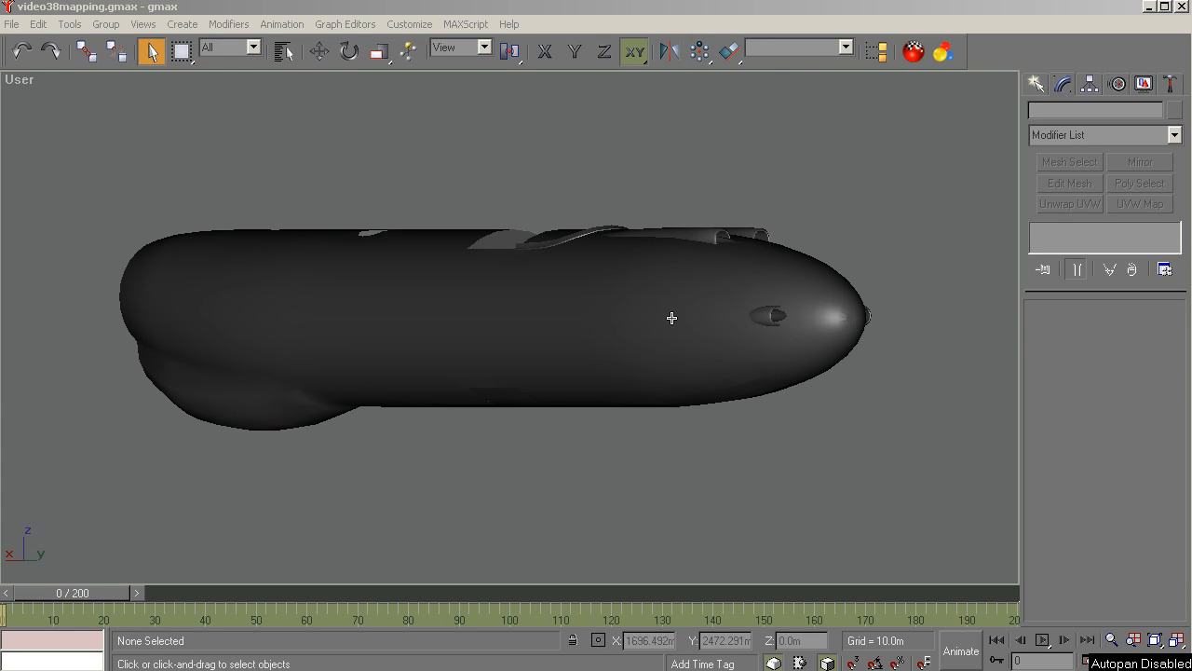
Return to gmax from the reference aircraft image and select all objects in the mapfuselage selection set.
click(789, 13)
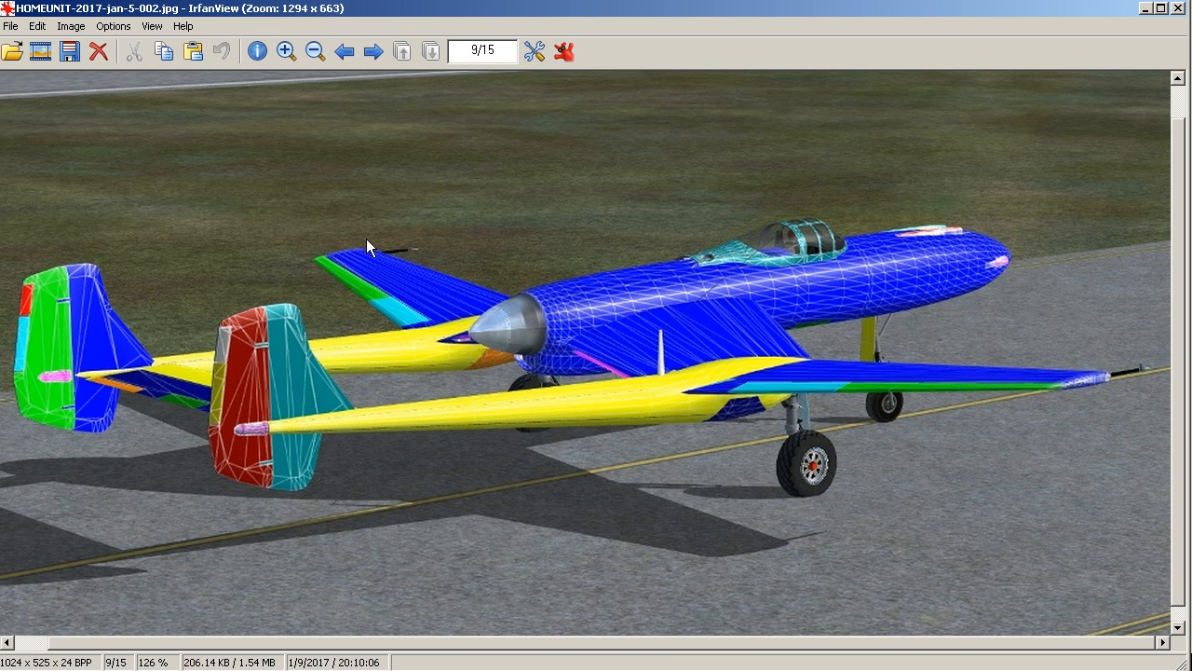
key(alt+Tab)
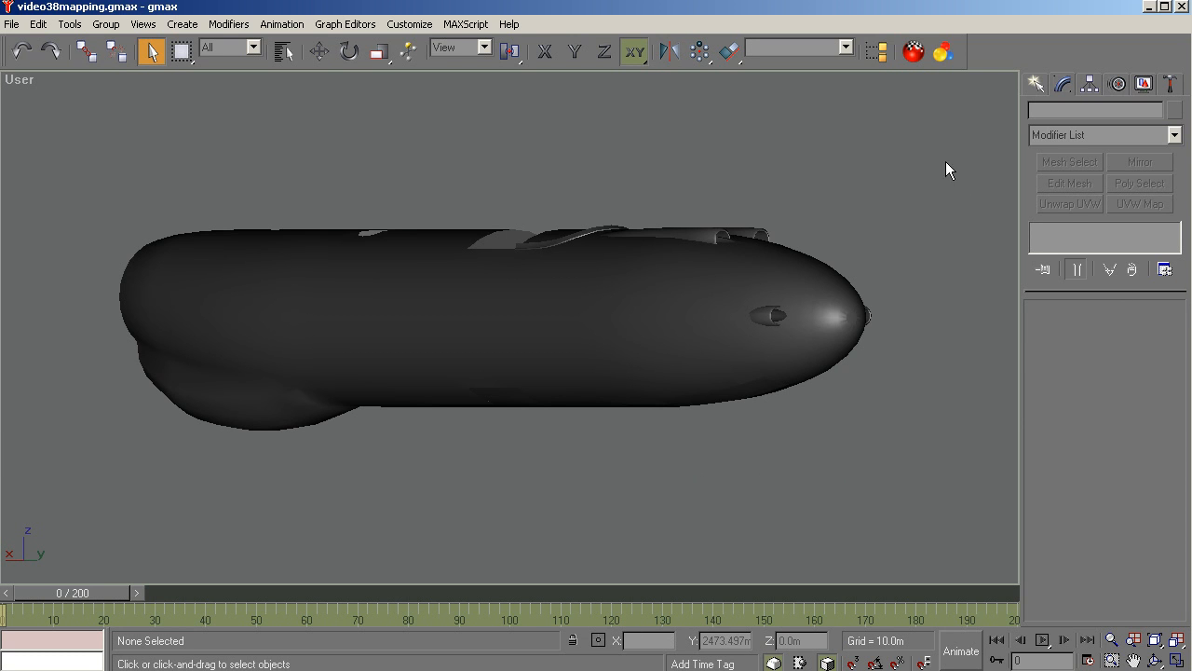
click(847, 46)
click(820, 63)
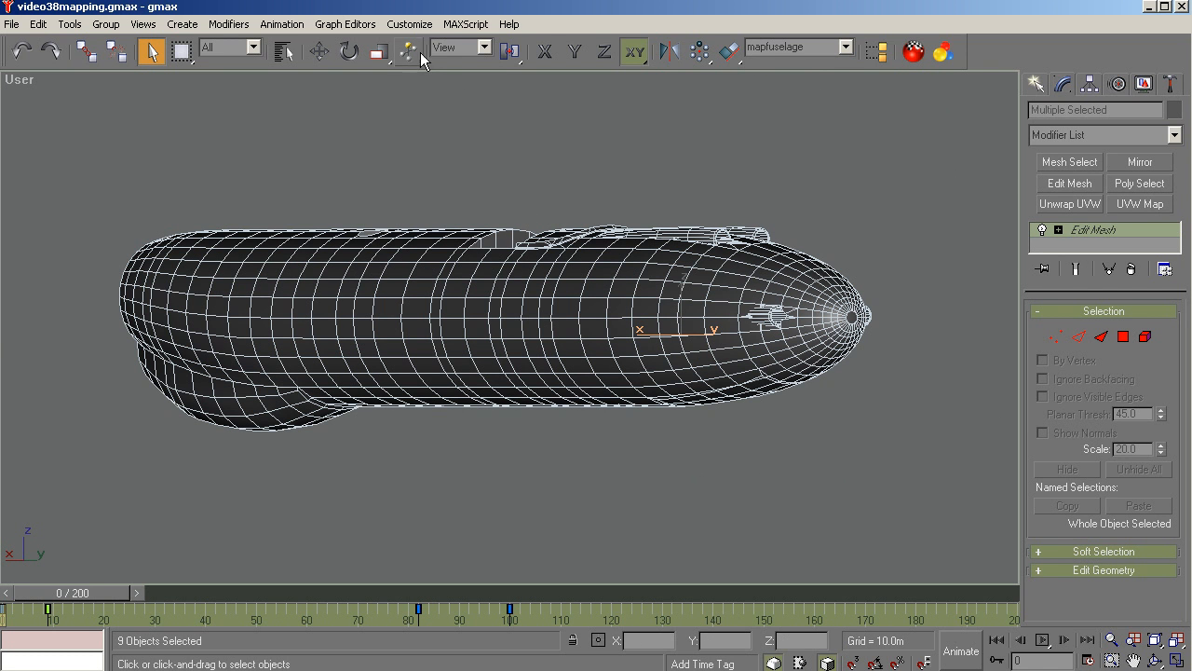
Review which objects belong to the selection in the object selection list, leaving the selection as it is.
click(285, 53)
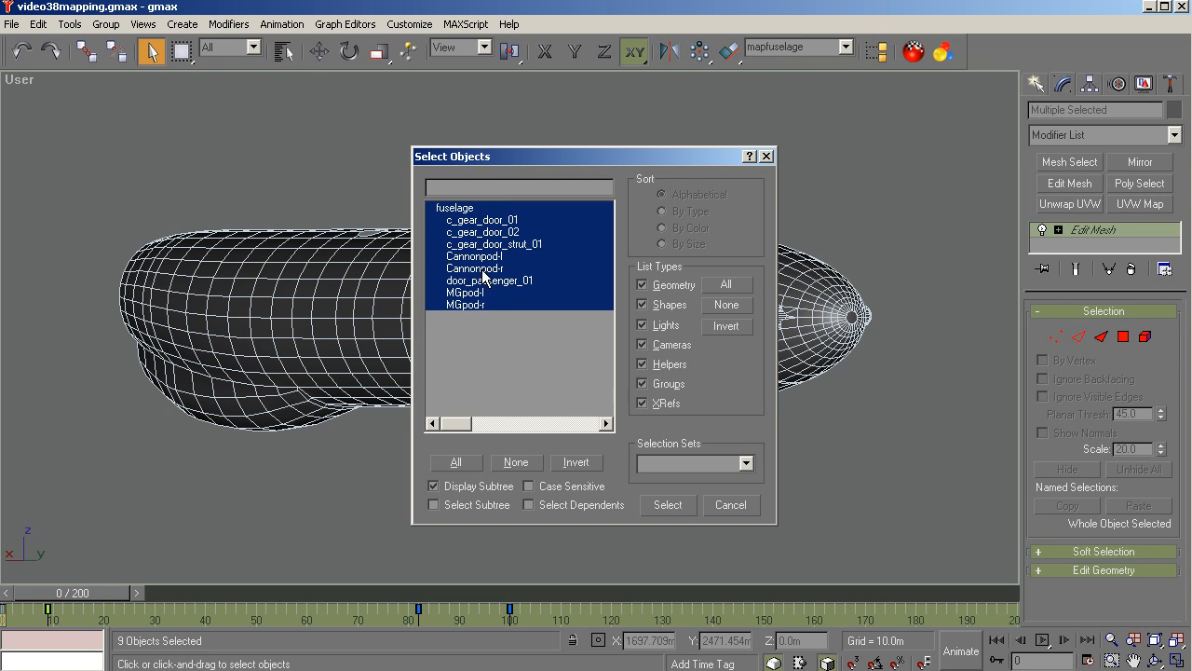
drag(569, 158, 245, 120)
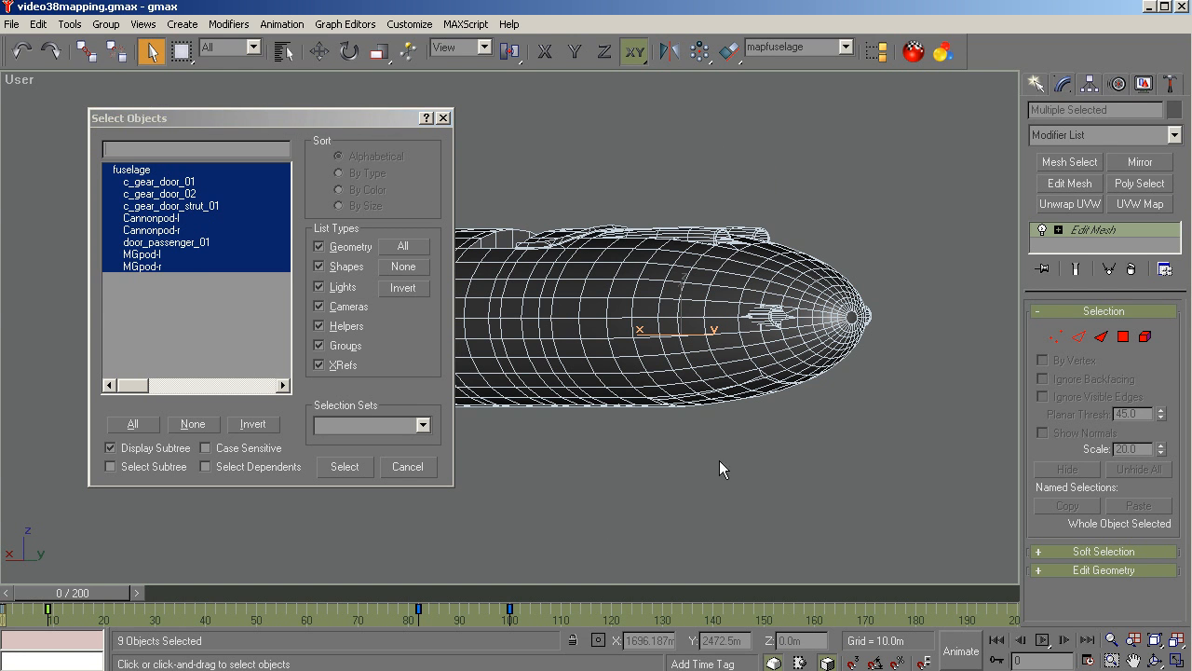
click(407, 465)
Scrub the animation to frame 53 and back to frame 0 to examine the door openings from below.
click(1155, 660)
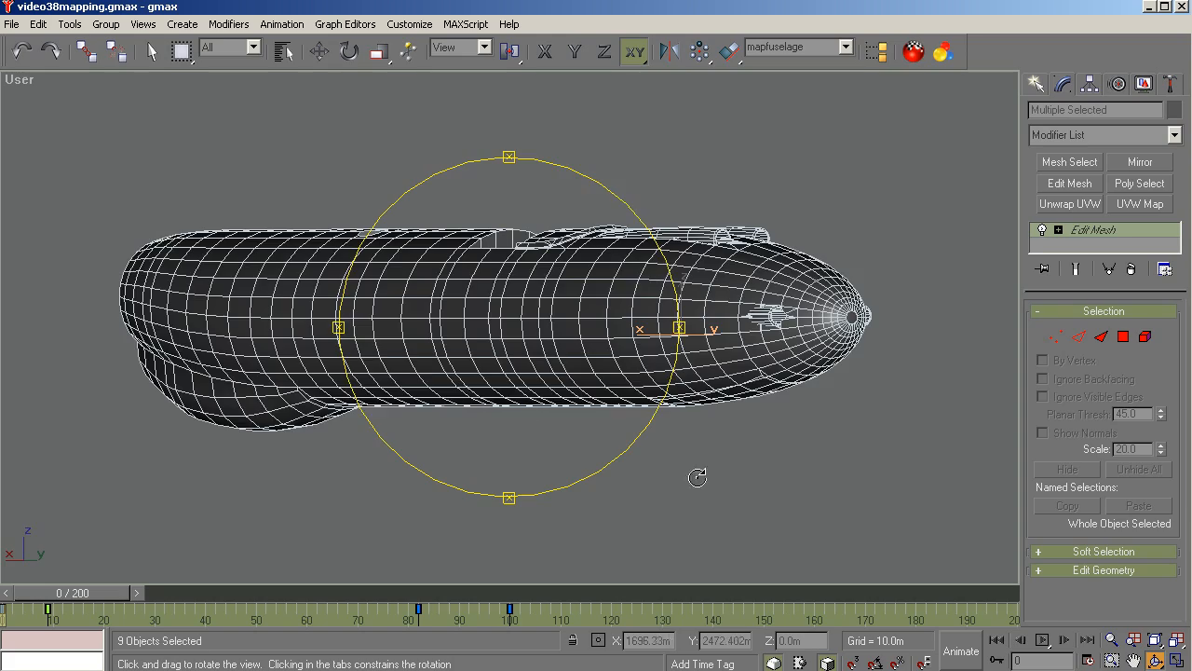
drag(526, 412, 541, 336)
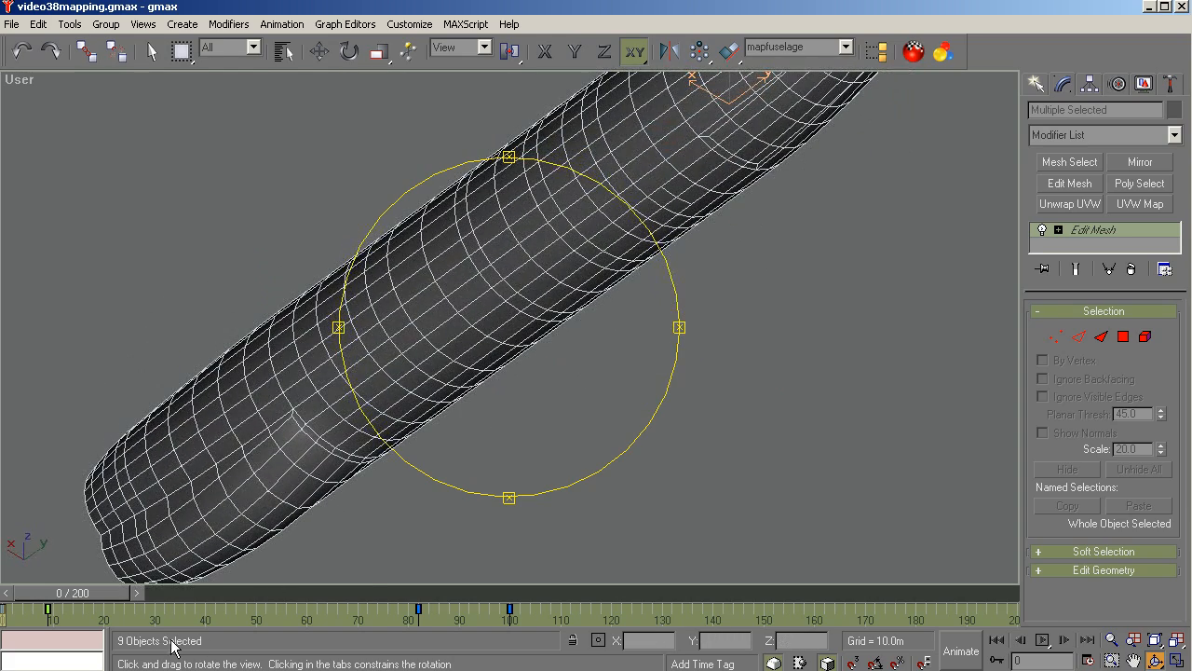
drag(84, 593, 304, 592)
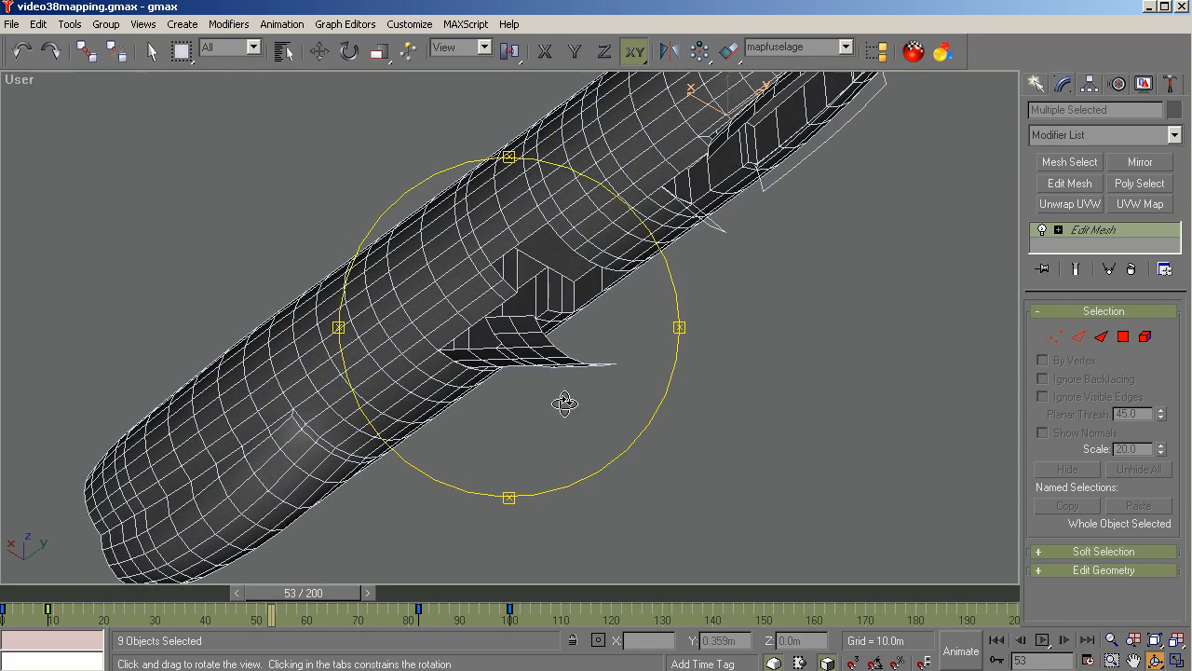
drag(565, 402, 580, 418)
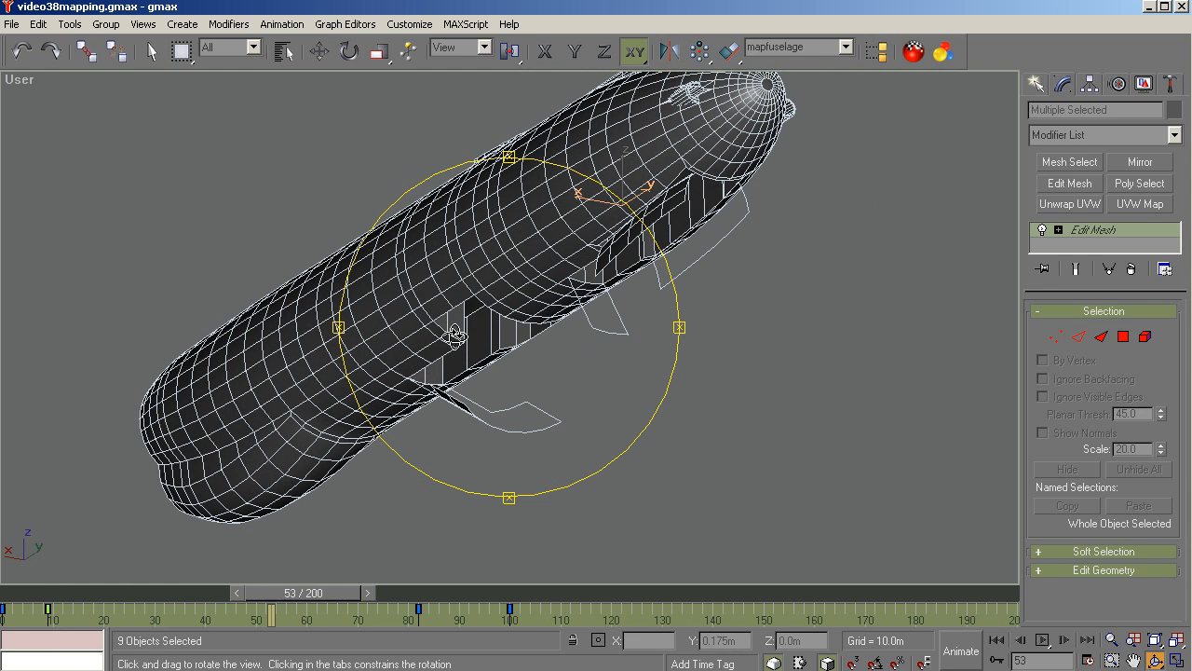
drag(352, 595, 155, 564)
drag(540, 391, 573, 438)
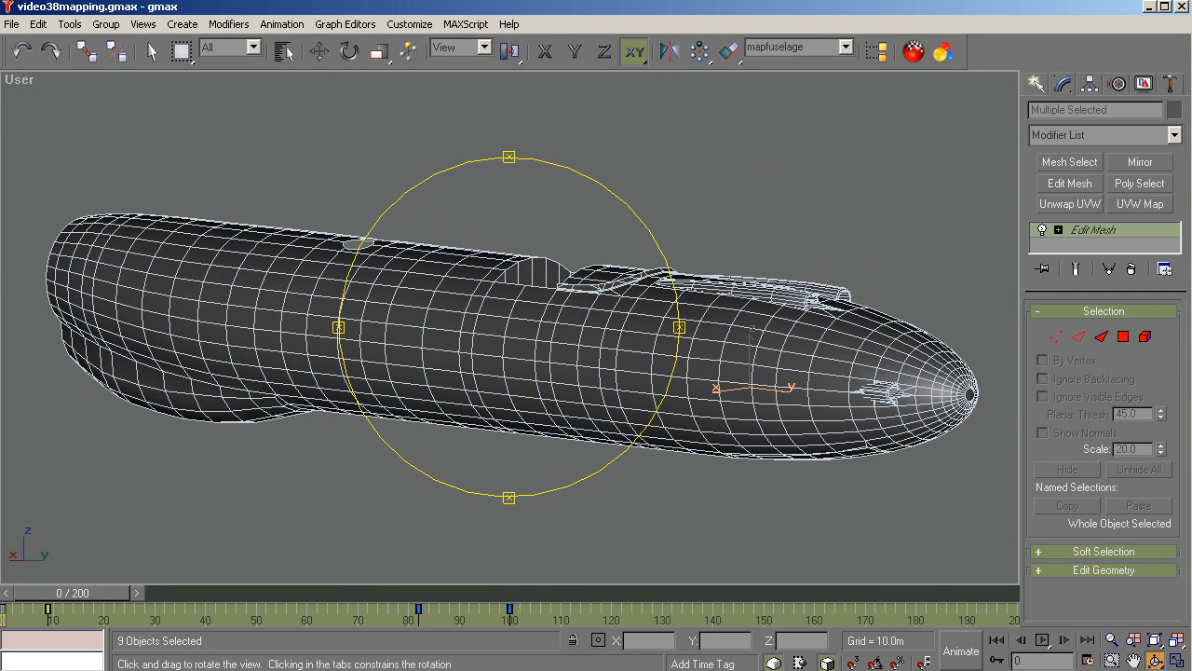
Inspect the selected parts at polygon level and examine the fuselage UV layout in the UV mapping program.
click(1123, 337)
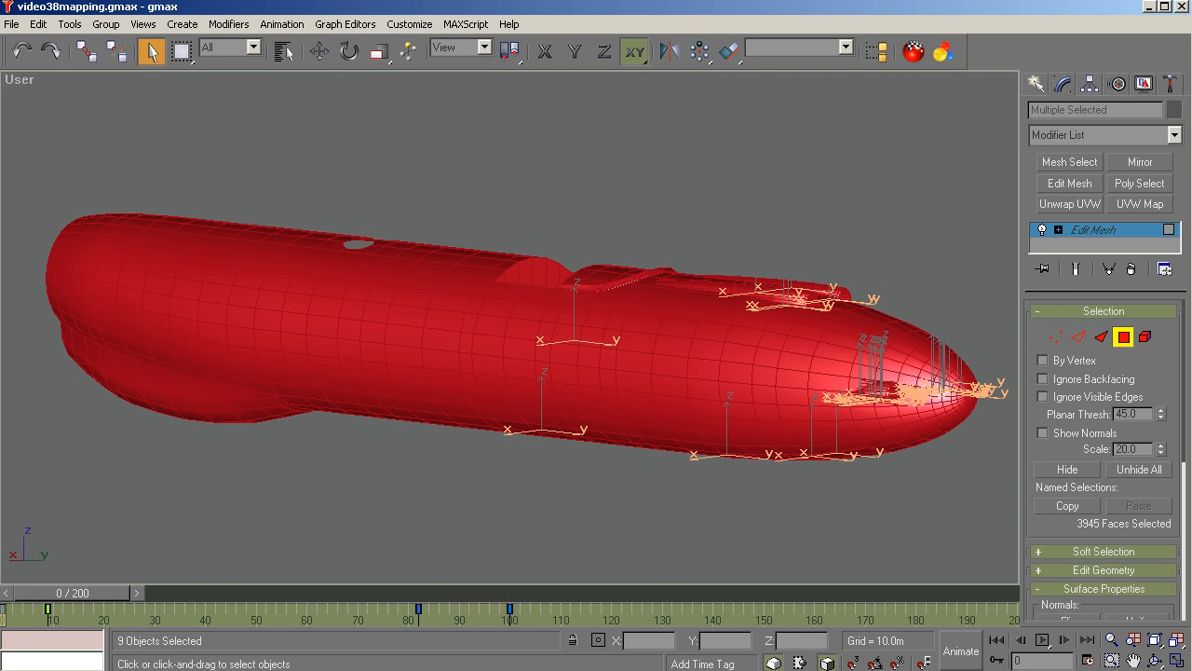
key(alt+Tab)
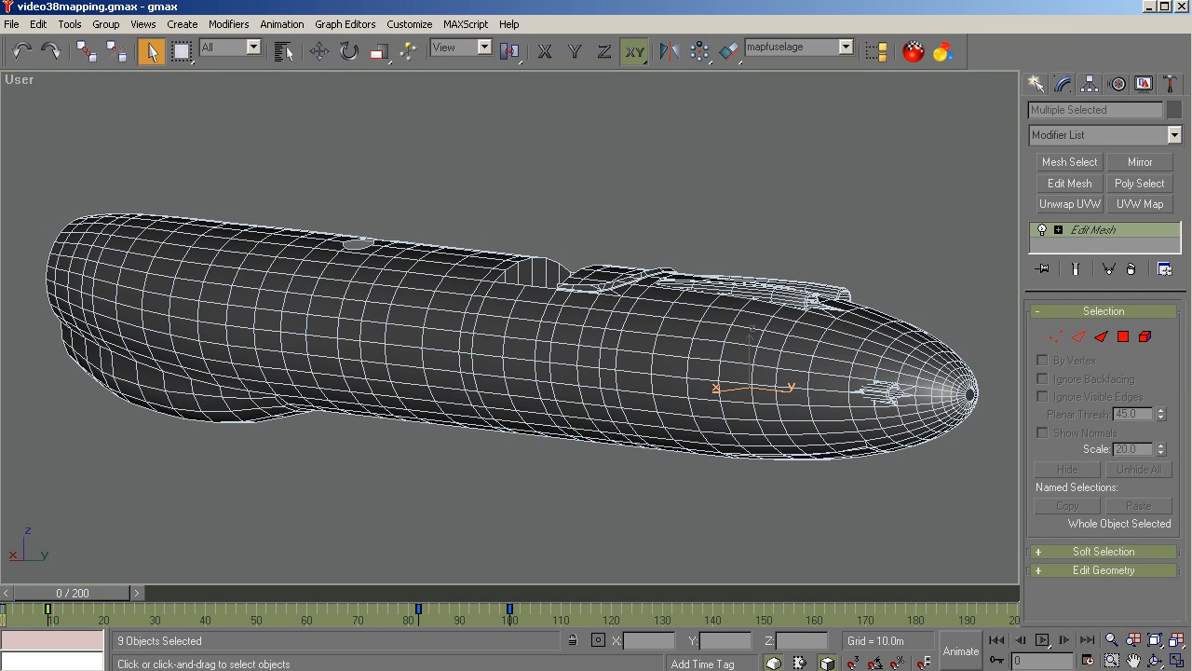
key(alt+Tab)
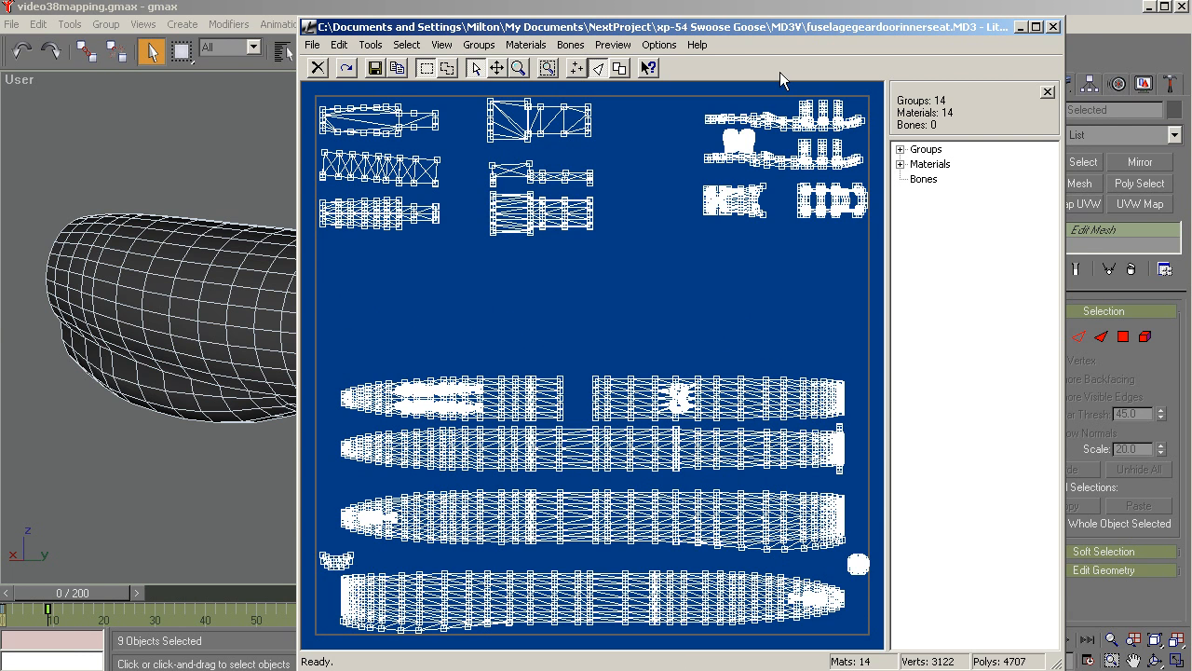
click(1020, 26)
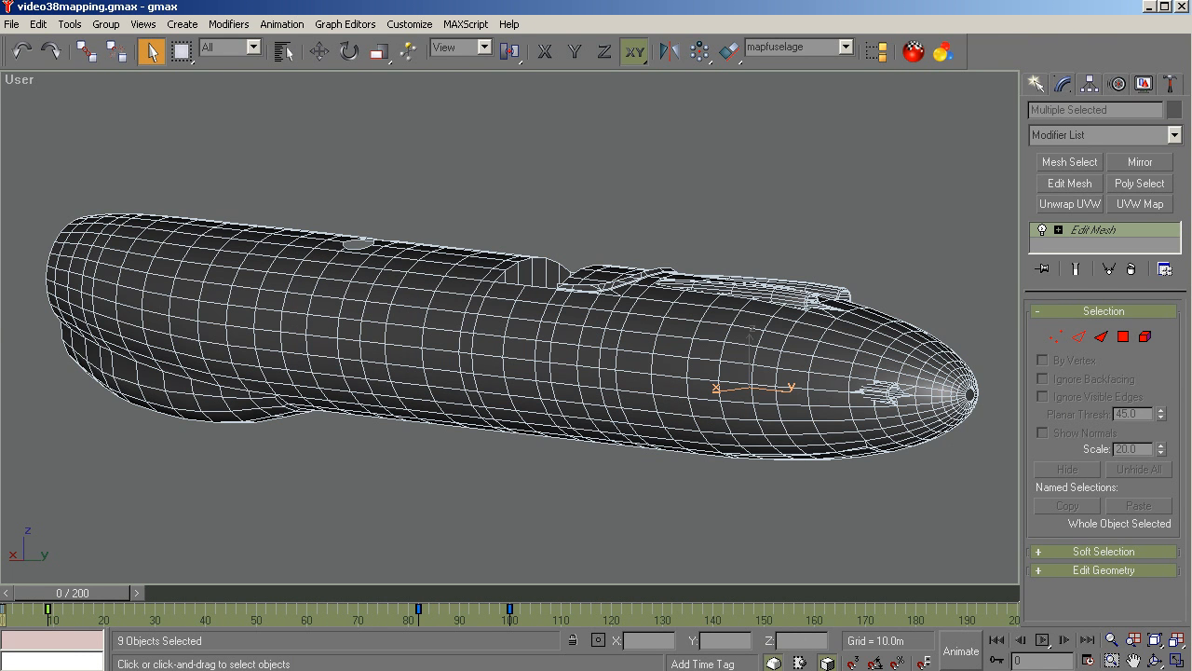
Examine the selected fuselage parts from the nose end in the Back view and along the side.
click(1157, 659)
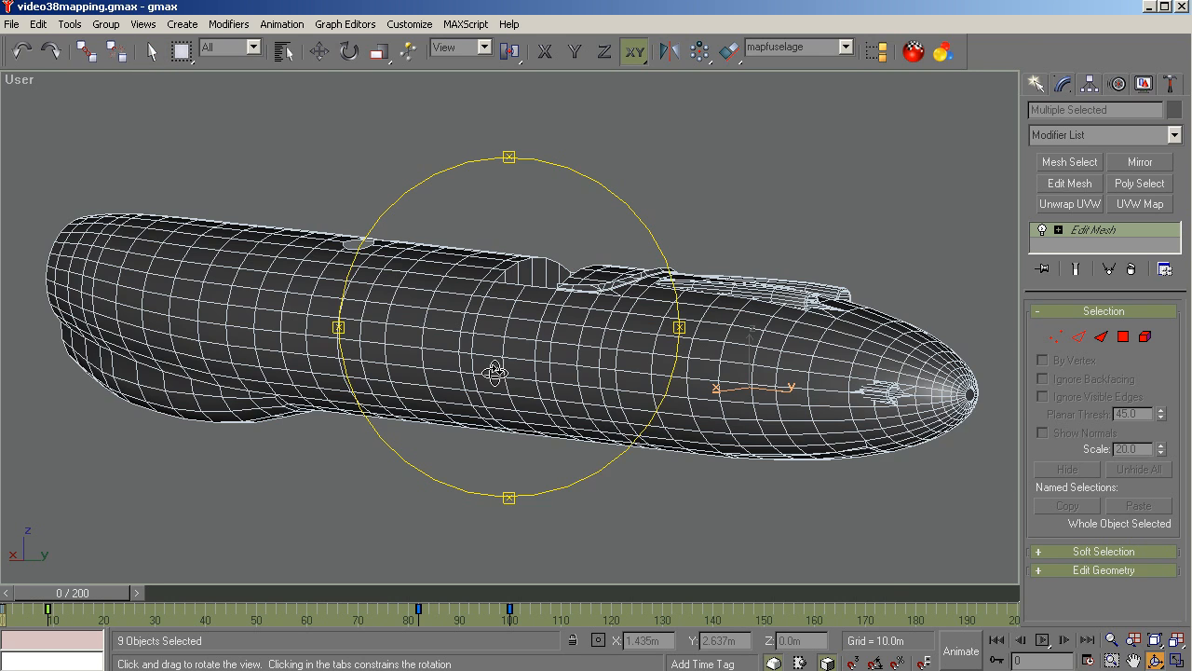
drag(493, 364, 419, 366)
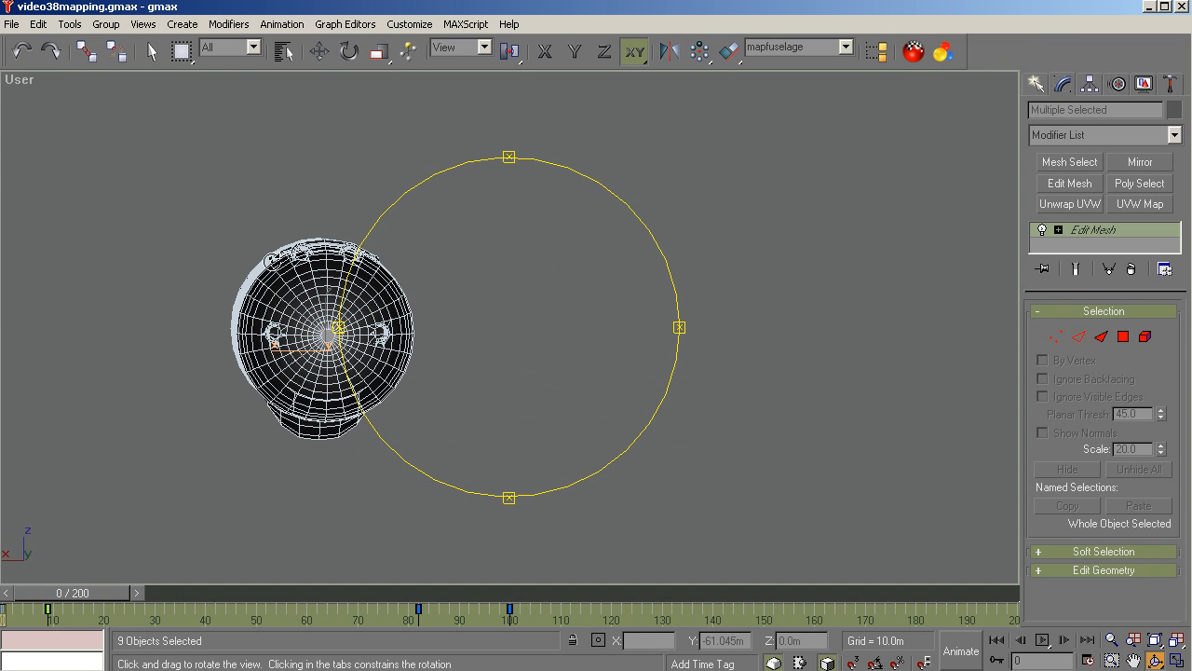
drag(366, 334, 367, 322)
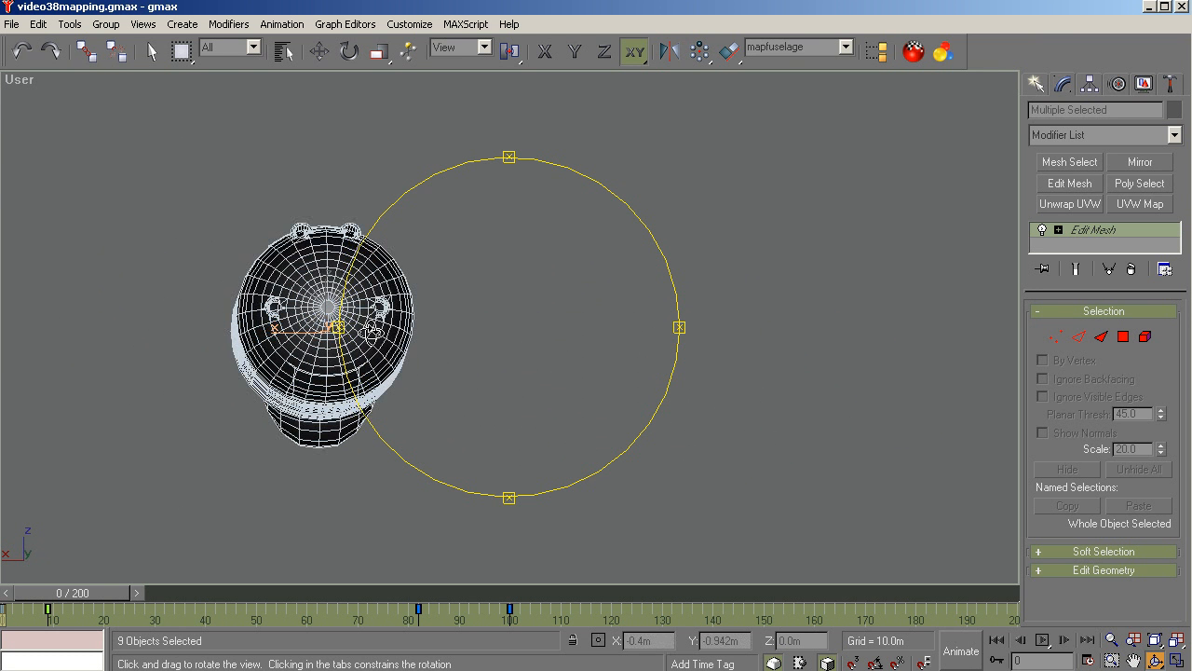
key(k)
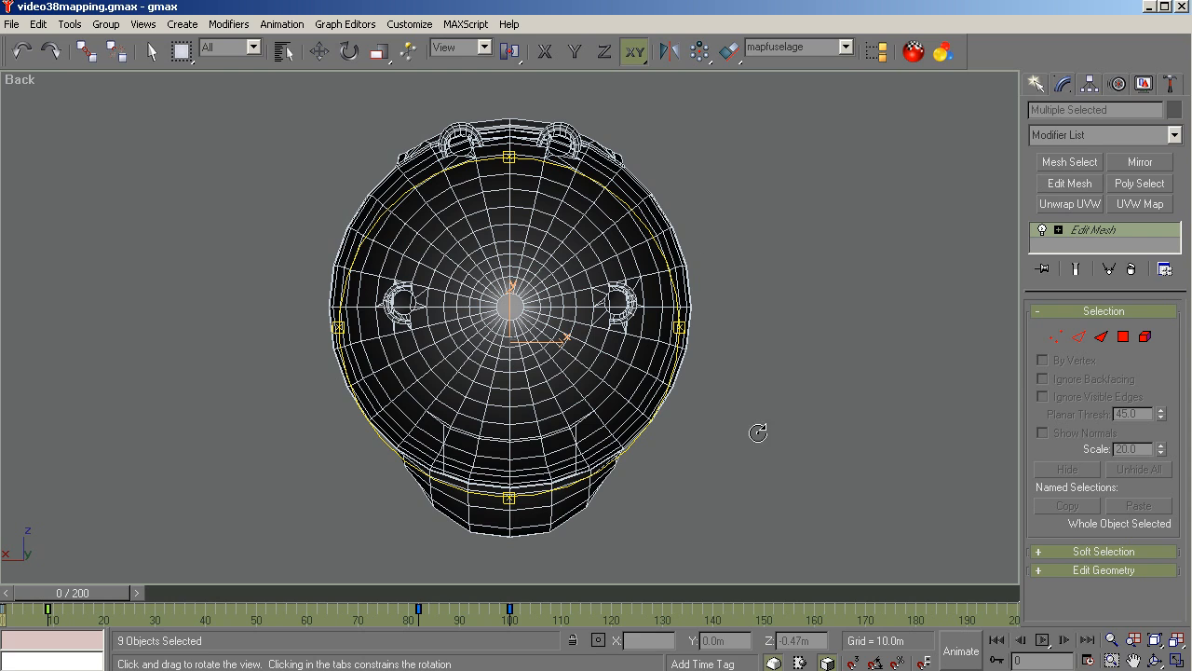
mouse_move(675, 326)
mouse_down()
mouse_move(729, 320)
mouse_move(684, 327)
mouse_up()
scroll(369, 359, down, 2)
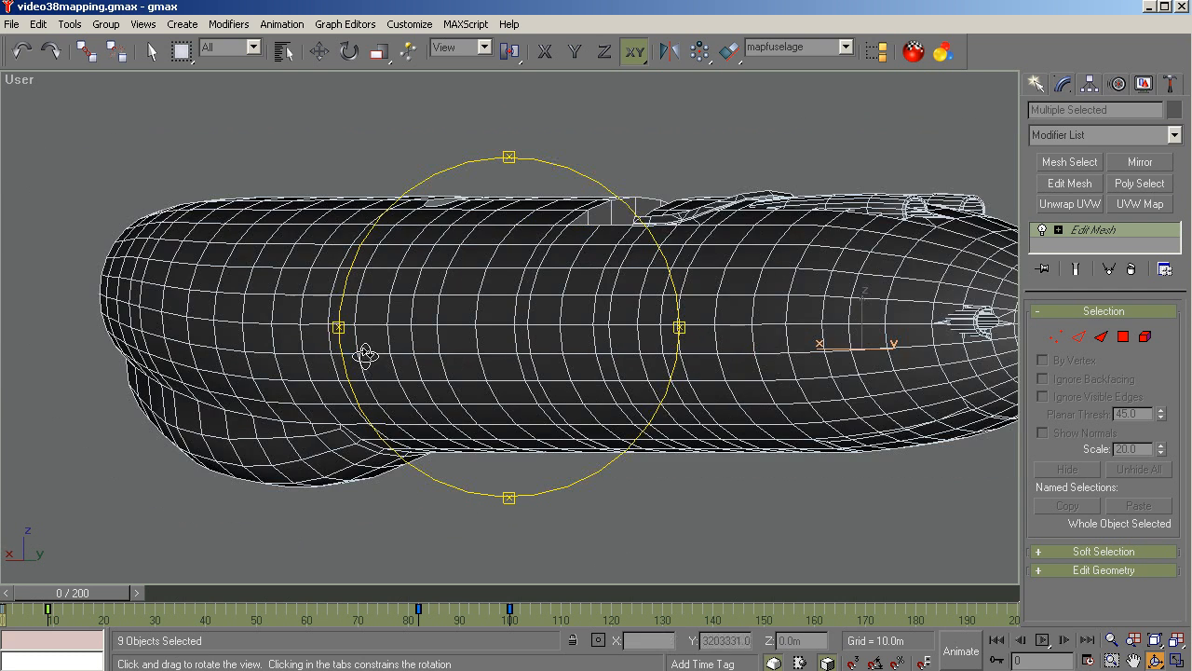
scroll(669, 328, up, 2)
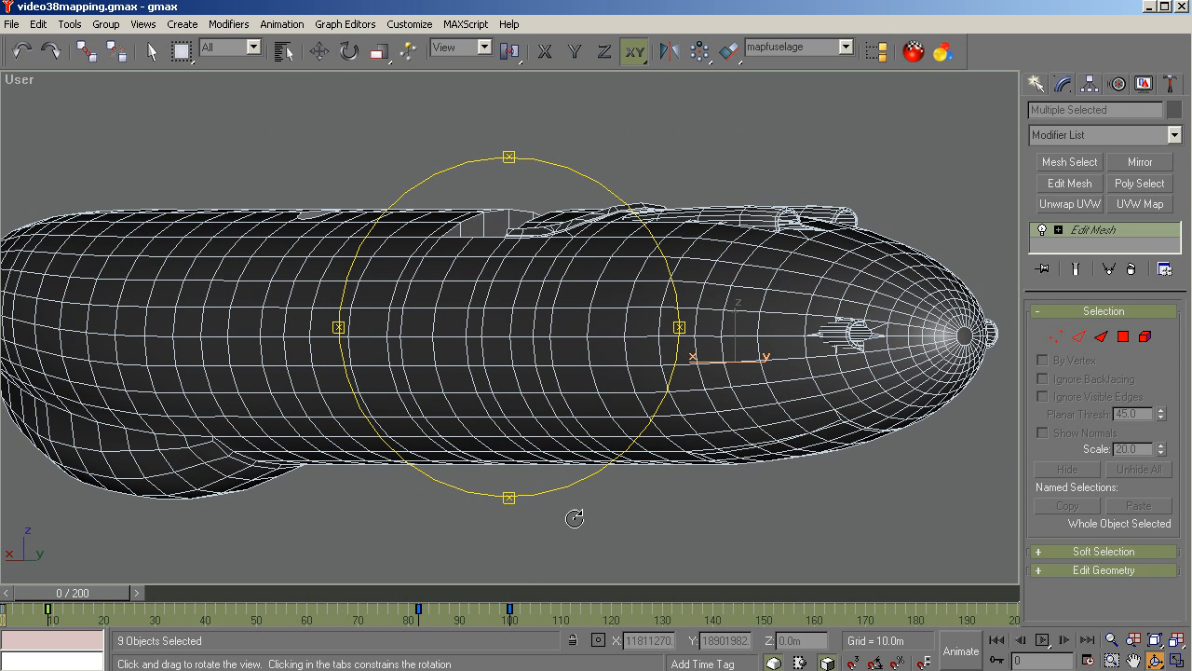
Review the flattened fuselage UV layout in the UV mapping program once more and close that program.
key(alt+Tab)
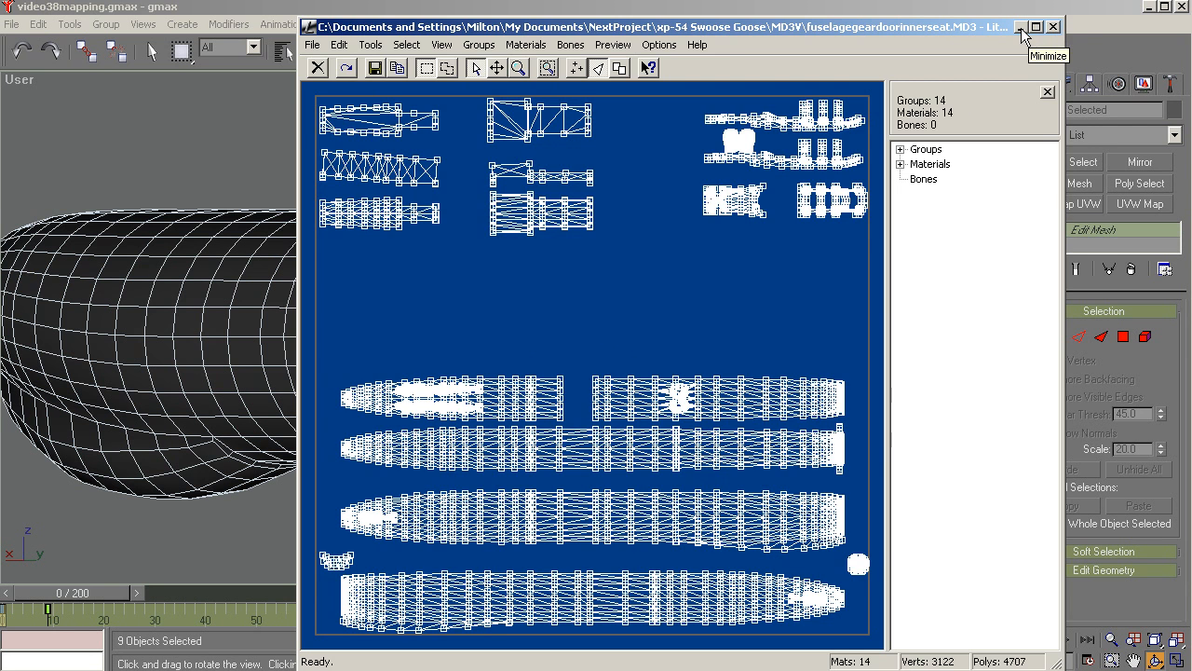
click(1053, 28)
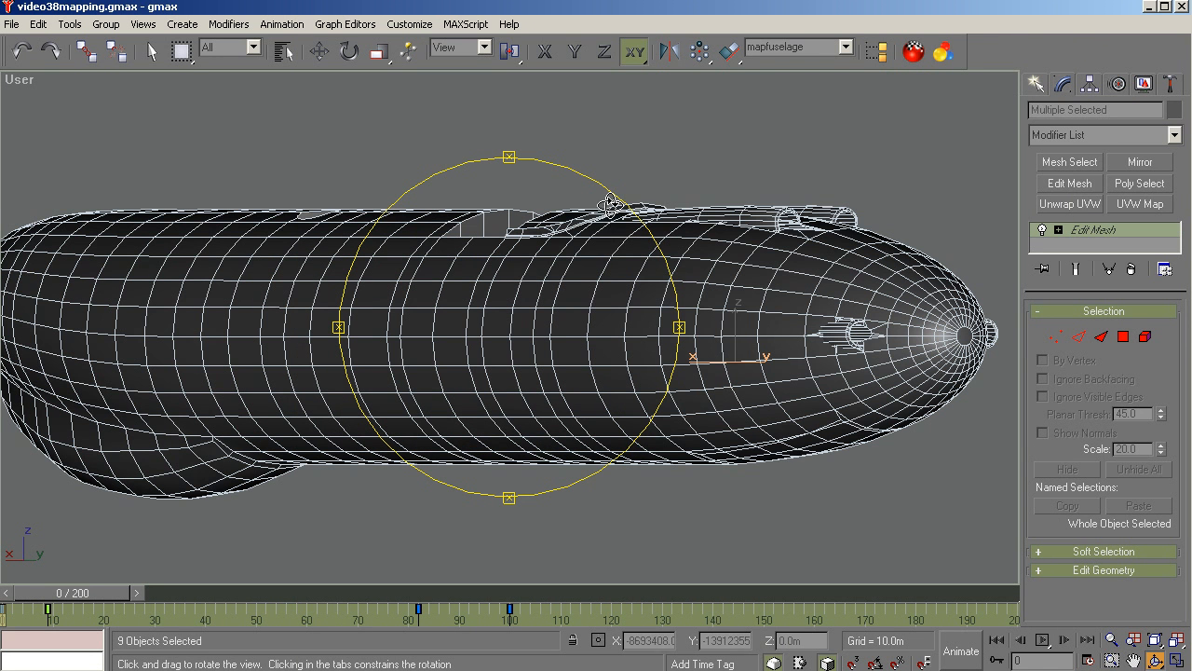
Set the viewport to the Right view and clear the selection of the fuselage parts.
key(r)
key(q)
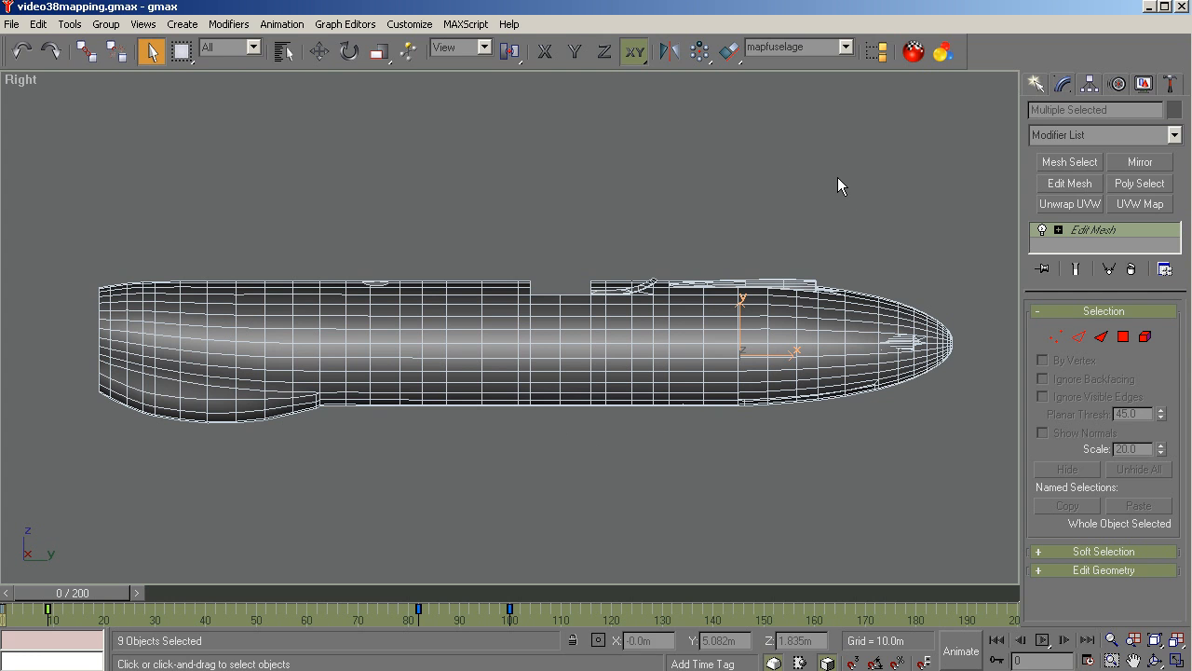
click(803, 211)
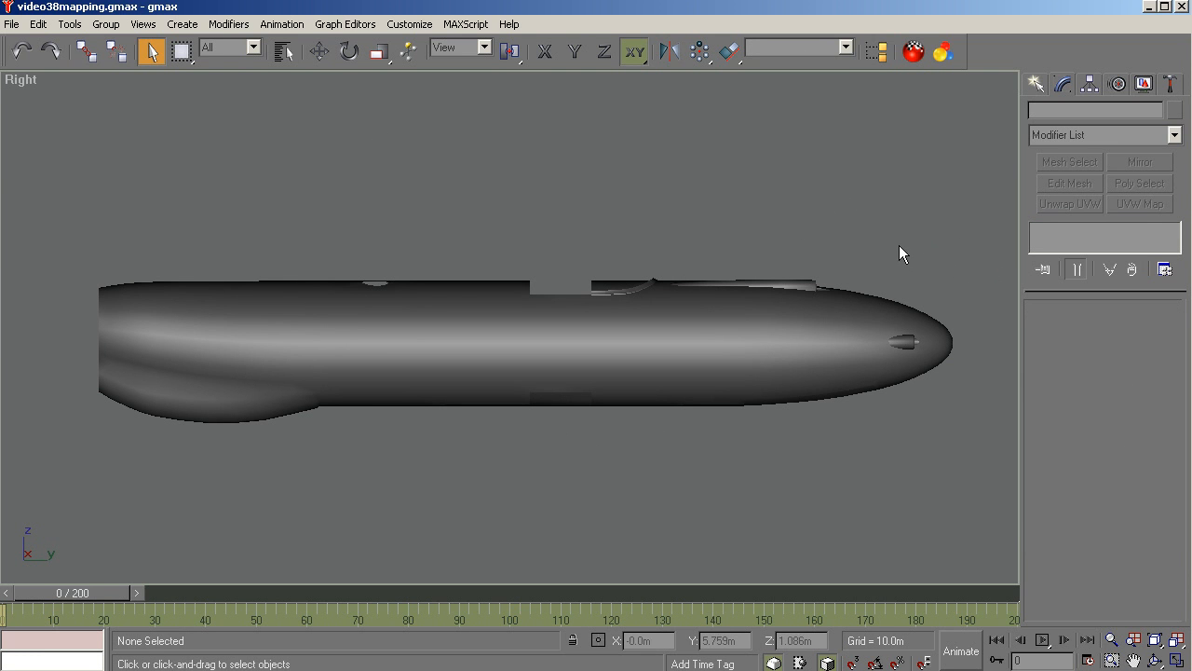
Select only the fuselage object, without its doors and gun pods.
click(1155, 660)
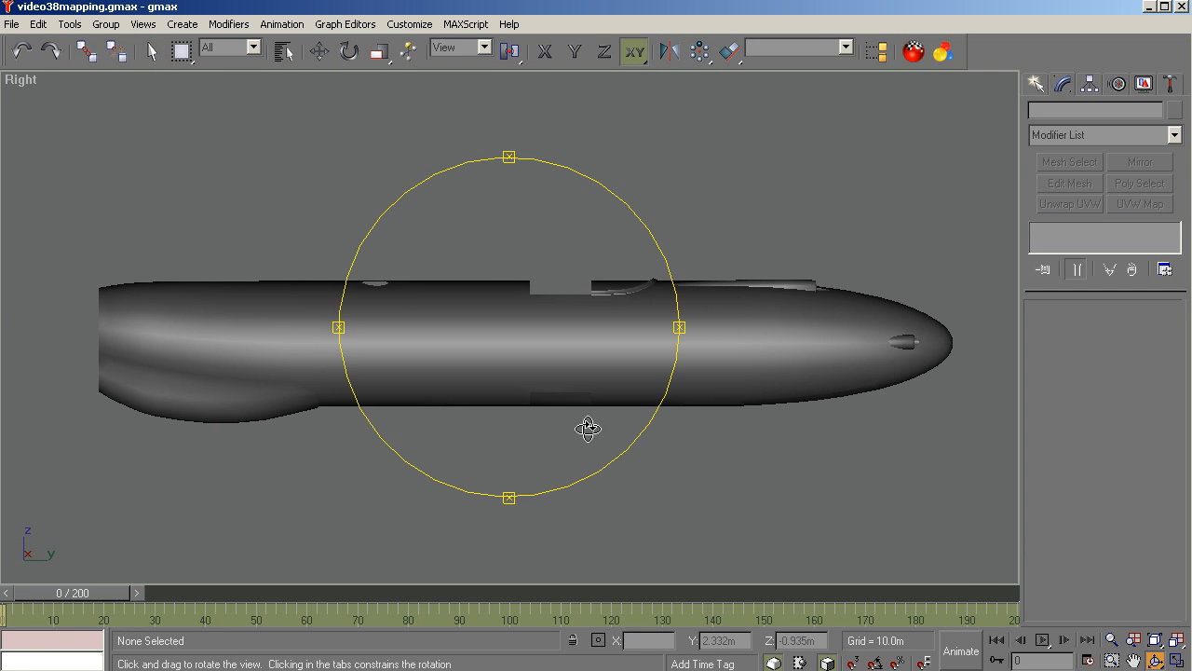
drag(588, 429, 551, 370)
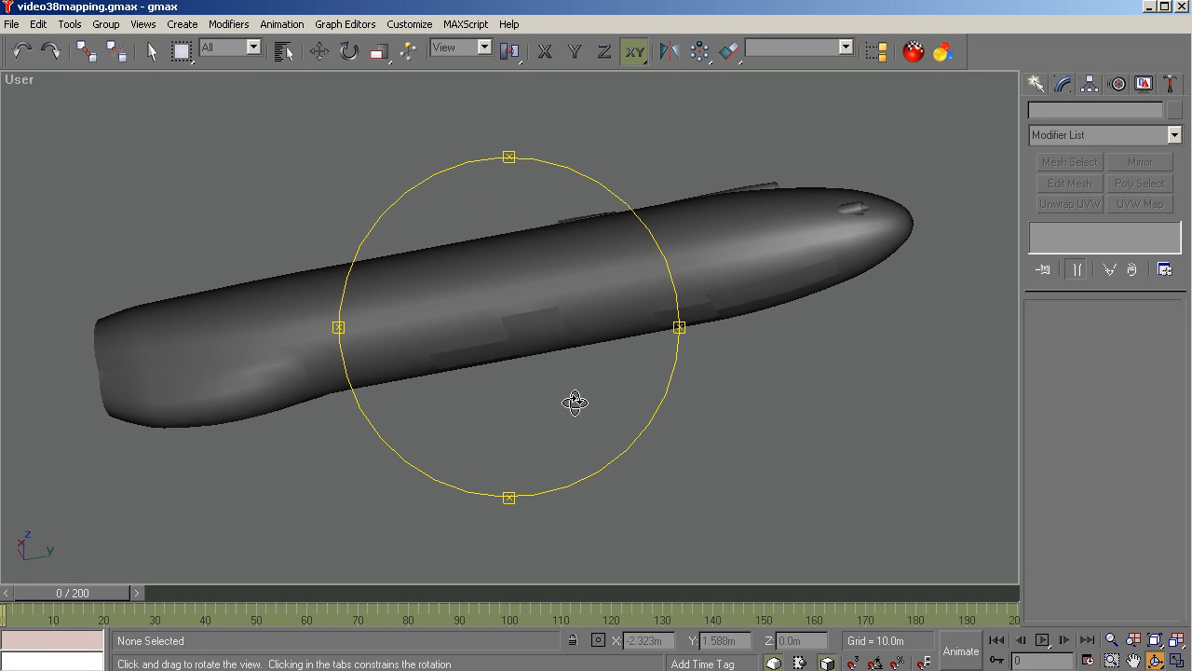
right_click(786, 329)
click(744, 244)
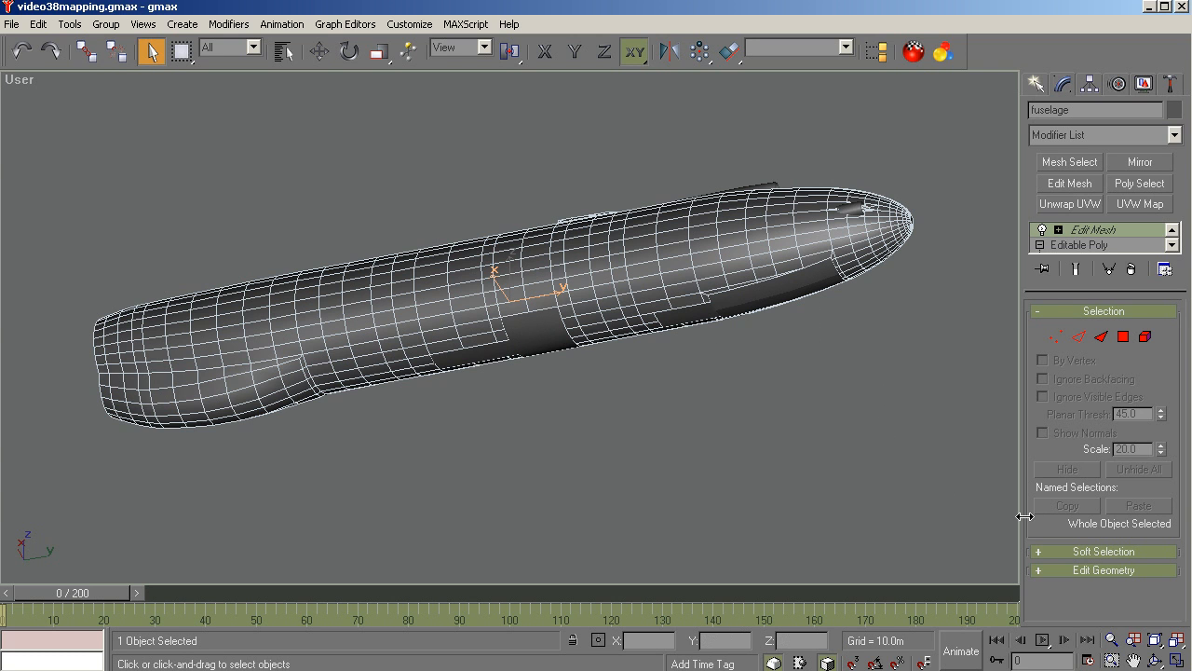
Examine the fuselage mesh around the cockpit opening, the upper gun pods and the nose from several angles.
click(1154, 659)
drag(450, 387, 474, 543)
scroll(721, 322, up, 10)
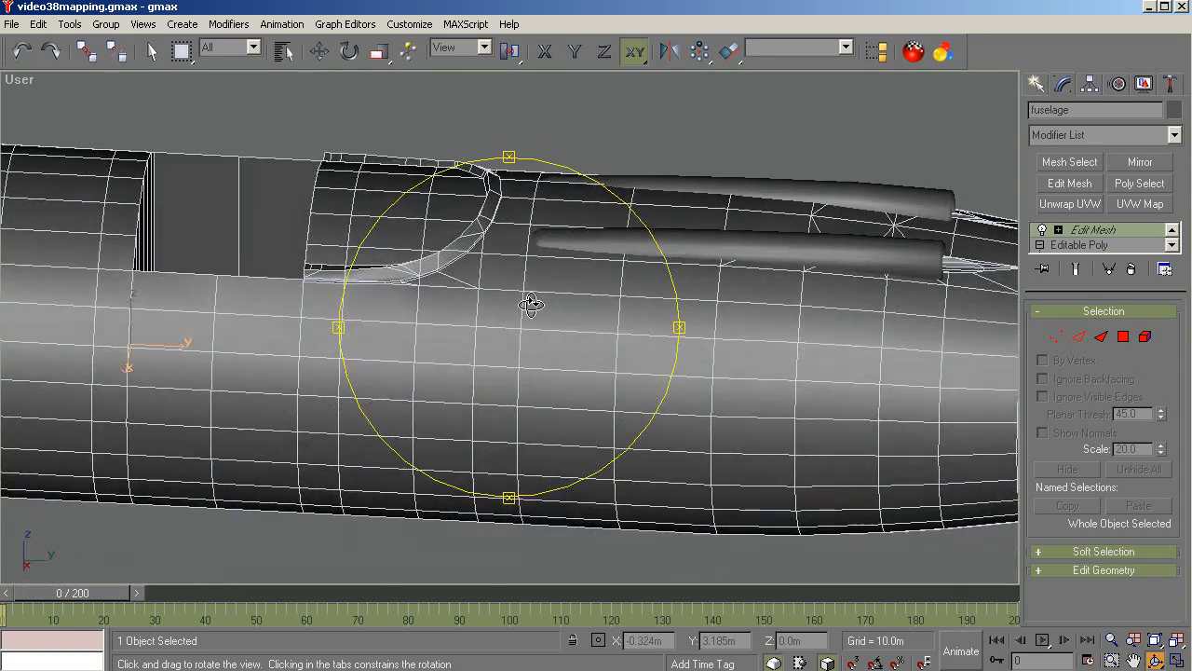
drag(531, 305, 530, 303)
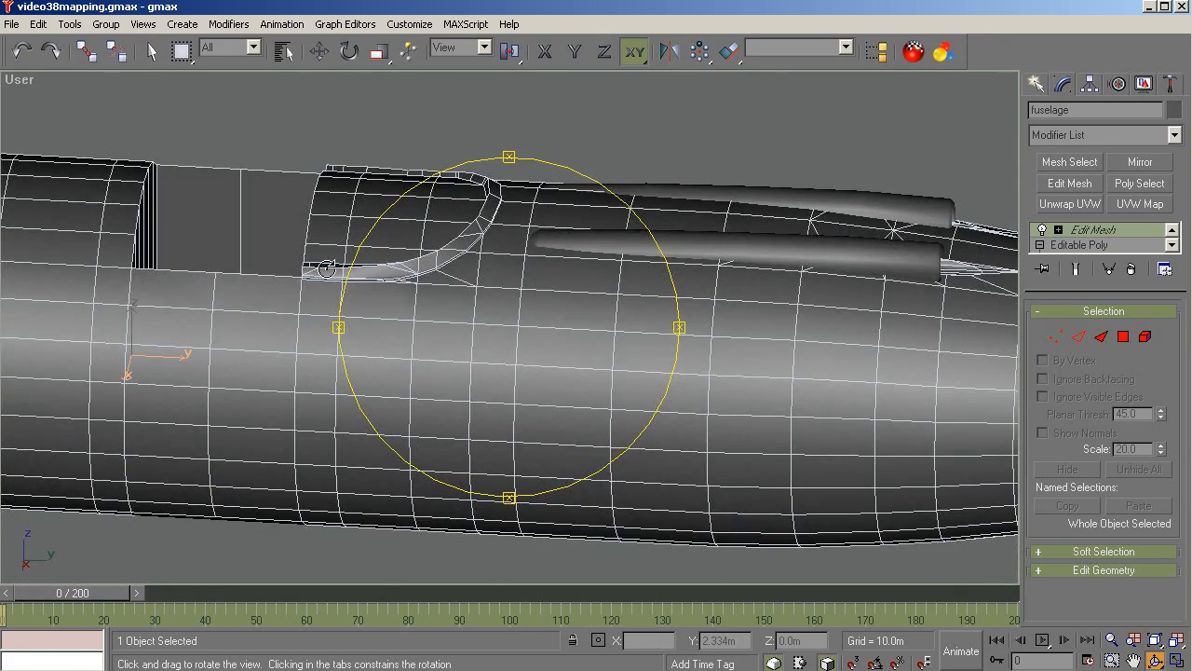
scroll(239, 265, down, 3)
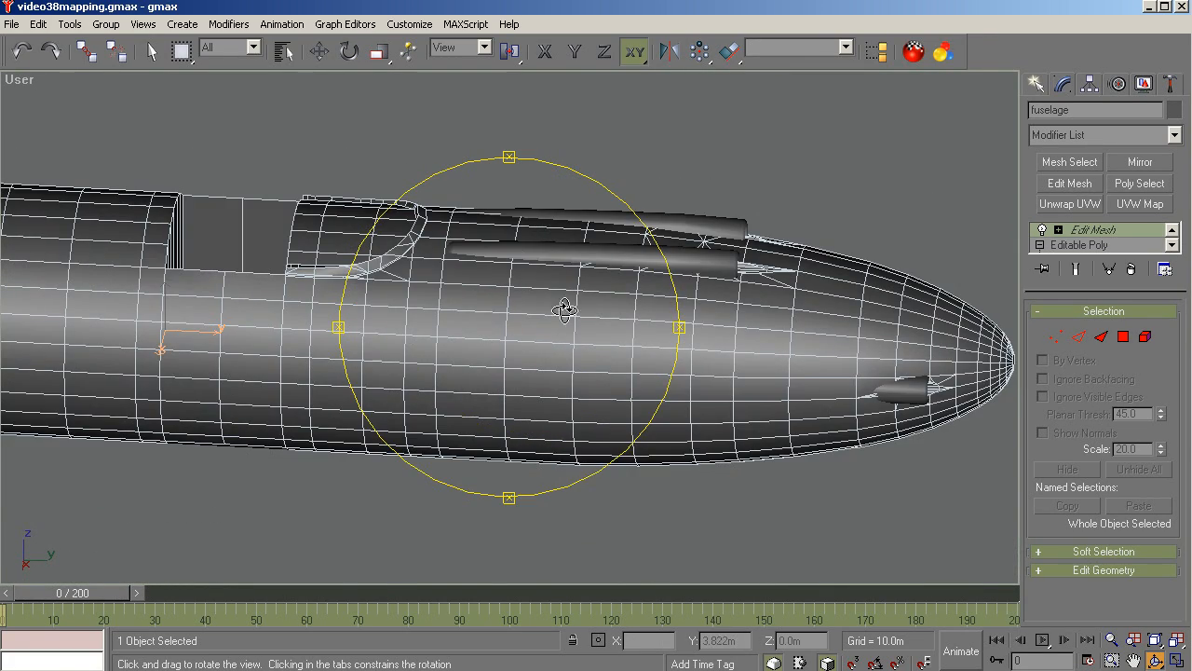
drag(564, 307, 561, 265)
mouse_move(571, 334)
mouse_down()
mouse_move(586, 367)
mouse_move(572, 457)
mouse_move(563, 398)
mouse_move(580, 304)
mouse_move(577, 319)
mouse_up()
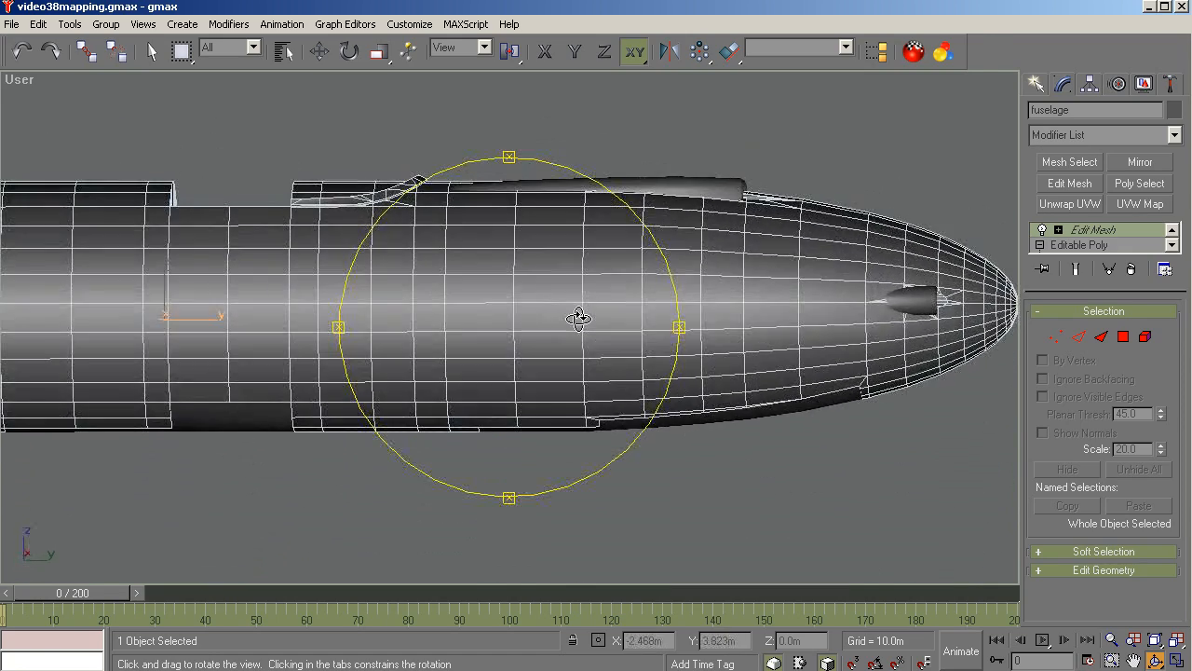
Return the viewport to the Right view with the whole fuselage in frame.
right_click(636, 493)
key(r)
key(z)
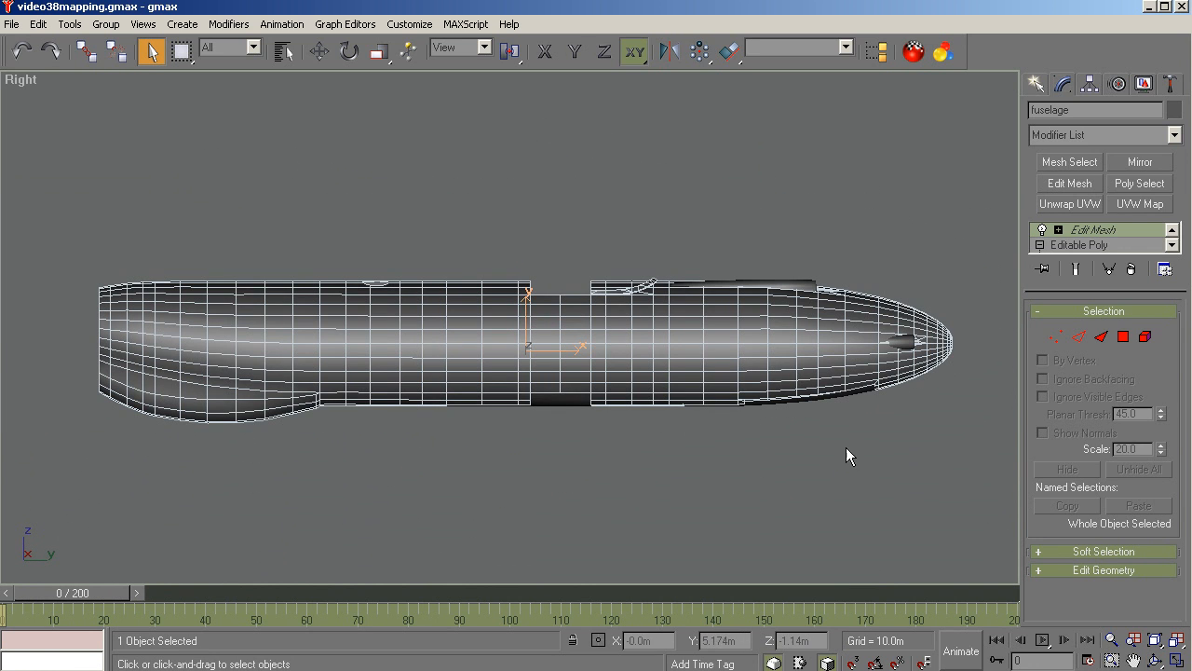
Select all fuselage parts through the mapfuselage selection set and look up Edit Mesh among the available modifiers.
click(781, 485)
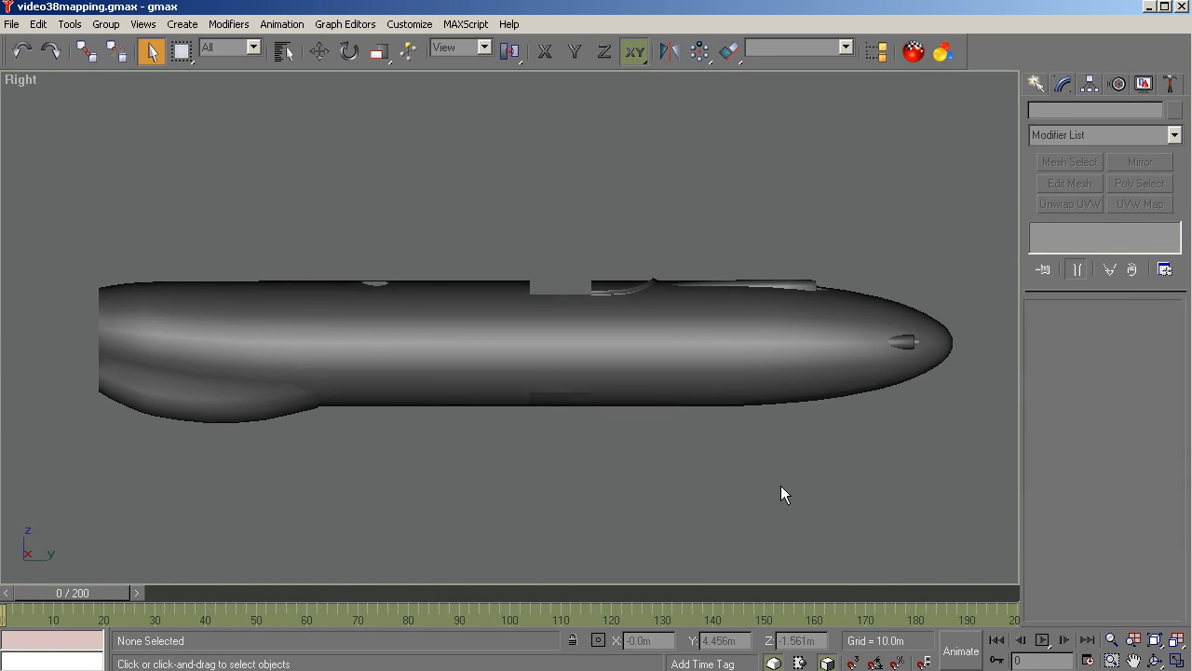
click(812, 326)
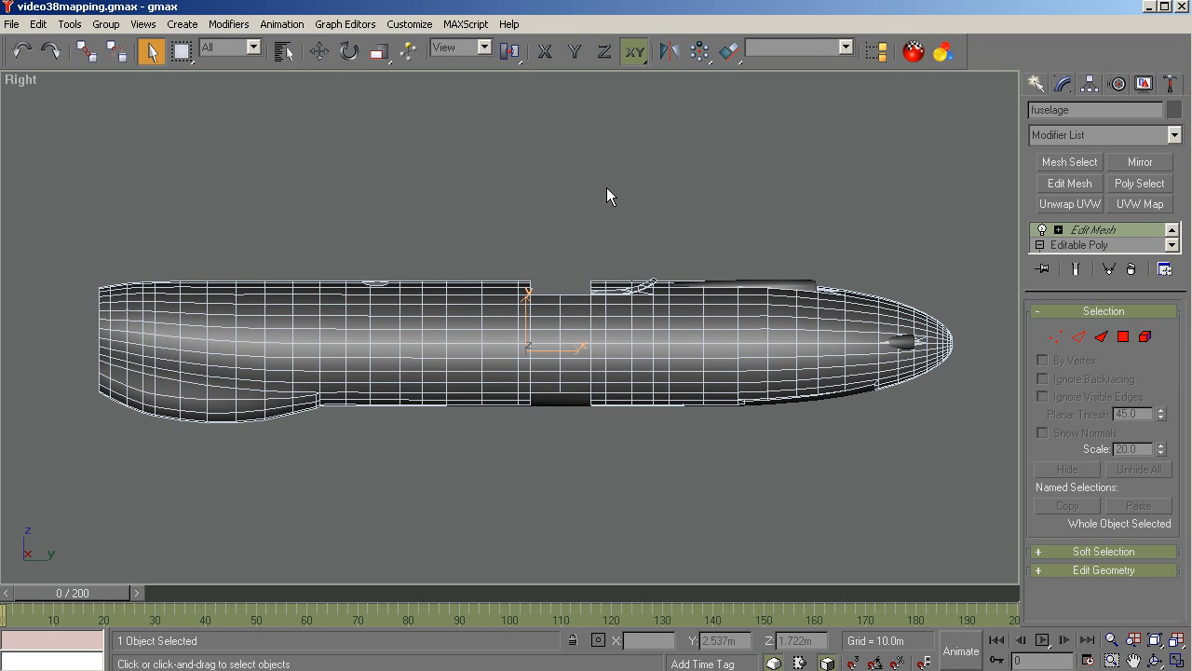
click(844, 48)
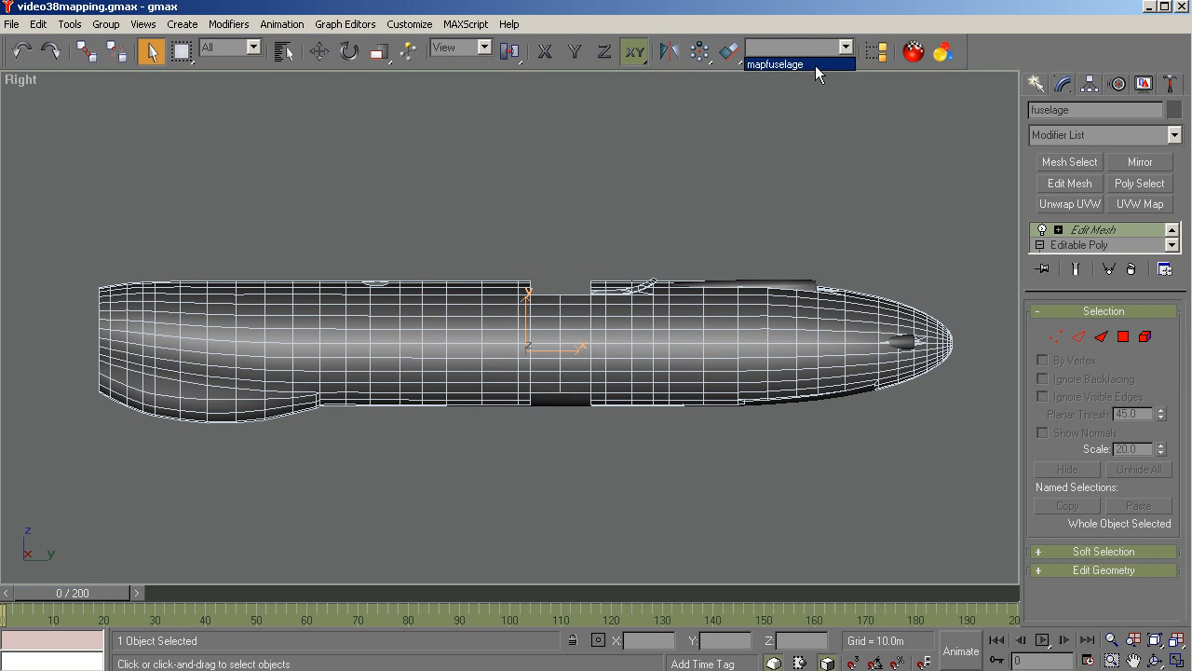
click(816, 67)
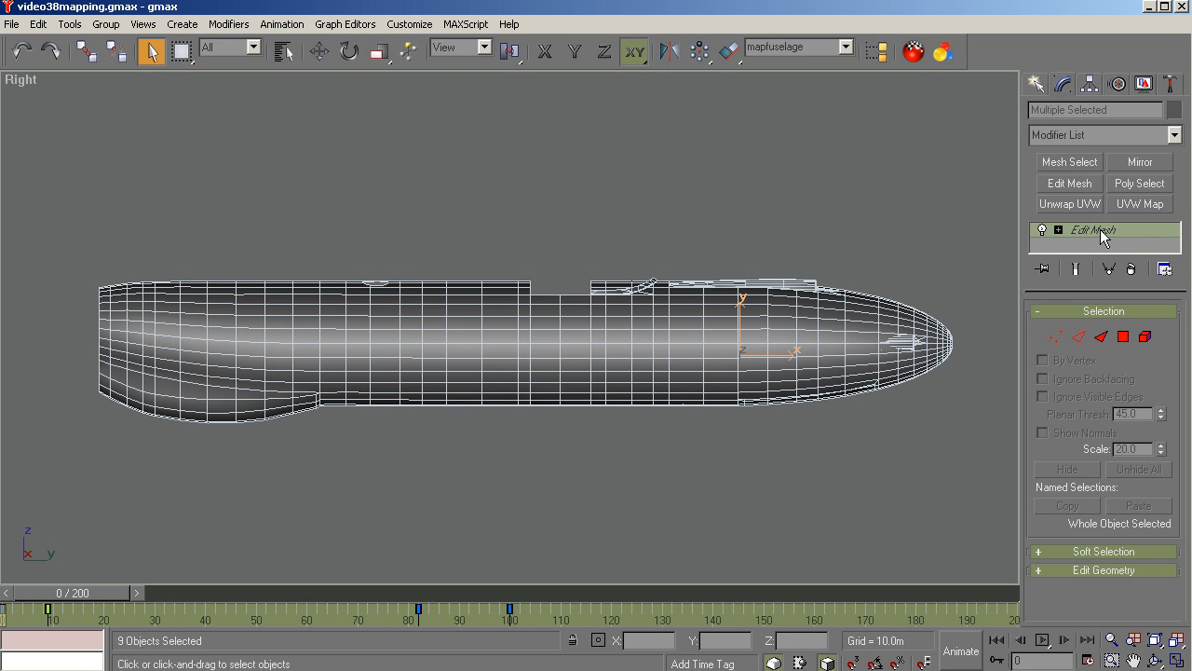
click(1174, 135)
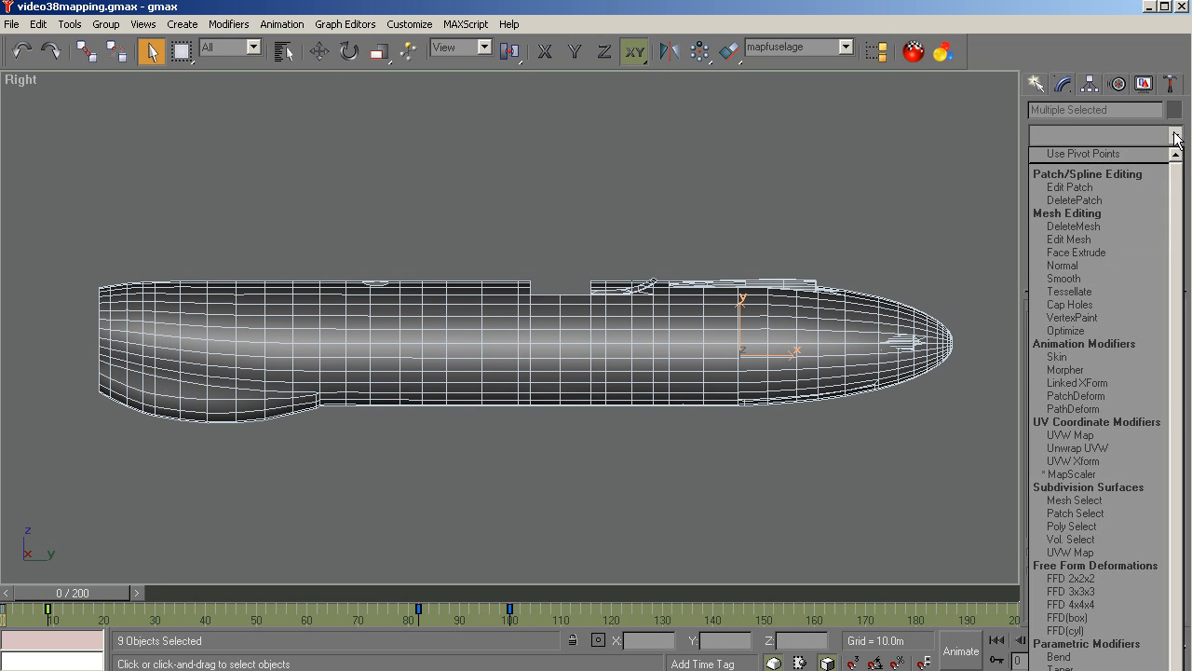
click(1061, 240)
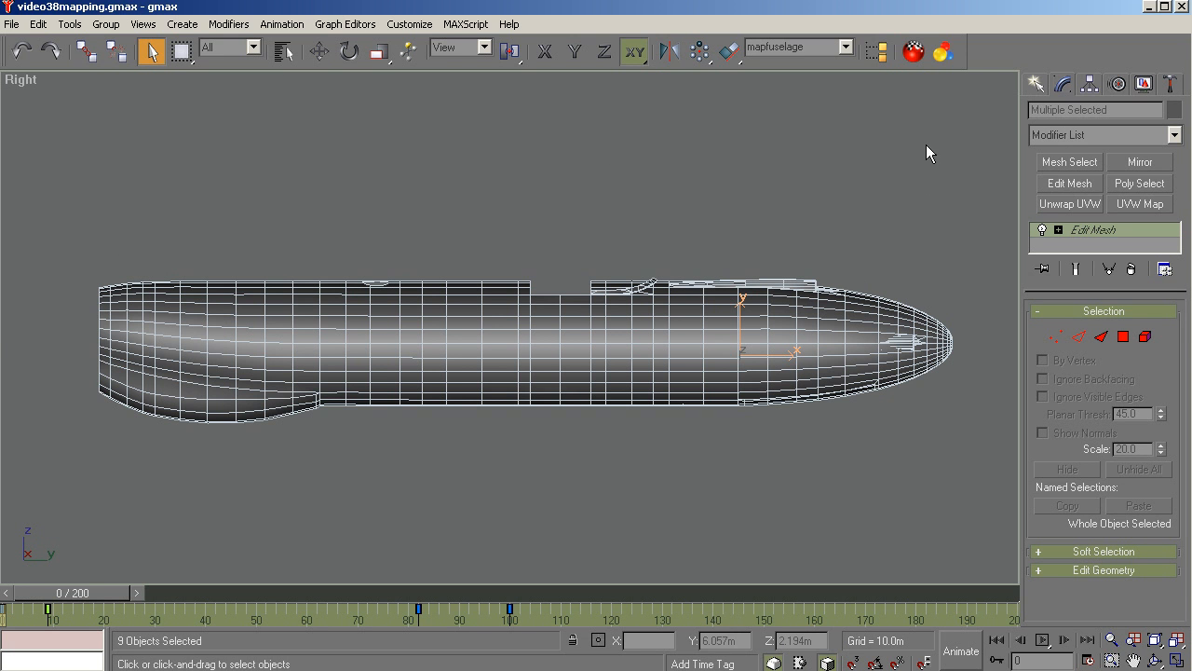
Clear the selection, reselect the mapfuselage set and work on its shared Edit Mesh modifier at polygon level.
click(817, 133)
click(847, 52)
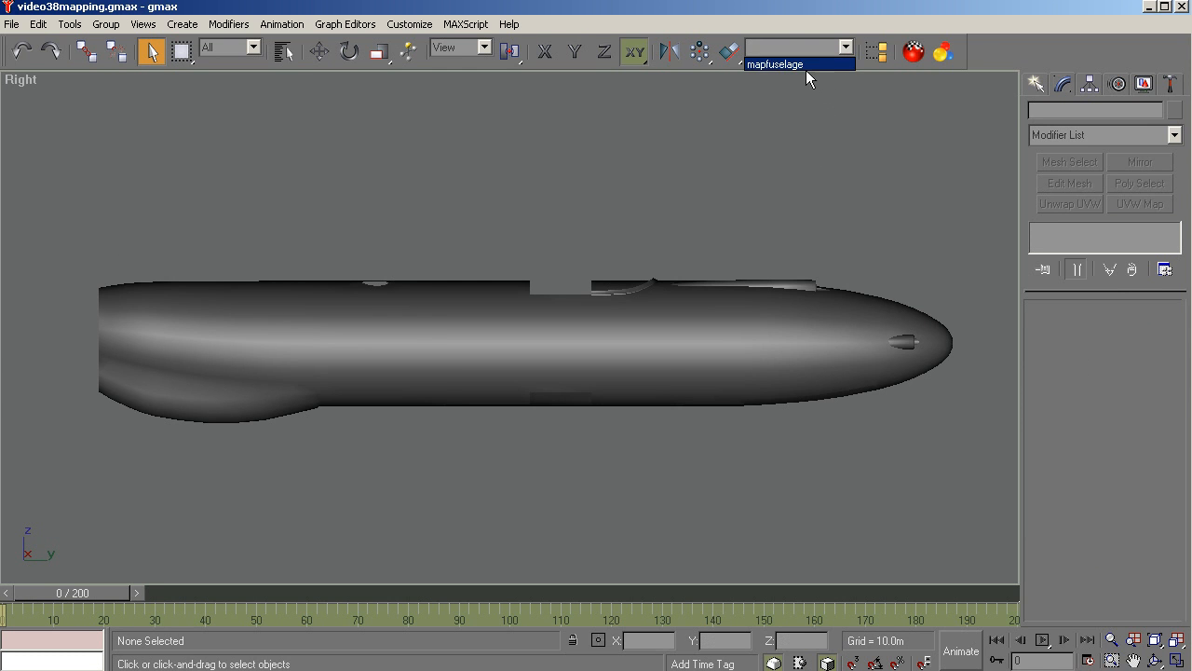
click(803, 66)
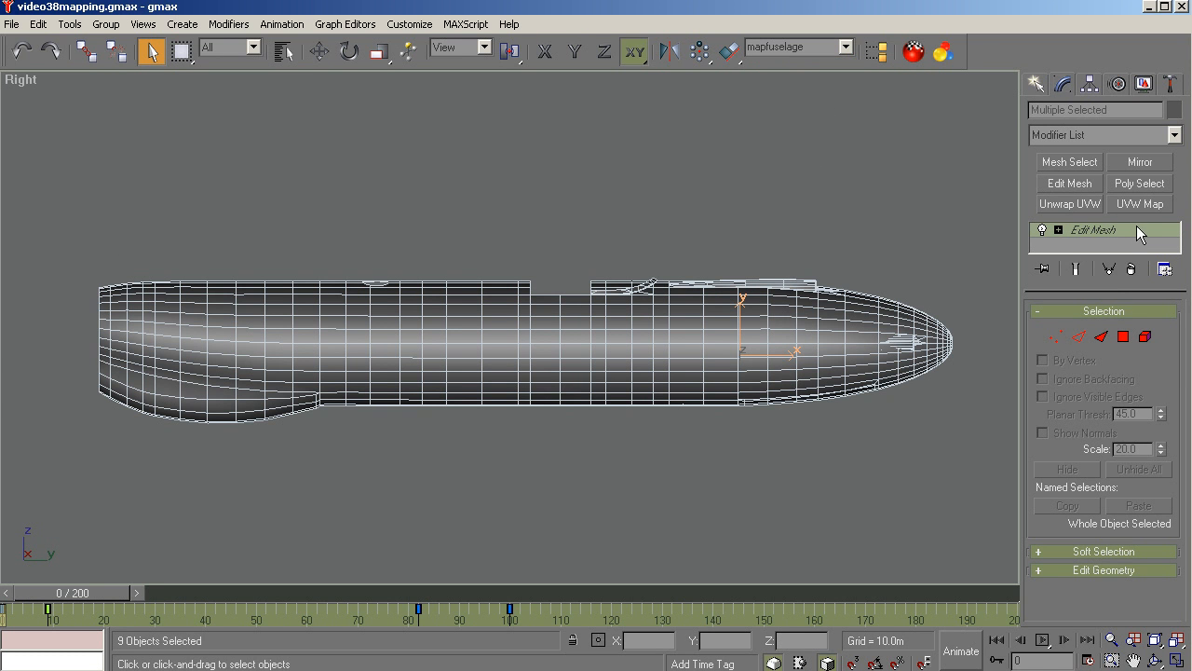
click(1174, 135)
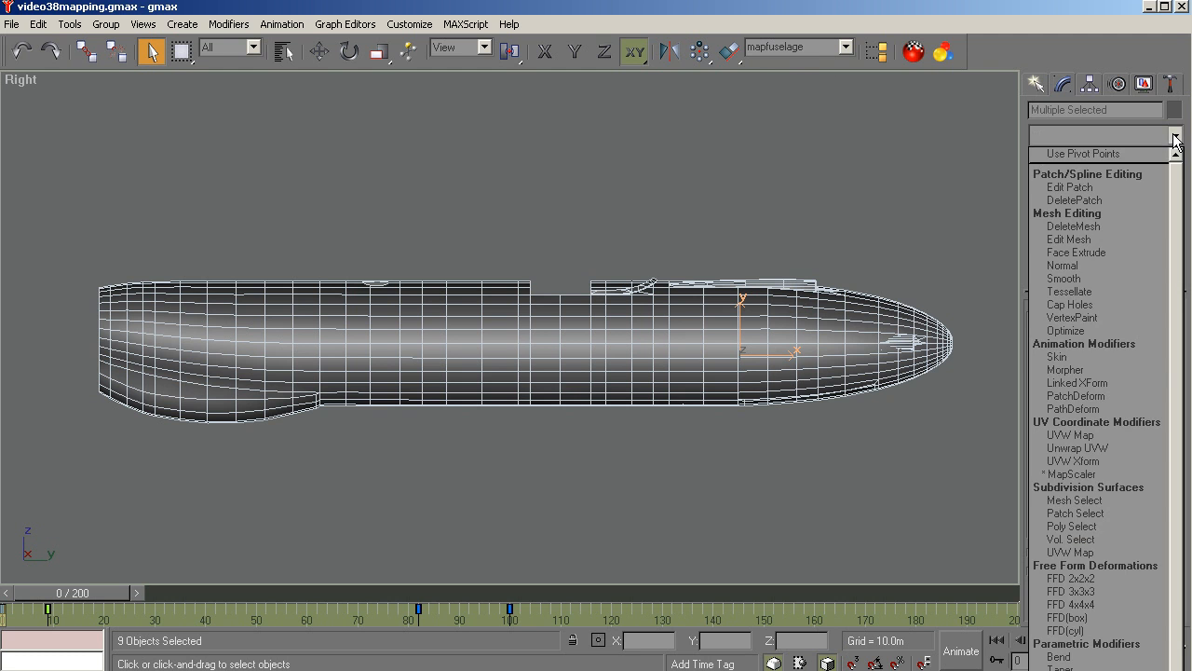
click(1073, 240)
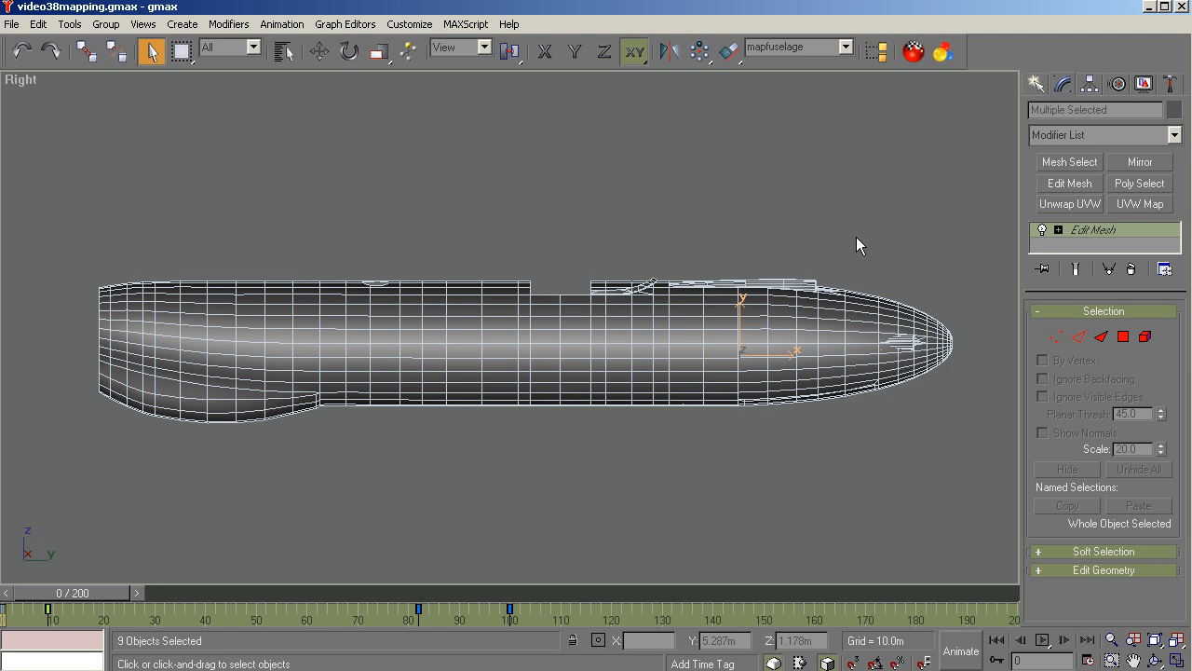
click(1122, 336)
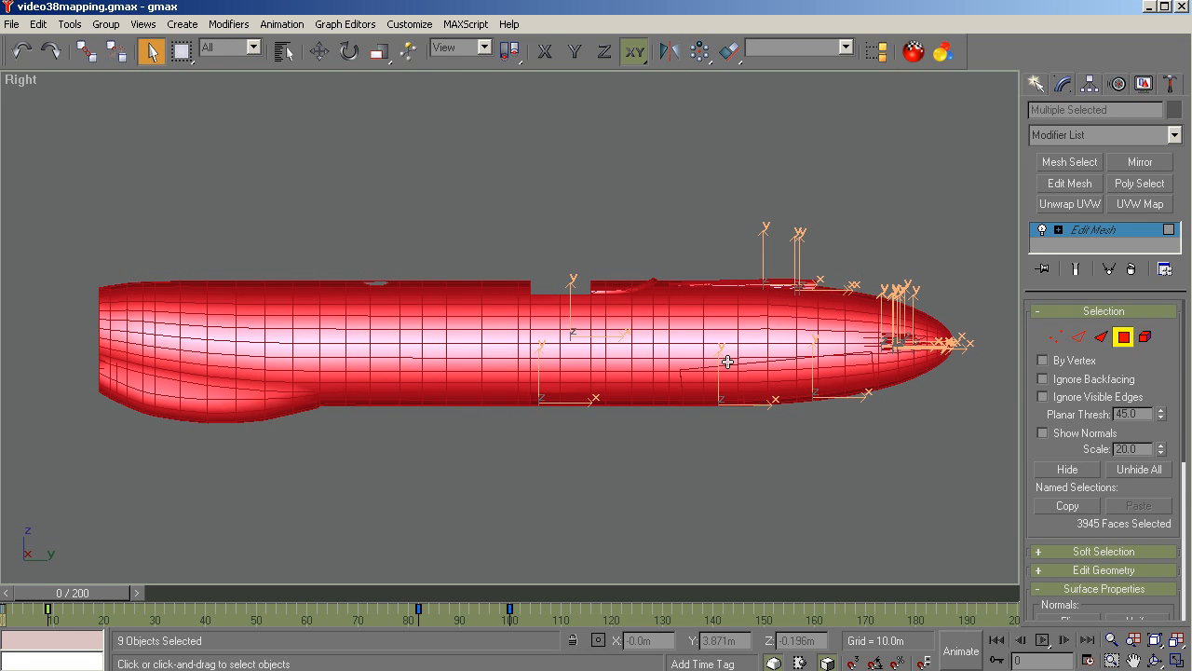
Select all polygons of the fuselage, doors and gun pods and assign them material ID 10.
drag(1183, 423, 1186, 568)
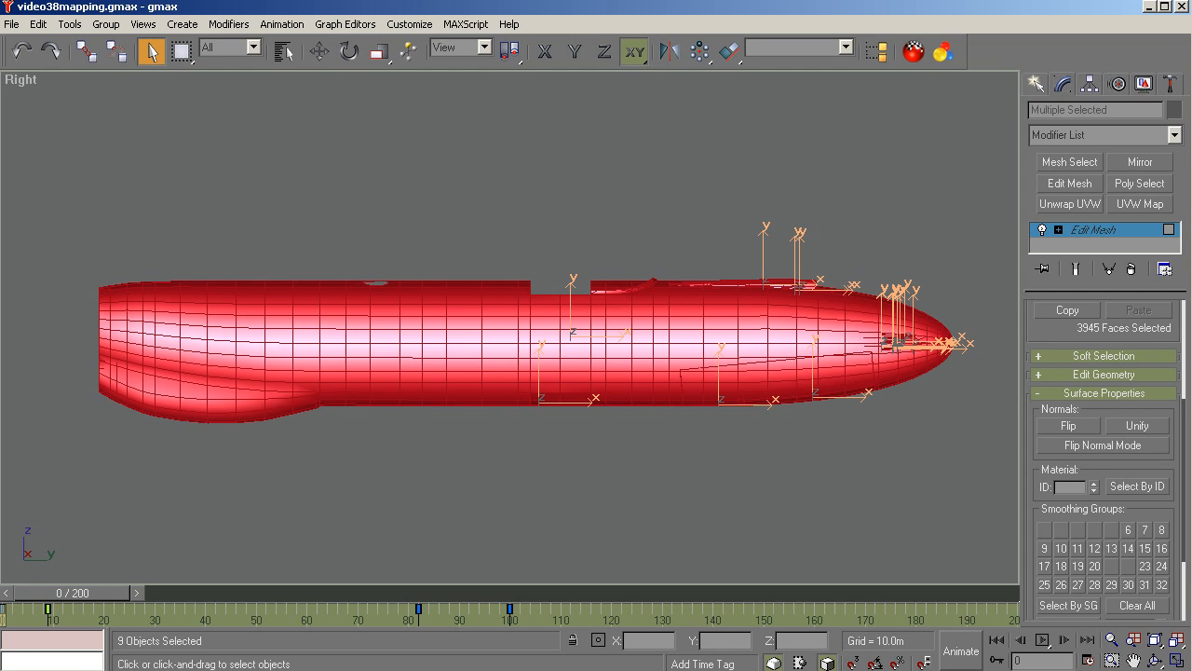
drag(1187, 556, 1190, 588)
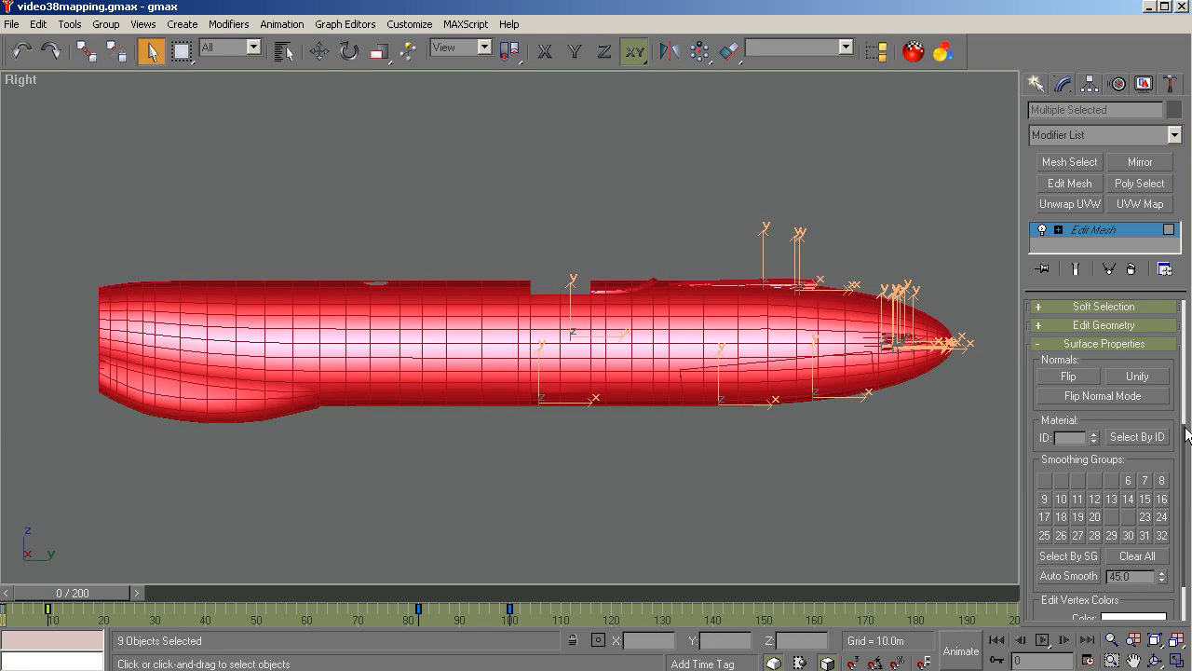
drag(1183, 428, 1176, 304)
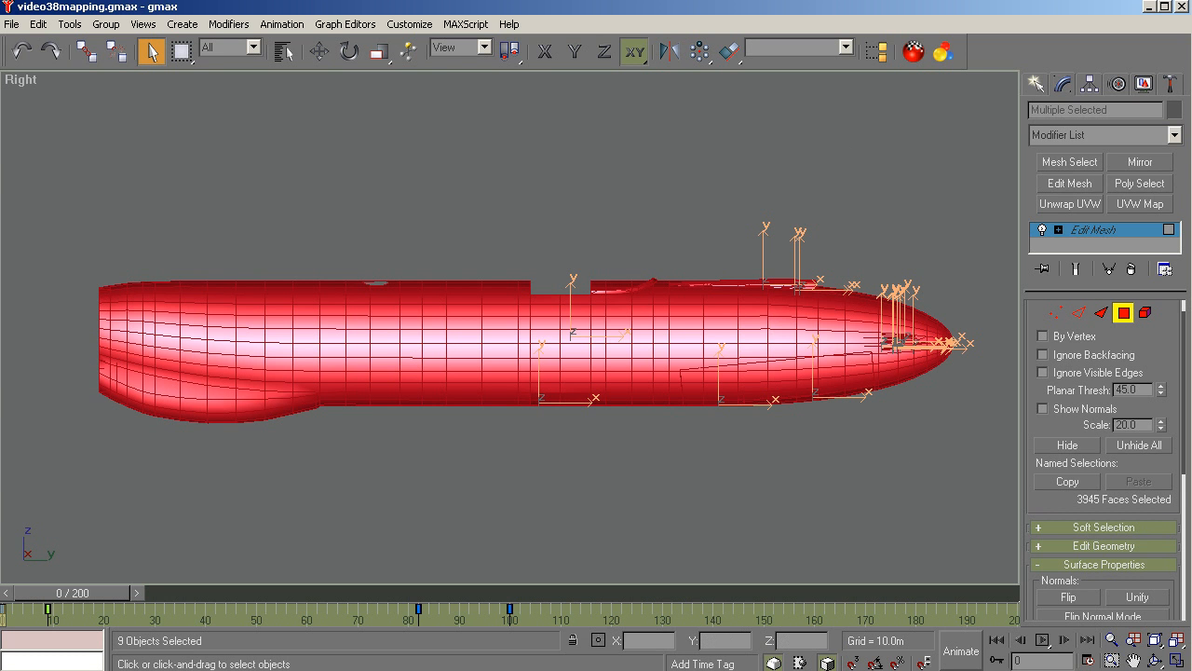
click(1155, 662)
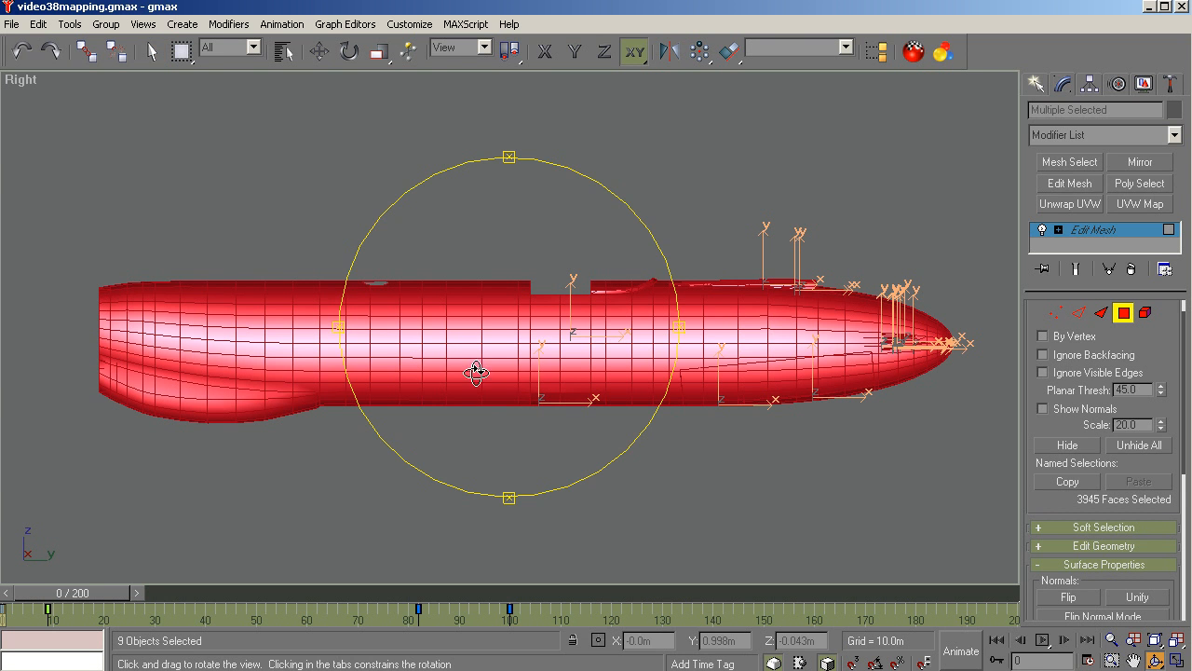
drag(474, 370, 455, 332)
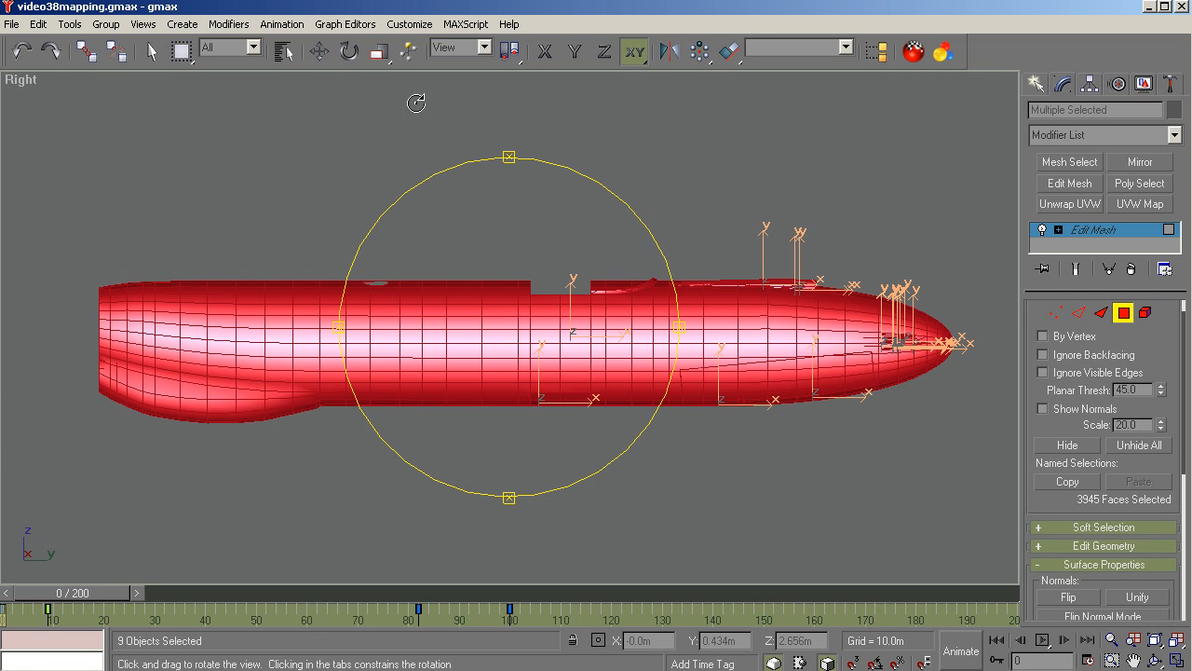
click(38, 24)
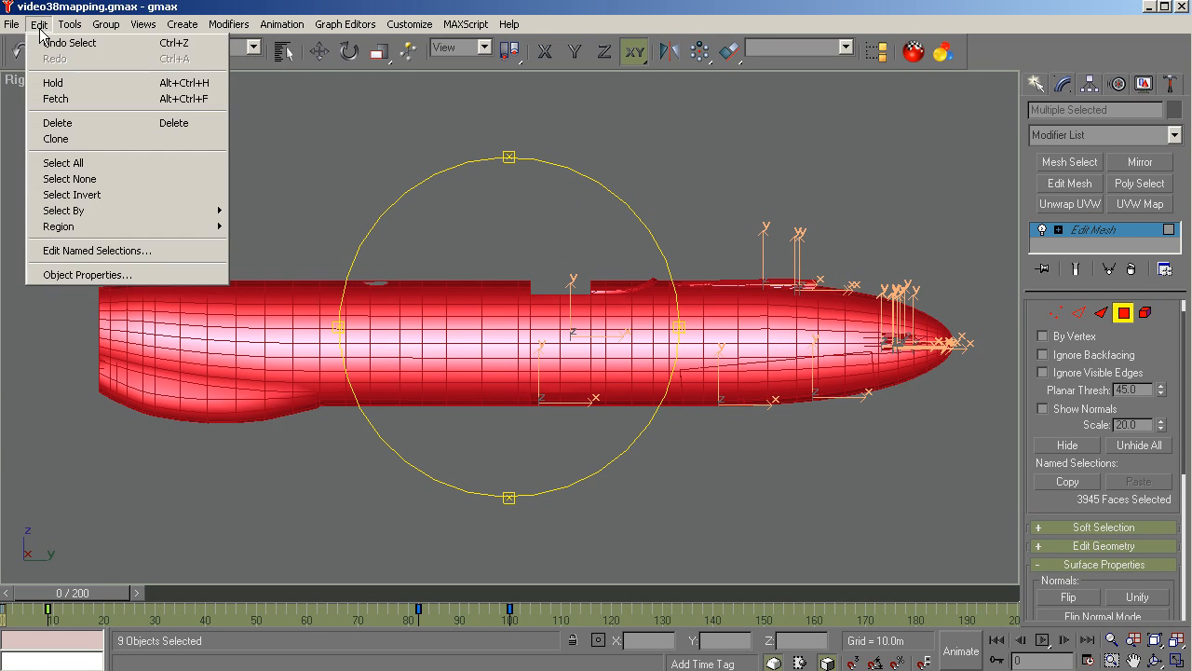
click(82, 168)
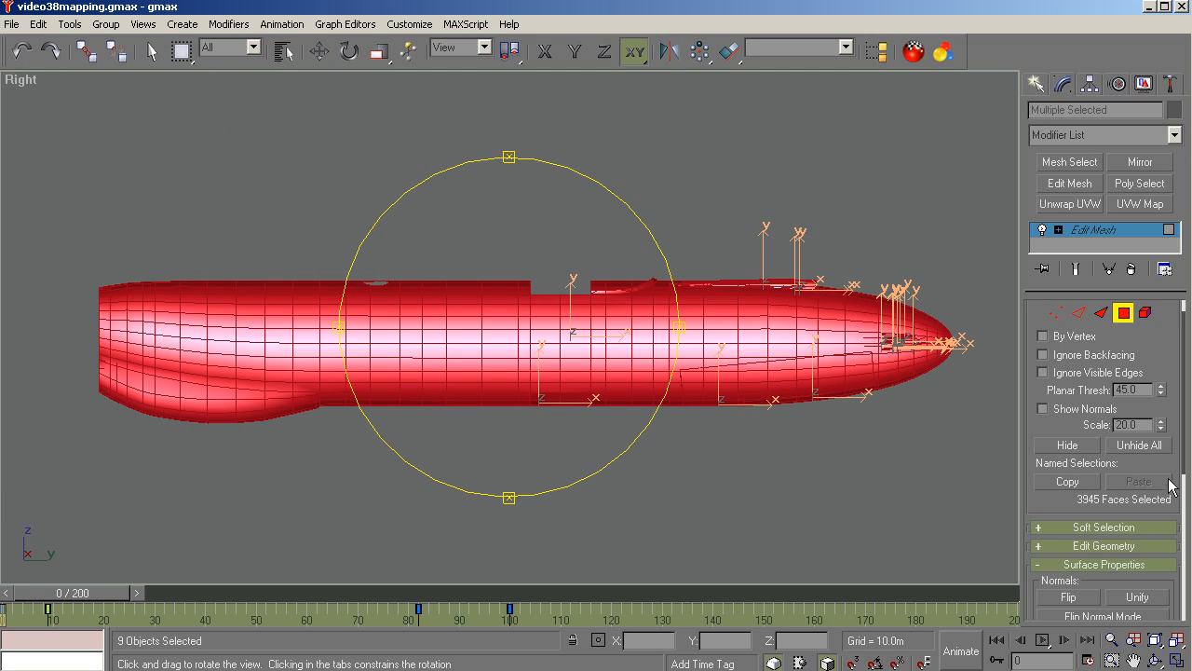
drag(1181, 456, 1188, 589)
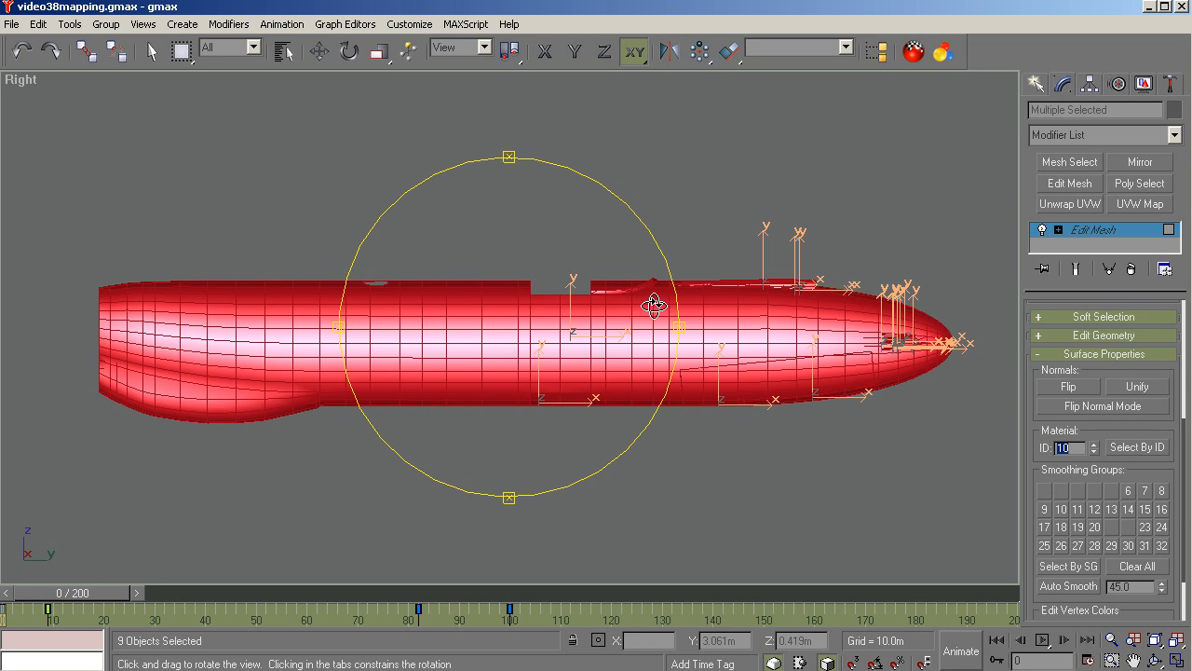
right_click(613, 471)
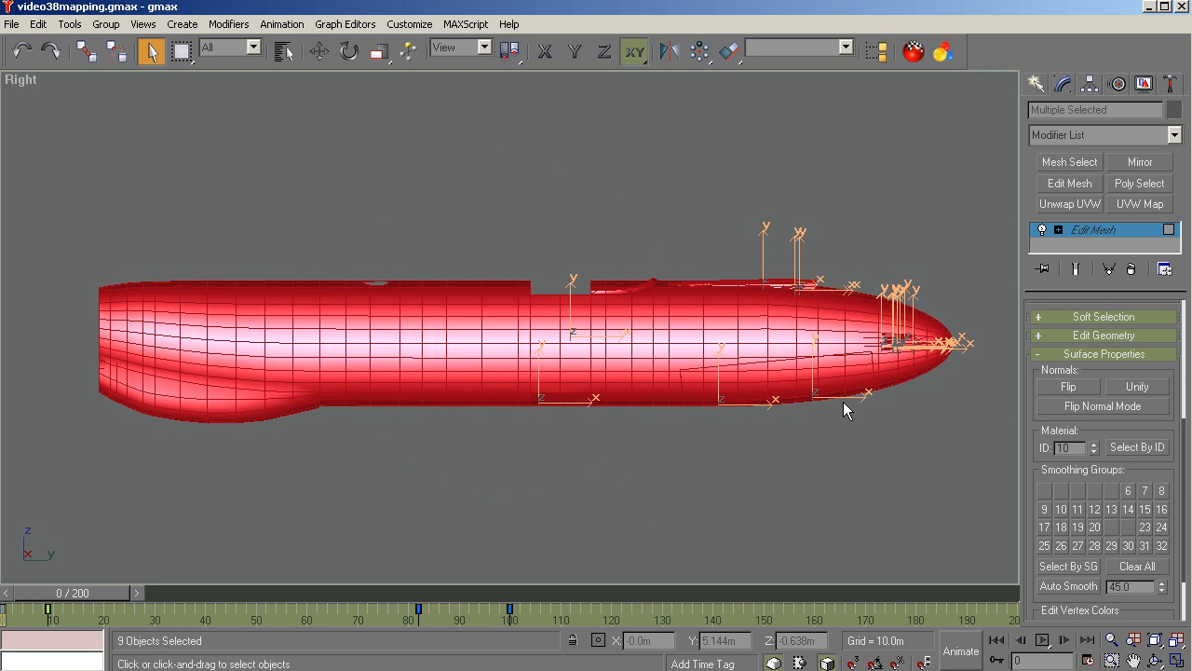
Check the material ID of one polygon on the fuselage side and one inside the cockpit opening.
click(463, 223)
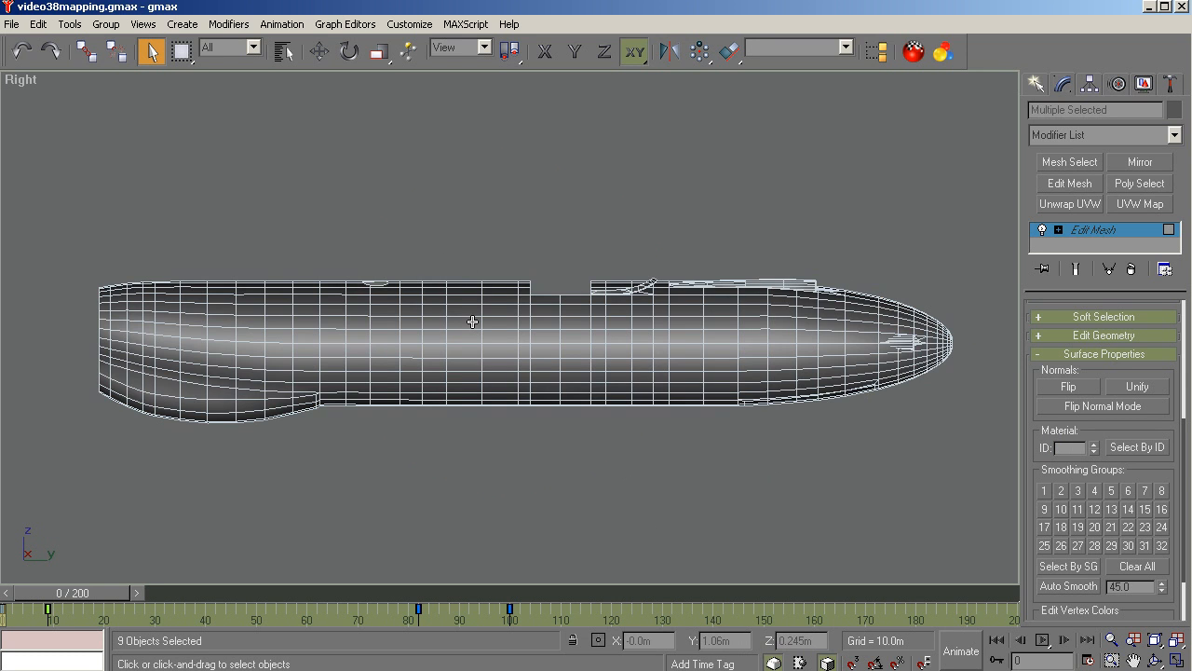
click(471, 321)
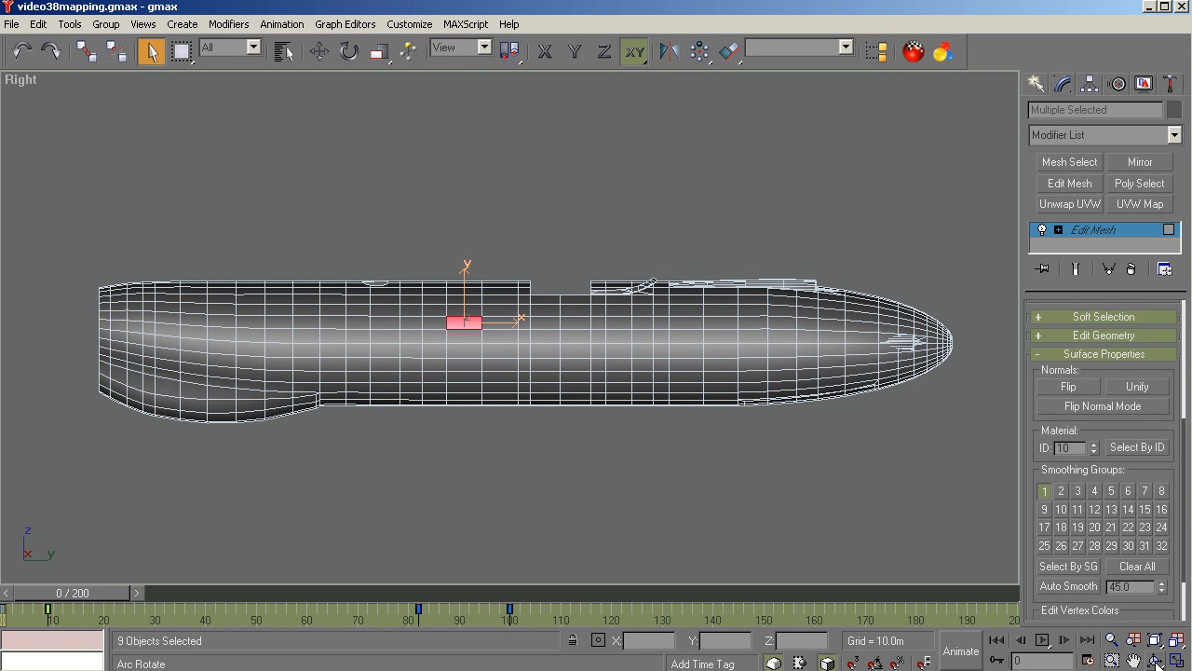
click(1155, 660)
drag(779, 482, 581, 457)
right_click(581, 457)
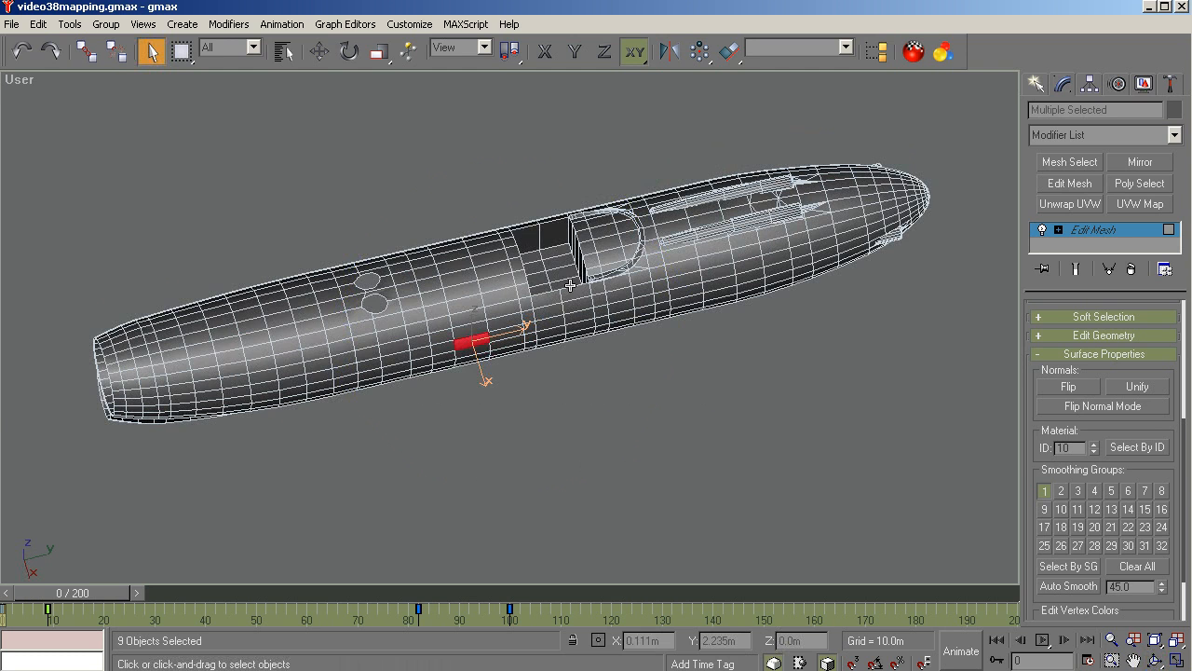
click(559, 262)
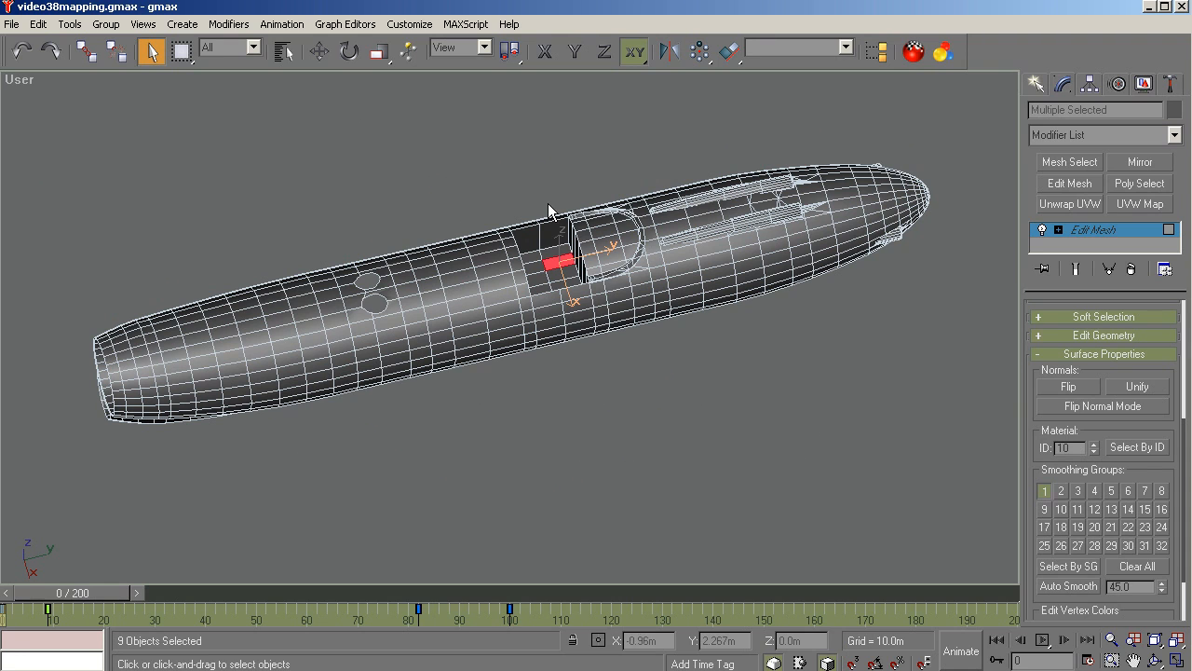
Select every polygon that has material ID 10, clearing the previous selection.
click(1161, 447)
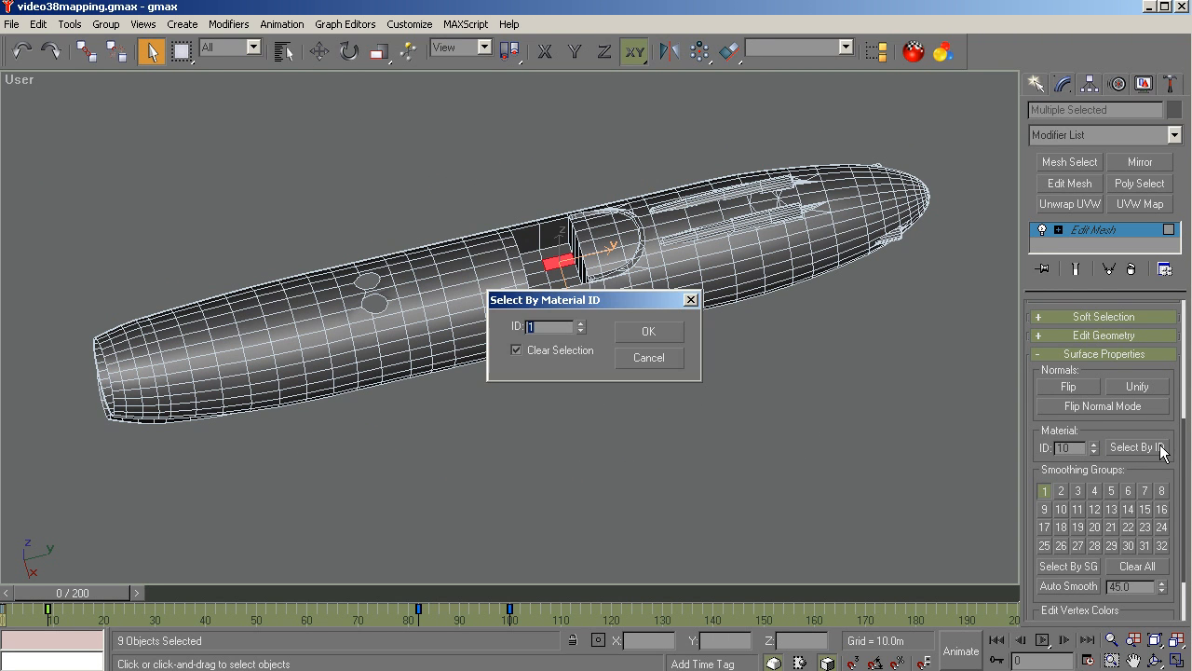
click(581, 324)
click(580, 324)
click(649, 336)
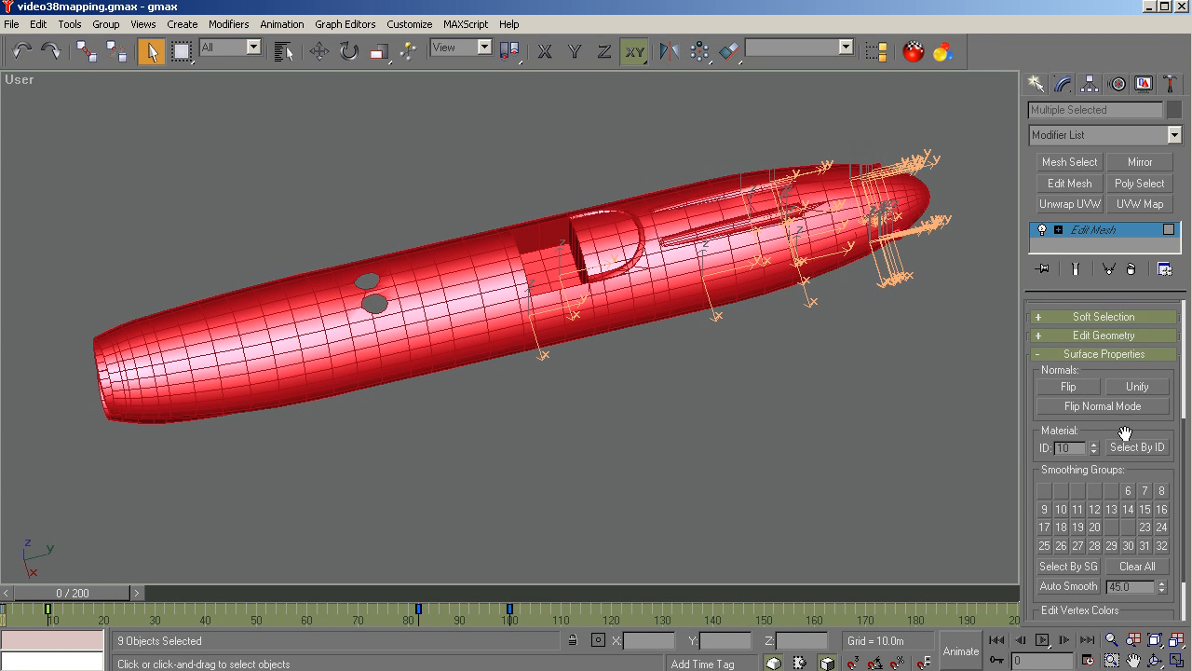
scroll(1183, 390, up, 3)
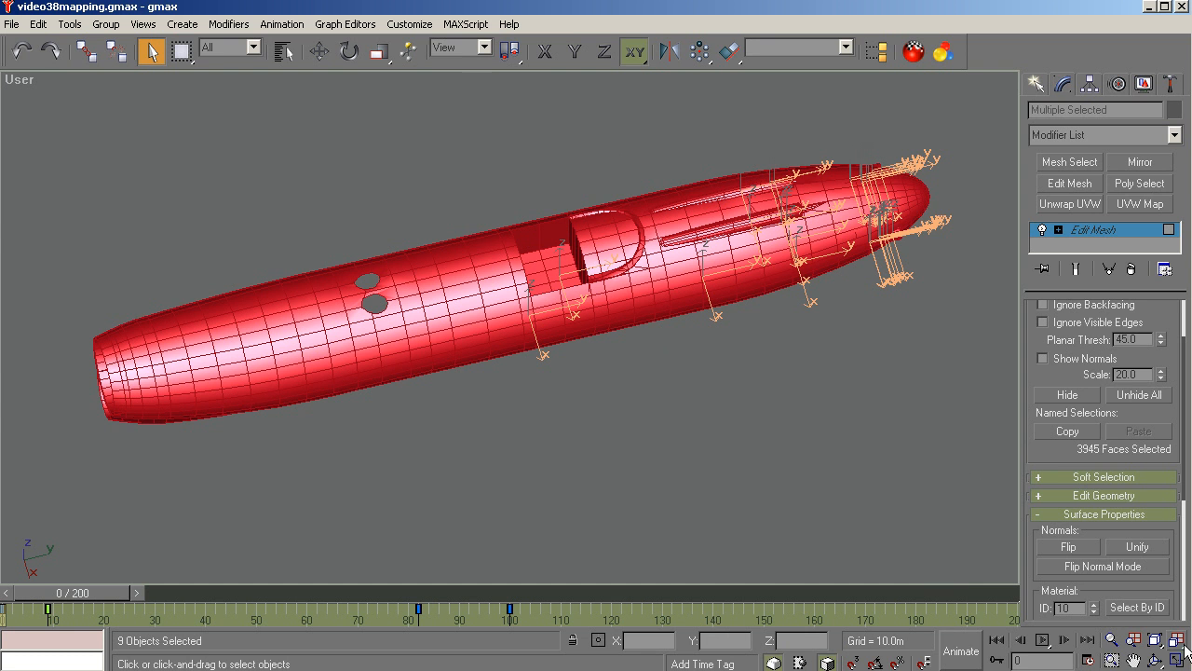
click(1155, 661)
drag(512, 420, 512, 314)
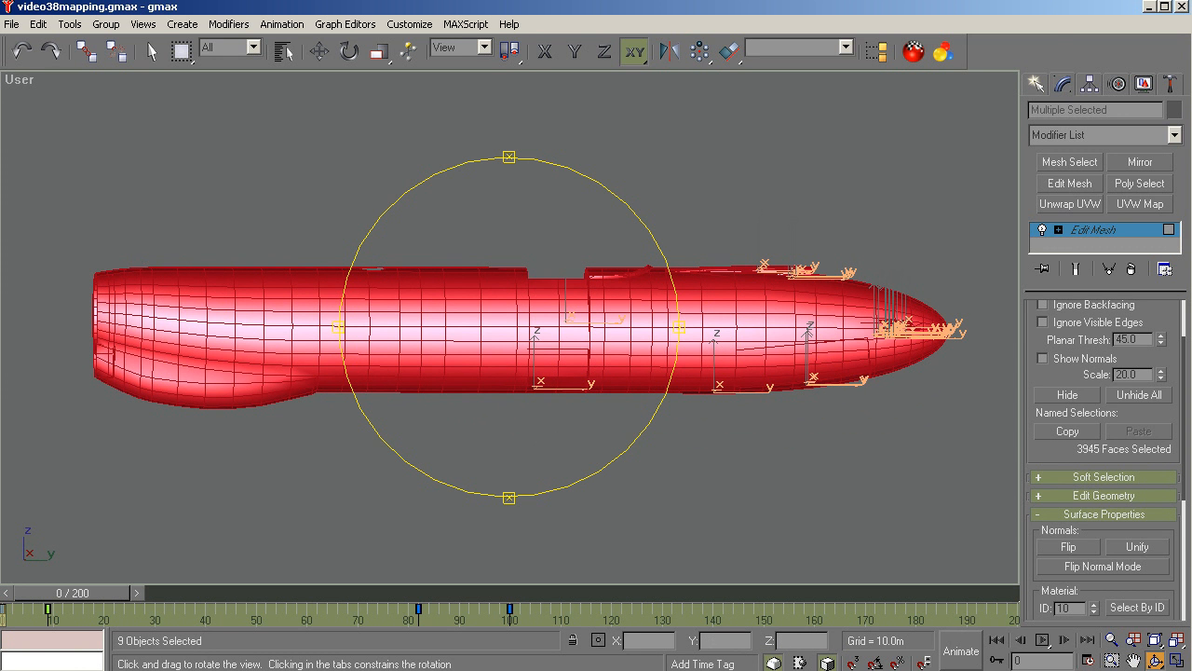
Switch to LithUnwrap and examine the UV layouts of the fuselage, cannon pod, MG pod and gear door groups one by one.
click(559, 670)
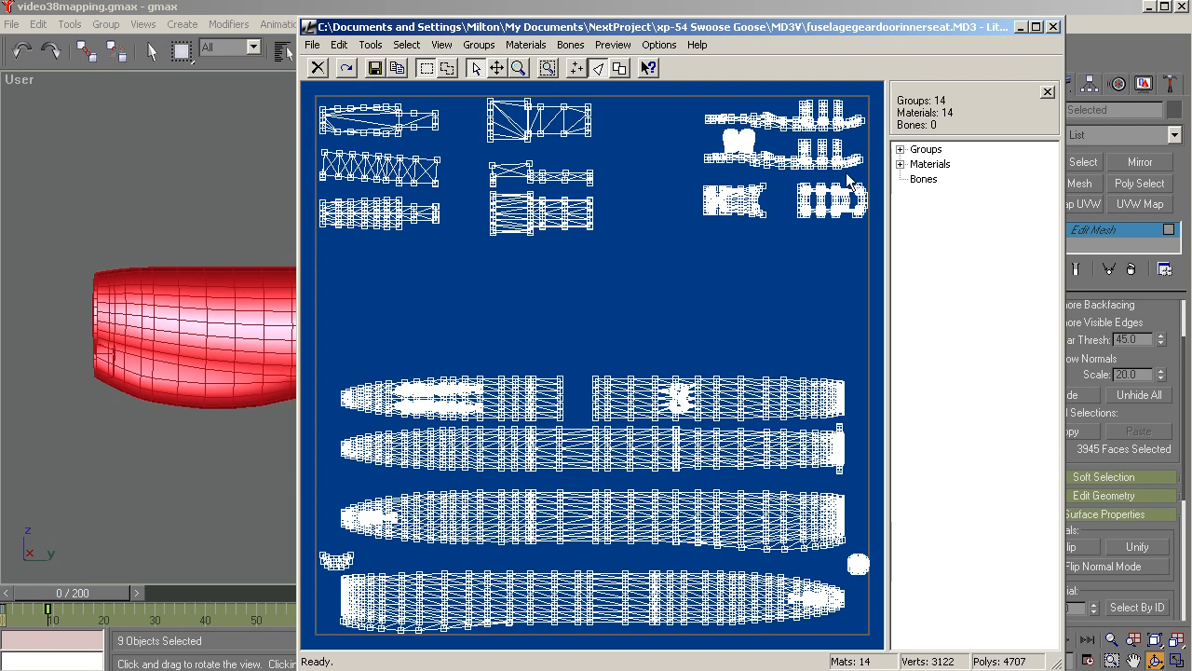
double_click(915, 149)
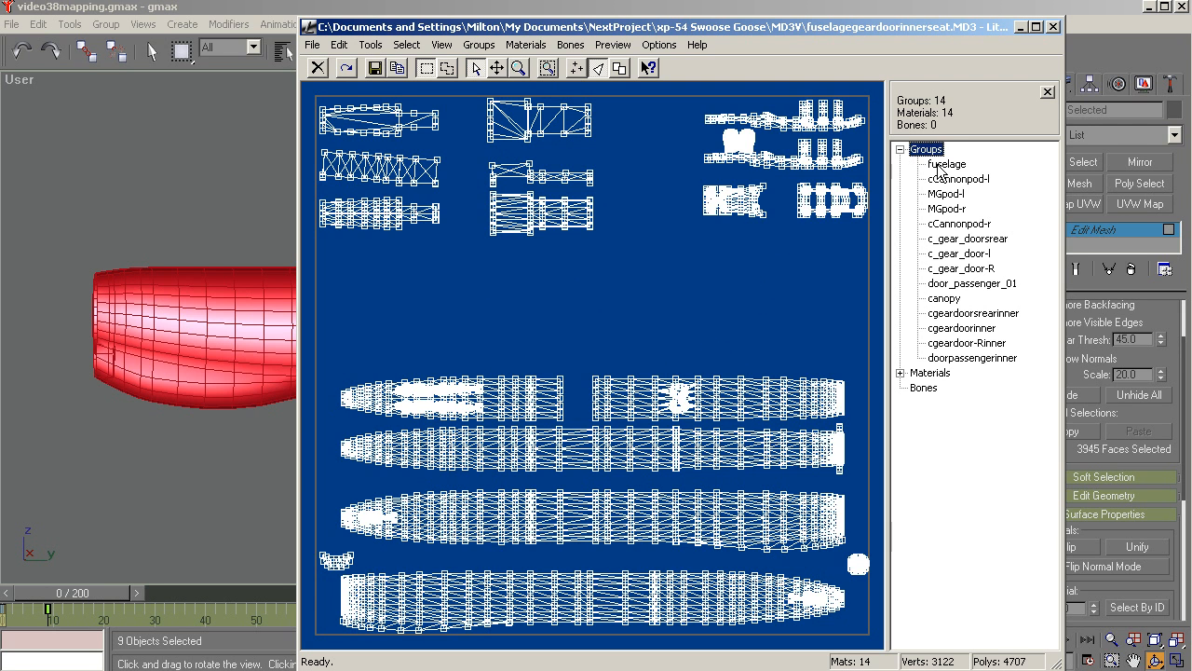
click(941, 165)
click(954, 179)
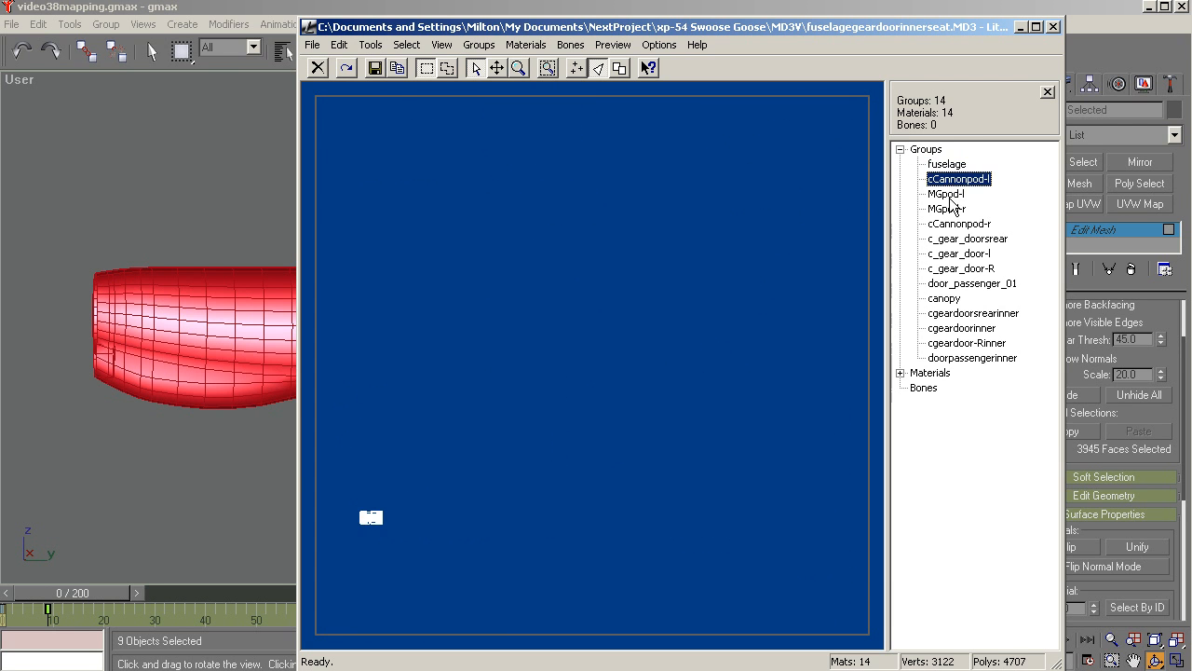
click(948, 194)
click(948, 209)
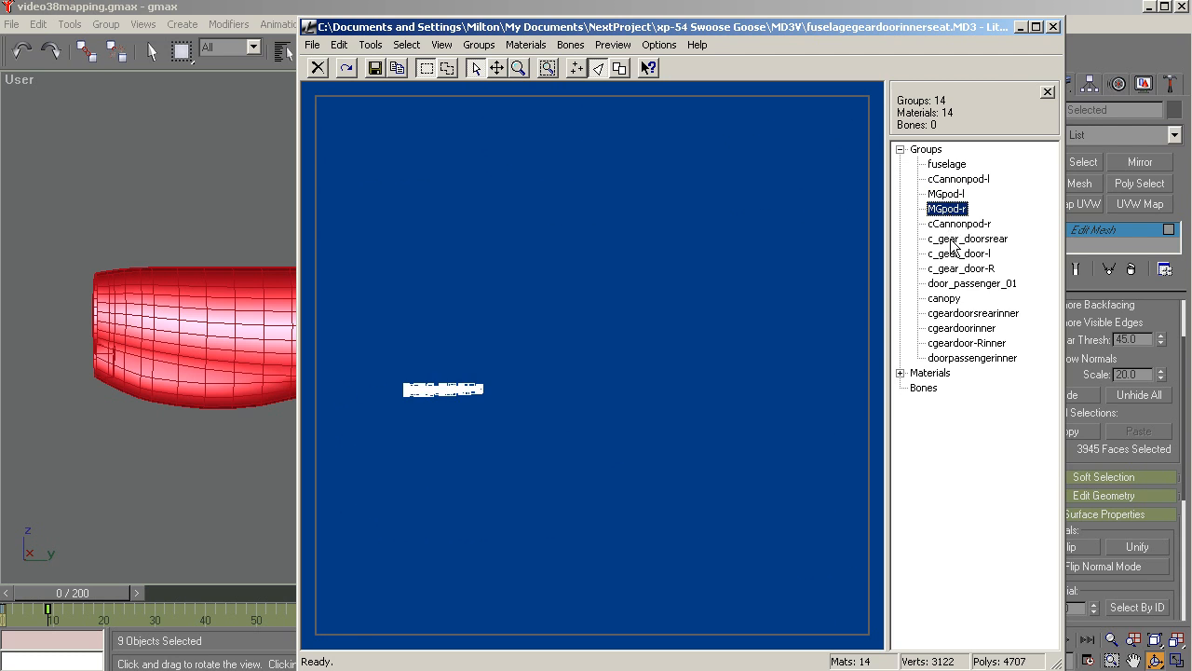
click(951, 225)
click(953, 239)
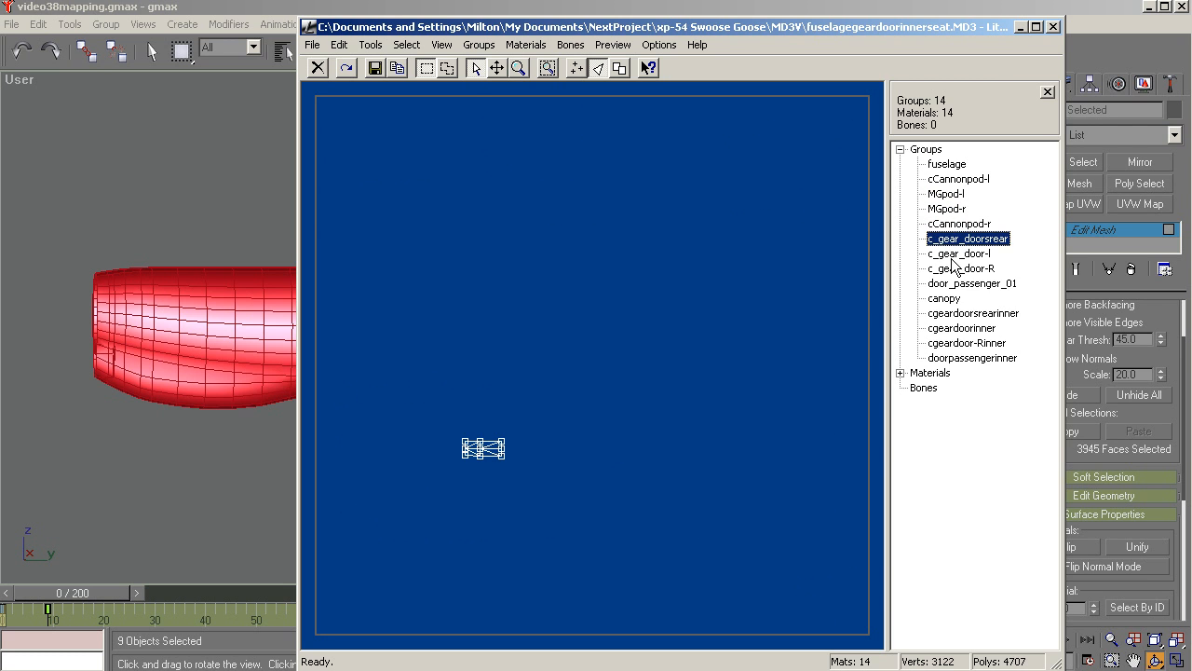
click(952, 253)
click(948, 268)
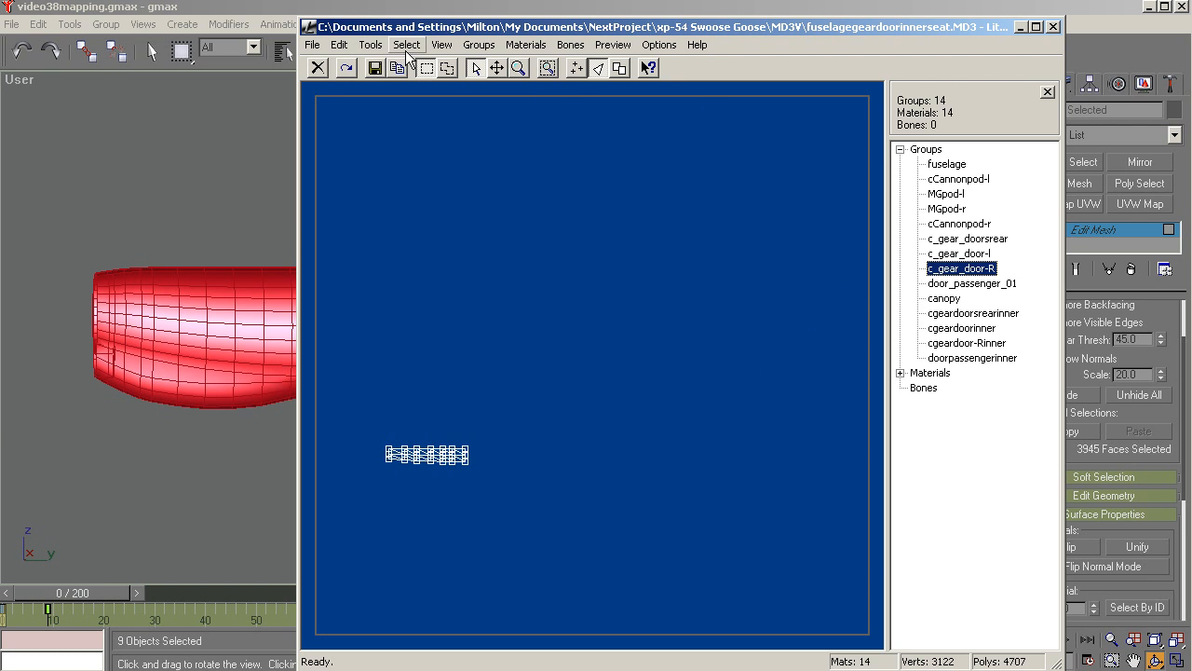
Unhide every part of the UV layout in LithUnwrap and return to gmax.
click(438, 49)
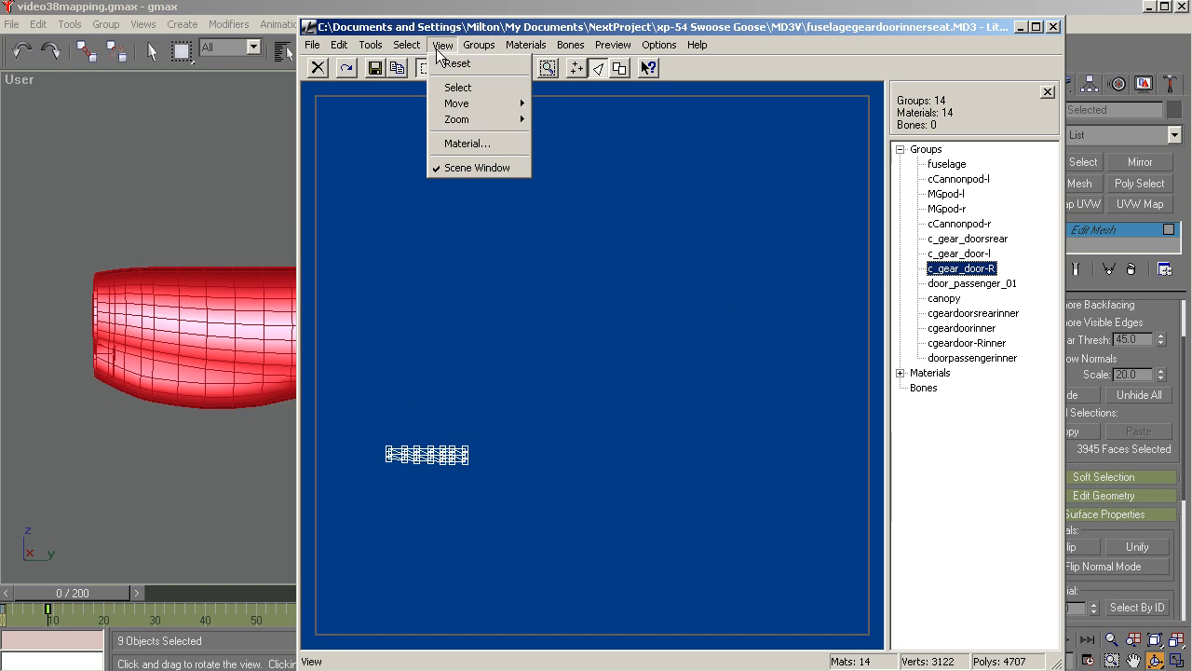
click(453, 63)
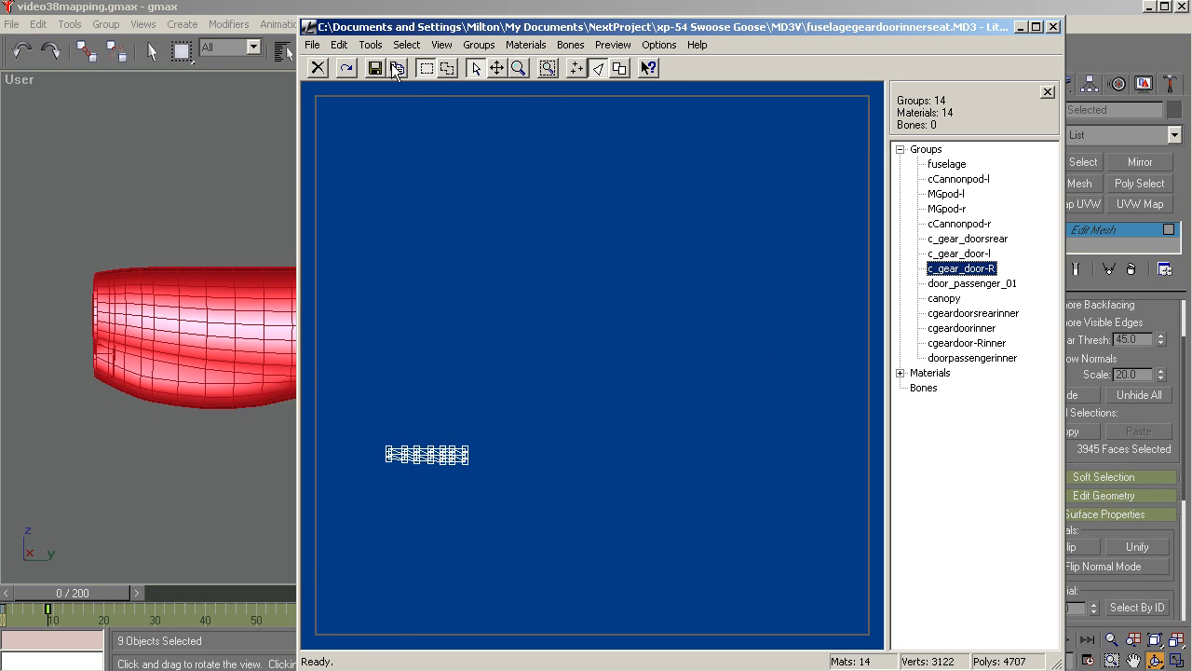
click(339, 44)
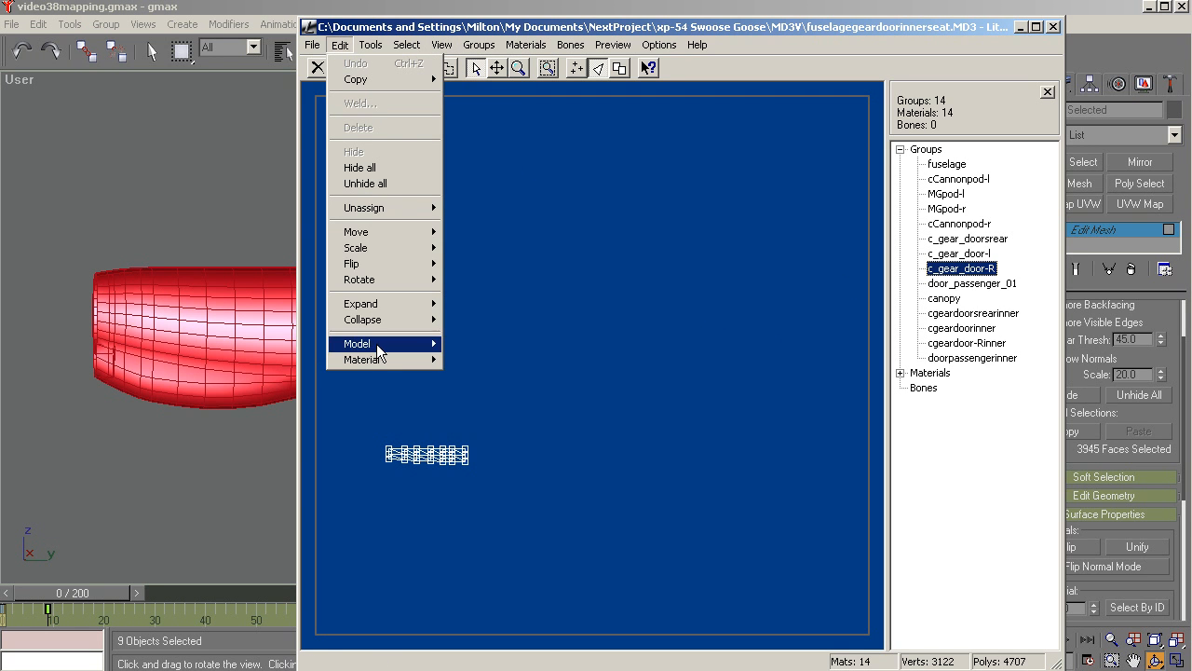
click(379, 187)
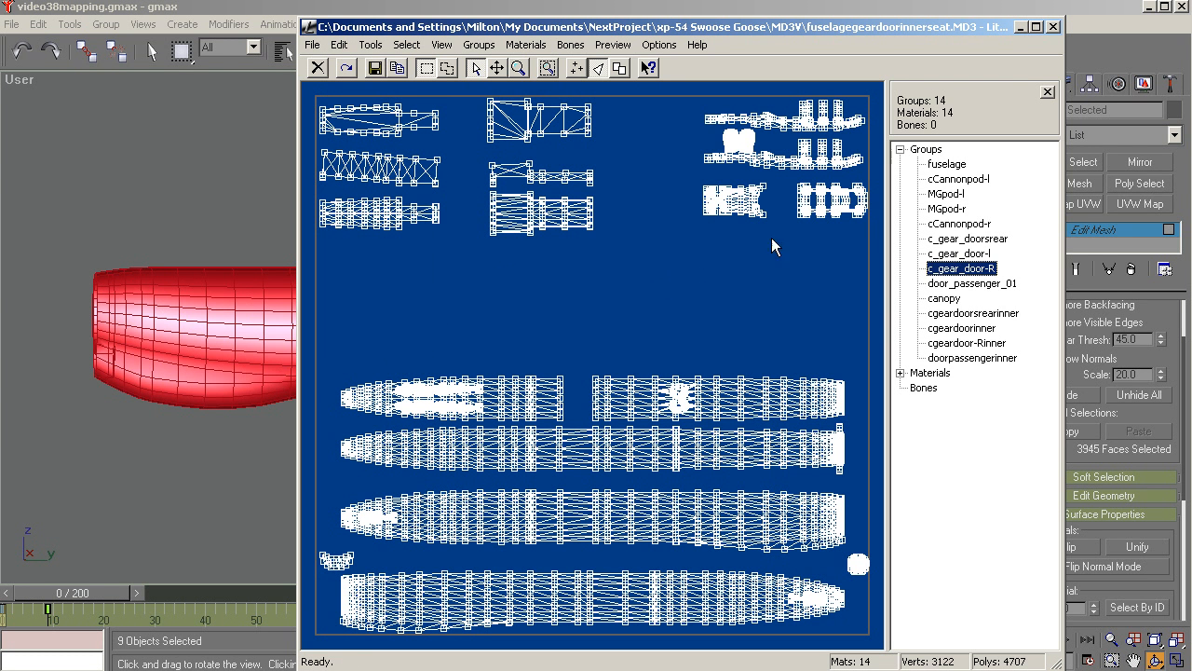
click(1020, 27)
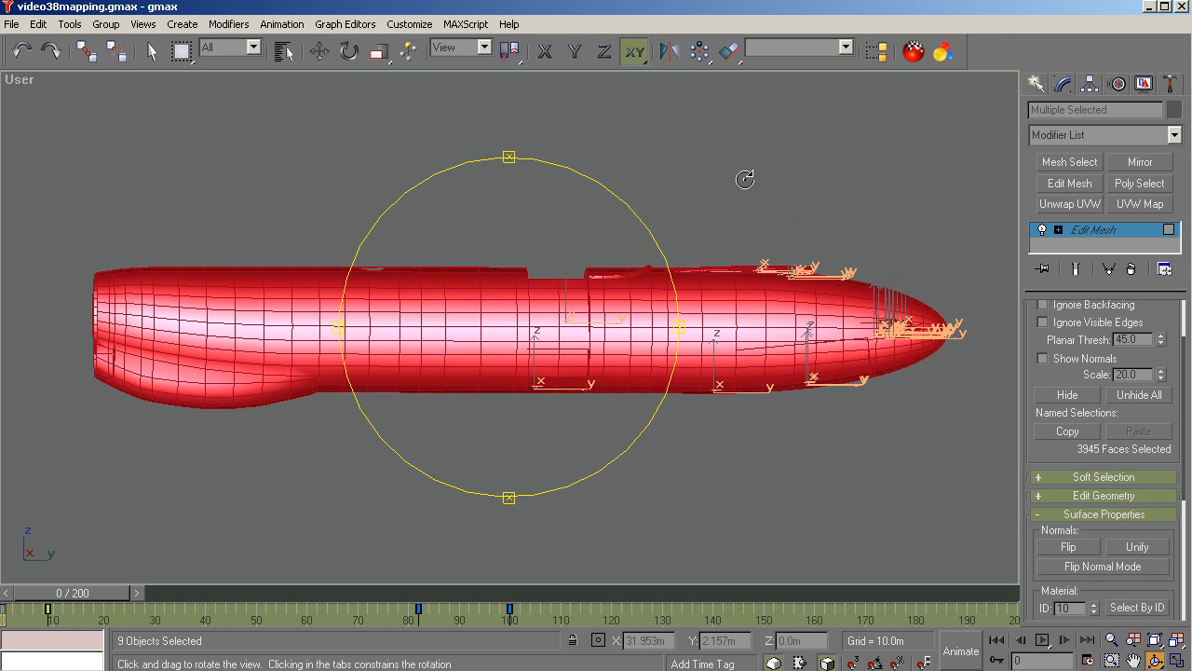
Clear the polygon selection and region-select the half of the model left of the centreline in the Back view.
right_click(682, 142)
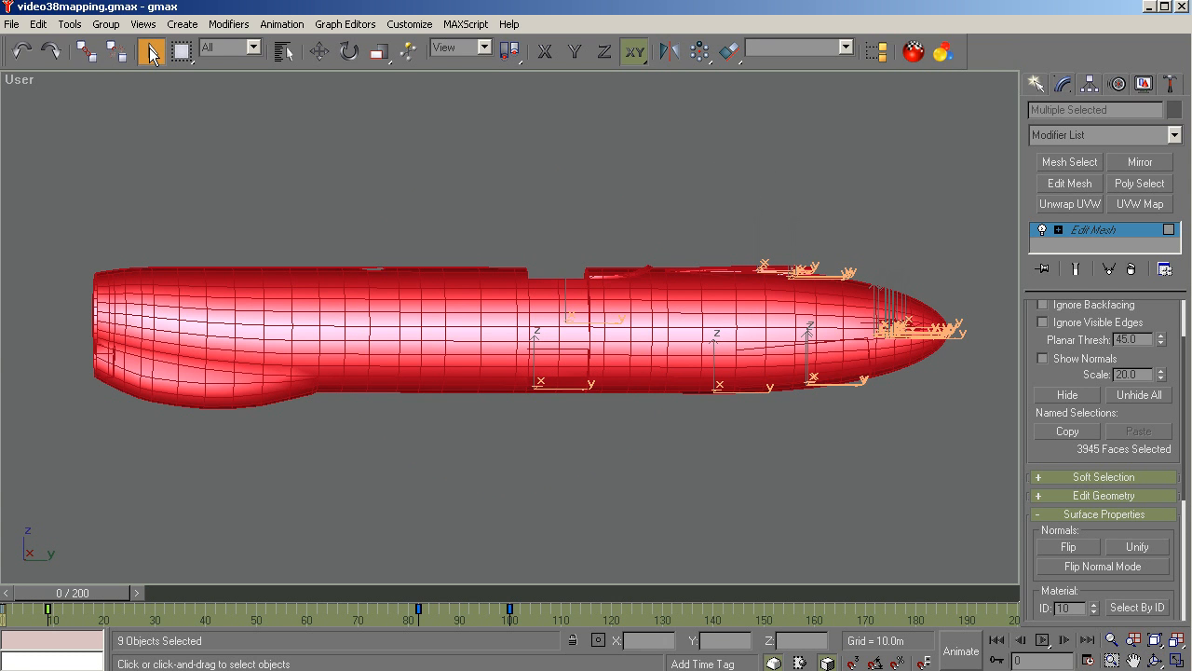
click(218, 119)
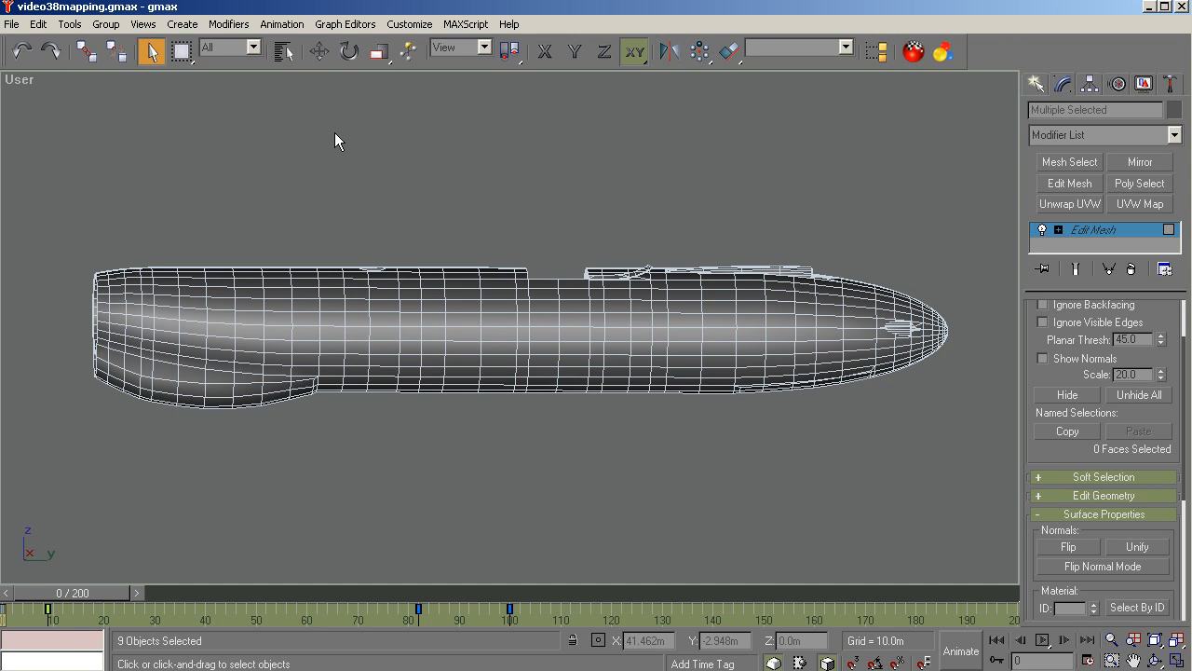
key(t)
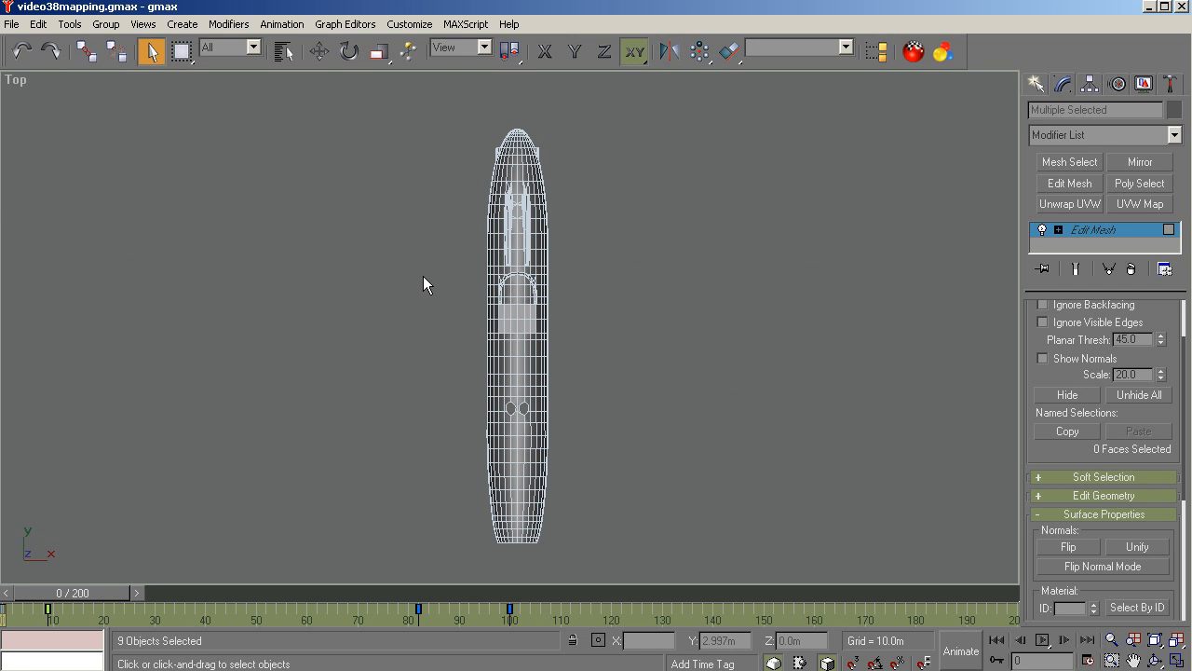
key(k)
key(ctrl+alt+z)
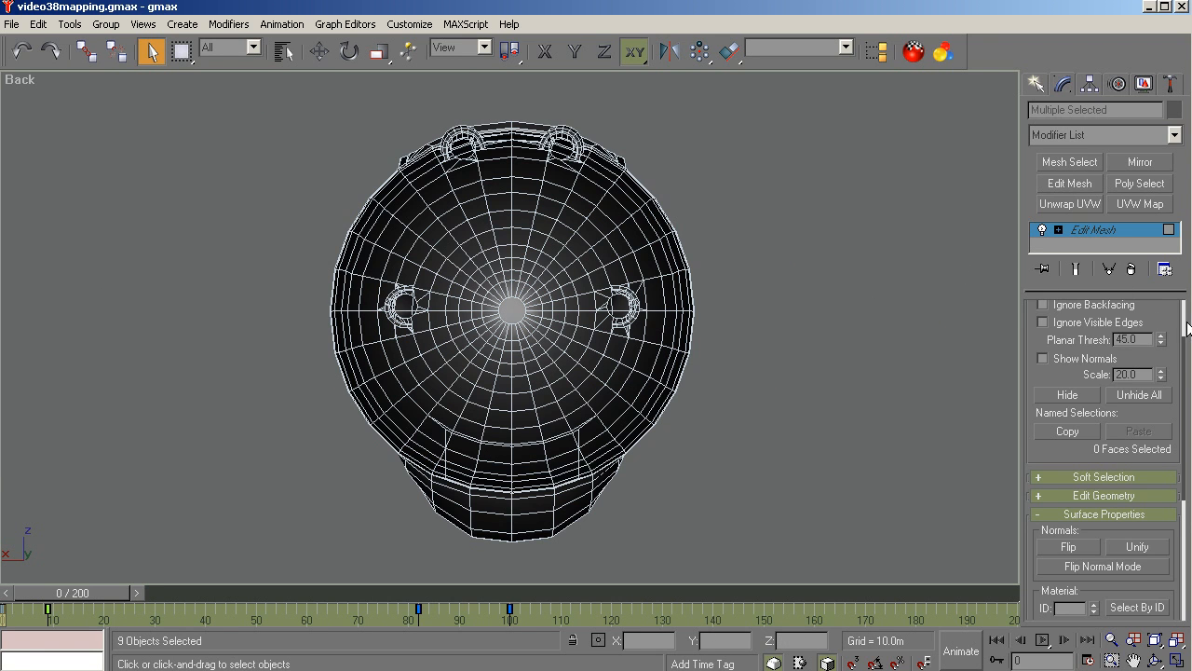
scroll(1164, 326, up, 3)
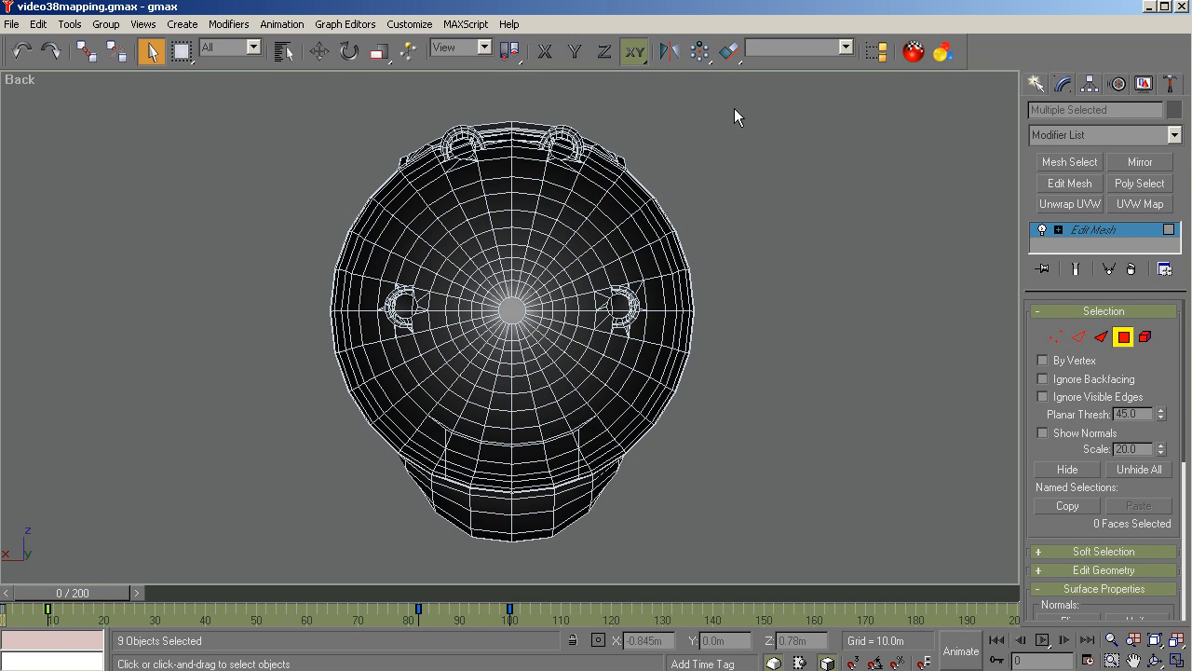
drag(208, 142, 511, 571)
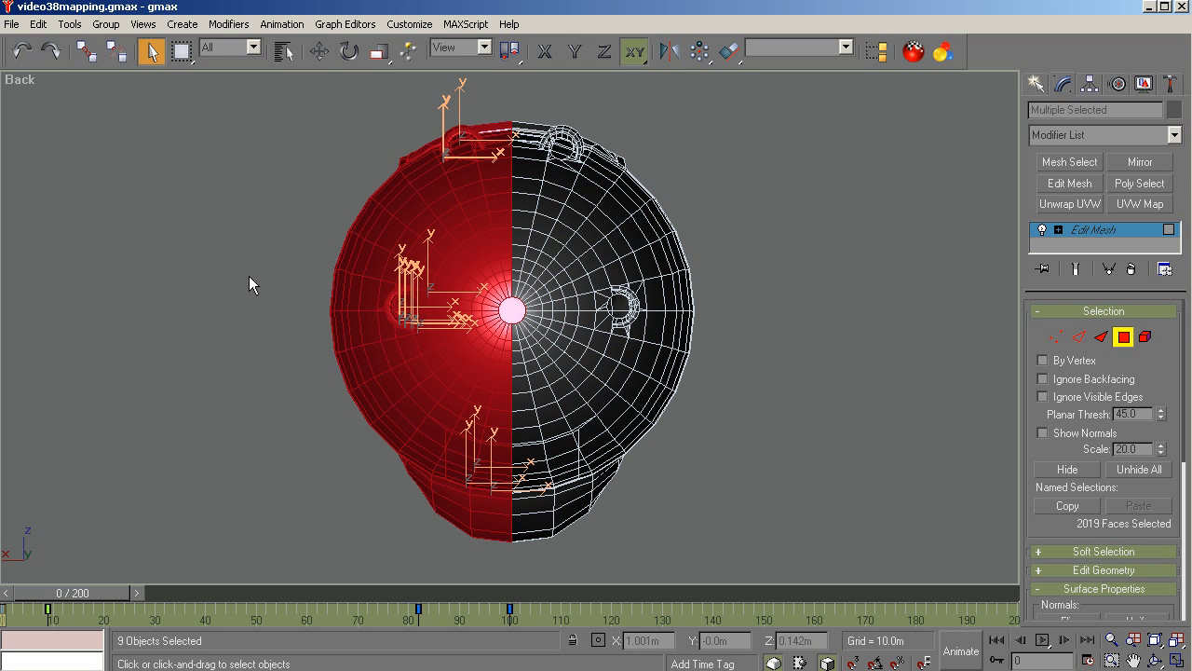
Examine the selected half from the tail, sides, nose and cockpit area for polygons that cross the fuselage centreline.
key(f)
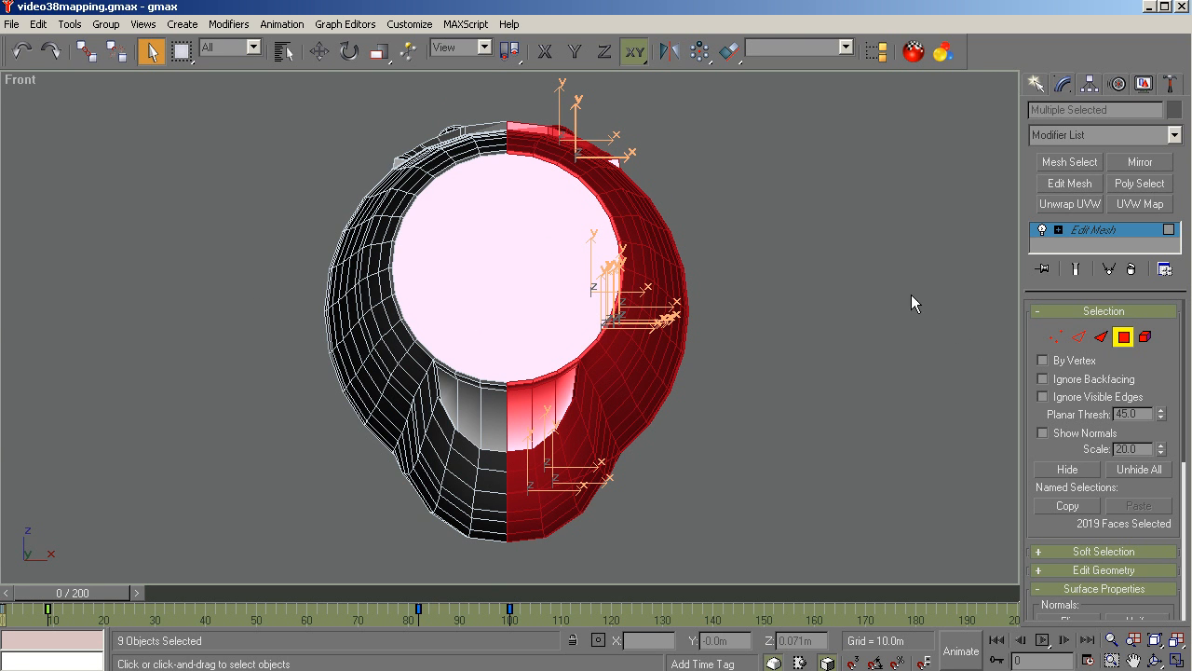
click(1155, 659)
drag(548, 334, 601, 356)
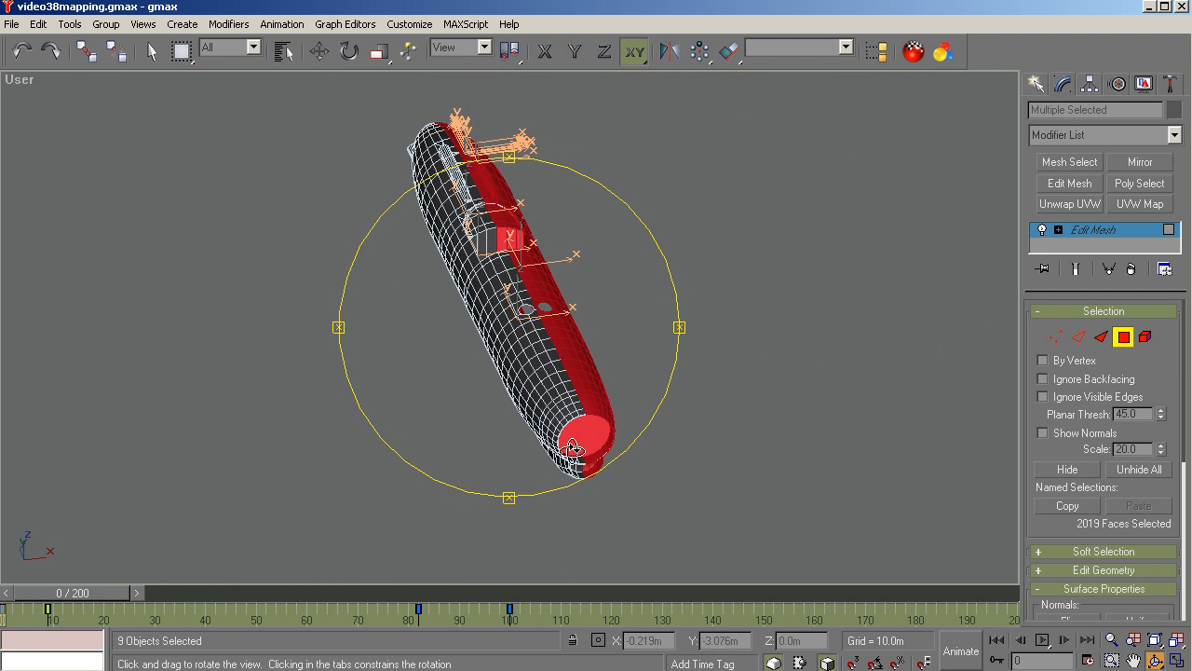
drag(576, 432, 523, 401)
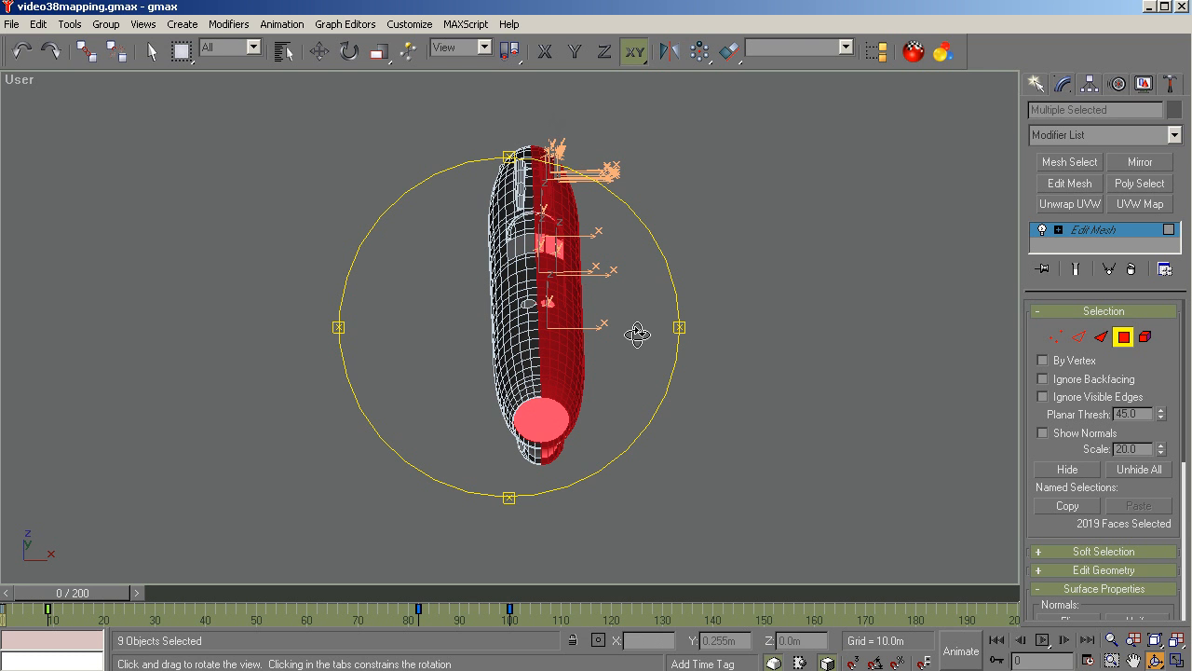
drag(639, 333, 567, 335)
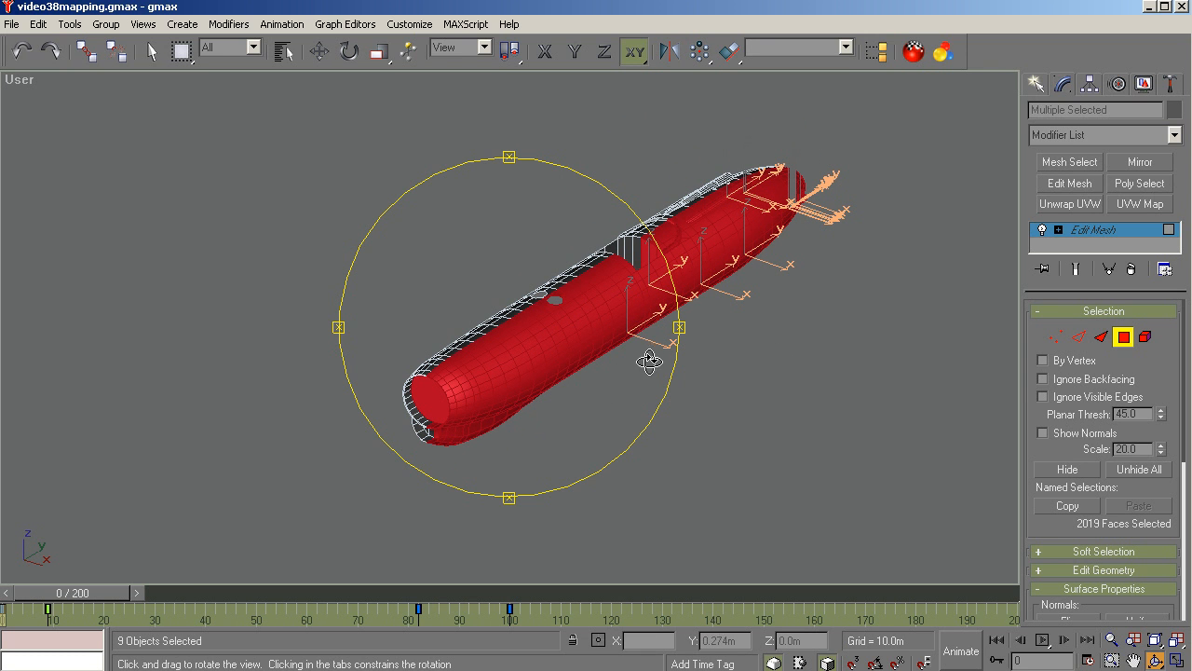
mouse_move(539, 415)
mouse_down()
mouse_move(596, 418)
mouse_move(554, 422)
mouse_move(561, 373)
mouse_move(481, 357)
mouse_move(492, 327)
mouse_move(500, 350)
mouse_up()
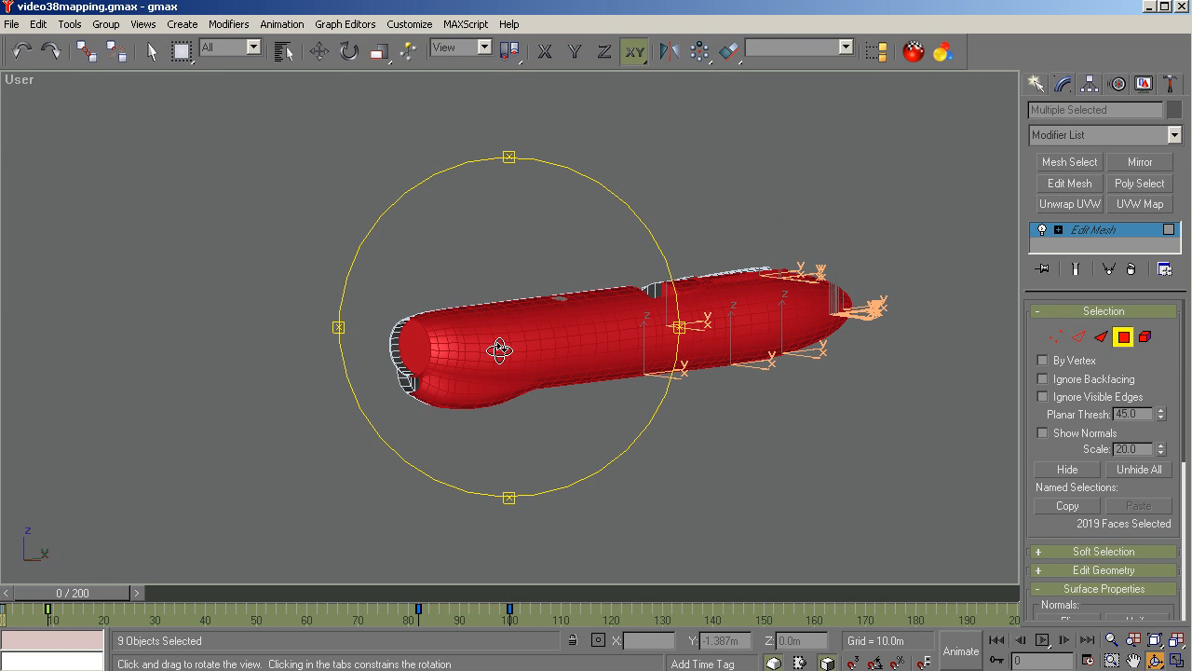
drag(540, 400, 439, 391)
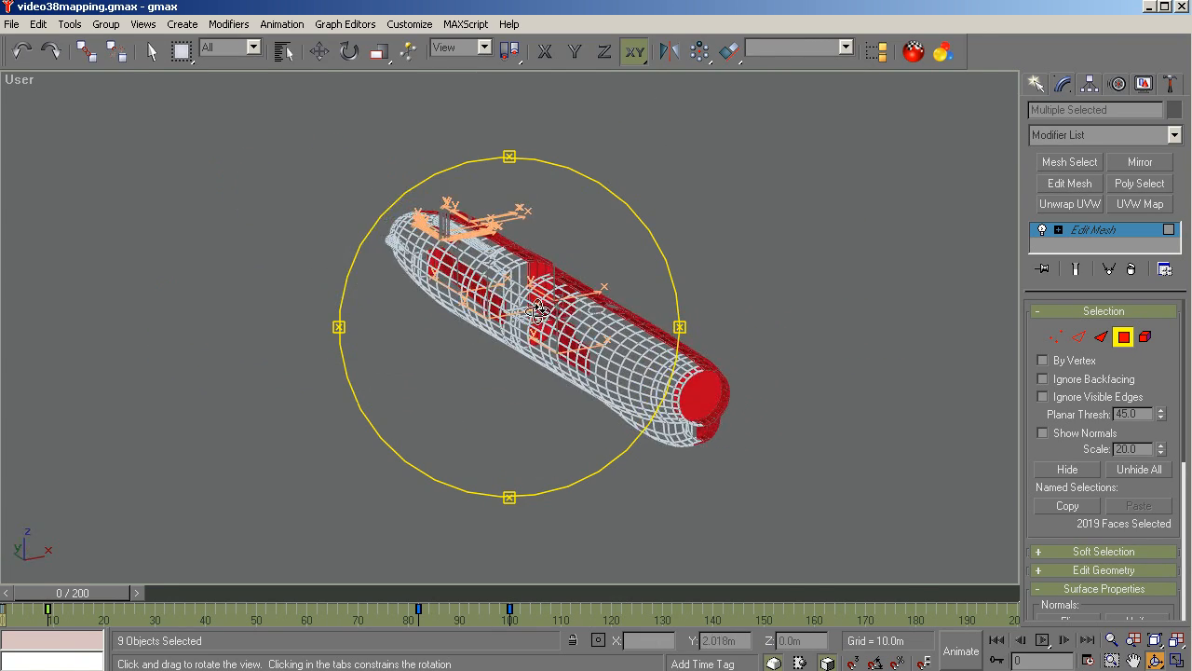
scroll(439, 391, up, 5)
scroll(452, 368, up, 1)
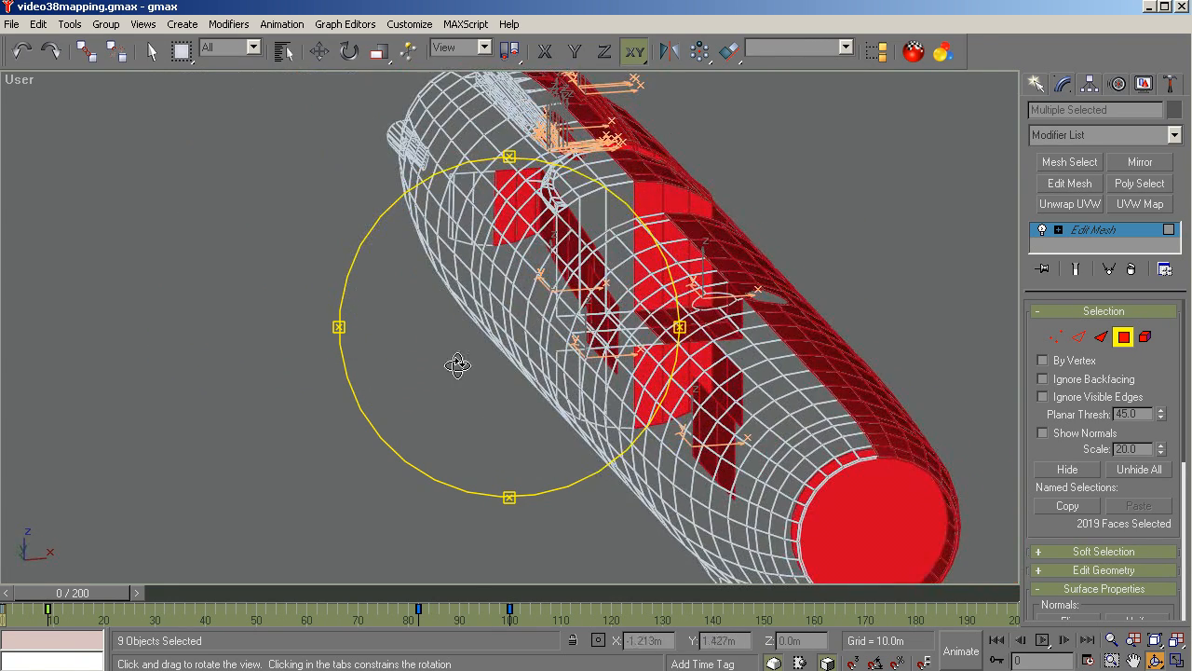
mouse_move(457, 364)
mouse_down()
mouse_move(527, 298)
mouse_move(830, 266)
mouse_move(836, 322)
mouse_up()
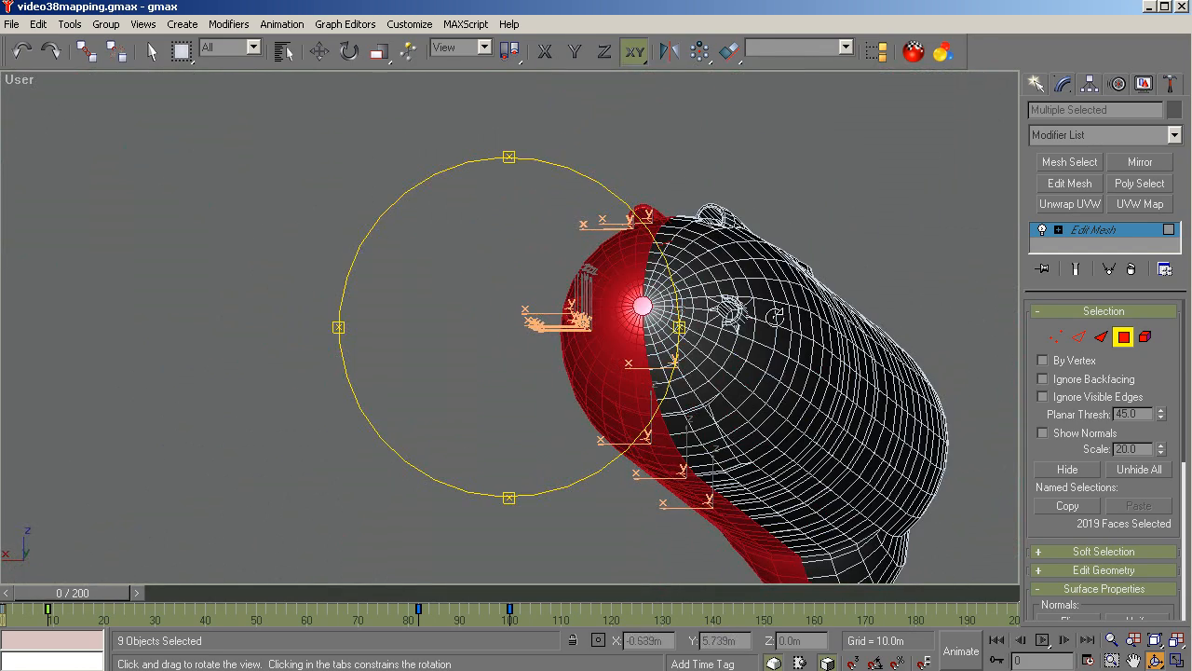
drag(509, 325, 234, 346)
drag(459, 365, 529, 362)
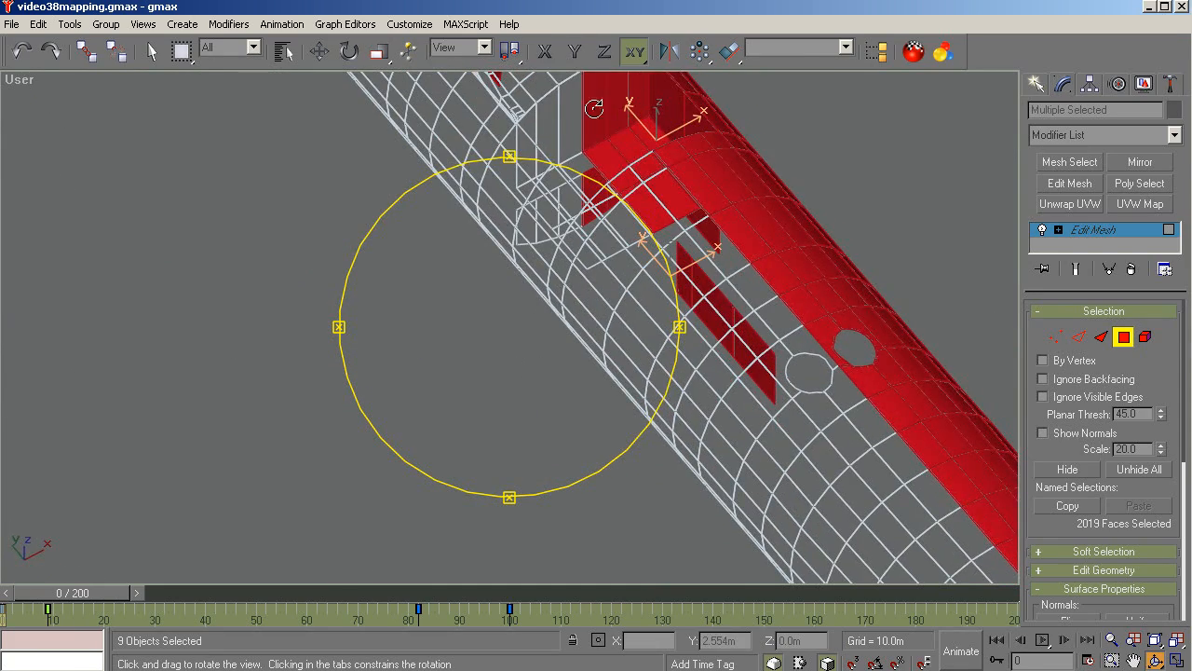
mouse_move(546, 166)
mouse_down()
mouse_move(471, 311)
mouse_move(478, 325)
mouse_move(535, 203)
mouse_move(541, 221)
mouse_move(475, 244)
mouse_move(498, 287)
mouse_move(500, 240)
mouse_move(530, 283)
mouse_move(526, 315)
mouse_move(661, 253)
mouse_move(686, 214)
mouse_move(672, 226)
mouse_move(466, 245)
mouse_move(421, 258)
mouse_move(422, 274)
mouse_up()
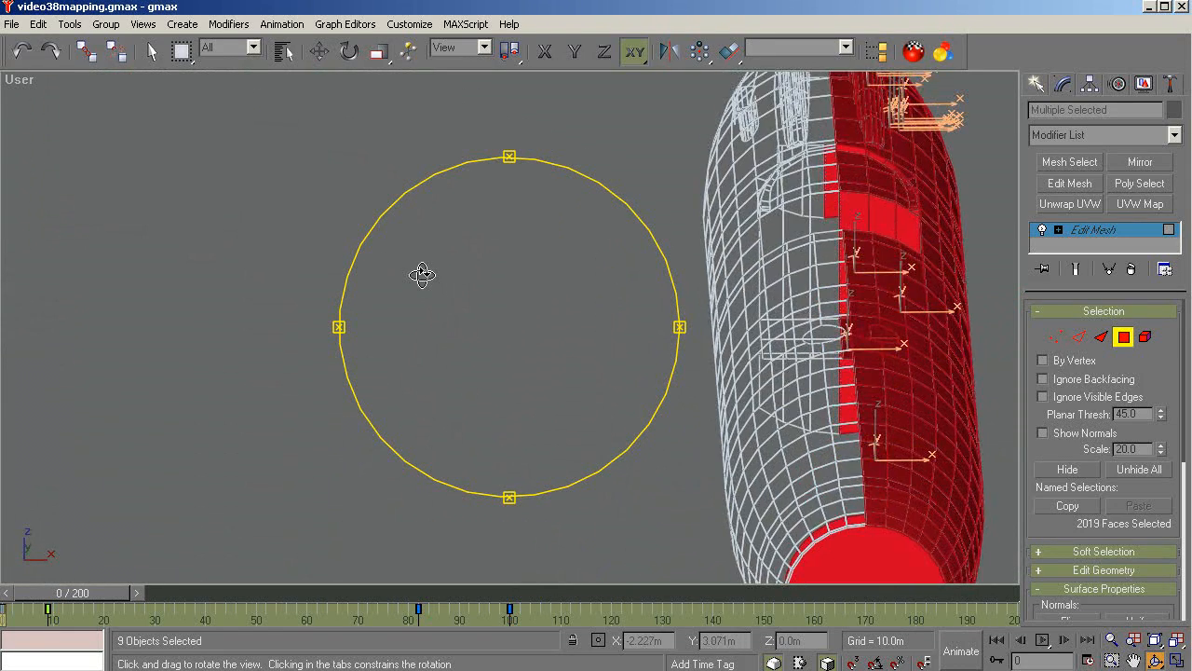
In the Front view, deselect the polygons that extend into the unselected half left of the centreline, including the tail end cap.
key(t)
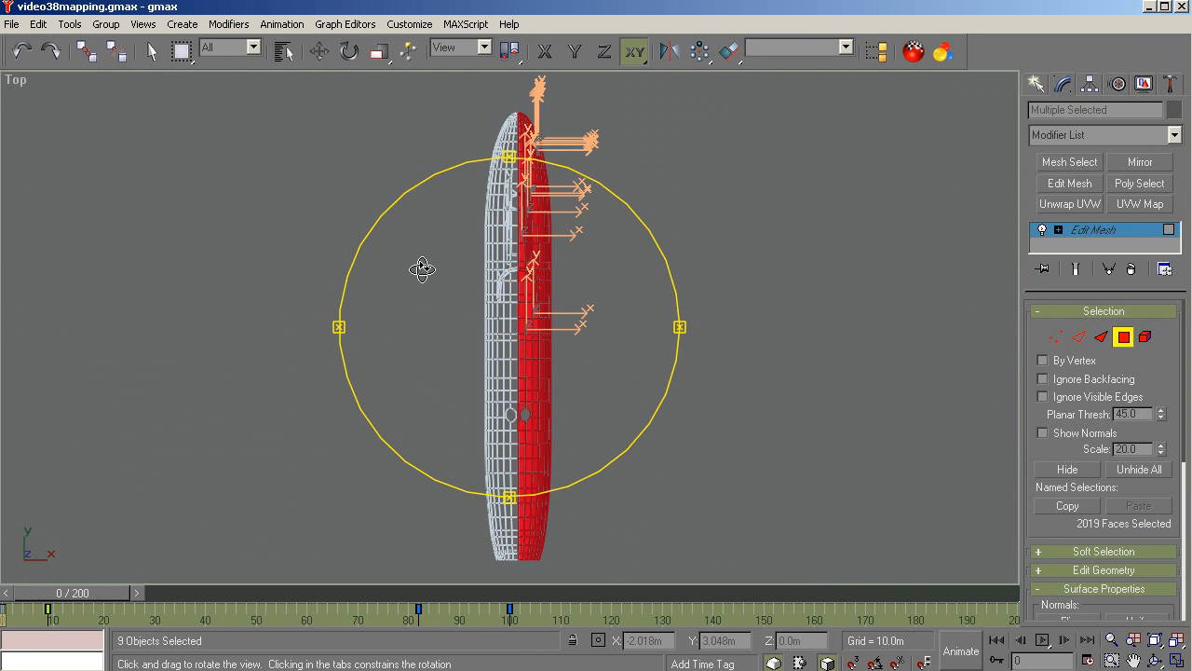
key(b)
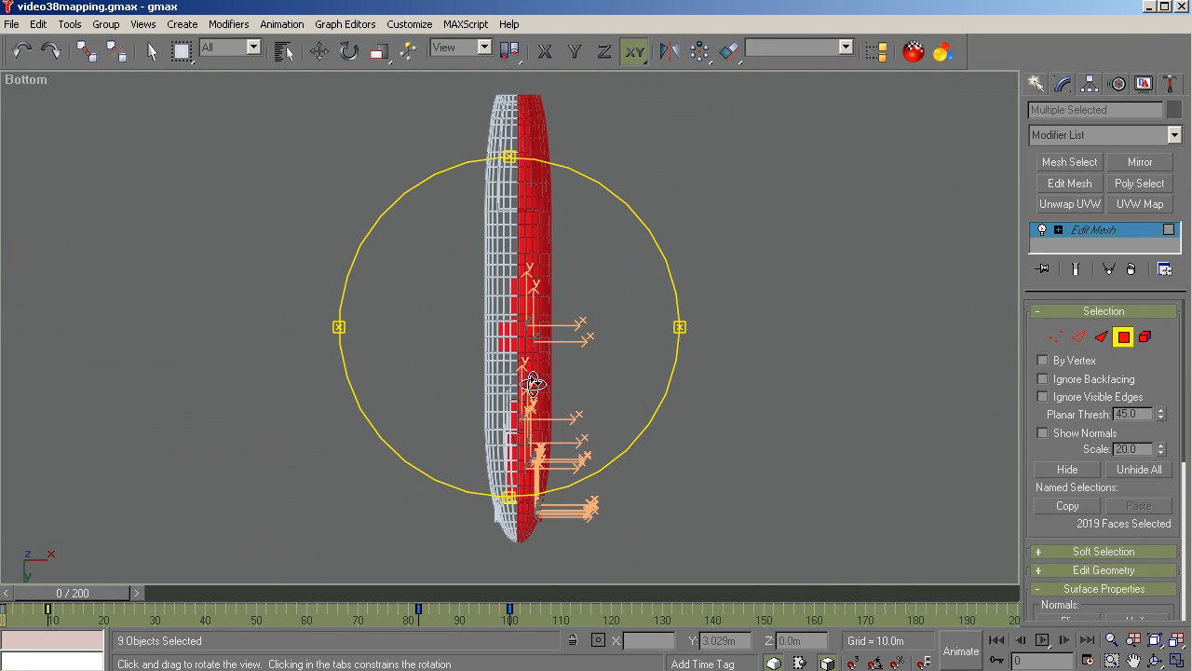
key(f)
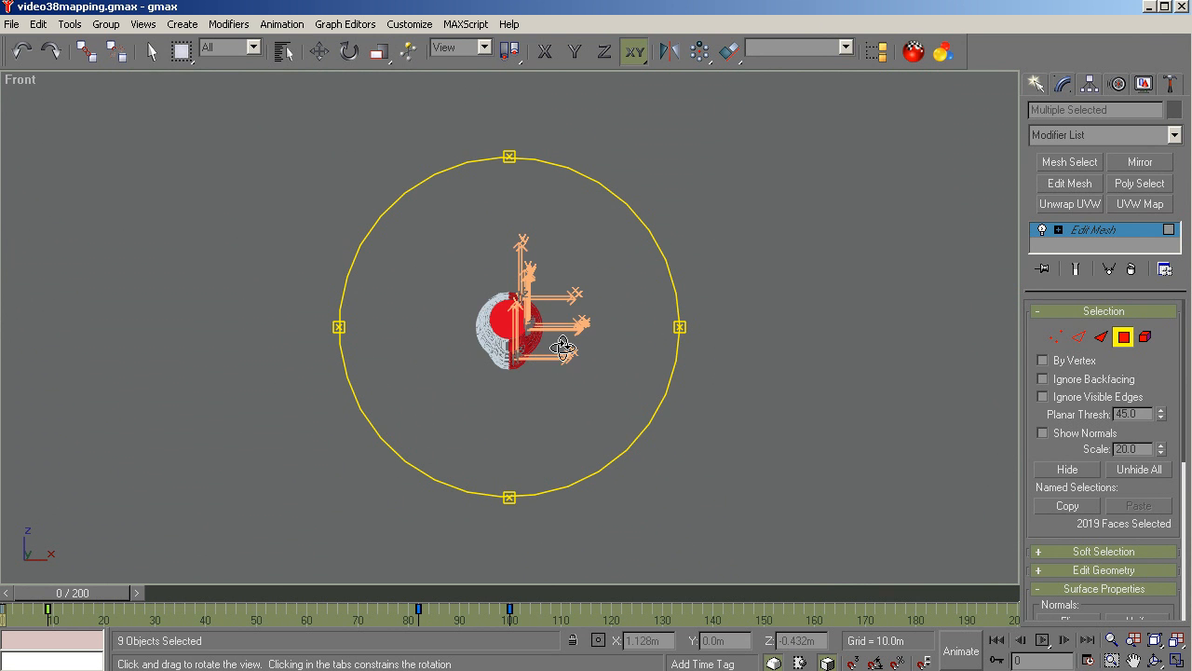
key(ctrl+alt+z)
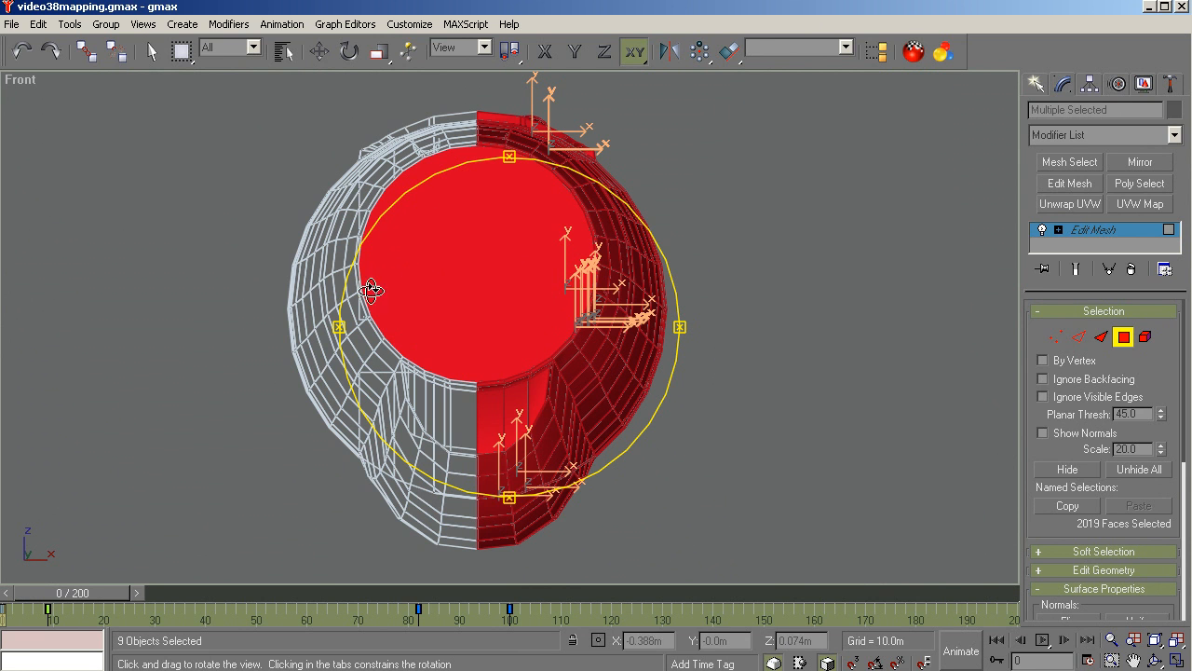
click(152, 52)
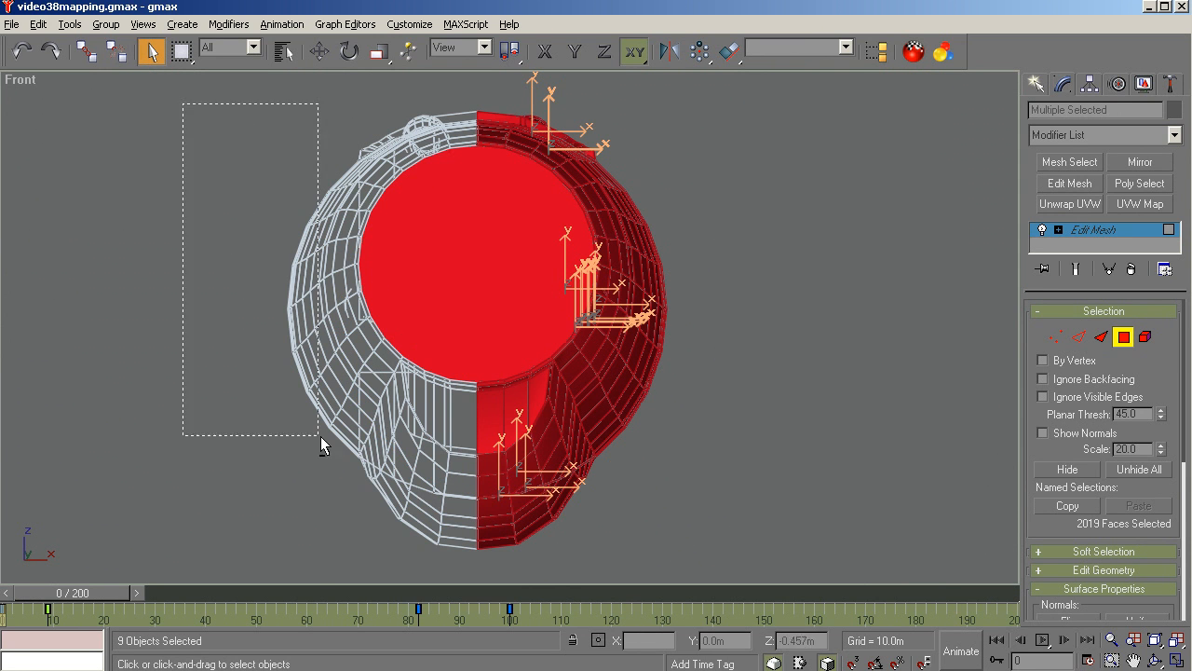
drag(320, 436, 469, 575)
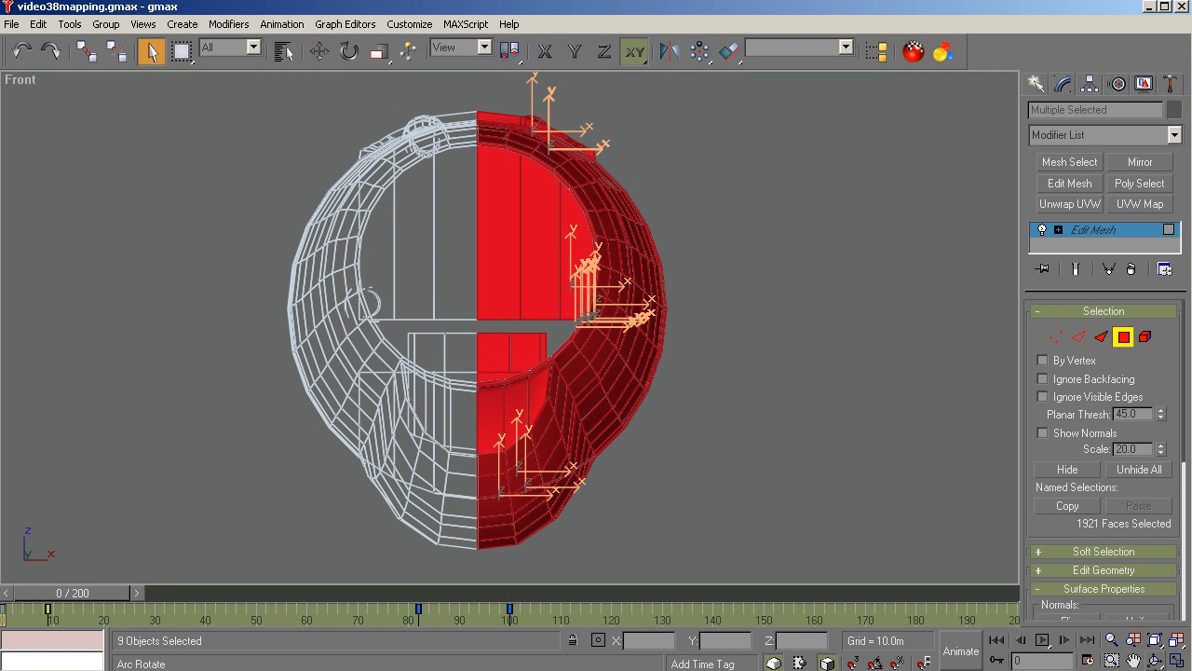
Check the remaining polygon selection around the open tail, inside the fuselage and in the Back view.
click(1155, 659)
drag(536, 334, 563, 344)
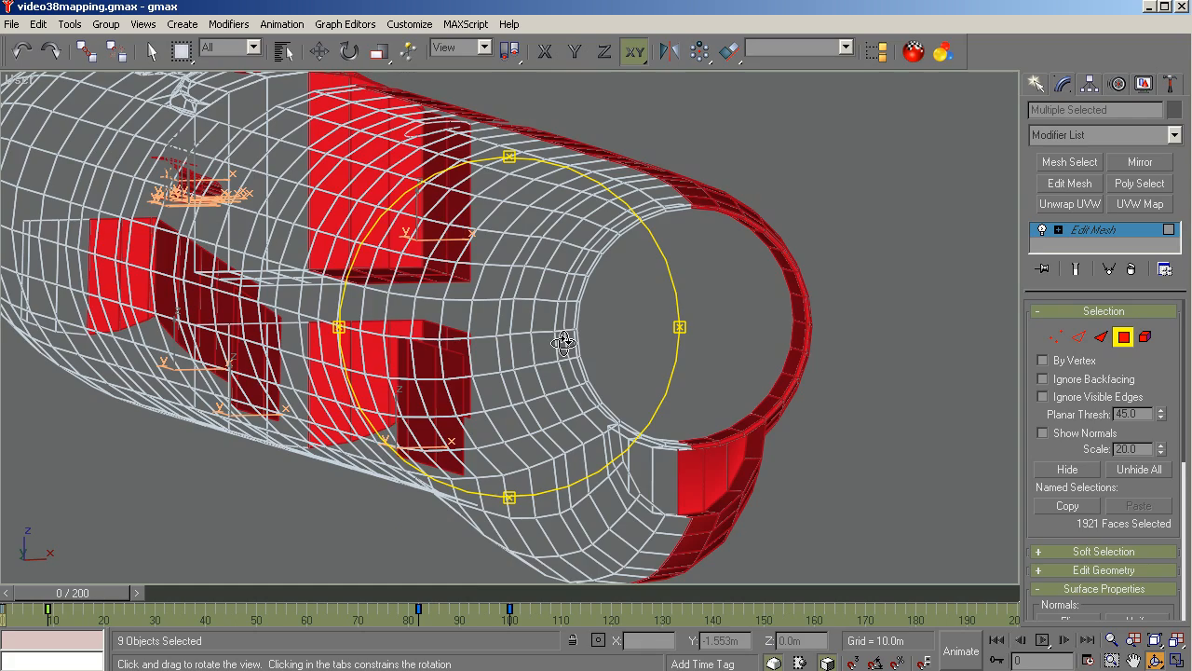
drag(567, 303, 213, 301)
key(k)
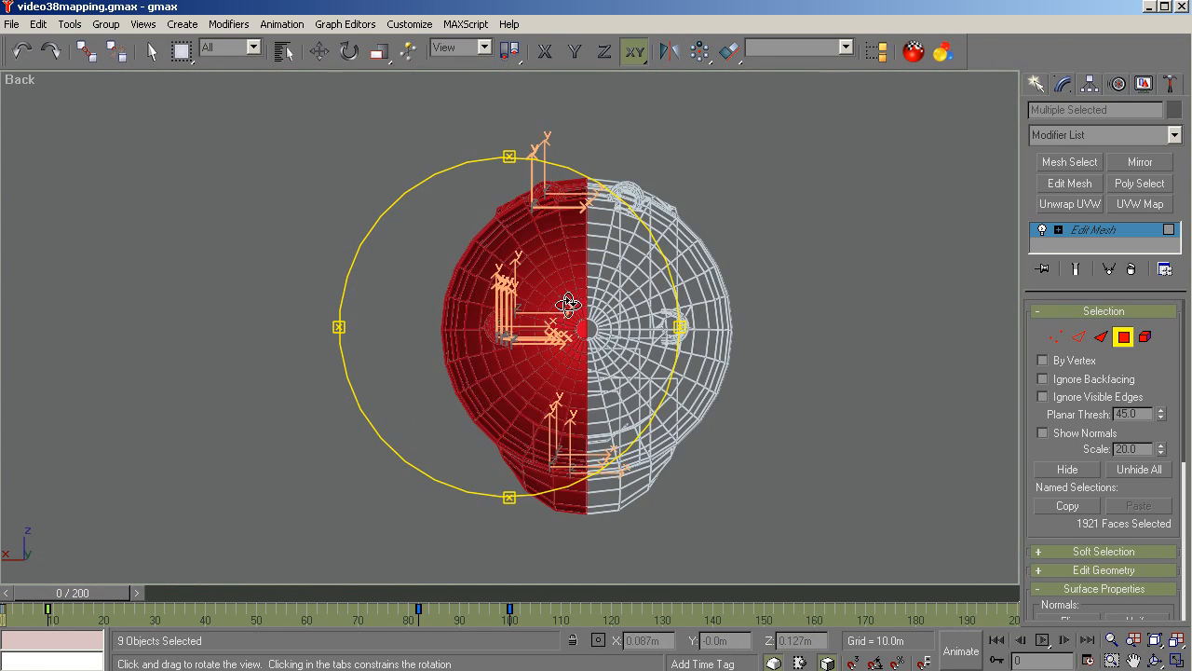
Assign material ID 1 to the selected half of the fuselage polygons.
scroll(566, 307, up, 5)
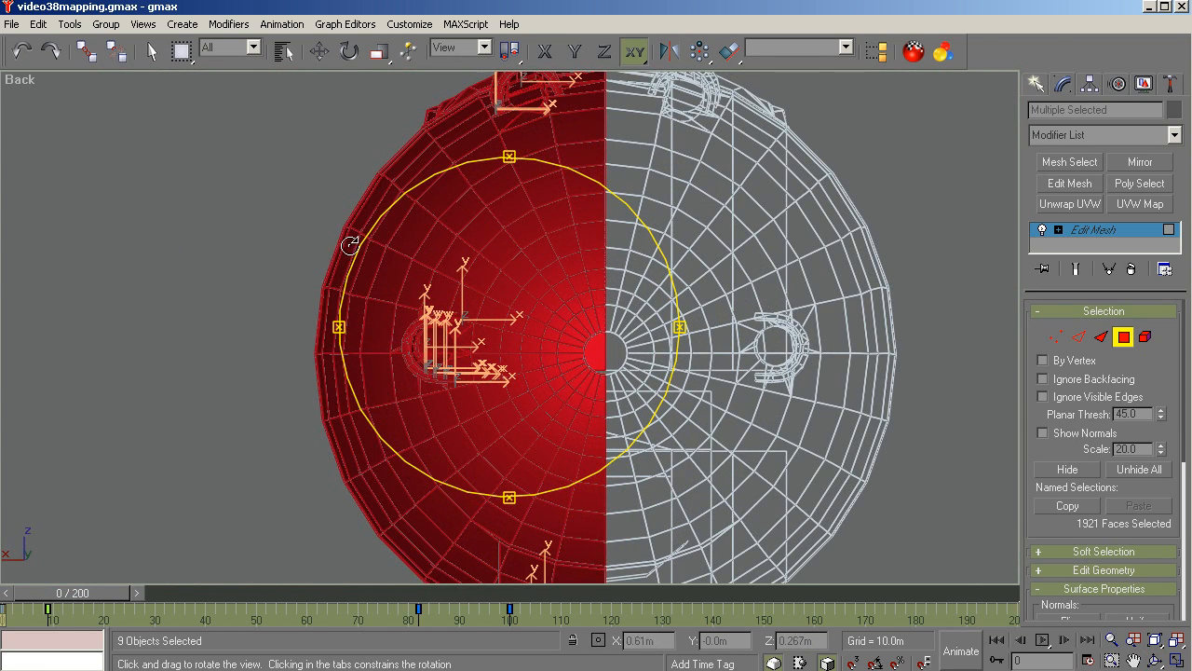
drag(615, 330, 739, 338)
right_click(219, 244)
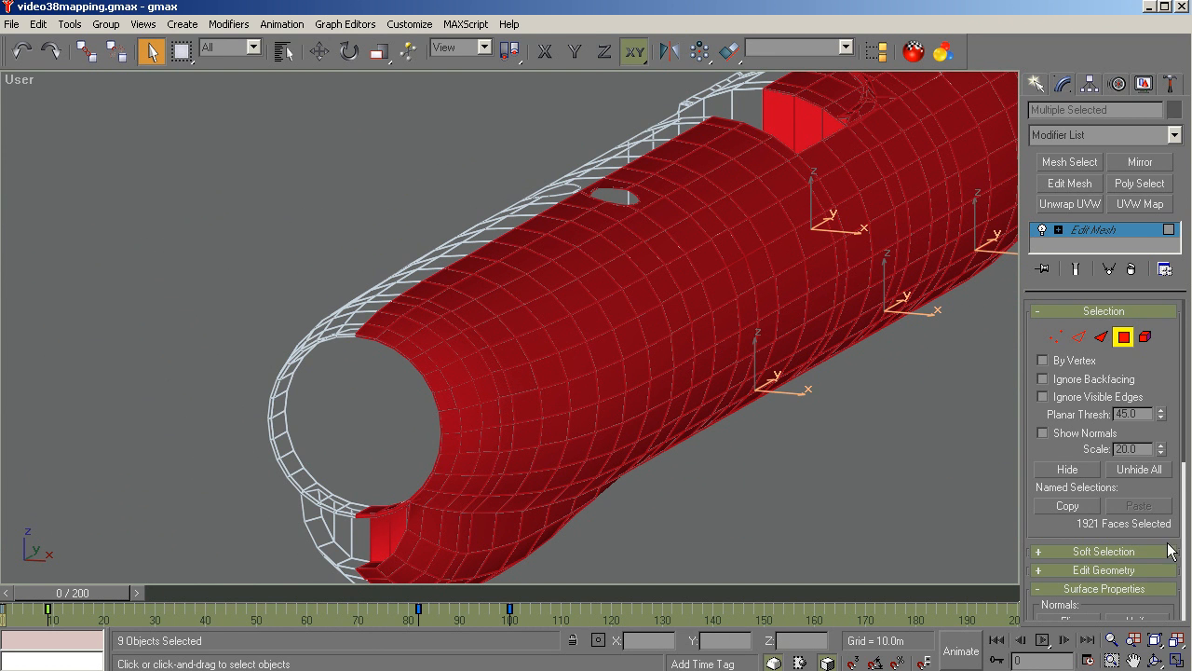
drag(1184, 454, 1189, 610)
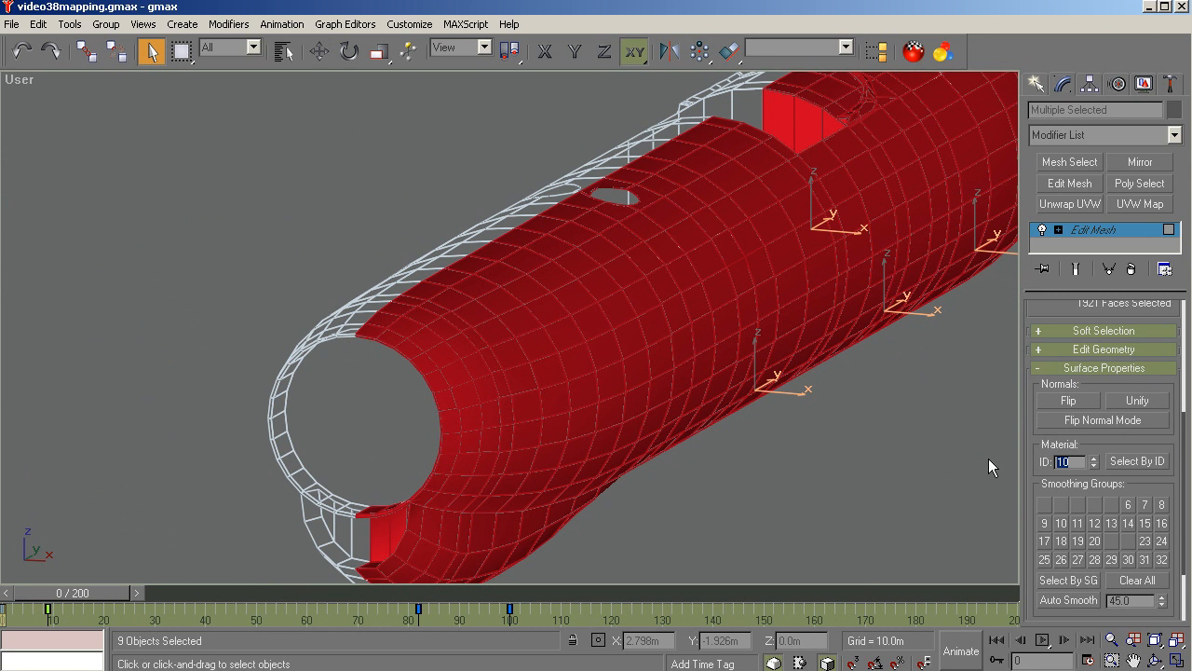
text(1)
key(Return)
Select the polygons with material ID 10 and inspect them from the tail and the nose.
click(1138, 461)
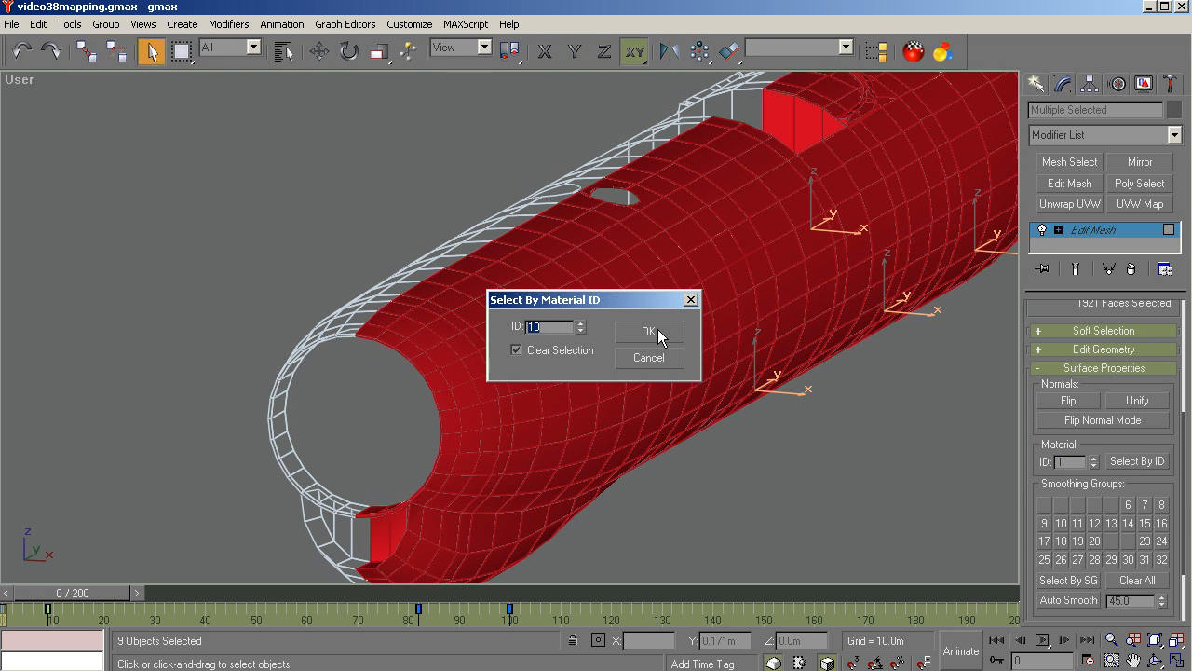
click(649, 331)
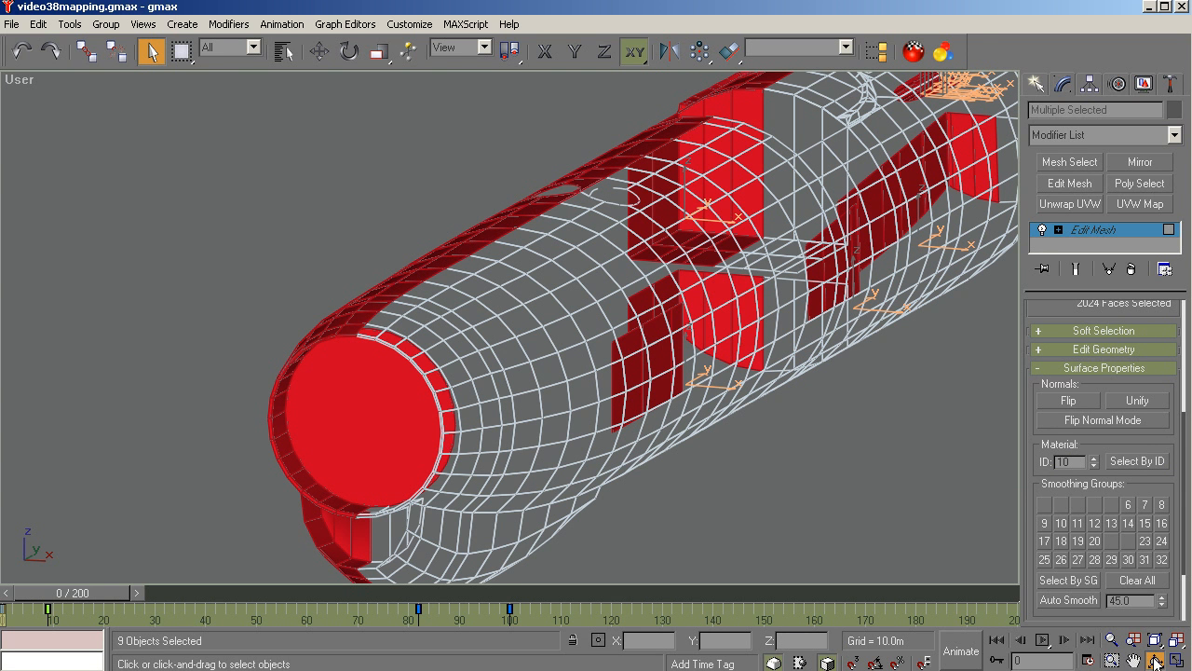
click(1154, 661)
drag(546, 412, 1015, 420)
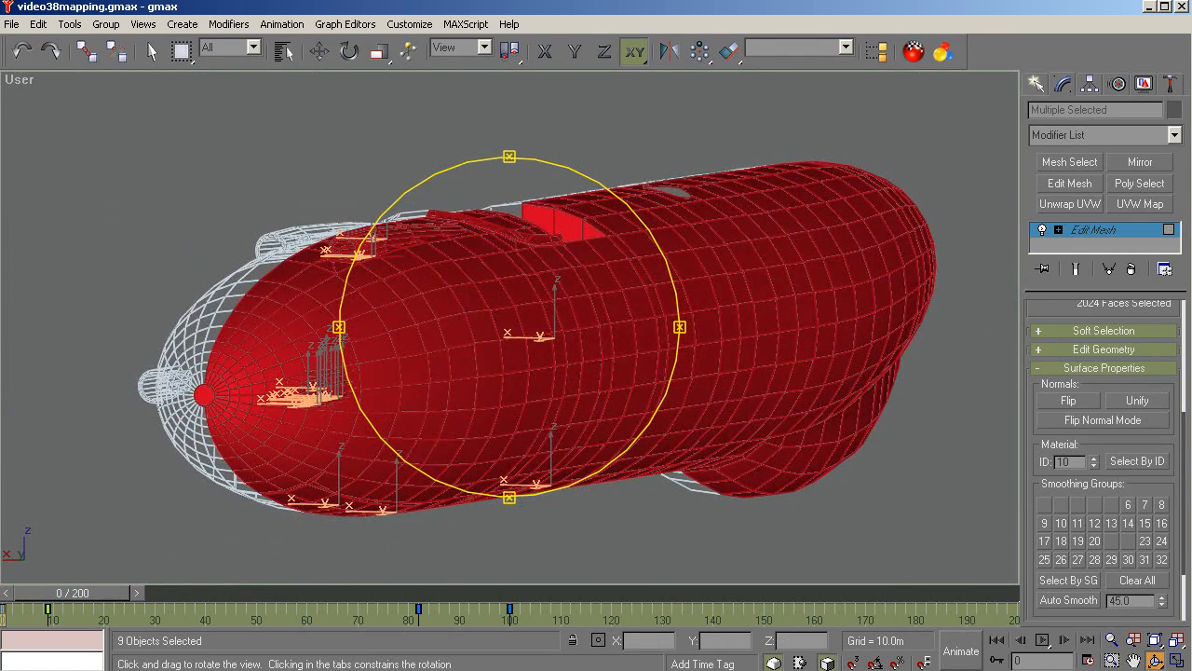
Select the polygons with material ID 1, clearing the previous selection, and check them around the tail.
click(1156, 465)
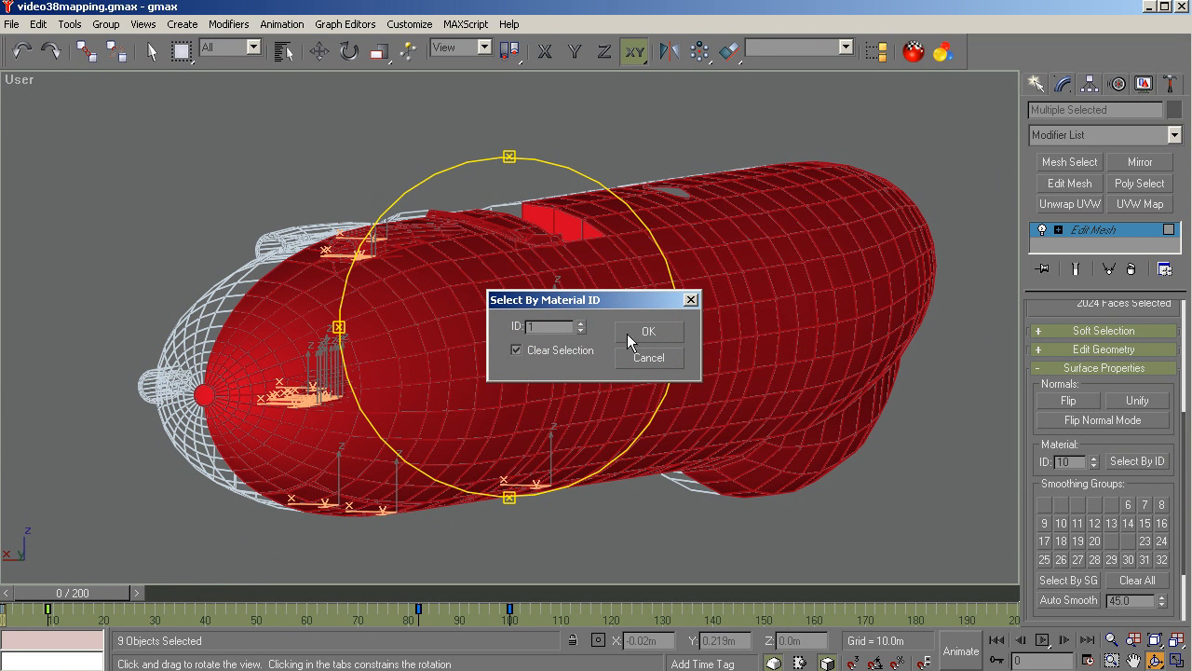
click(641, 336)
drag(525, 347, 868, 359)
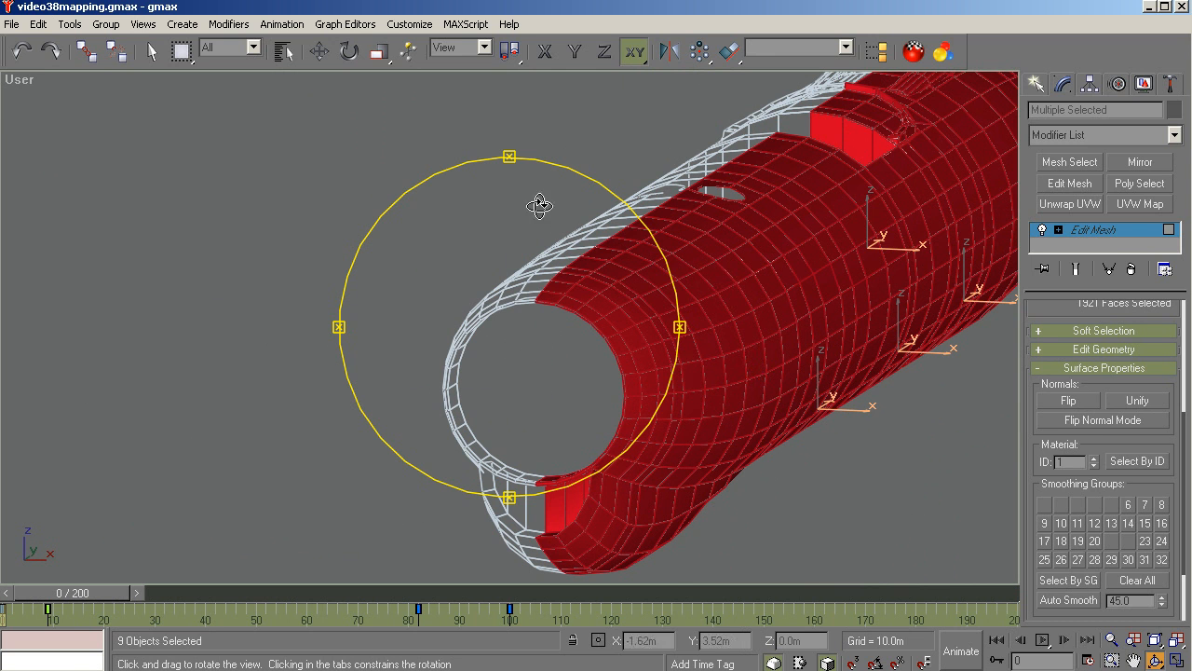
Invert the polygon selection and assign material ID 2 to the other half of the model.
click(38, 25)
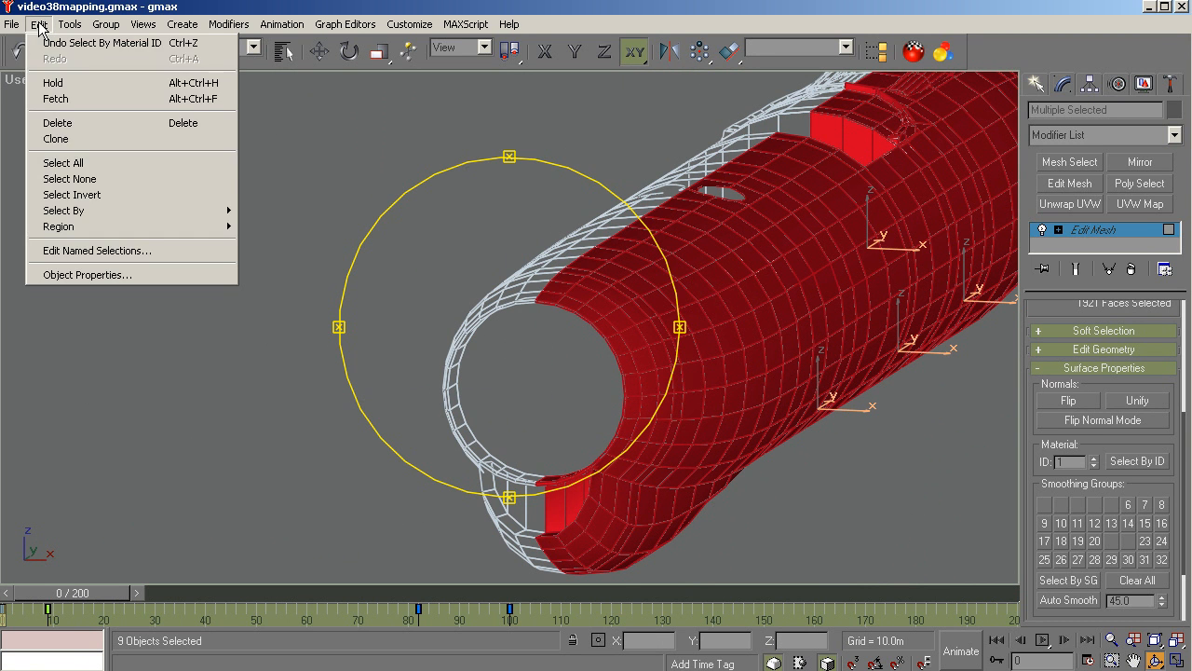
click(89, 195)
drag(405, 322, 422, 344)
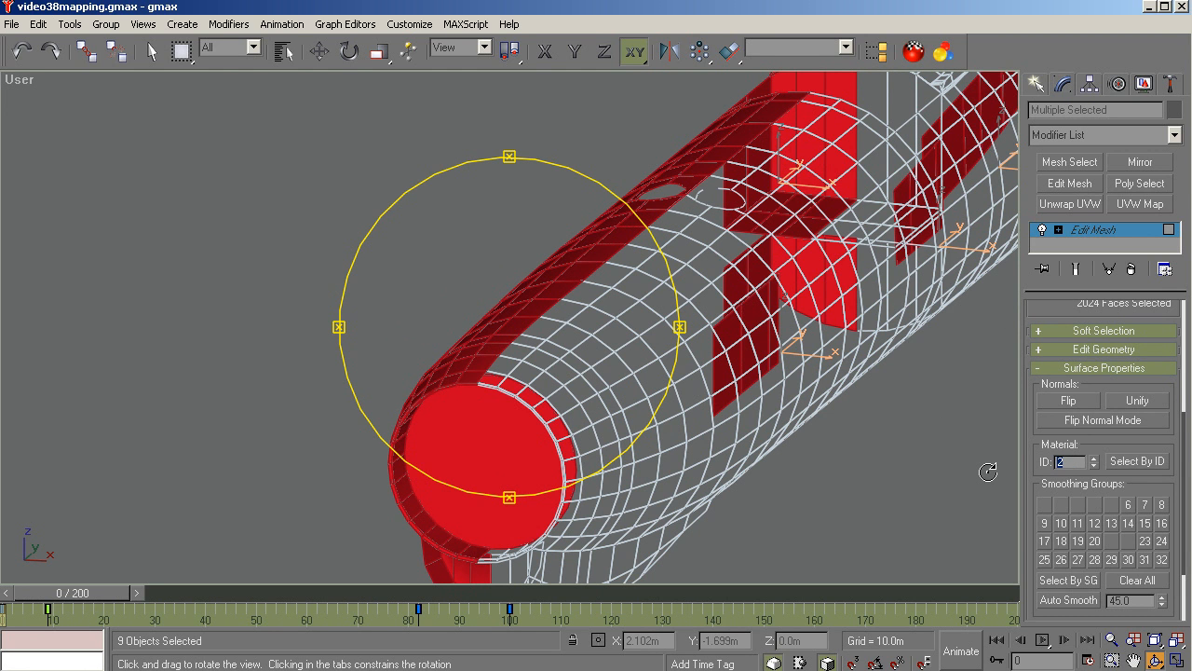
drag(503, 358, 168, 322)
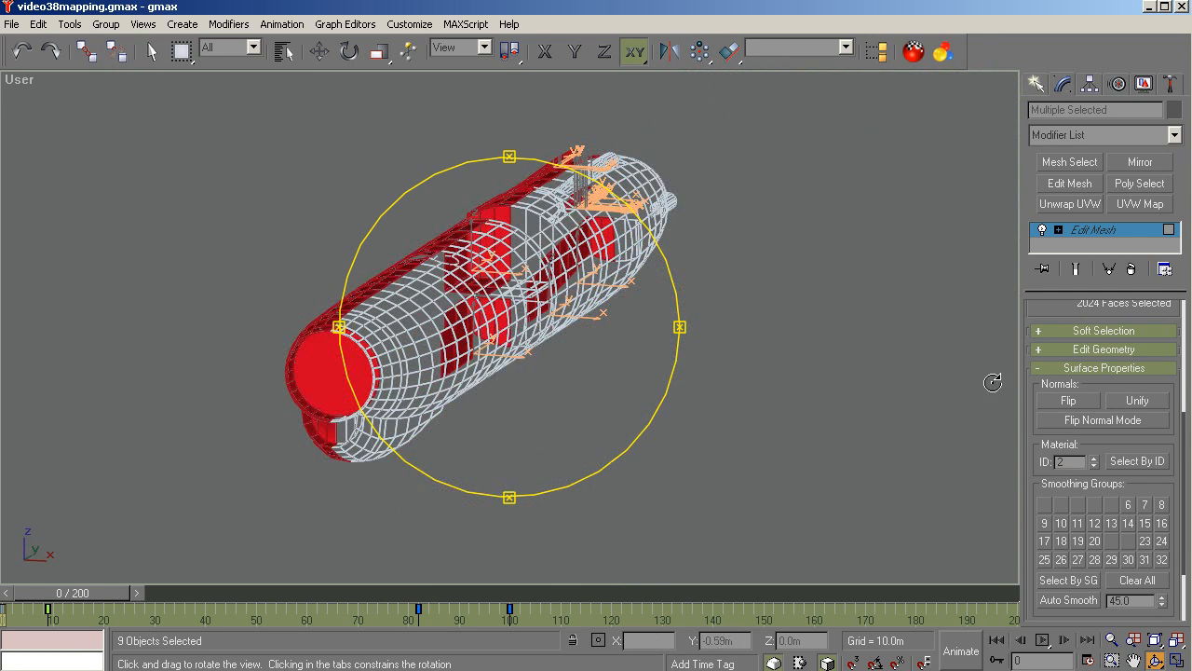
Select by material ID 10 to check for polygons that have not been reassigned.
click(1157, 461)
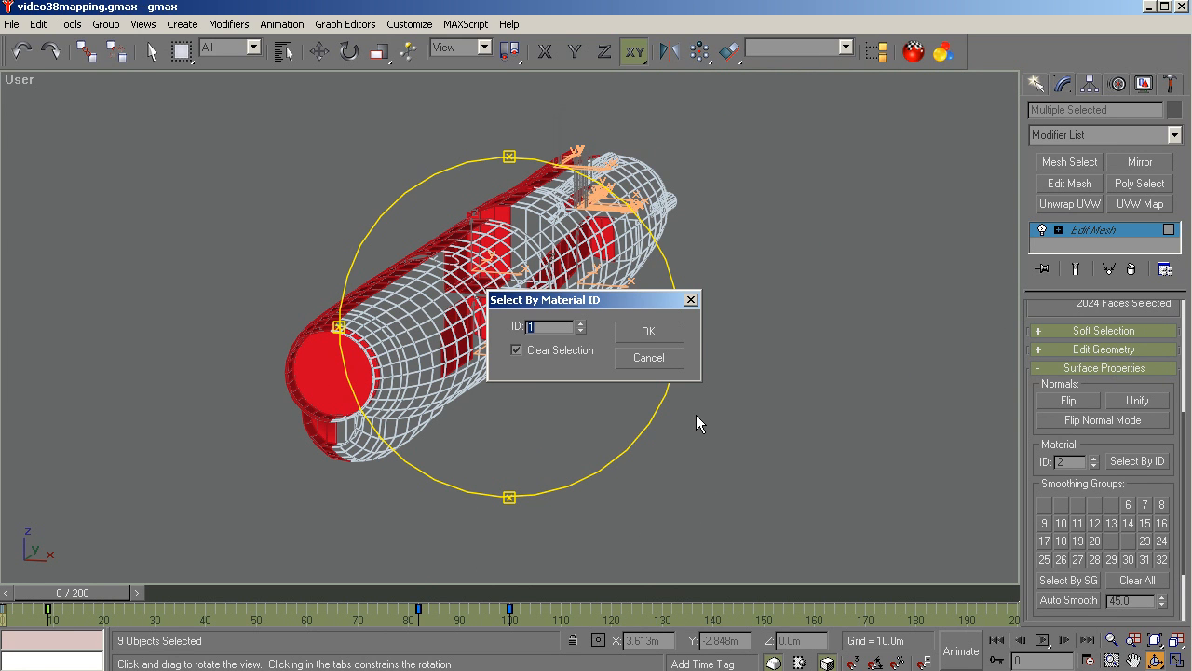
text(10)
click(664, 331)
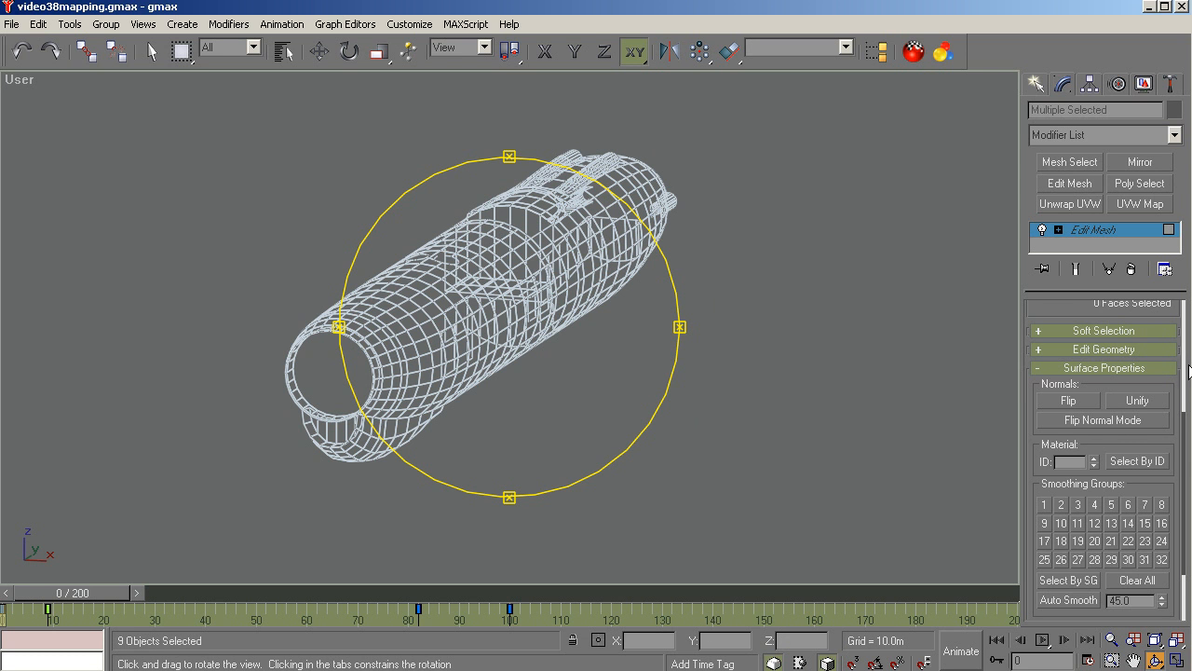
Show the model shaded in the Back view and turn on Ignore Backfacing for polygon selection.
scroll(1187, 372, up, 5)
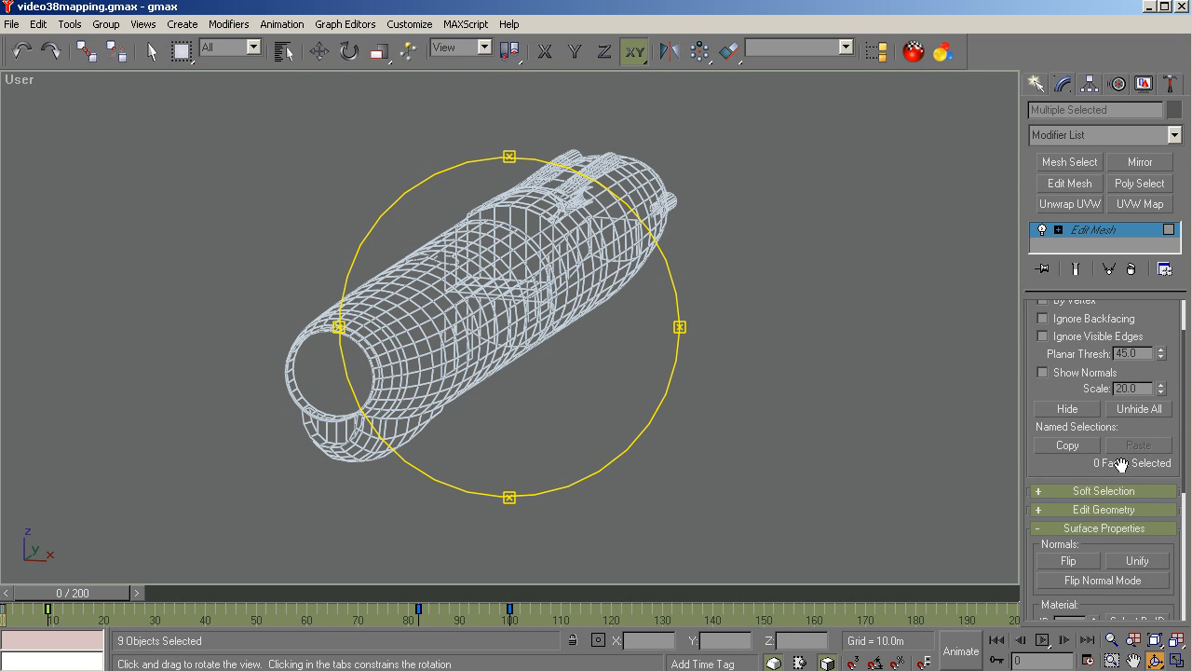
drag(577, 383, 453, 367)
key(r)
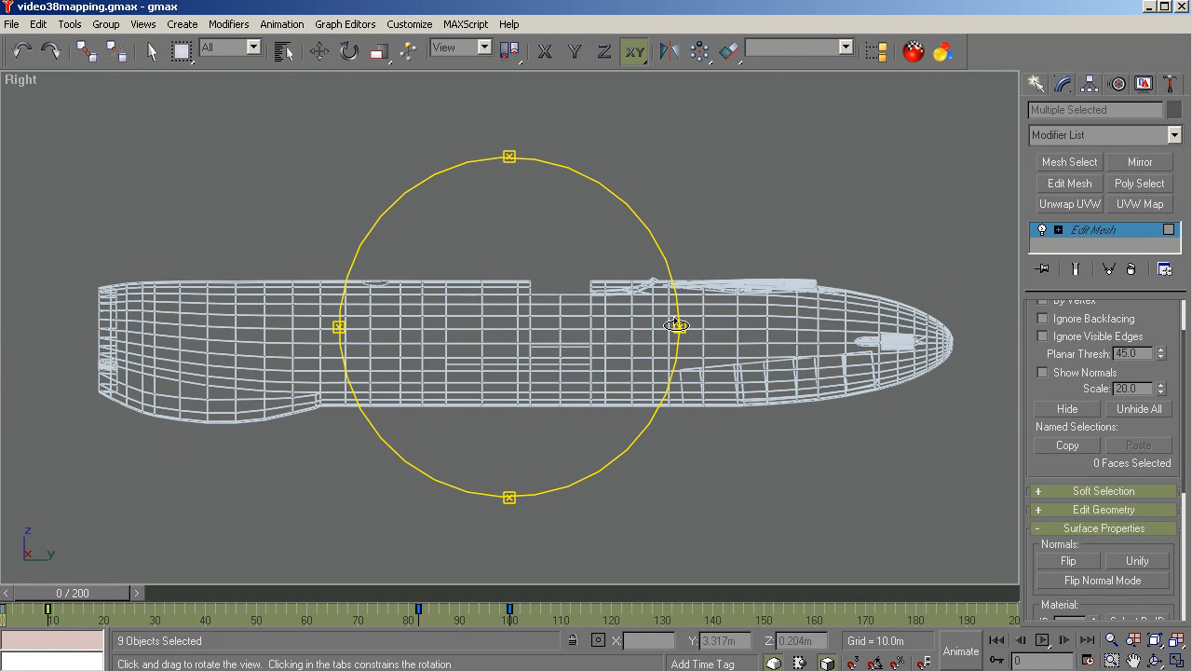
drag(679, 325, 550, 331)
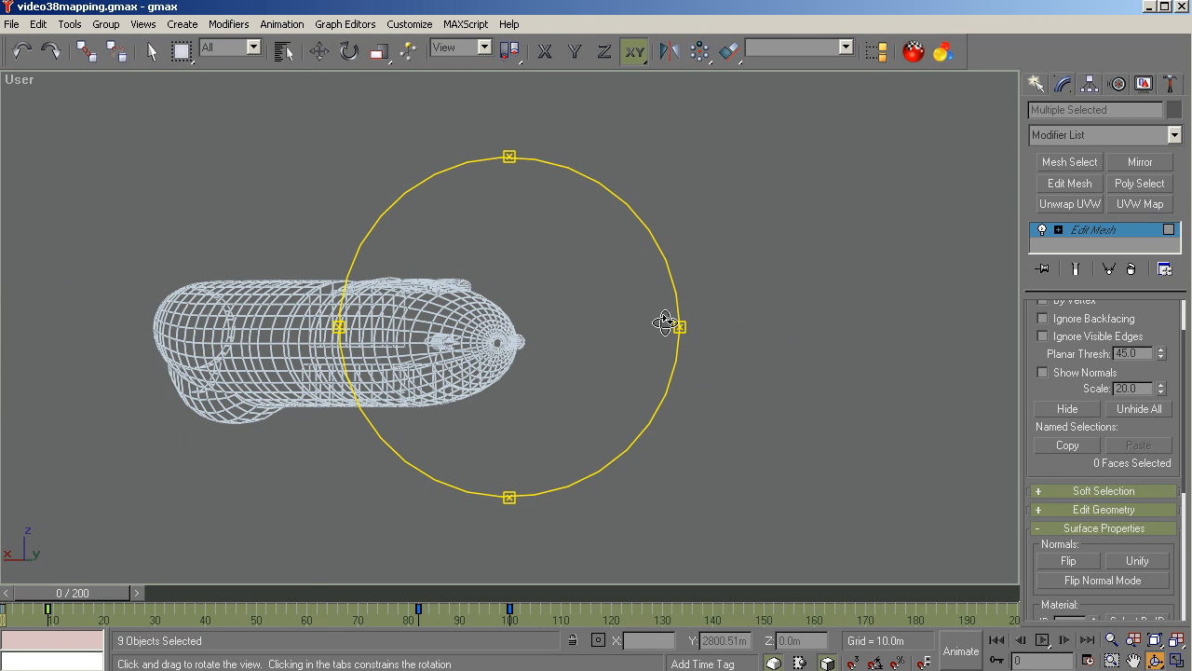
drag(677, 325, 634, 330)
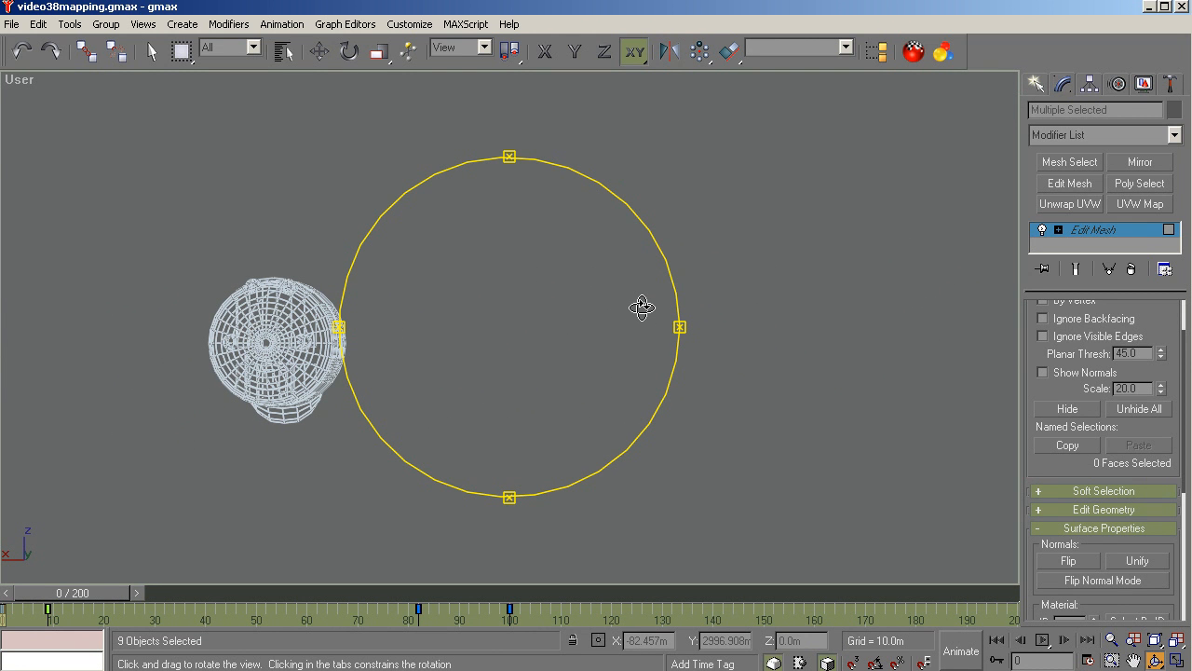
key(k)
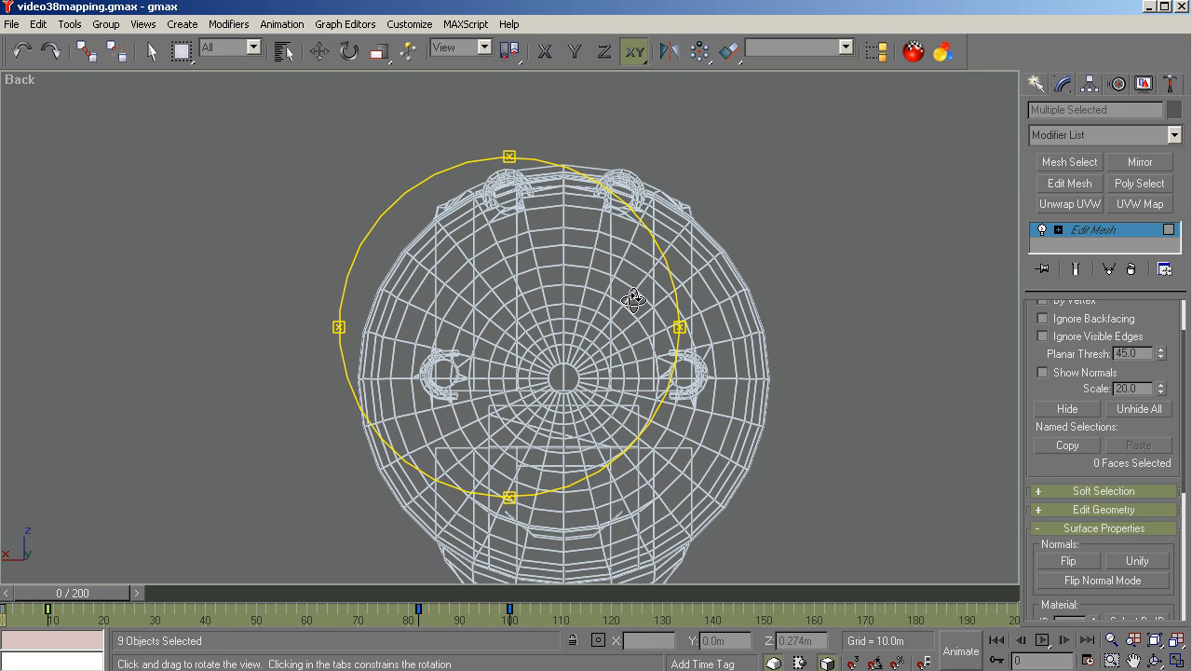
key(F3)
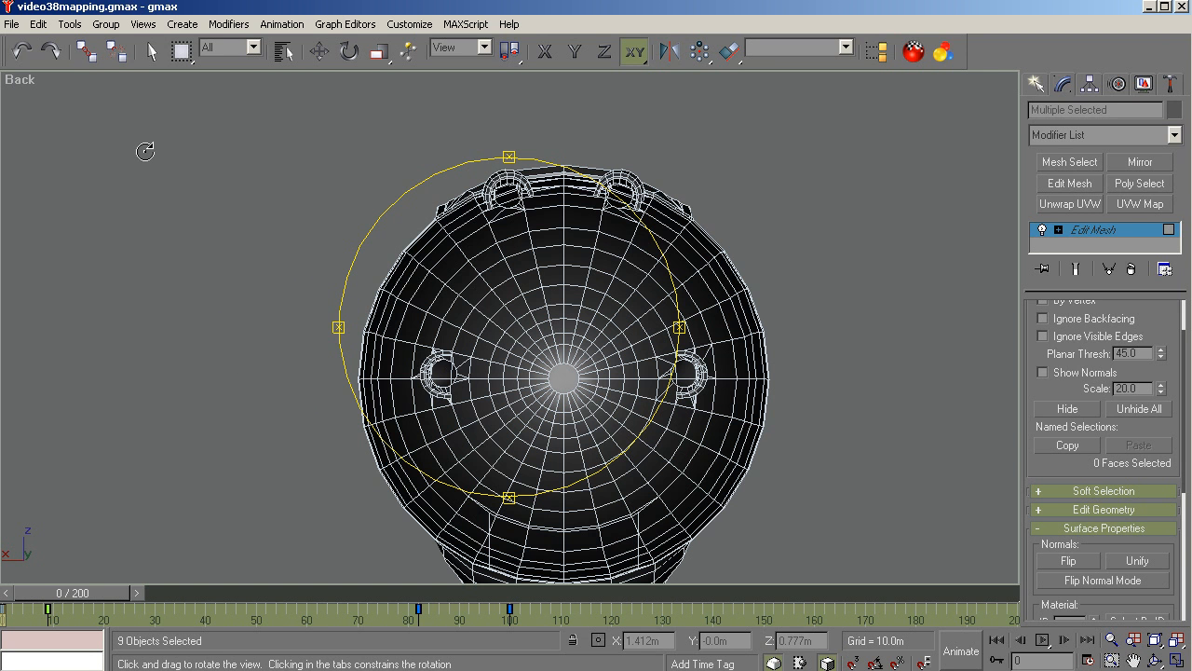
right_click(884, 255)
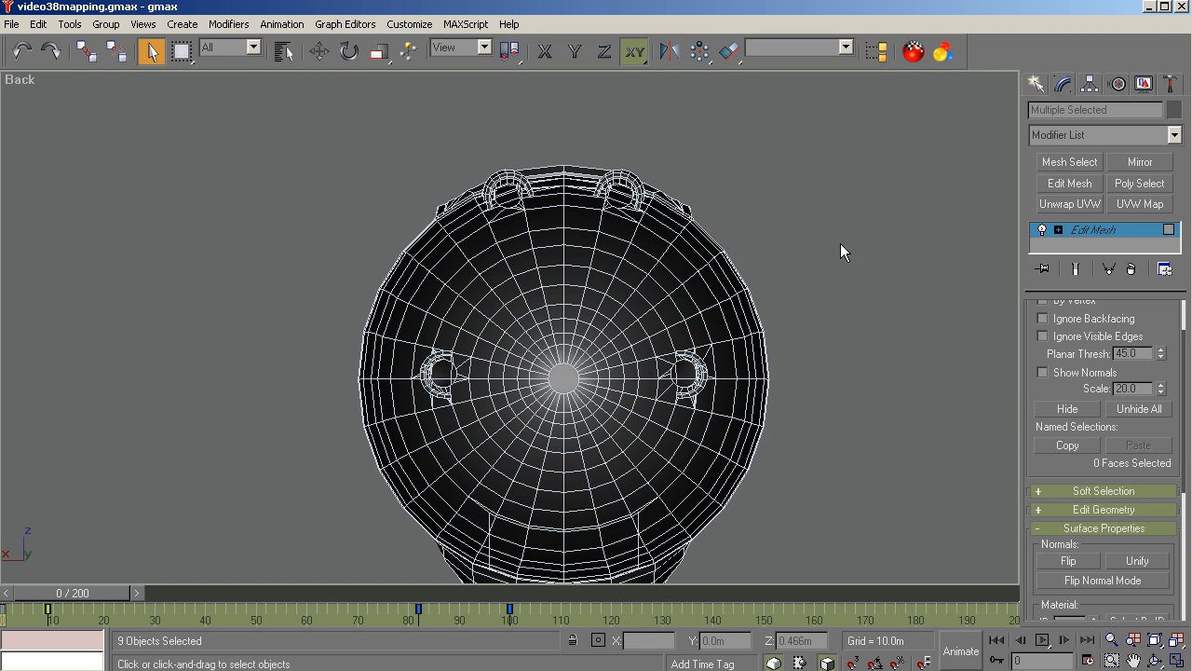
click(1155, 639)
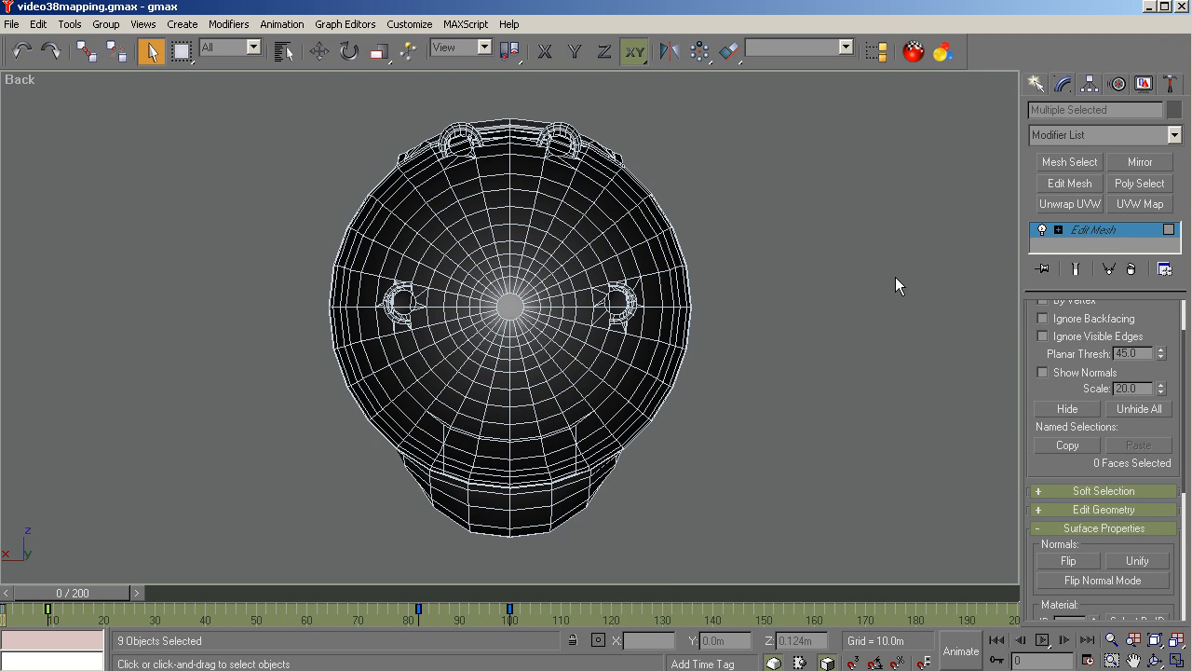
click(1184, 314)
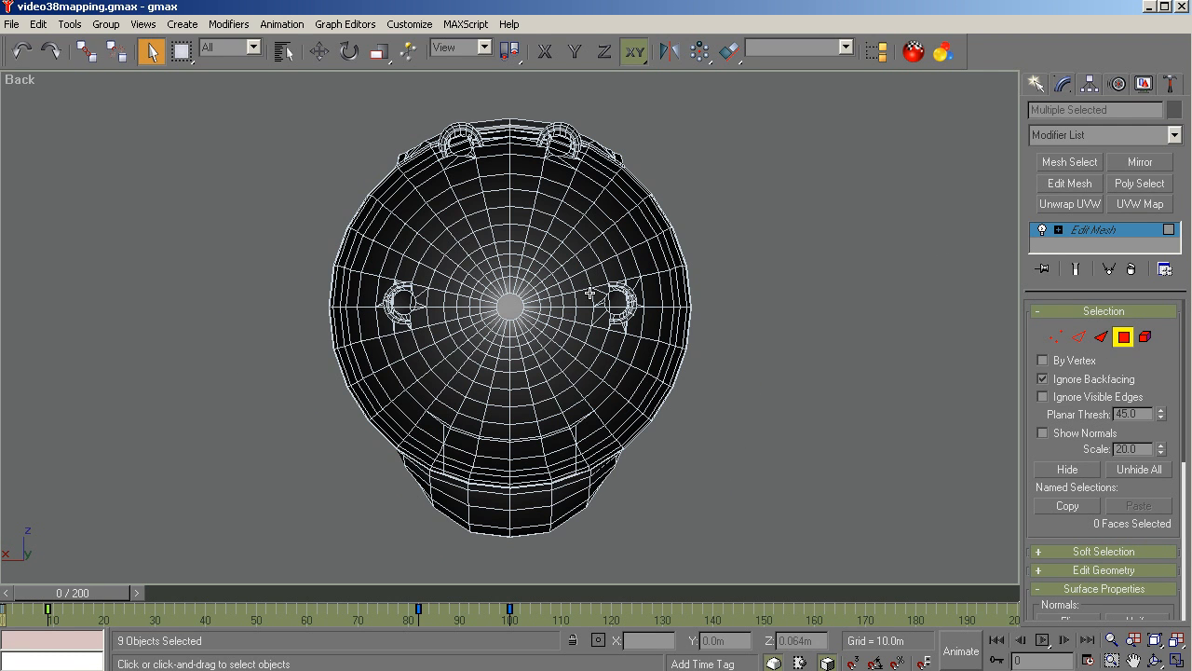
click(1113, 661)
drag(762, 121, 430, 517)
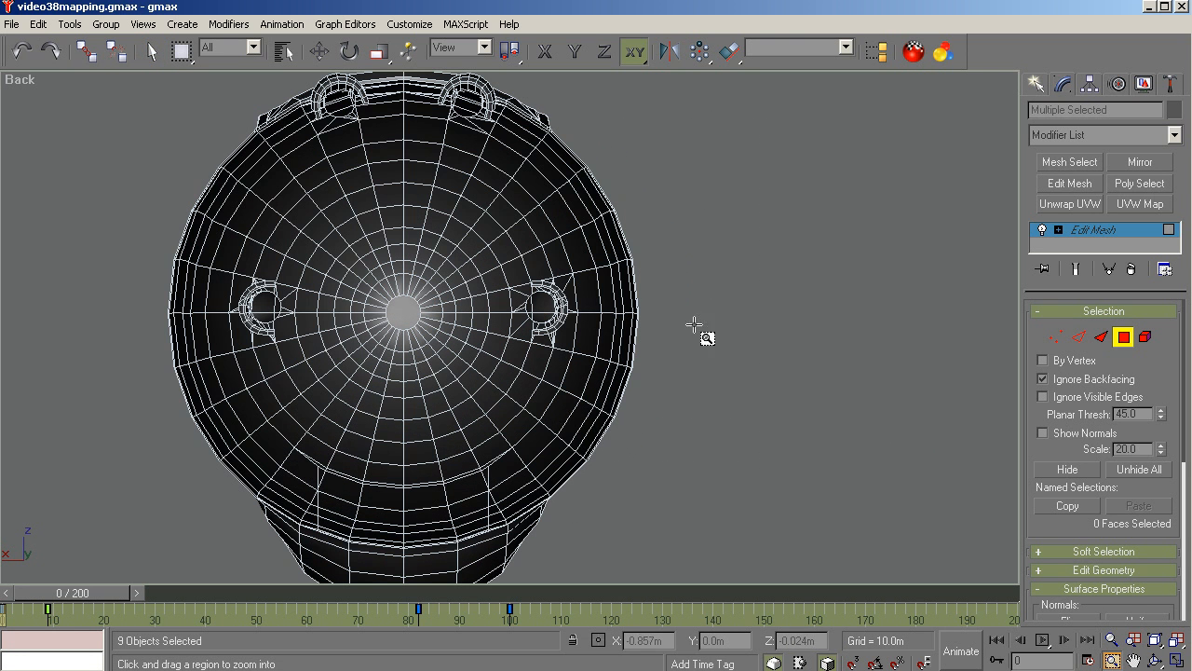
right_click(848, 185)
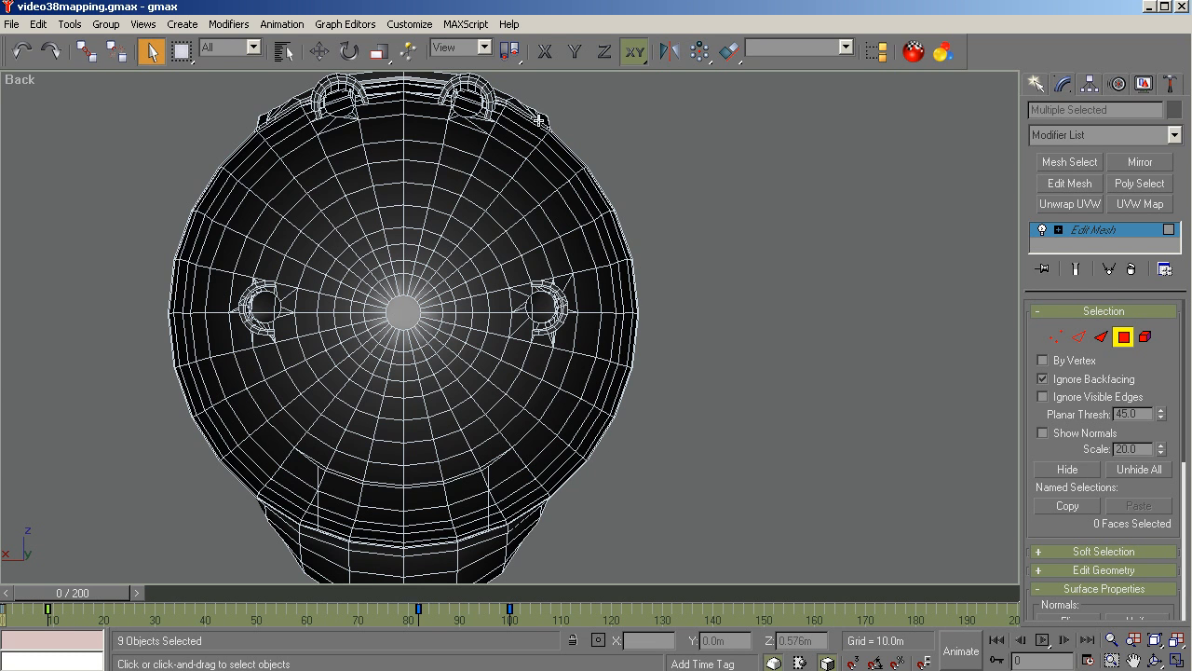
Select three adjoining polygons on each side of the upper nose, just outboard of the upper gun pods.
click(512, 114)
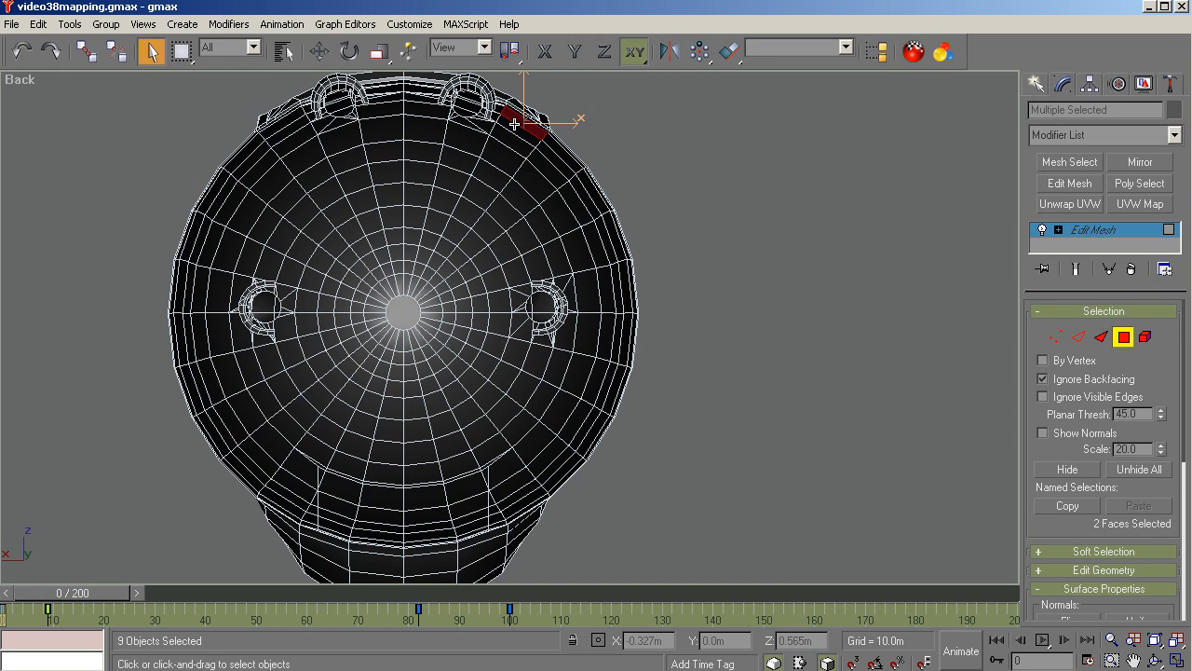
ctrl+click(513, 132)
ctrl+click(510, 136)
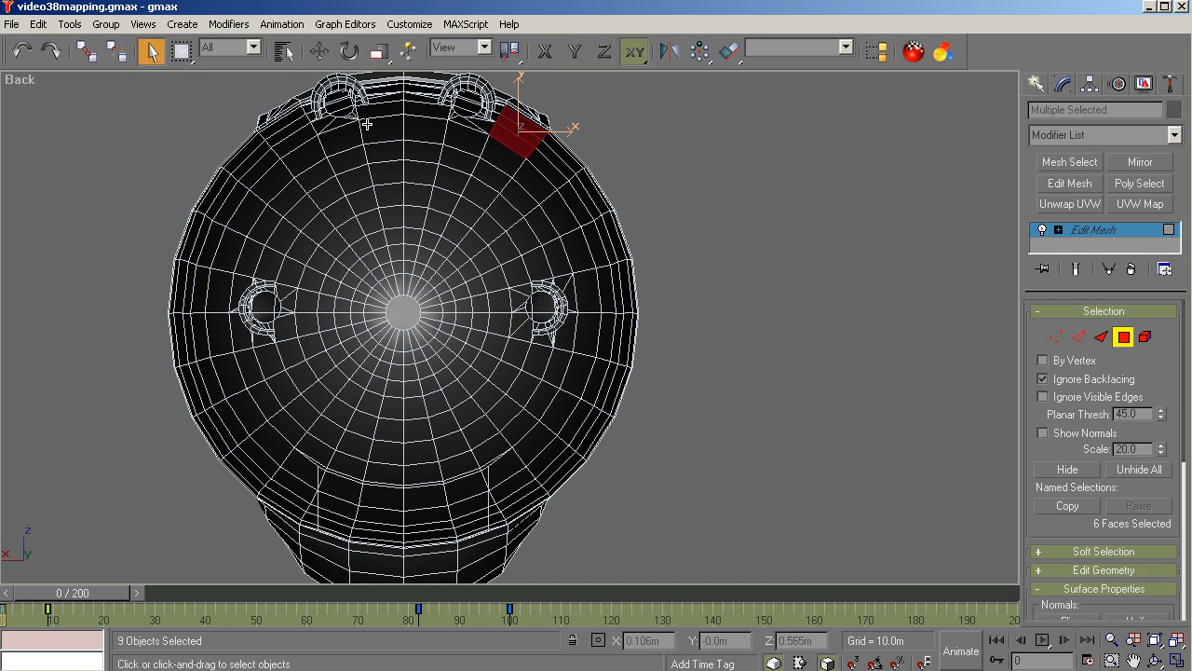
ctrl+click(301, 151)
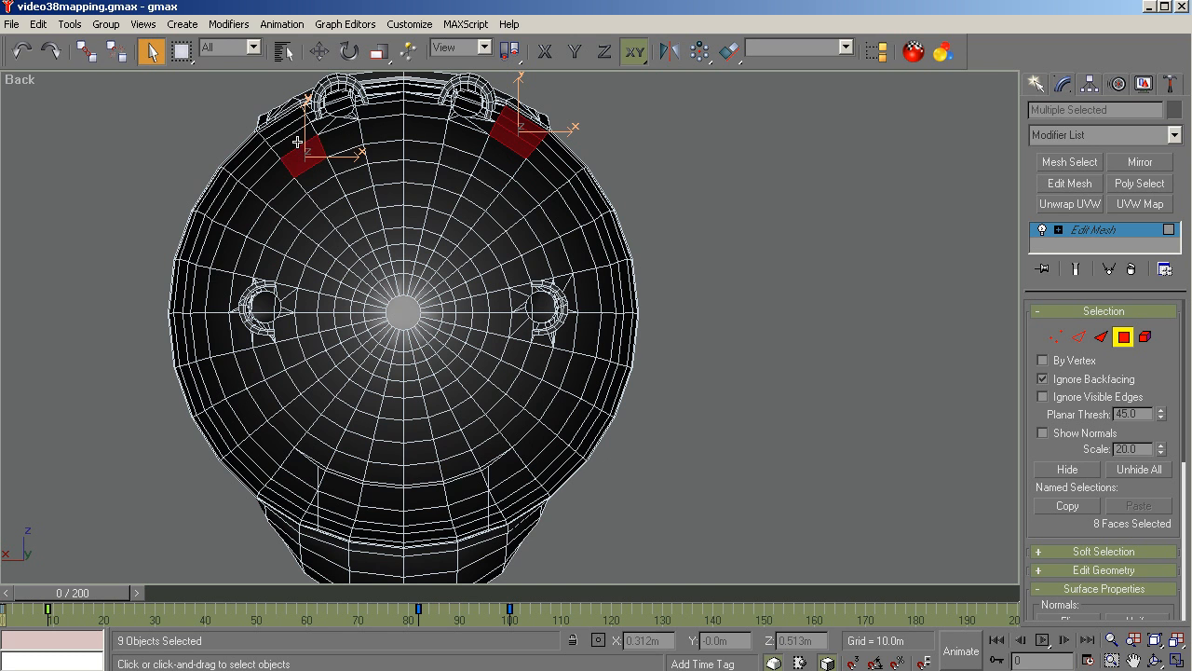
ctrl+click(293, 137)
ctrl+click(286, 133)
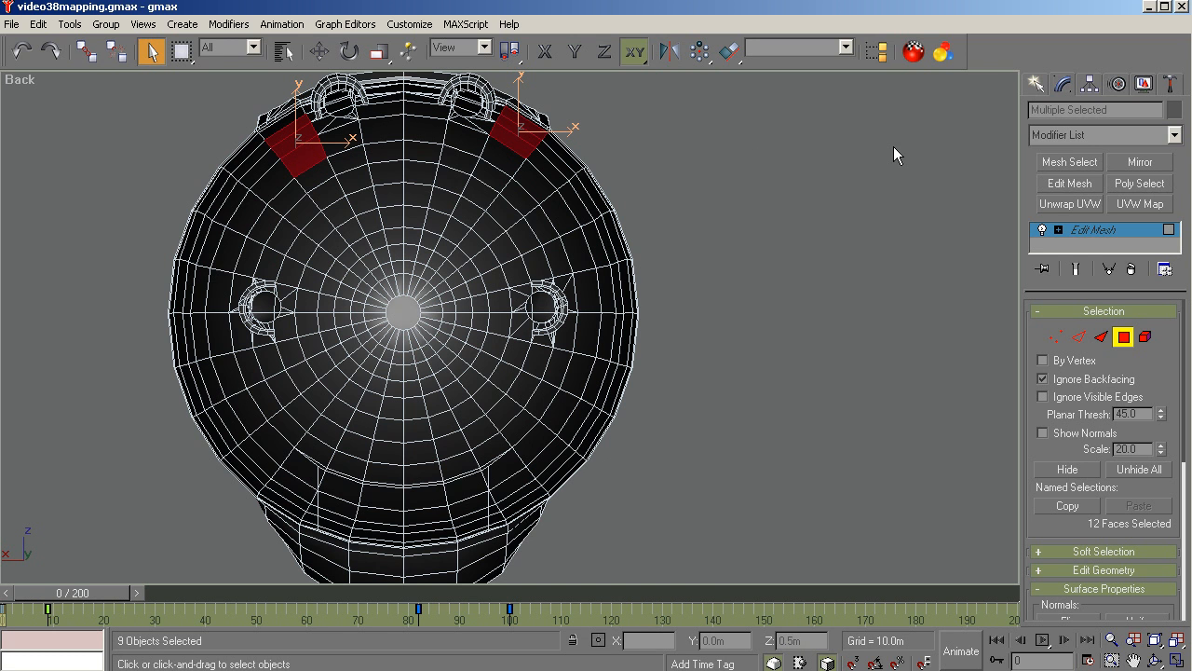
In the Right view, with Ignore Backfacing off, add the front of the upper gun pods and the adjoining fuselage top polygons to the selection.
key(r)
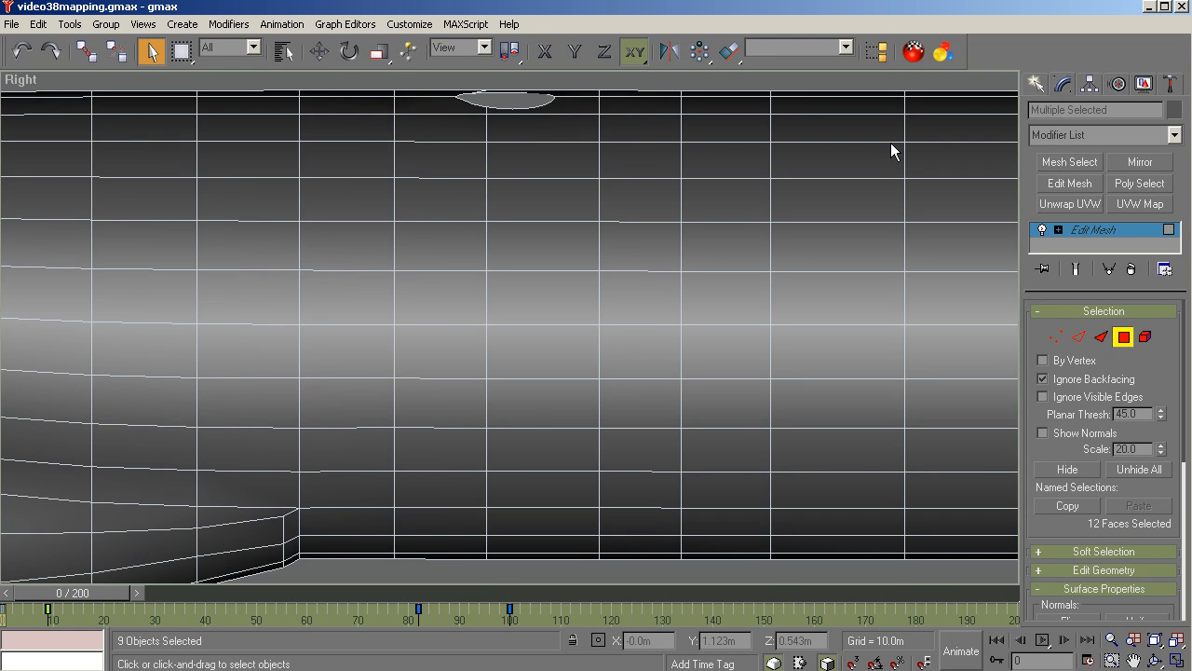
key(z)
scroll(710, 131, down, 2)
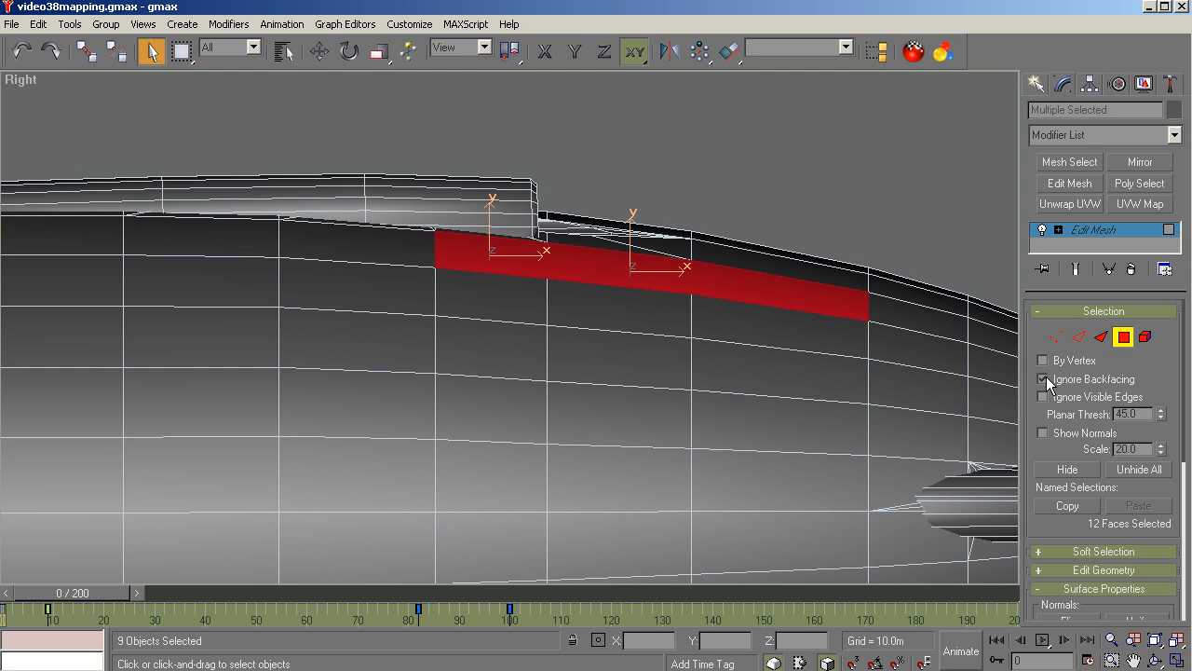
click(1133, 659)
drag(879, 512, 463, 420)
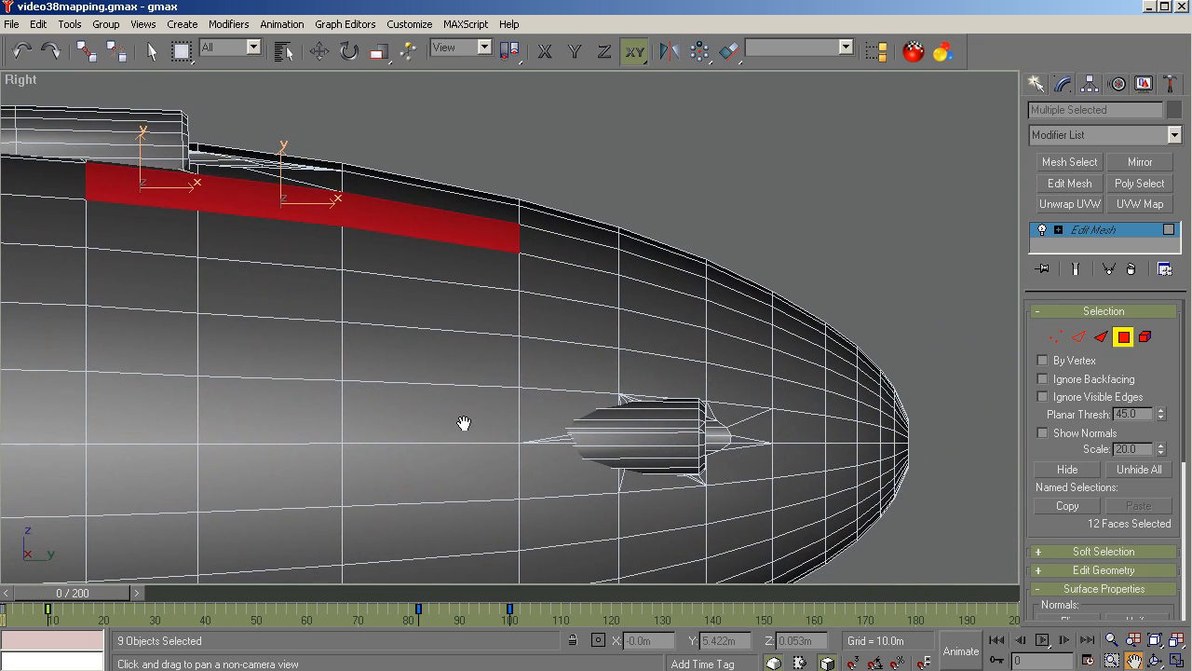
click(151, 51)
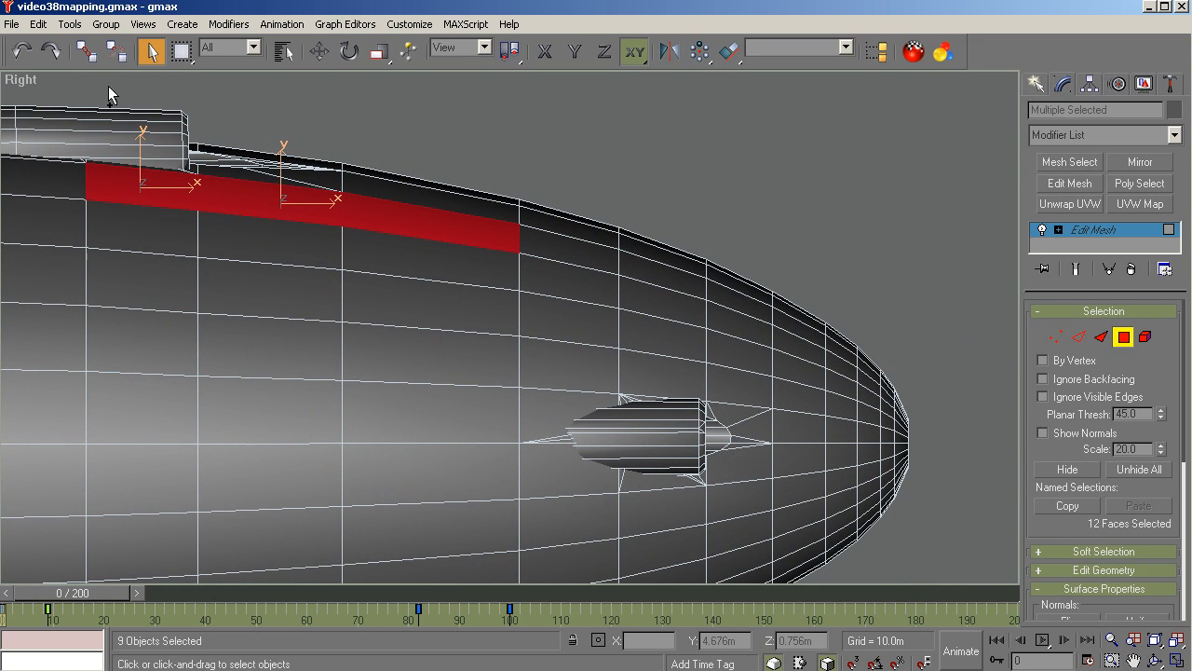
ctrl+drag(107, 85, 267, 185)
ctrl+drag(246, 105, 395, 208)
ctrl+drag(461, 135, 551, 239)
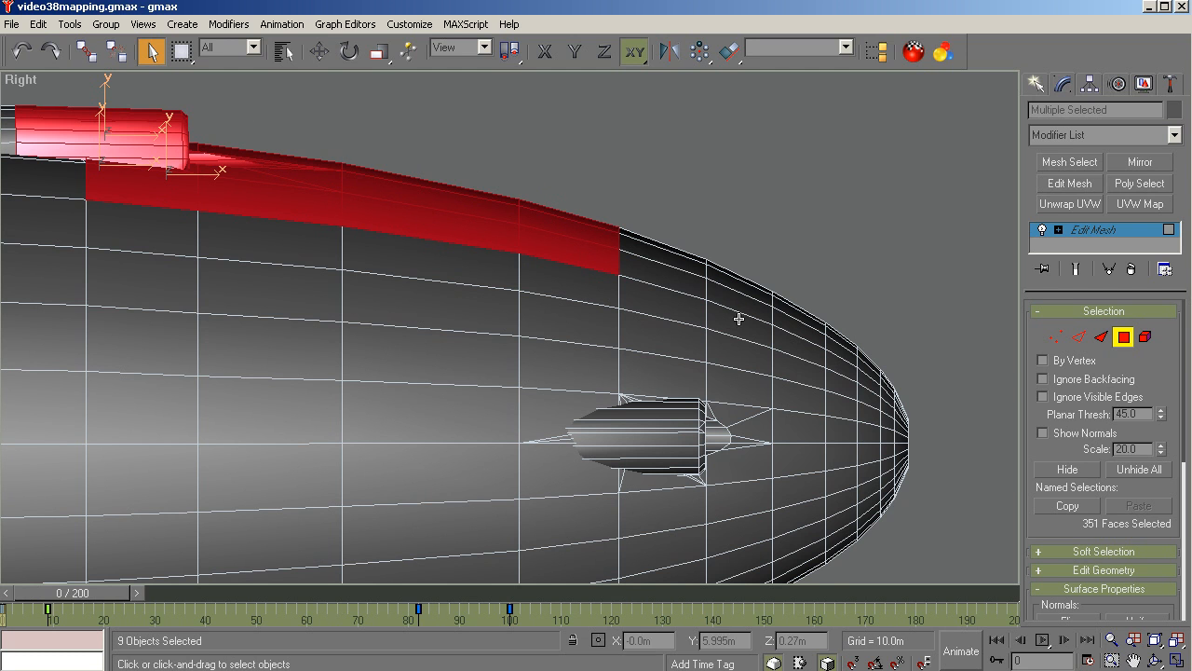
Extend the polygon selection forward along the top of the nose, segment by segment, to just short of the tip.
ctrl+drag(591, 202, 639, 255)
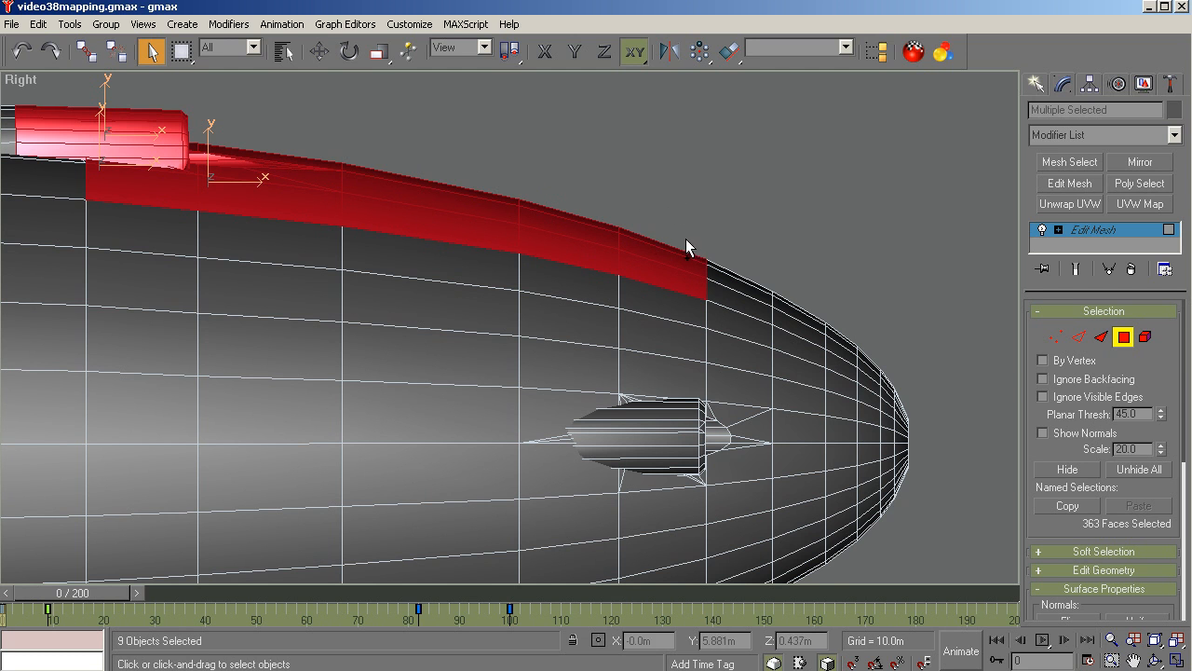
ctrl+drag(717, 278, 720, 292)
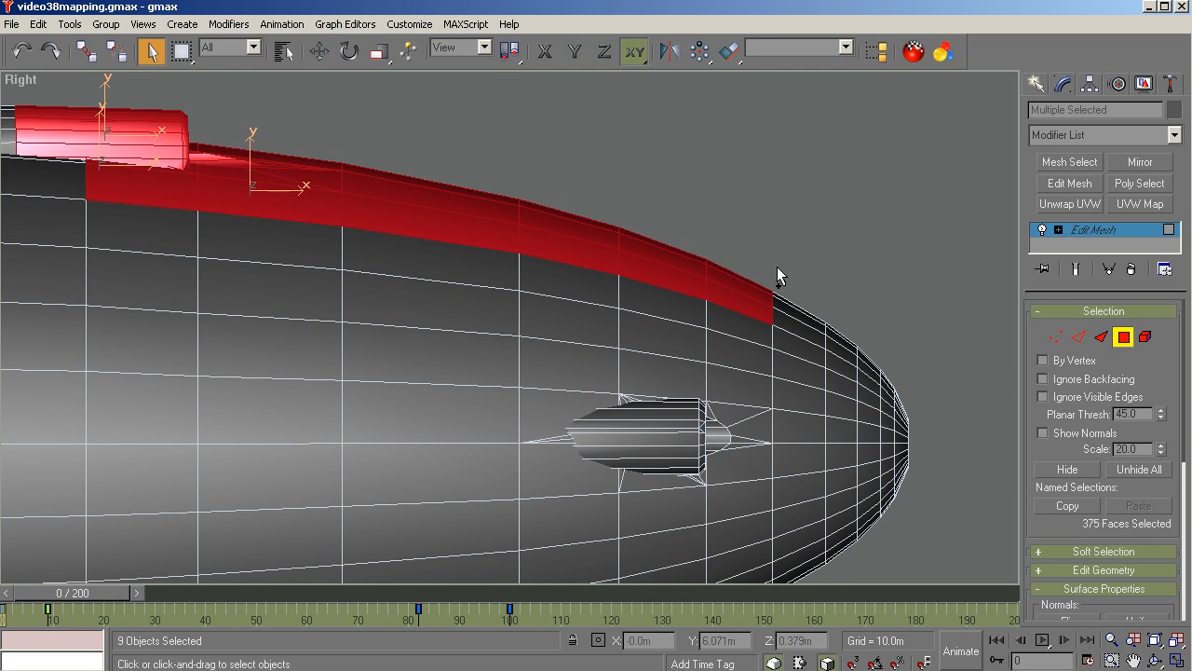
ctrl+drag(788, 317, 788, 319)
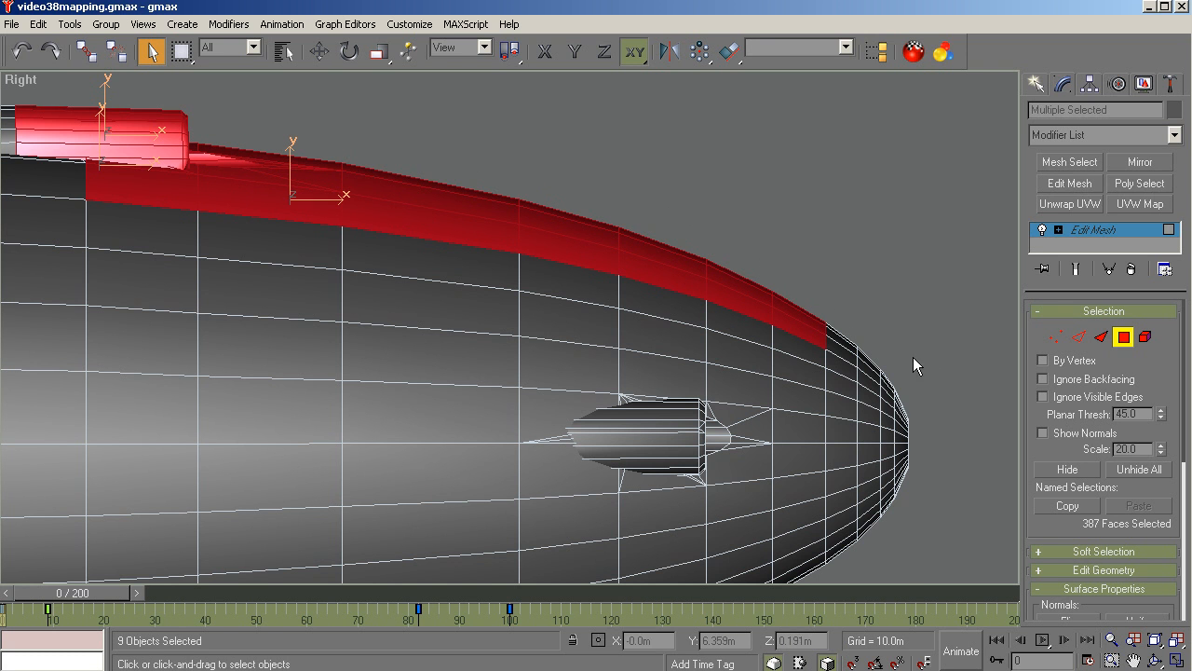
scroll(900, 350, up, 3)
ctrl+drag(731, 262, 794, 406)
scroll(808, 319, up, 2)
scroll(853, 374, down, 2)
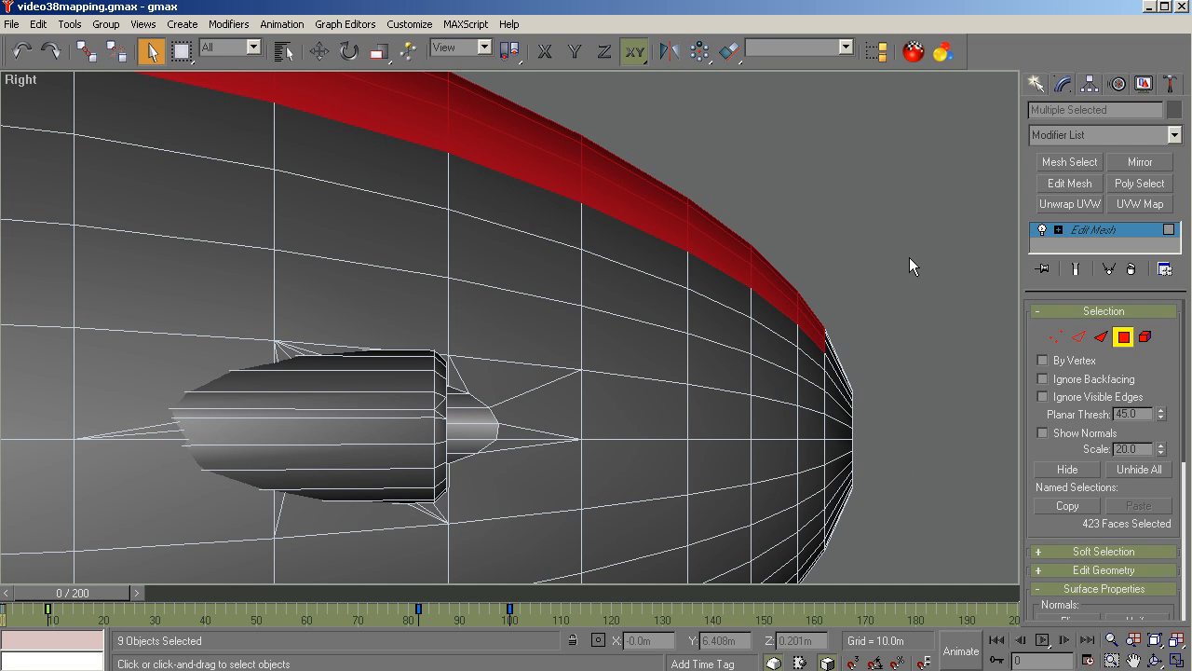
Add the rear of the upper gun pods and the fuselage top polygons back to the cockpit opening to the selection.
scroll(909, 266, down, 3)
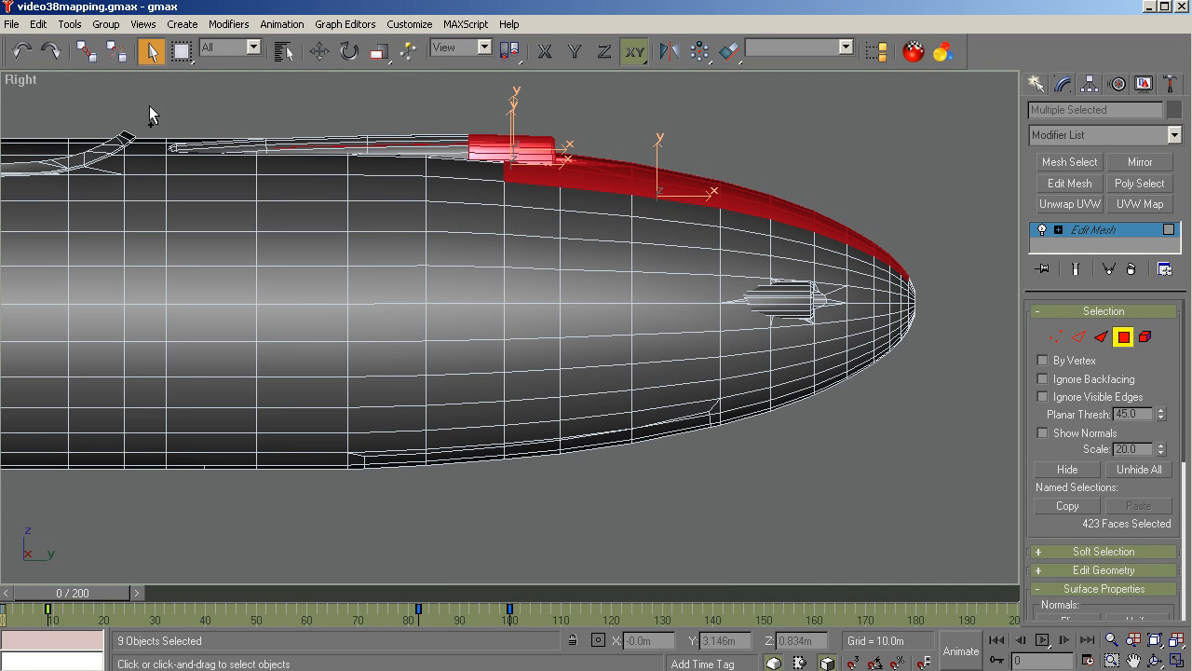
drag(190, 92, 500, 173)
scroll(935, 214, down, 2)
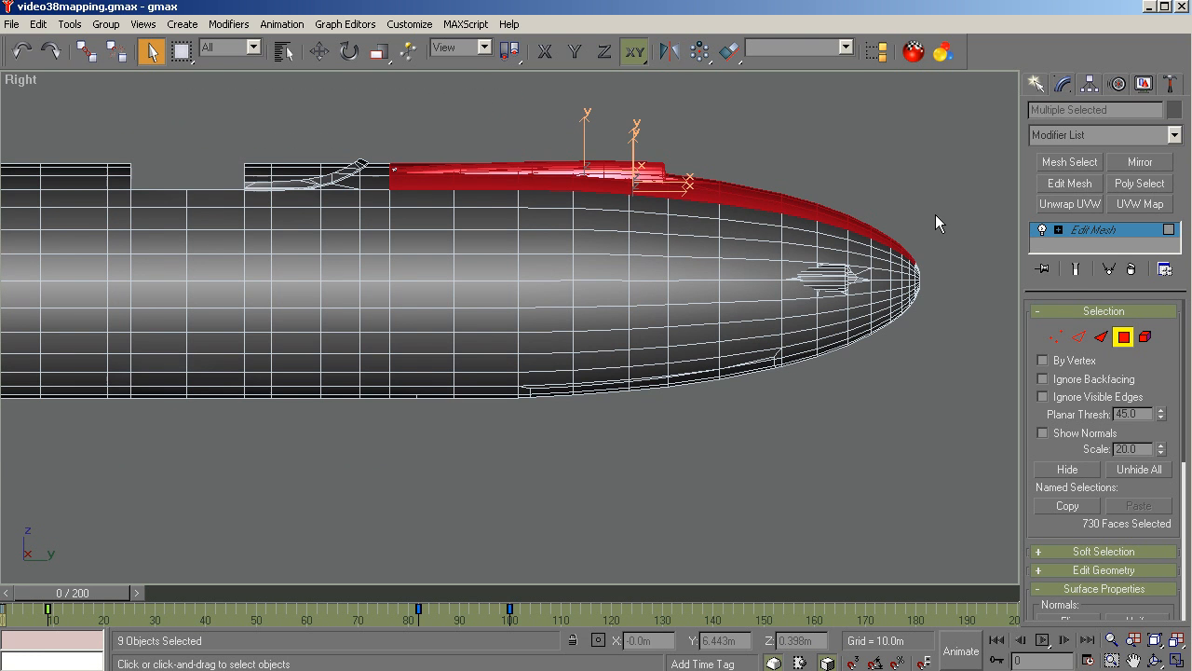
scroll(133, 173, up, 2)
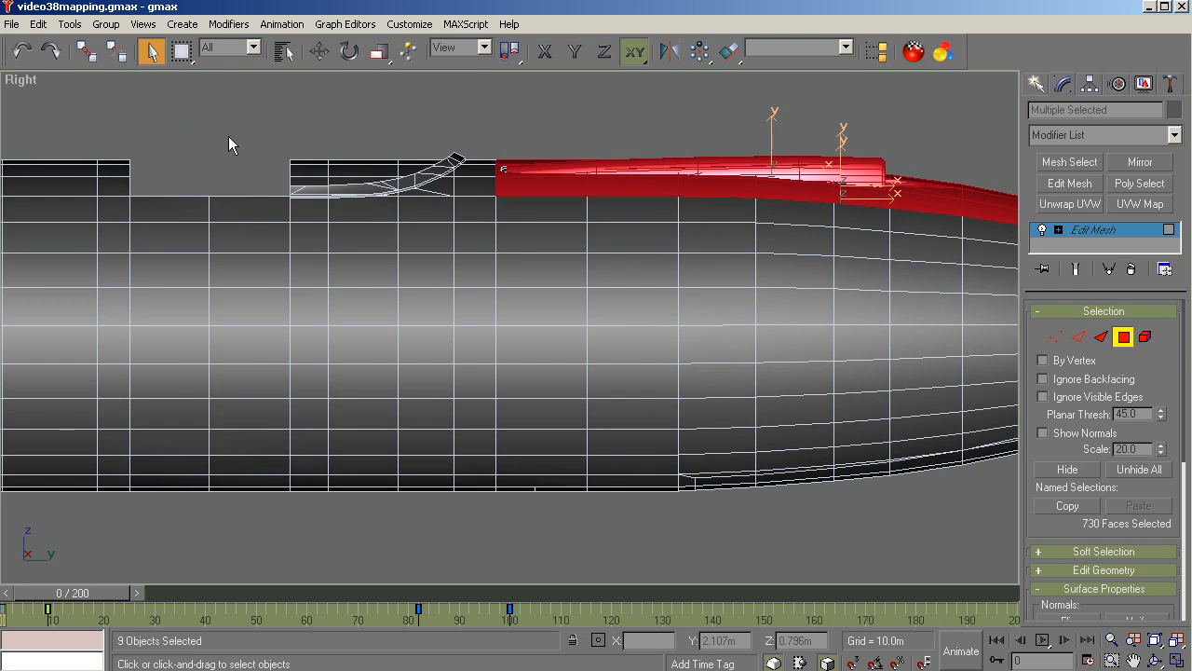
ctrl+drag(307, 152, 536, 190)
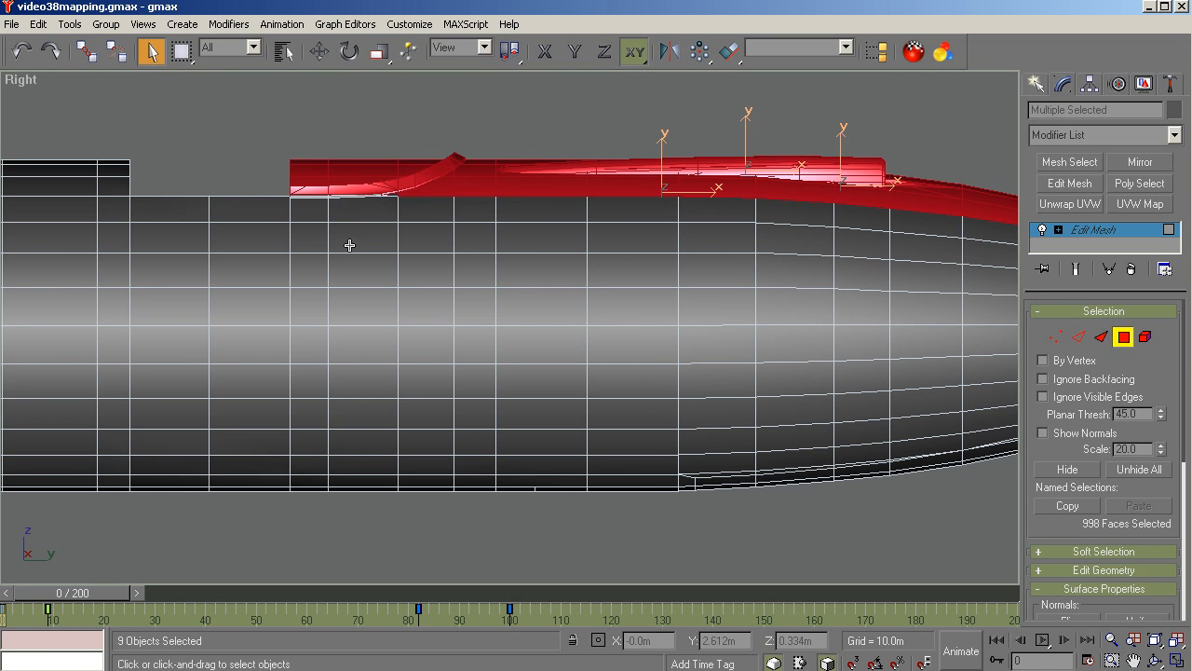
Add the thin lower edge polygons of the curved piece just ahead of the cockpit opening to the selection.
scroll(374, 217, up, 2)
scroll(374, 217, up, 2)
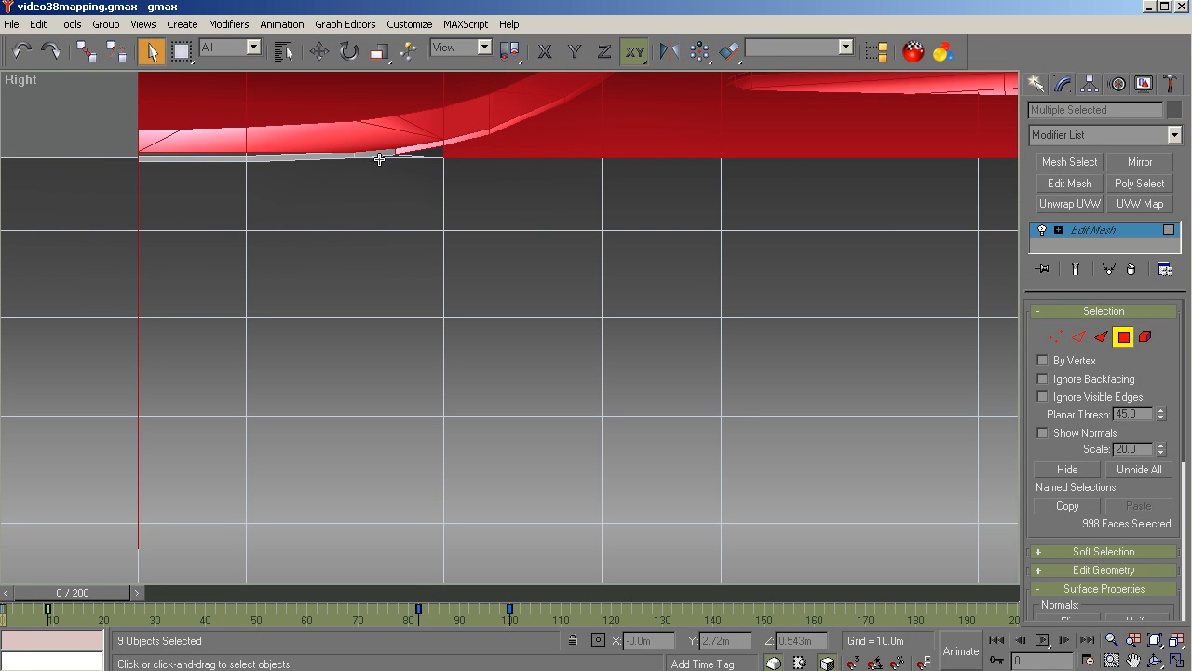
ctrl+drag(222, 118, 470, 155)
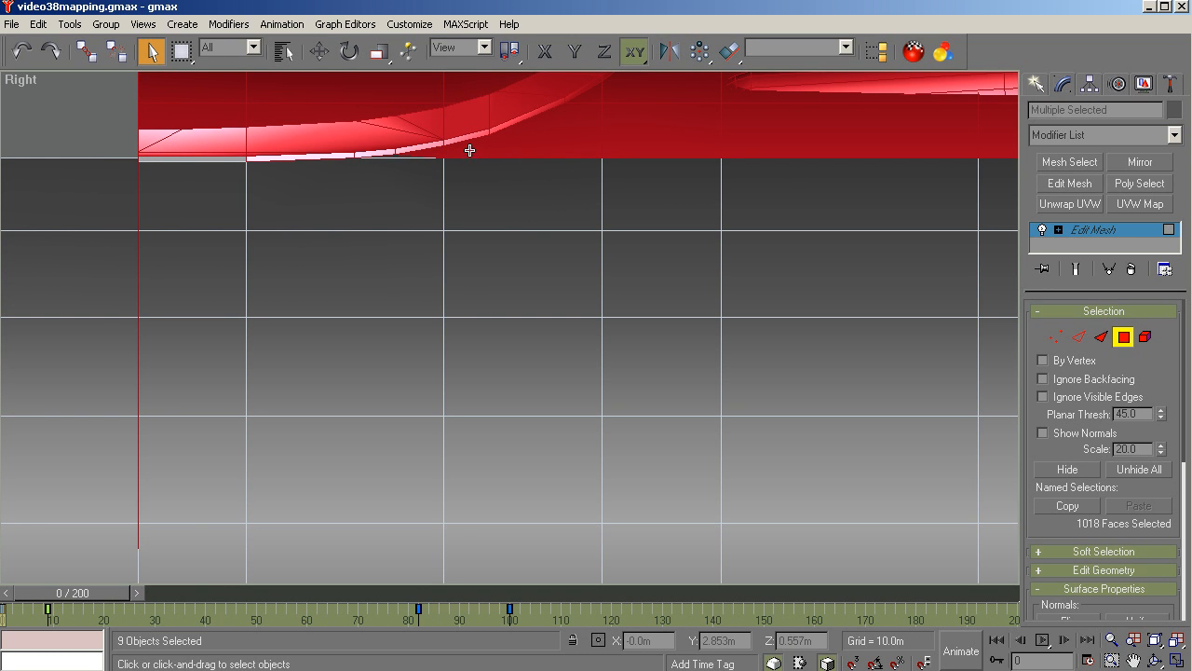
ctrl+drag(208, 117, 418, 170)
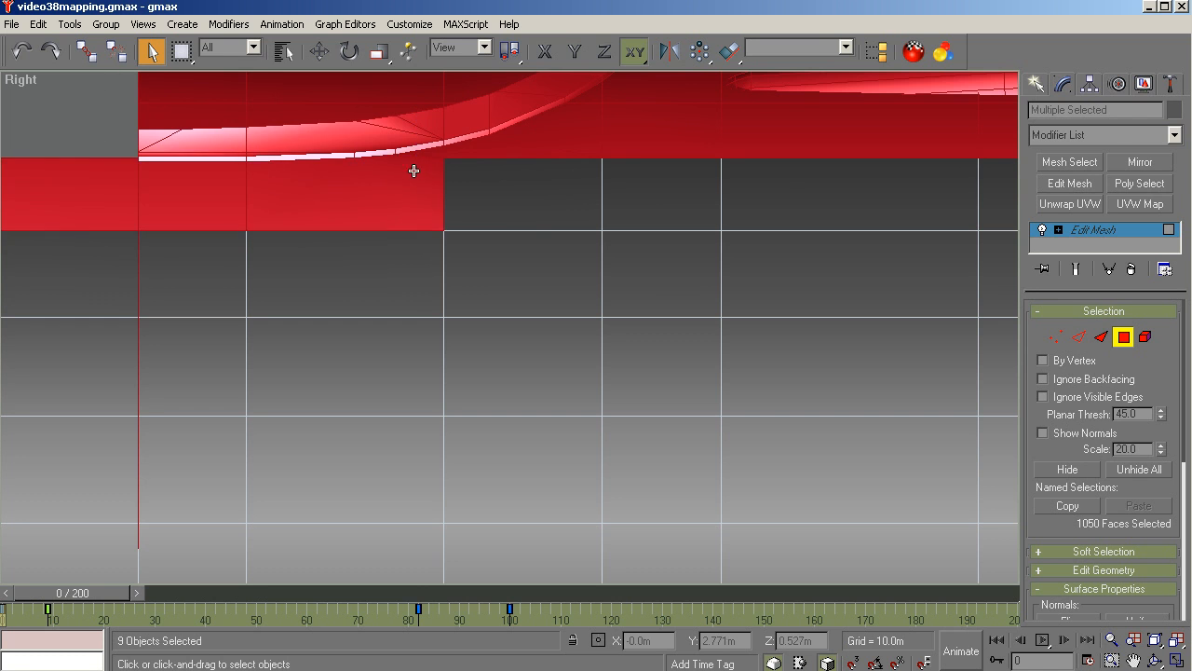
Deselect the row of fuselage side polygons just below the curved piece at the front of the cockpit opening.
scroll(417, 170, down, 3)
scroll(430, 112, down, 2)
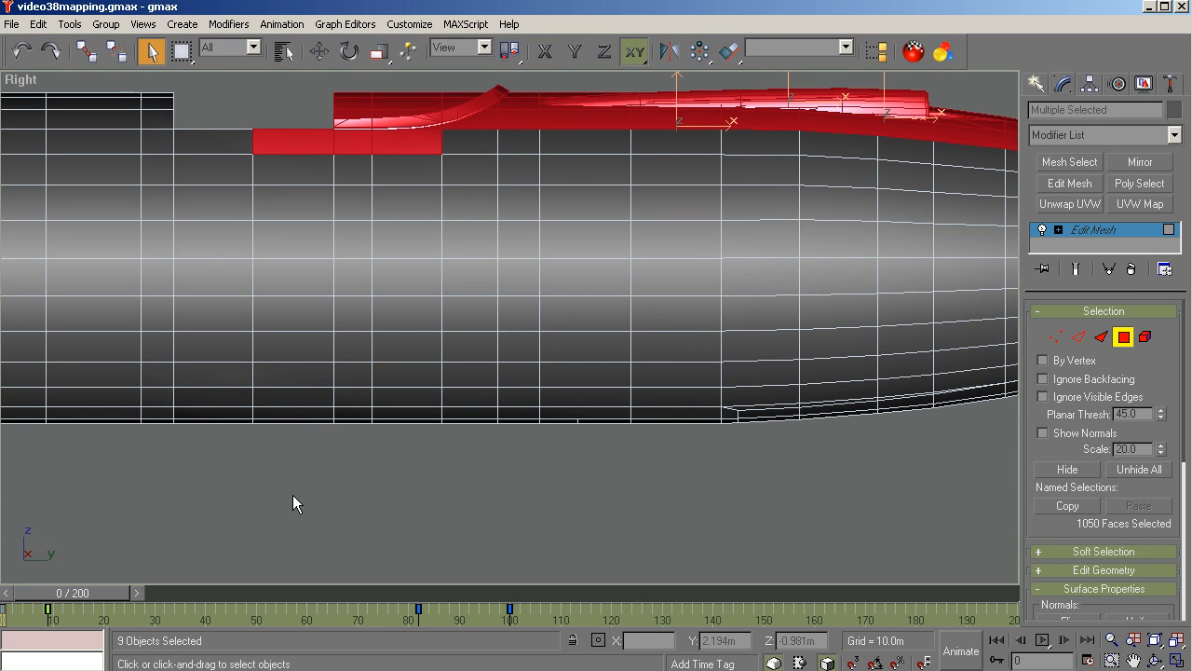
alt+drag(274, 507, 453, 152)
scroll(326, 177, up, 4)
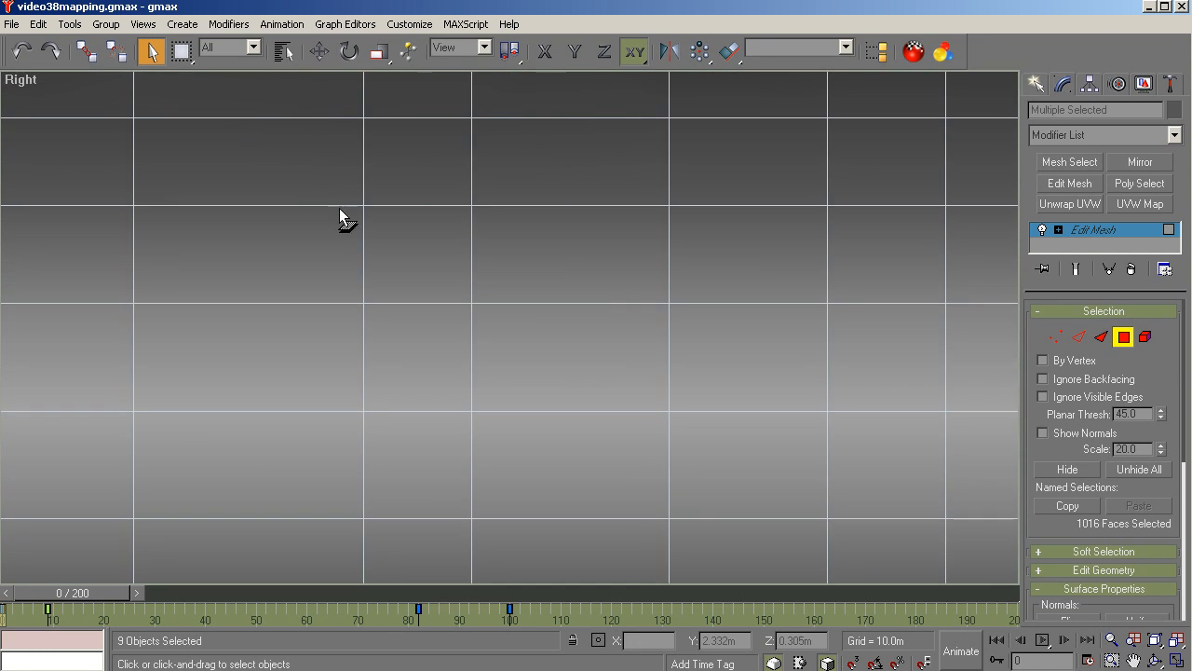
scroll(341, 218, down, 3)
scroll(429, 138, up, 1)
scroll(456, 134, up, 2)
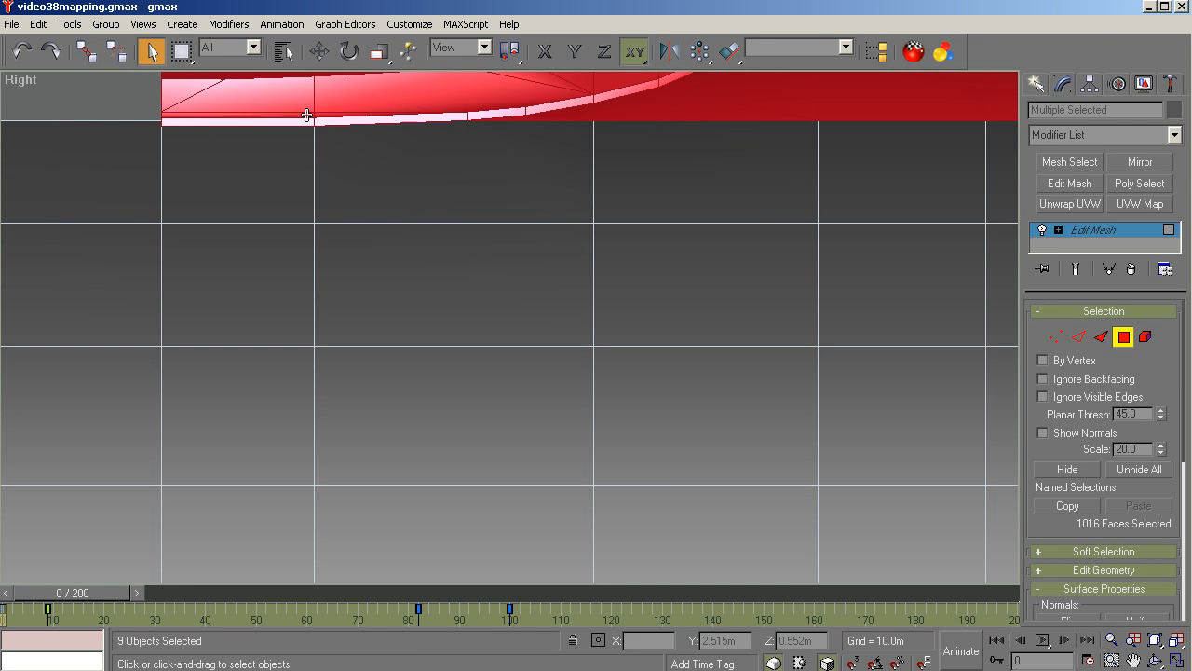
scroll(667, 157, down, 2)
scroll(676, 155, down, 4)
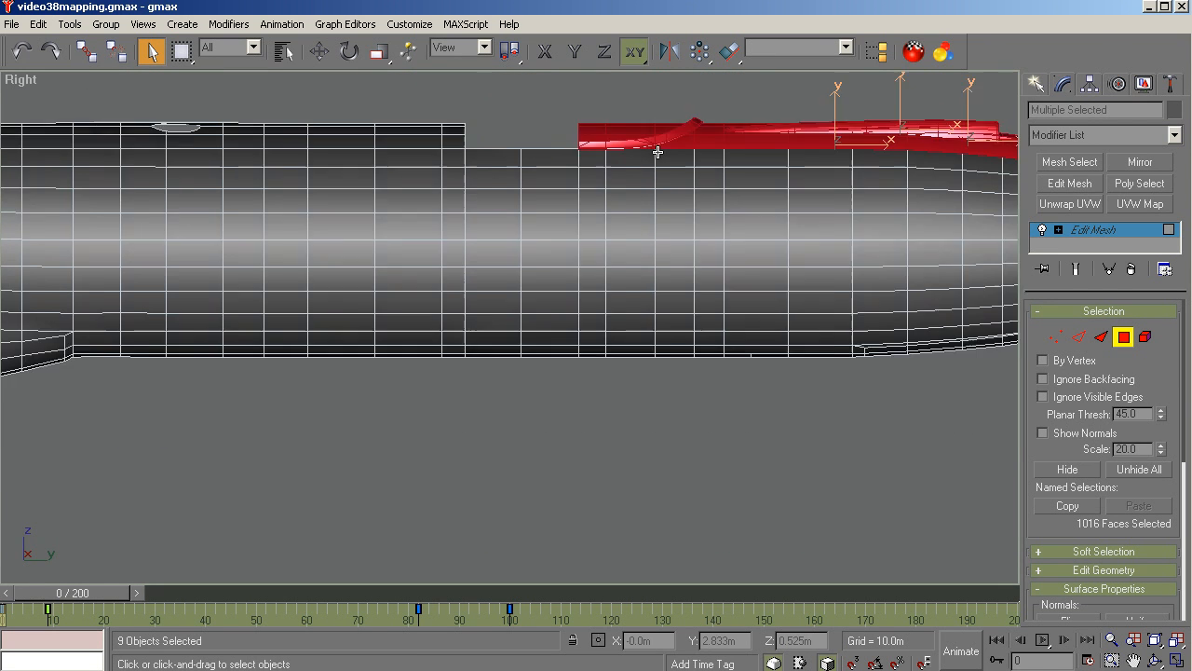
Add the top polygons of the rear fuselage to the selection, from behind the cockpit opening back to the tail end.
scroll(294, 152, up, 2)
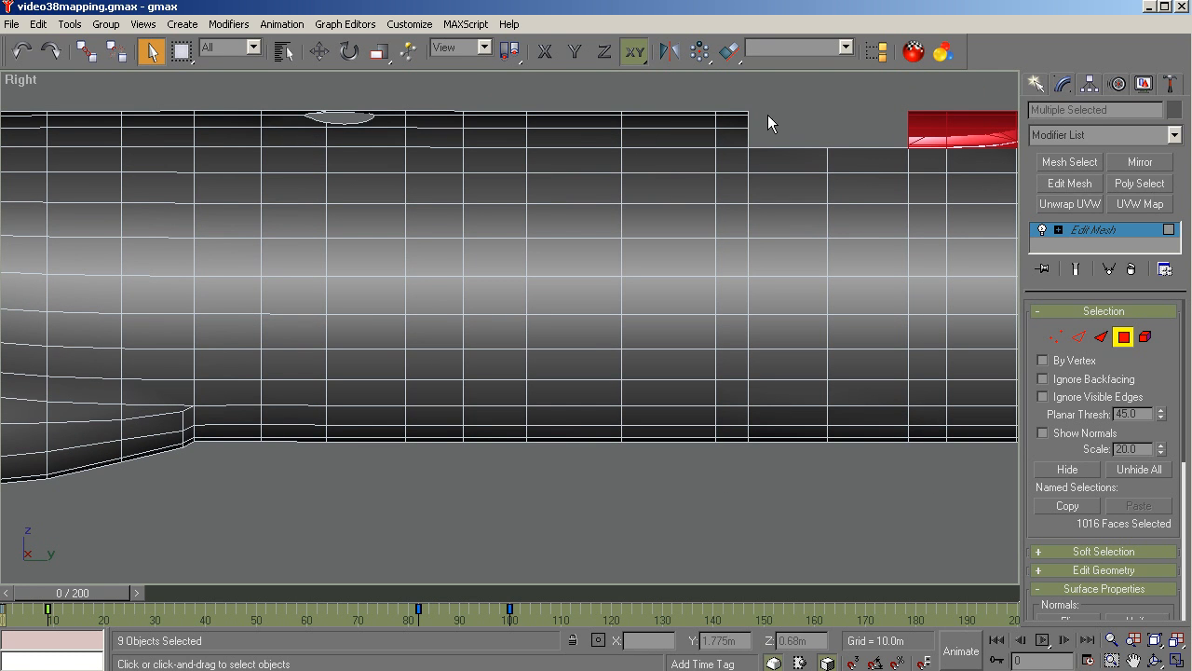
drag(774, 89, 21, 139)
scroll(644, 199, down, 3)
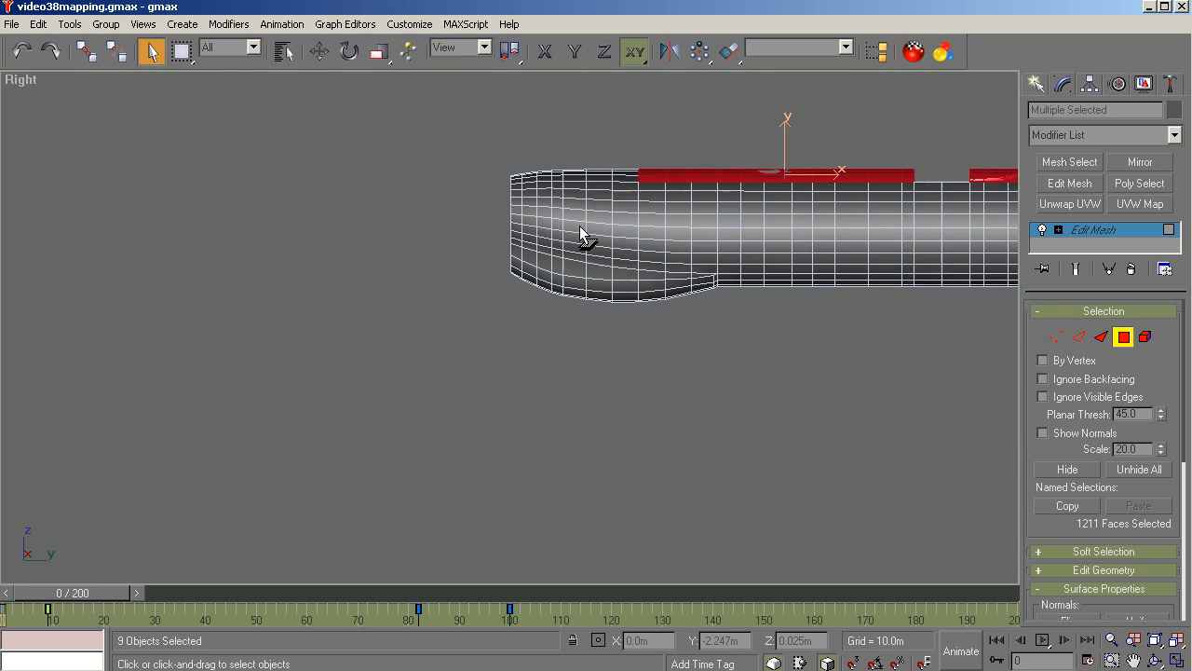
scroll(578, 226, up, 3)
scroll(449, 513, down, 3)
scroll(545, 296, up, 4)
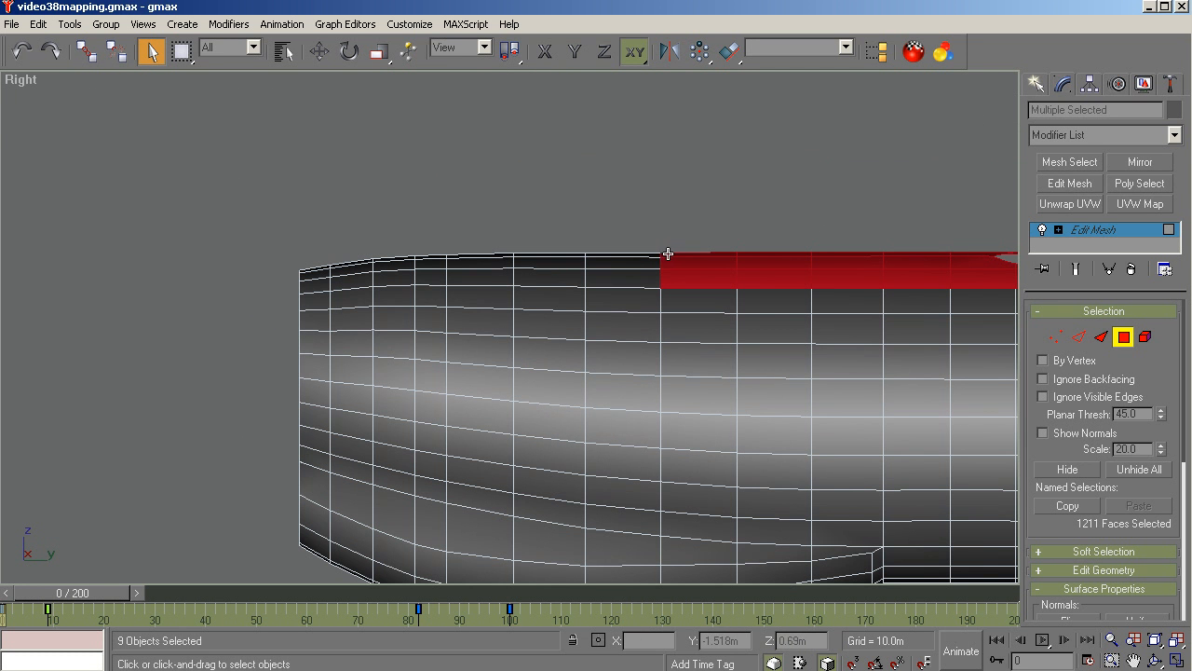
ctrl+drag(705, 221, 354, 280)
ctrl+drag(241, 238, 313, 292)
scroll(131, 239, down, 3)
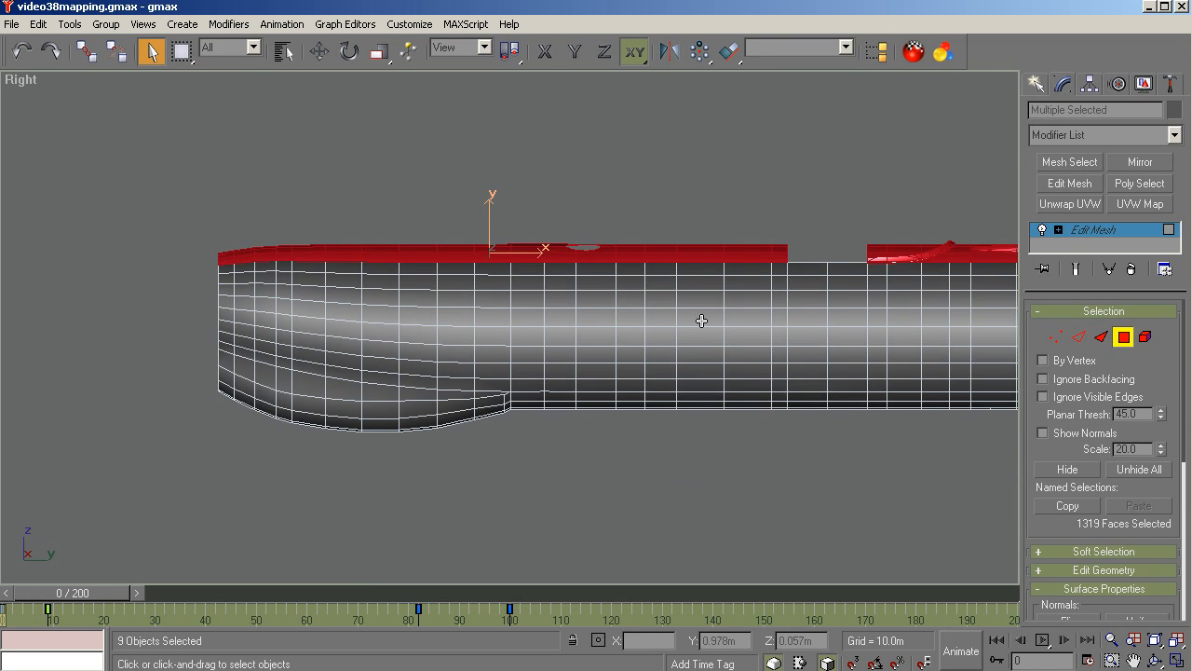
Check the top polygon selection along the nose, gun pods and cockpit edge in the Left view.
scroll(532, 319, down, 2)
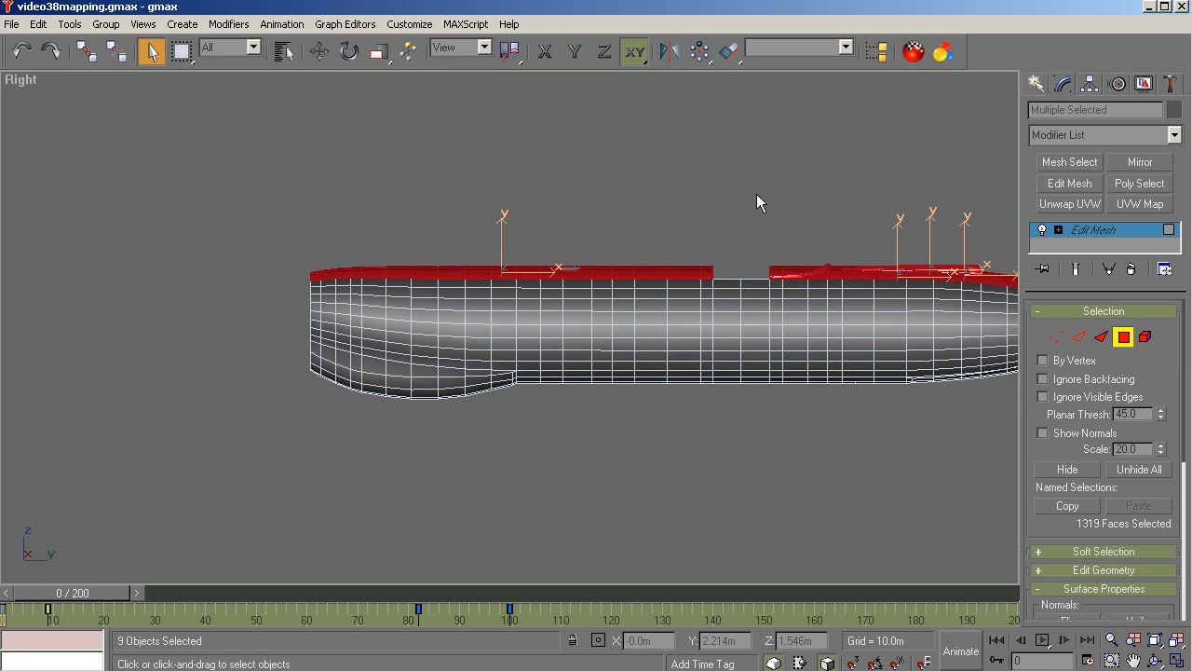
key(l)
key(z)
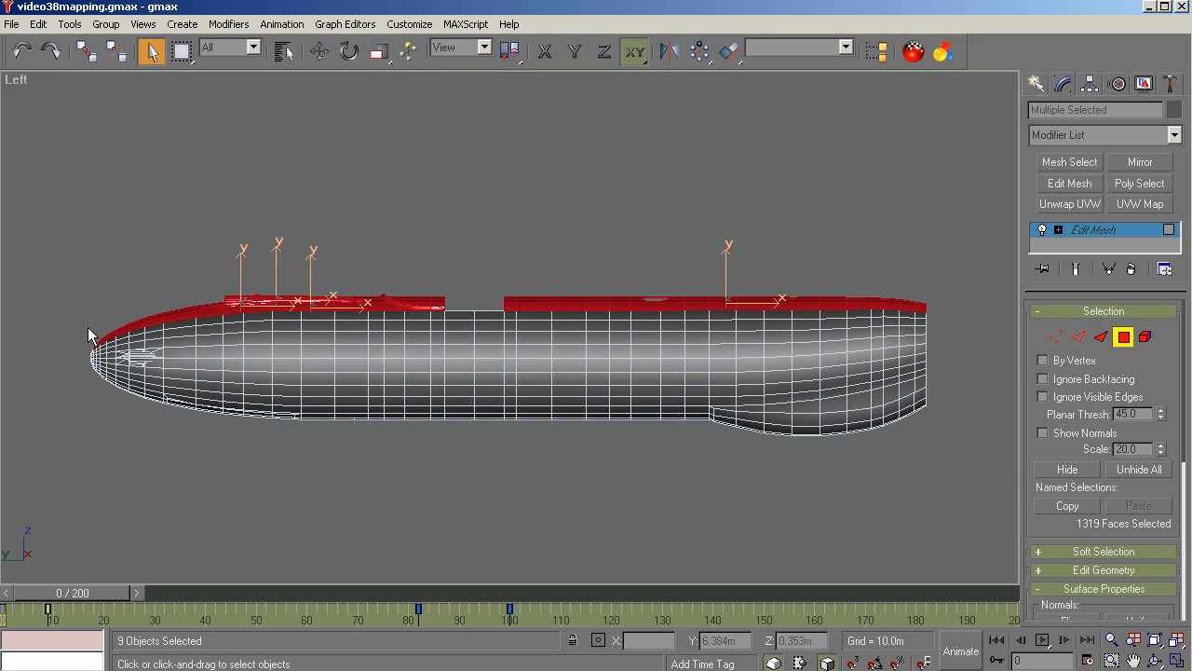
scroll(93, 328, up, 5)
scroll(72, 305, down, 5)
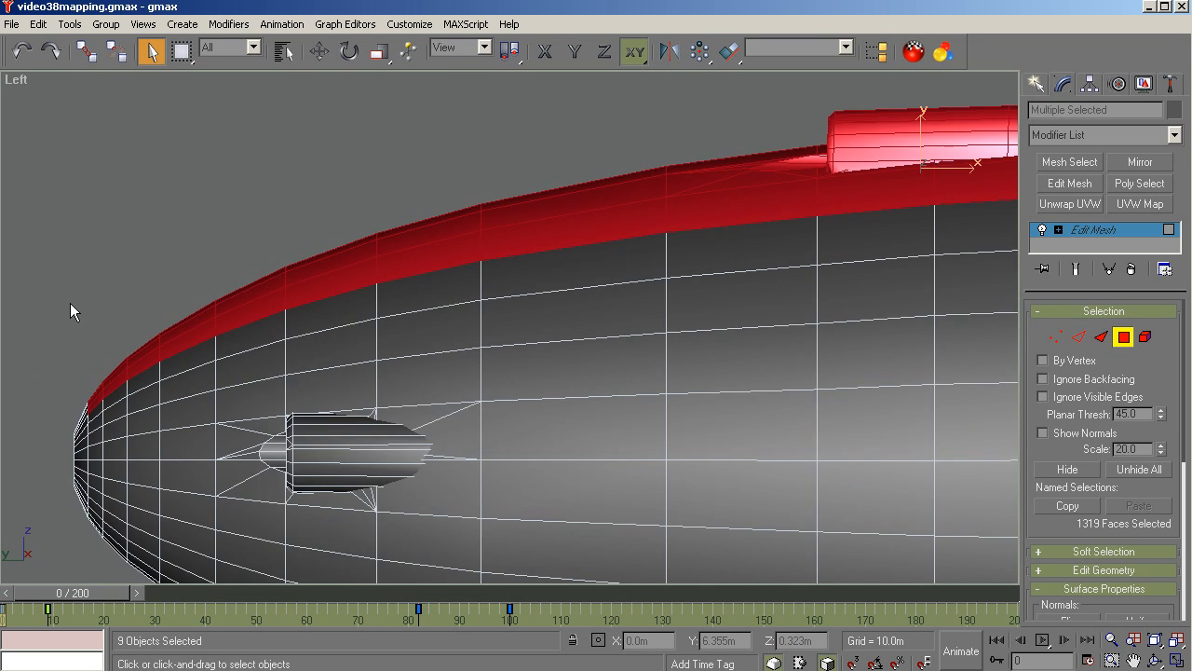
scroll(627, 246, up, 2)
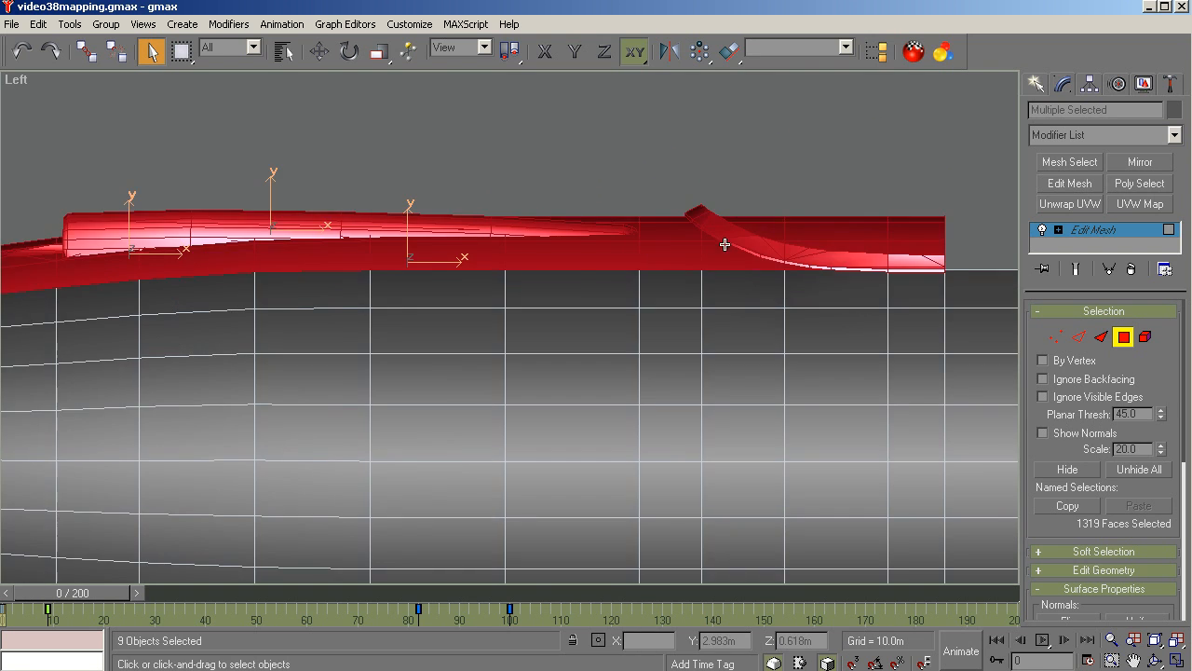
scroll(639, 246, down, 2)
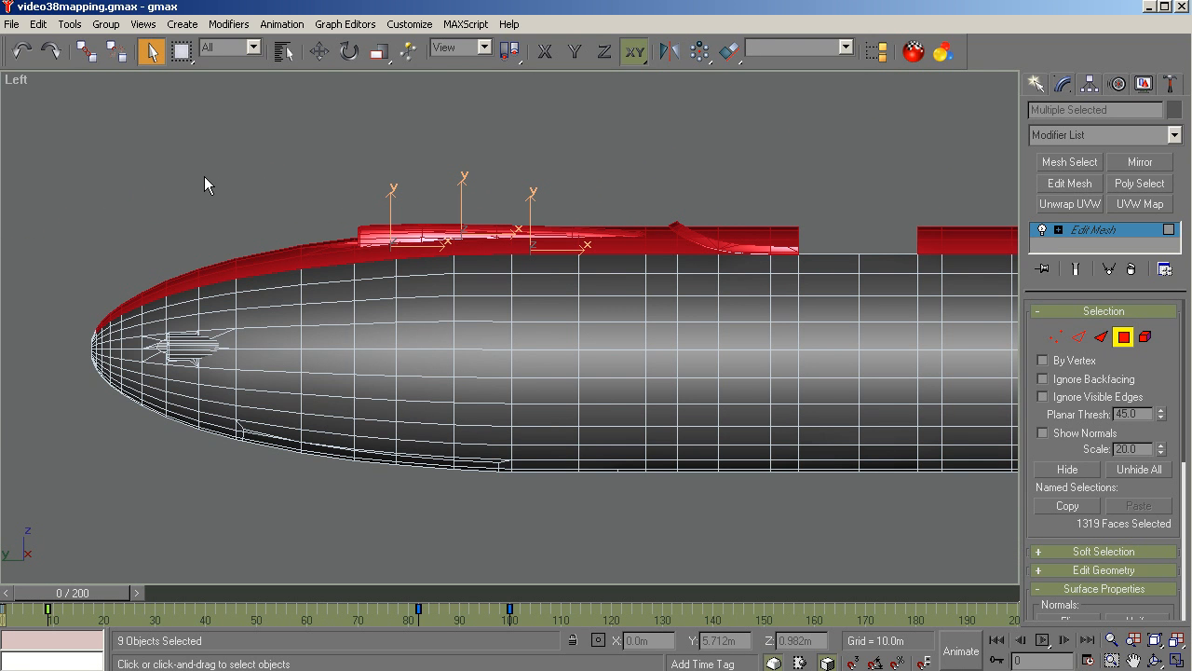
Show the model as an angled wireframe and deselect the bulkhead polygons at the rear of the cockpit opening.
key(F3)
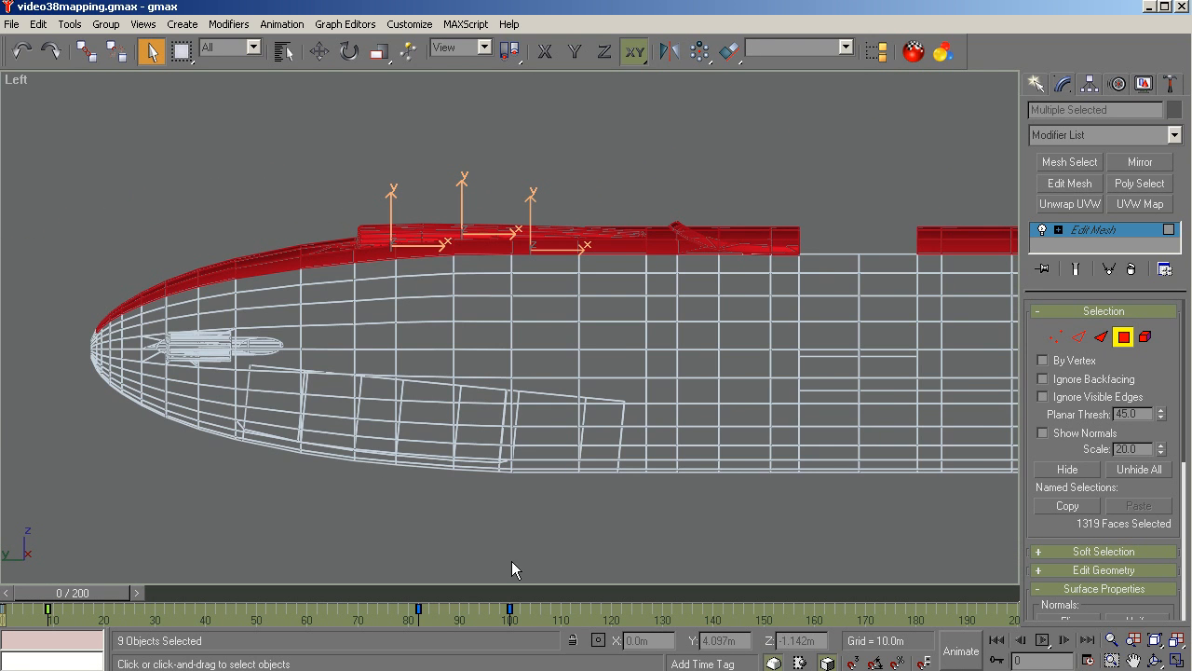
click(1155, 660)
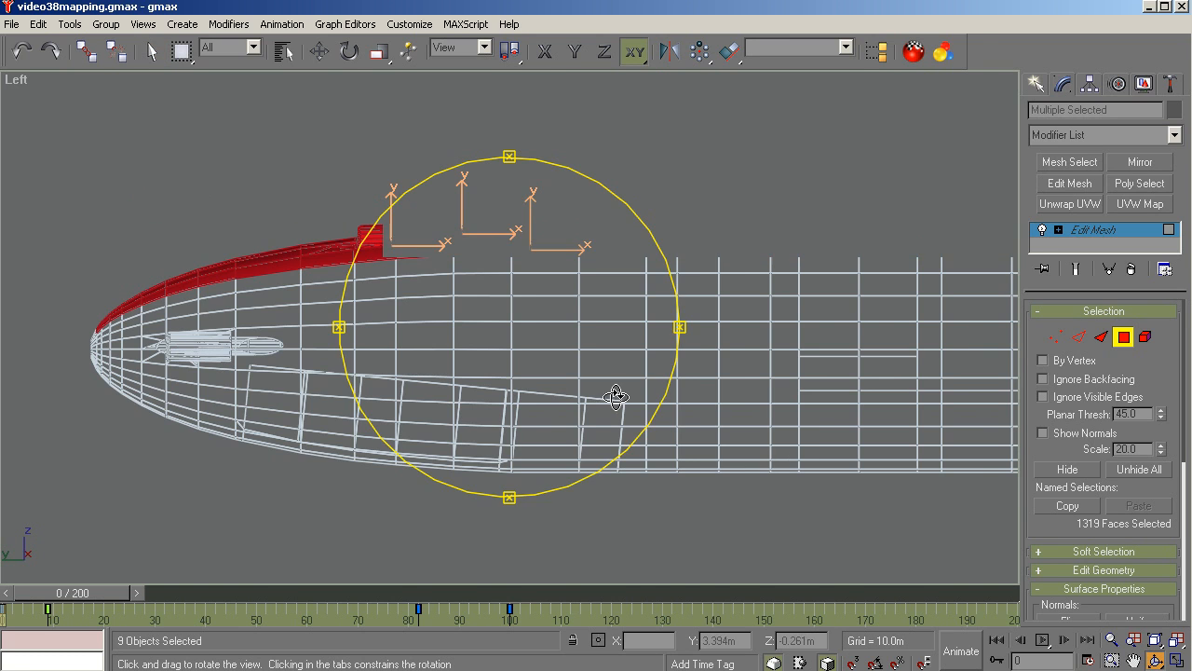
drag(543, 374, 503, 389)
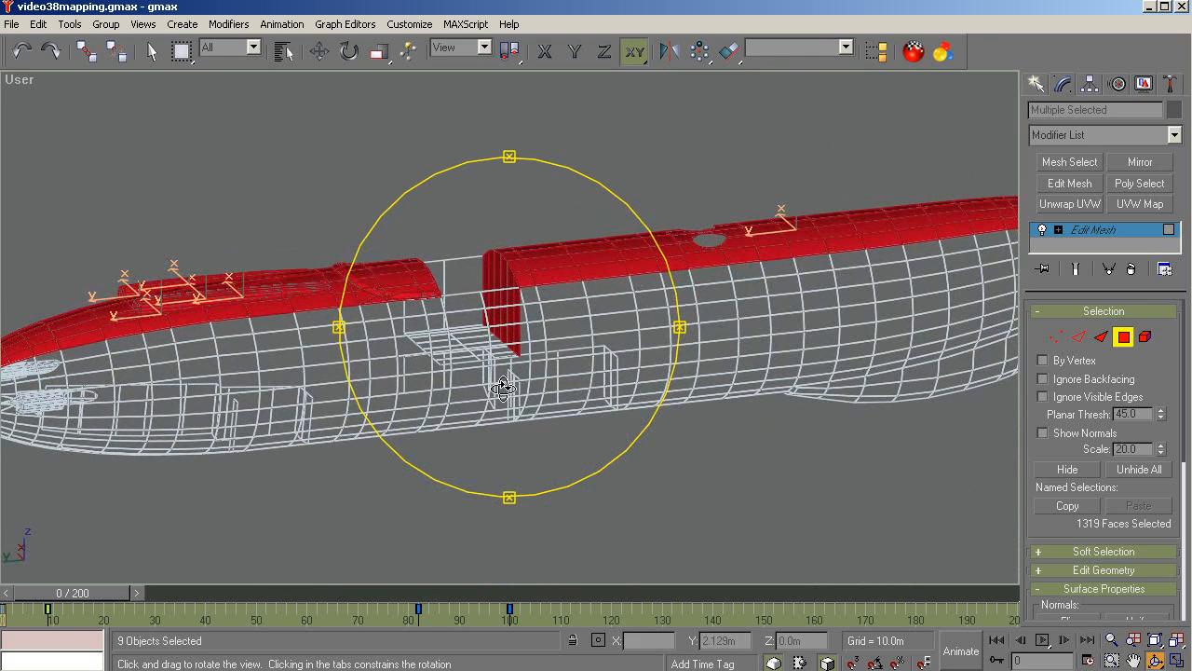
right_click(597, 498)
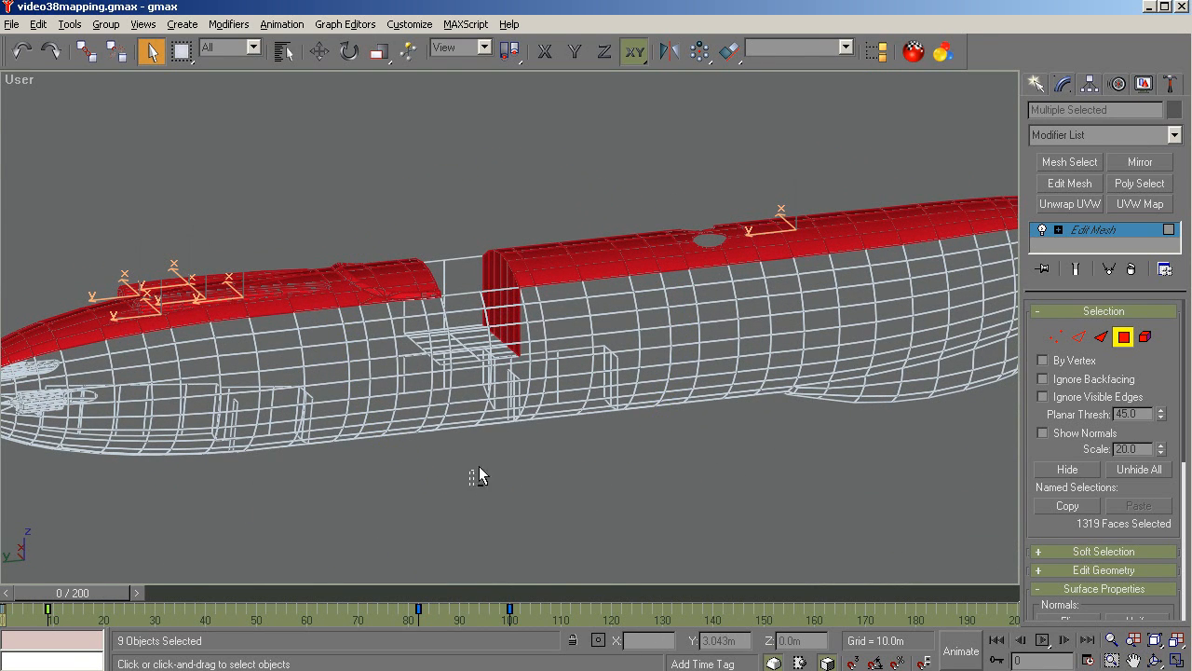
alt+drag(478, 465, 523, 308)
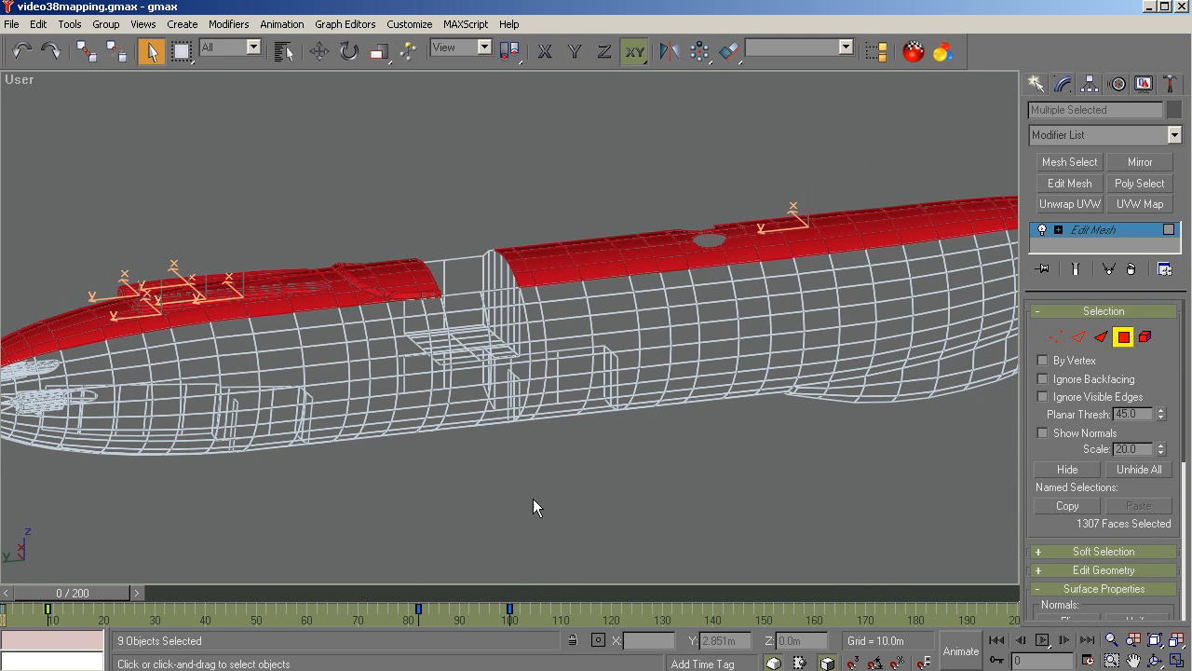
click(1155, 660)
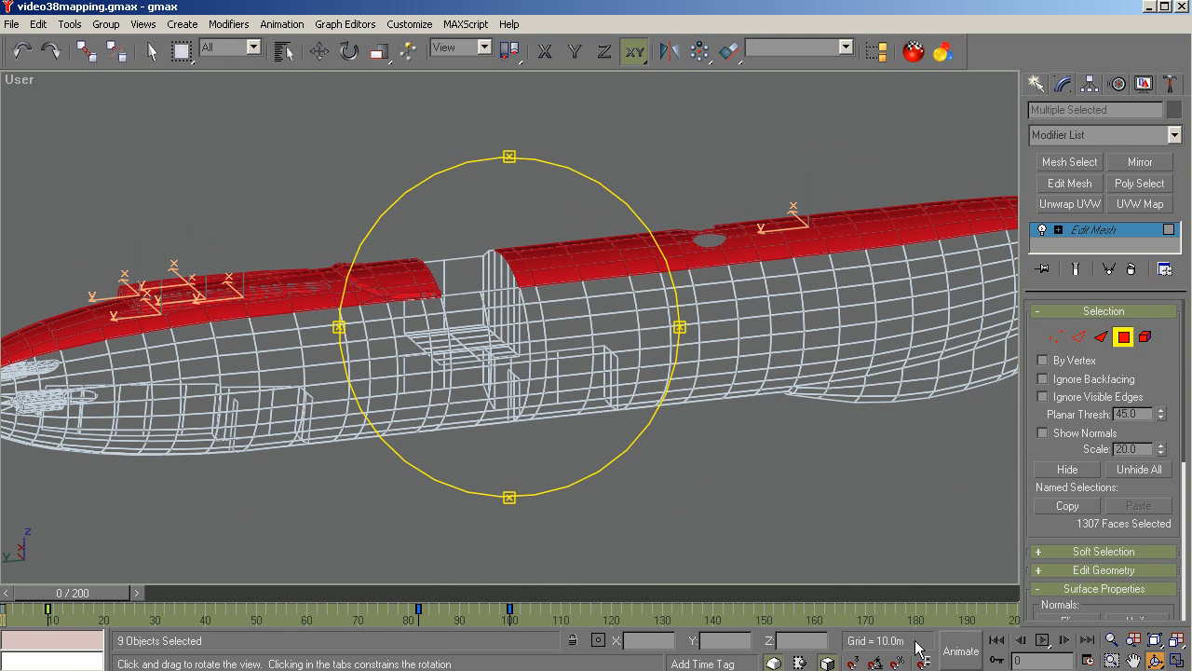
Assign material ID 3 to the selected top polygons of the fuselage, gun pods and tail section.
drag(506, 252, 370, 303)
scroll(736, 171, up, 2)
scroll(568, 186, up, 2)
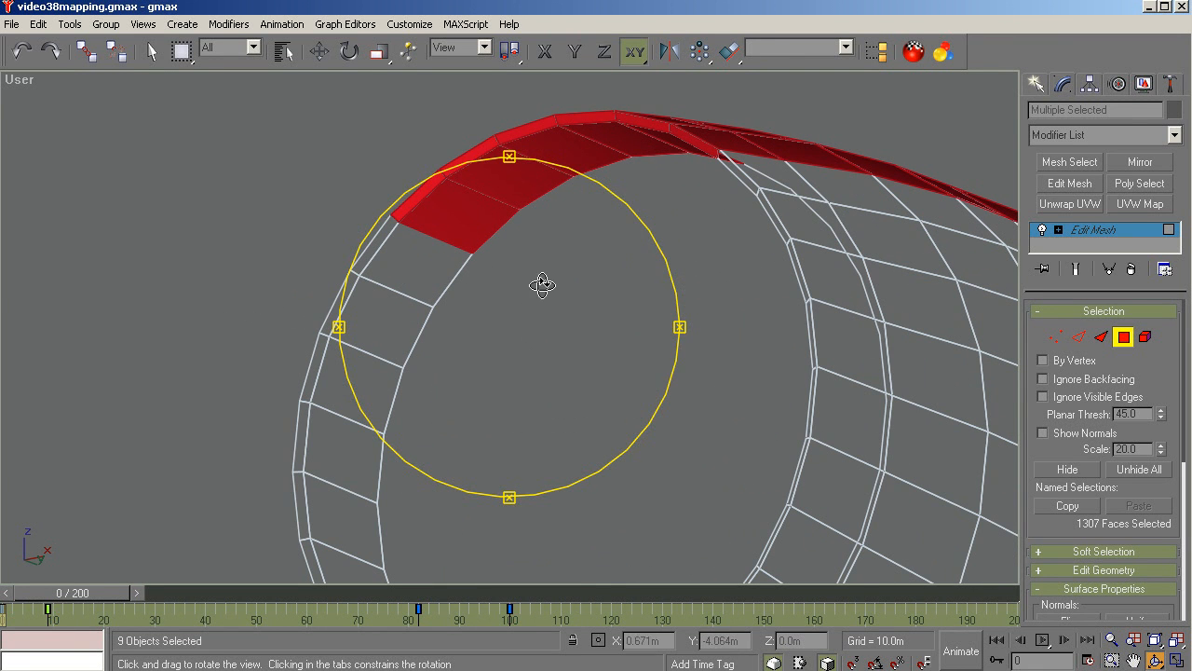
right_click(524, 319)
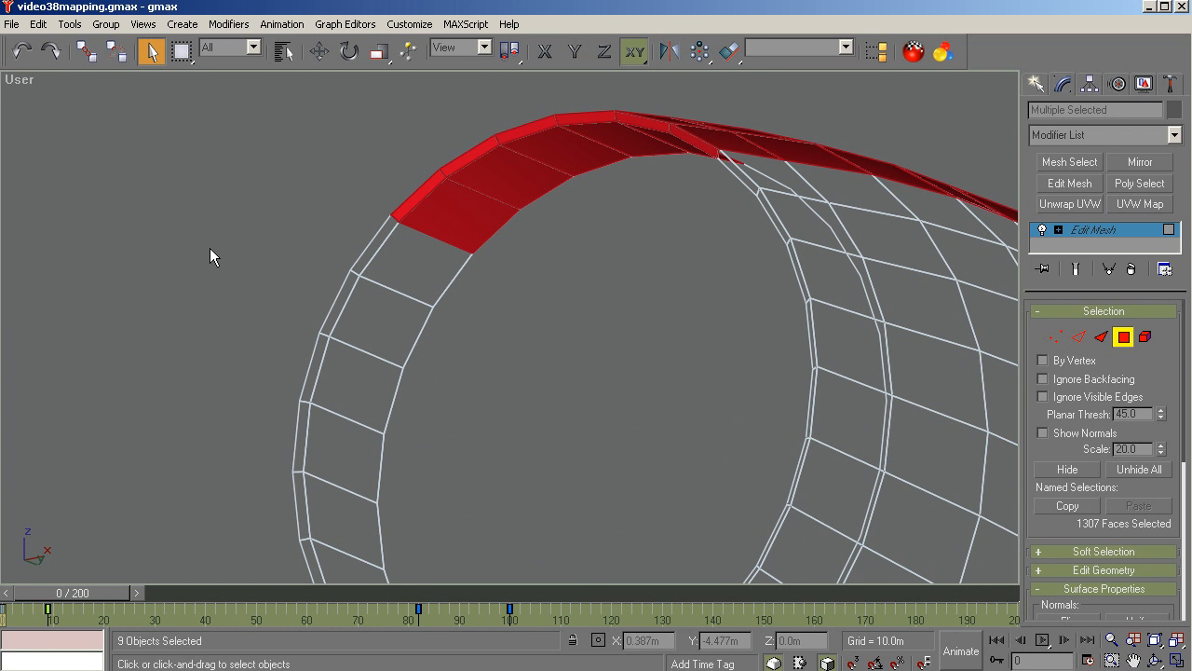
click(1155, 639)
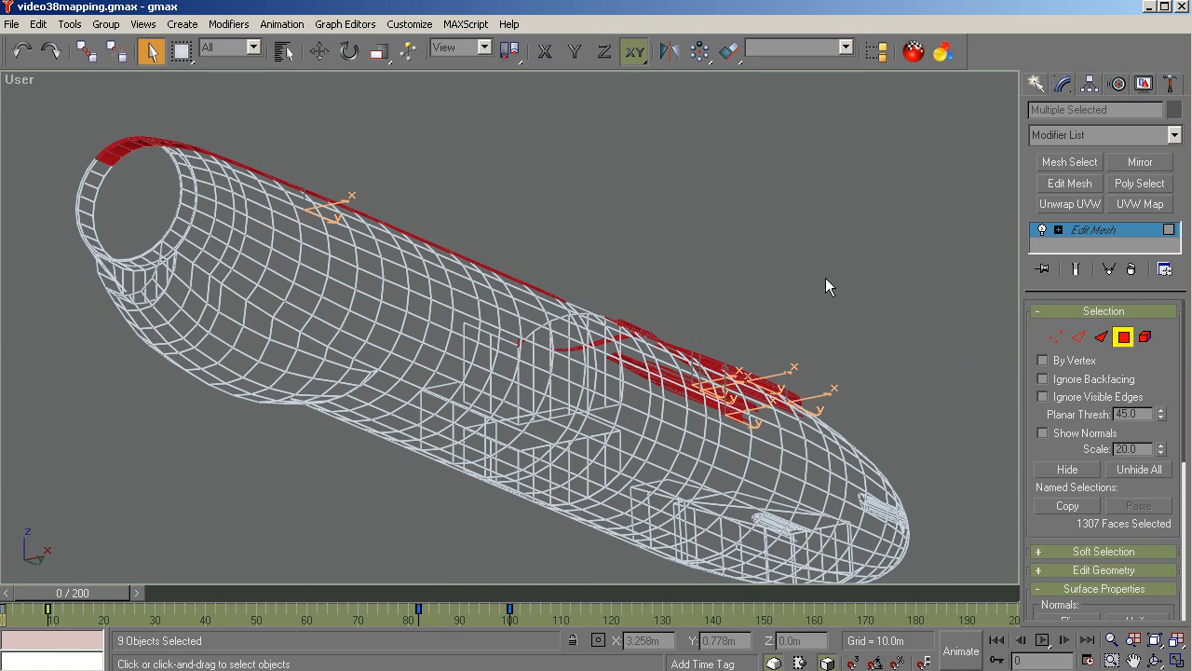
key(t)
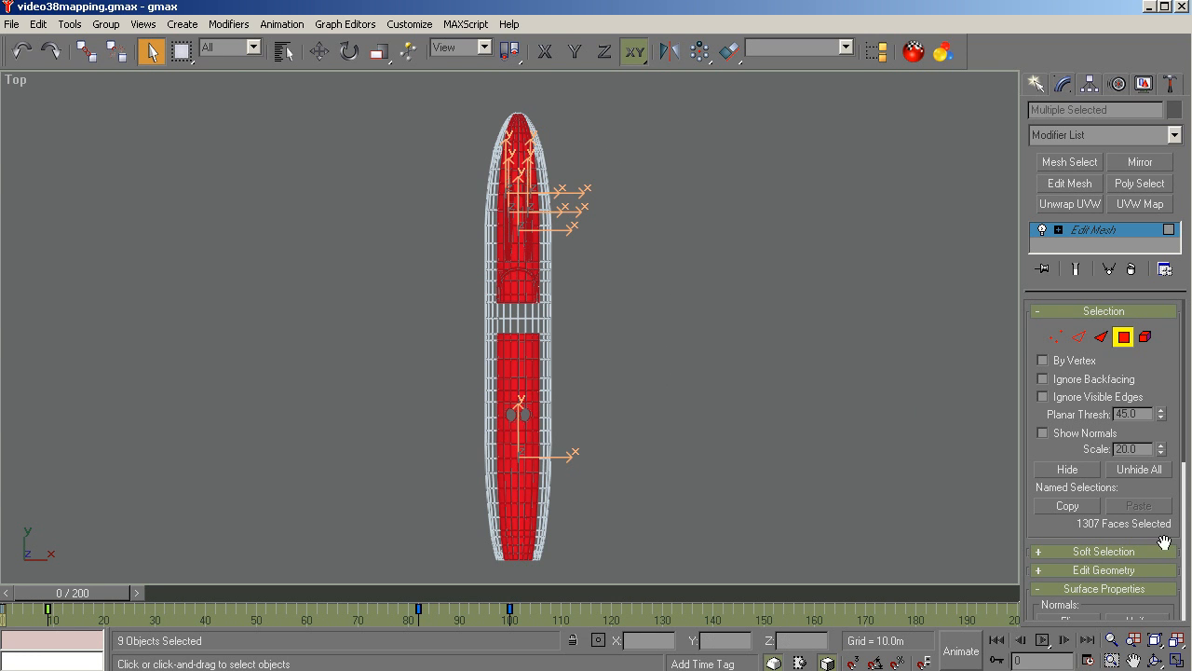
drag(1186, 453, 1187, 579)
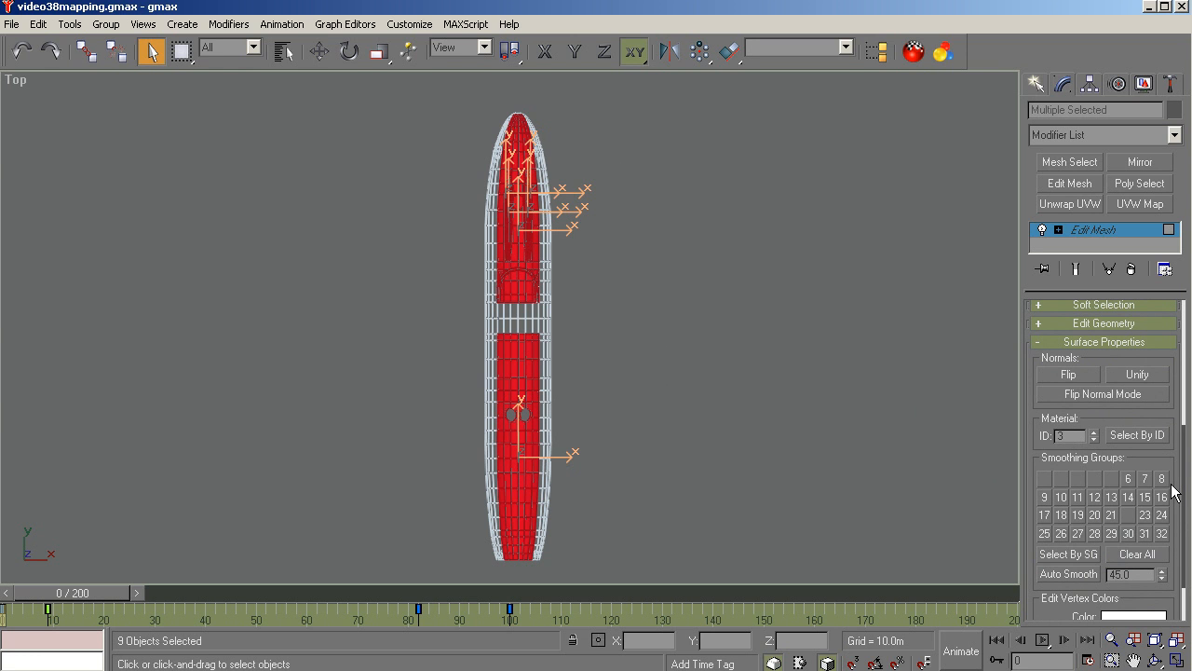
key(Return)
click(1069, 436)
Select all polygons with material ID 1, clearing the current selection, to check the first side of the aircraft.
key(f)
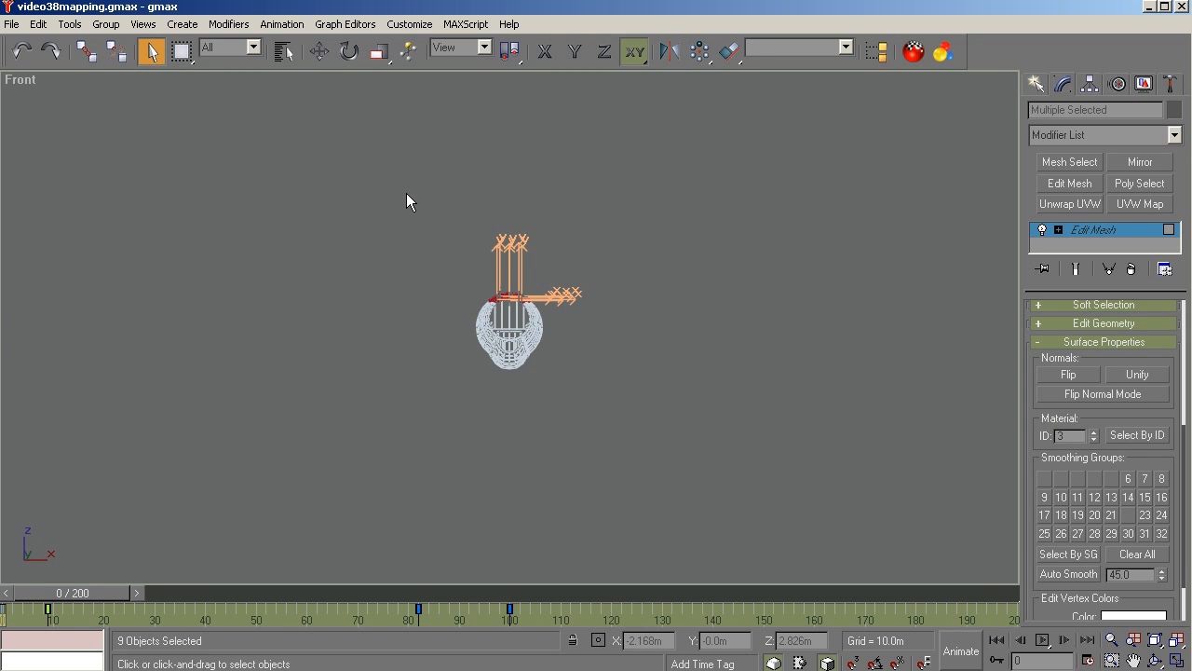
key(z)
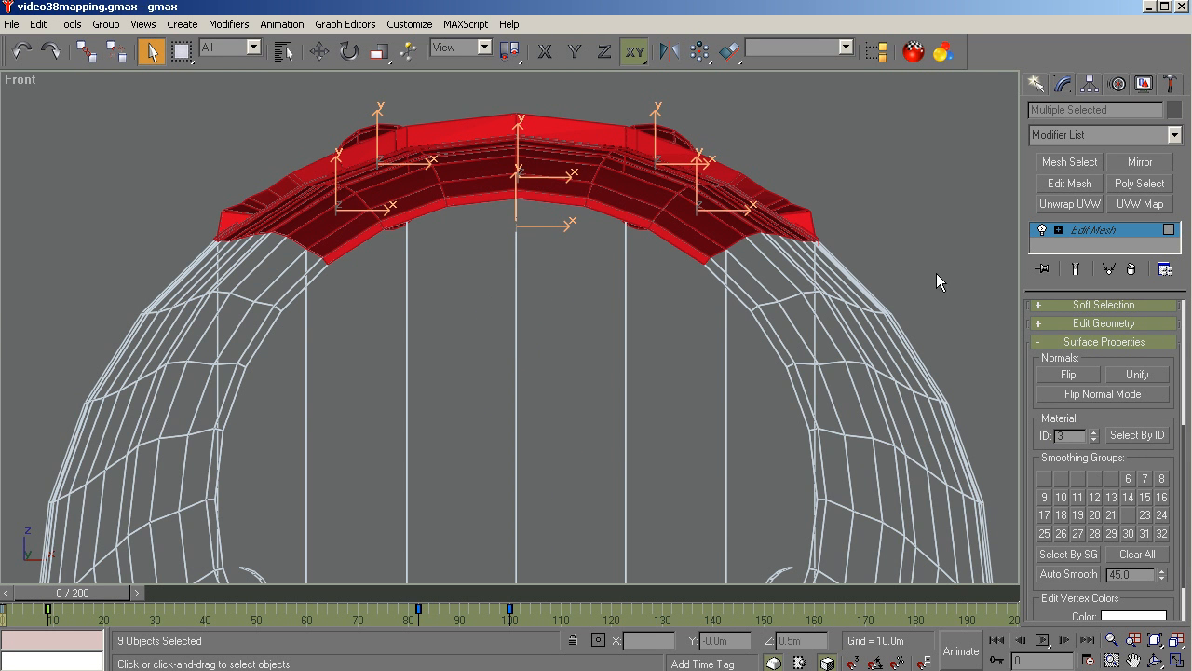
click(1156, 660)
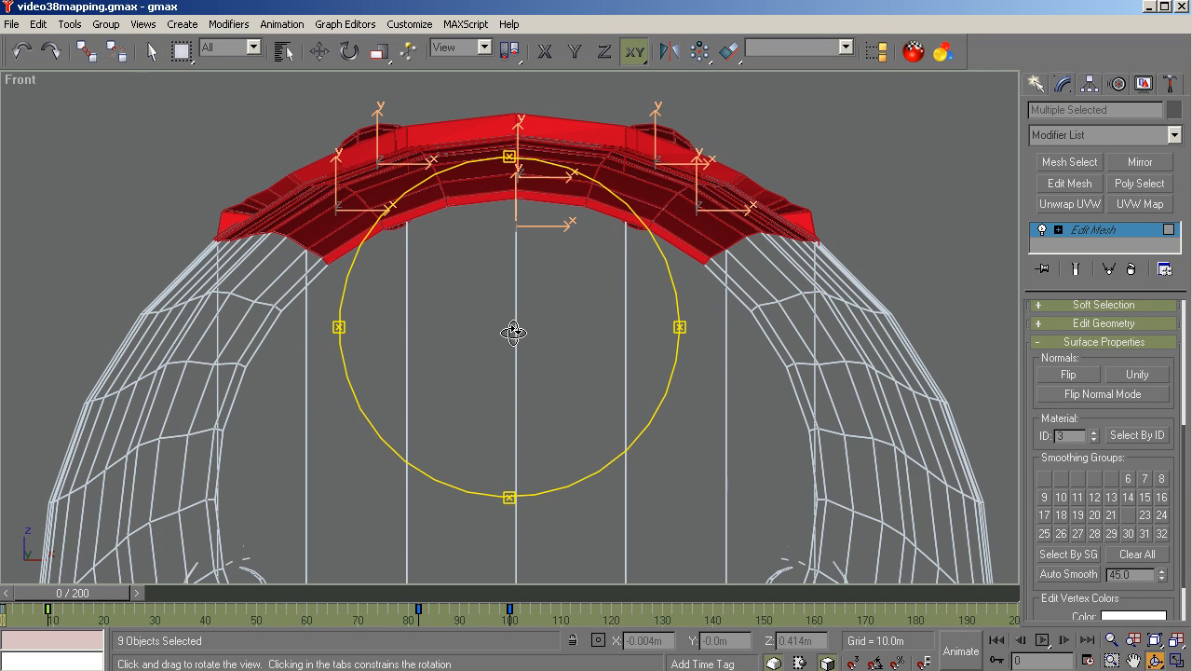
drag(513, 330, 429, 252)
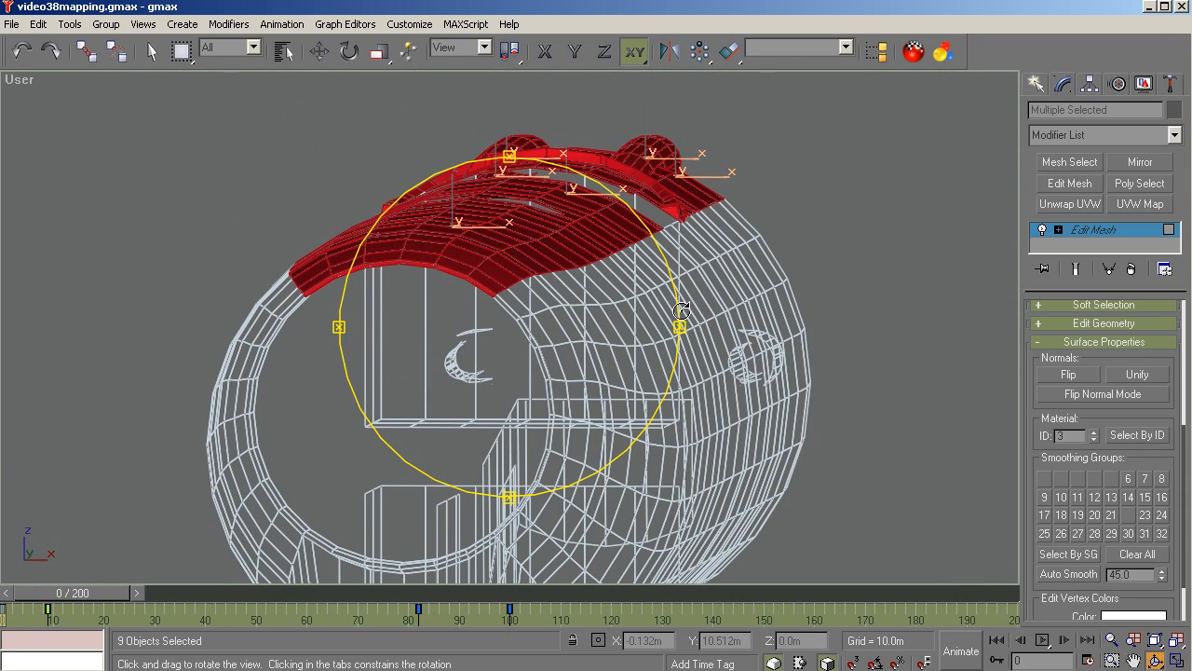
click(1160, 436)
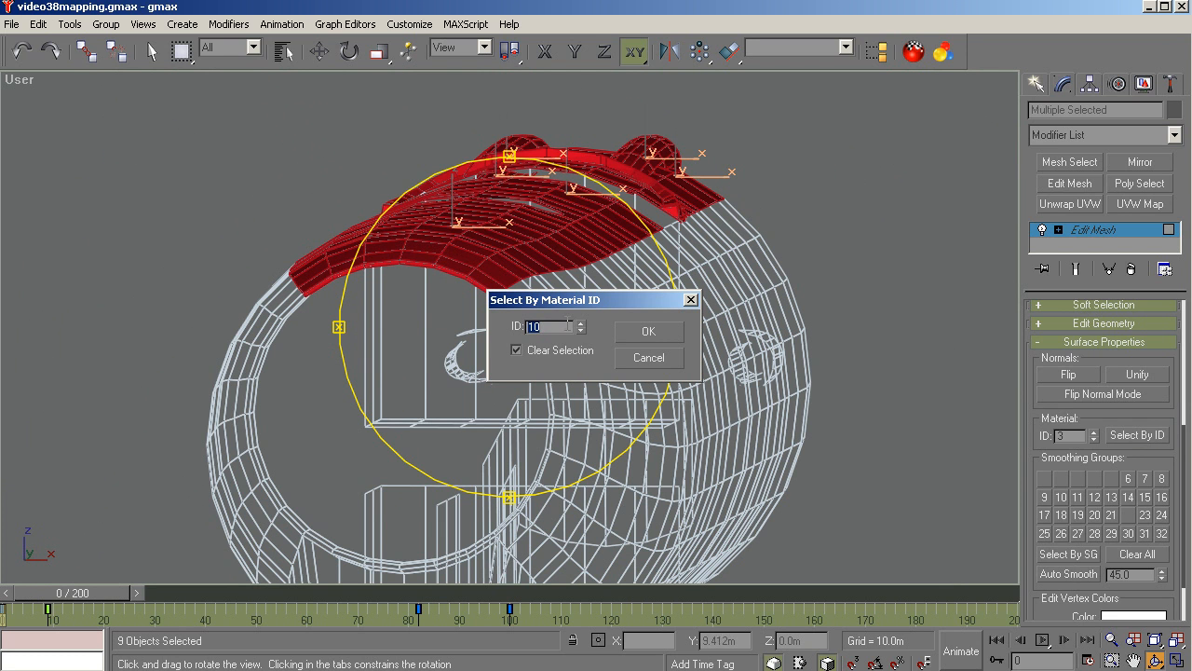
drag(588, 302, 911, 386)
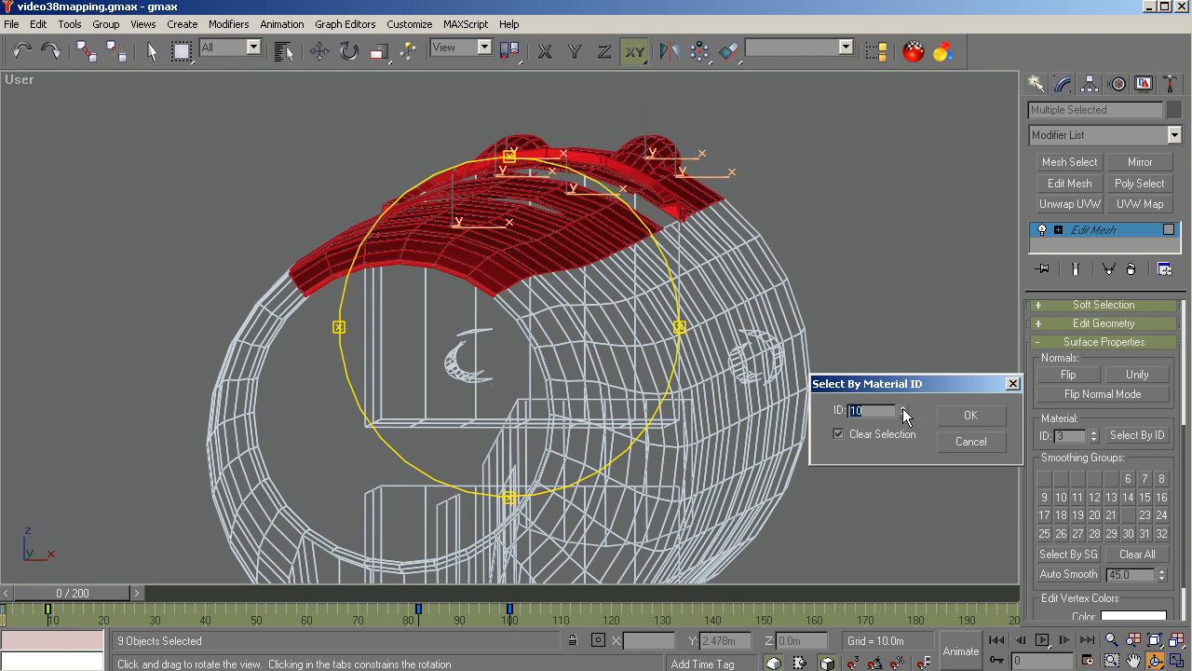
text(1)
click(970, 416)
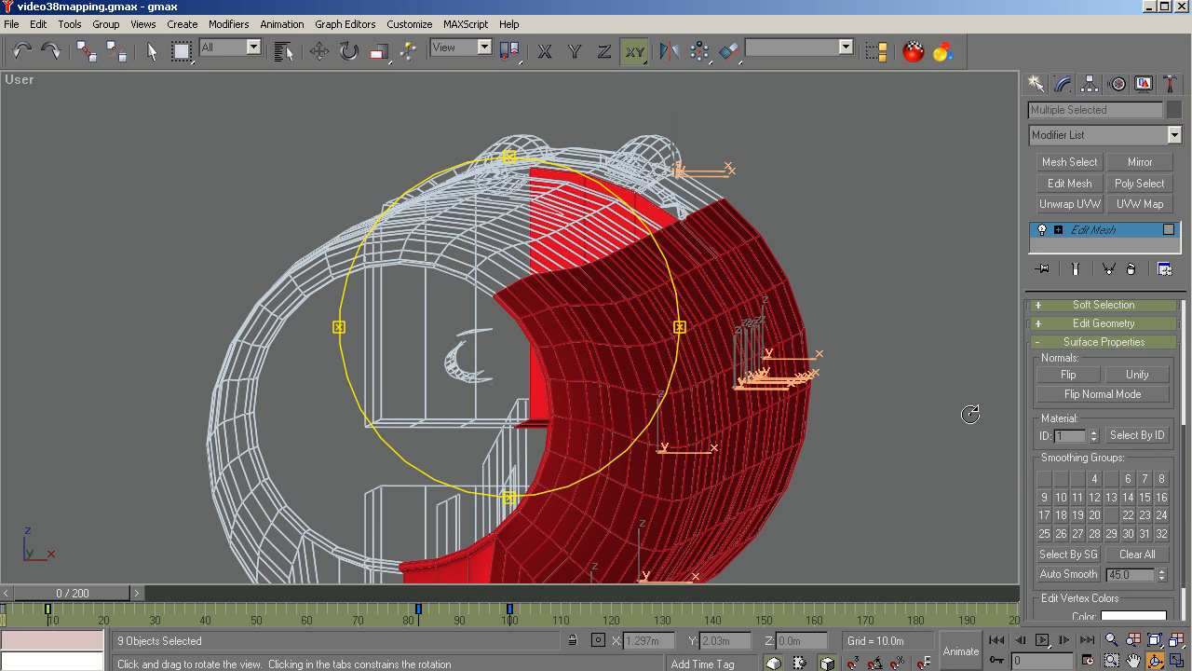
Select all polygons with material ID 3 to check the top section from behind the fuselage.
click(1135, 433)
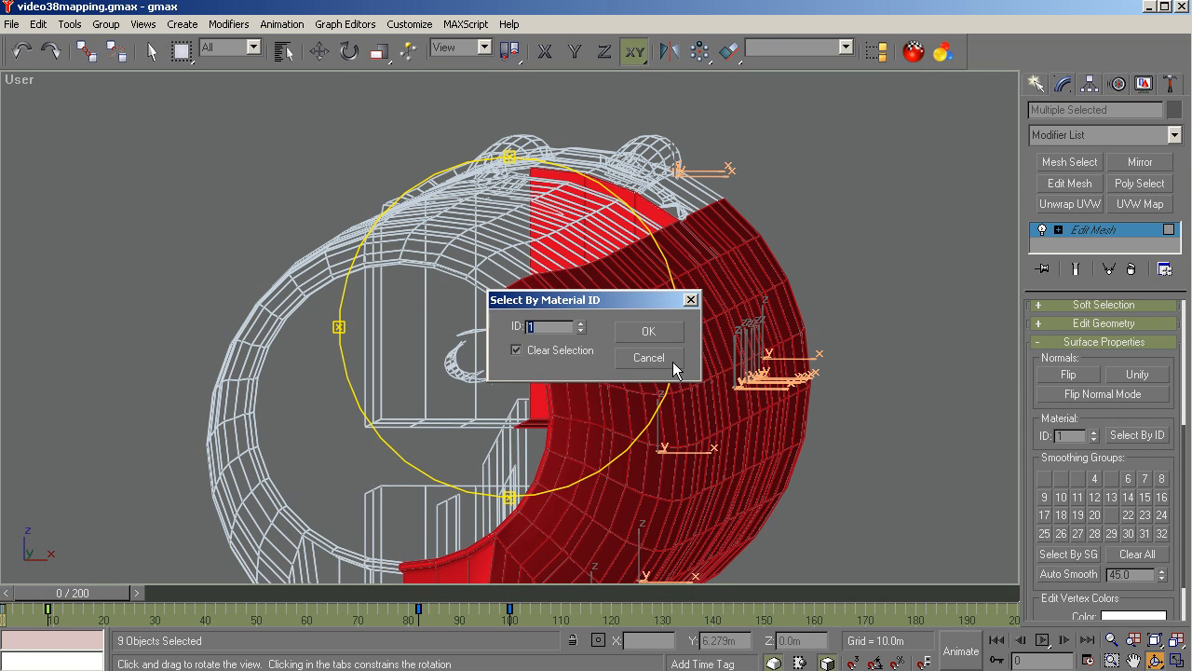
click(631, 331)
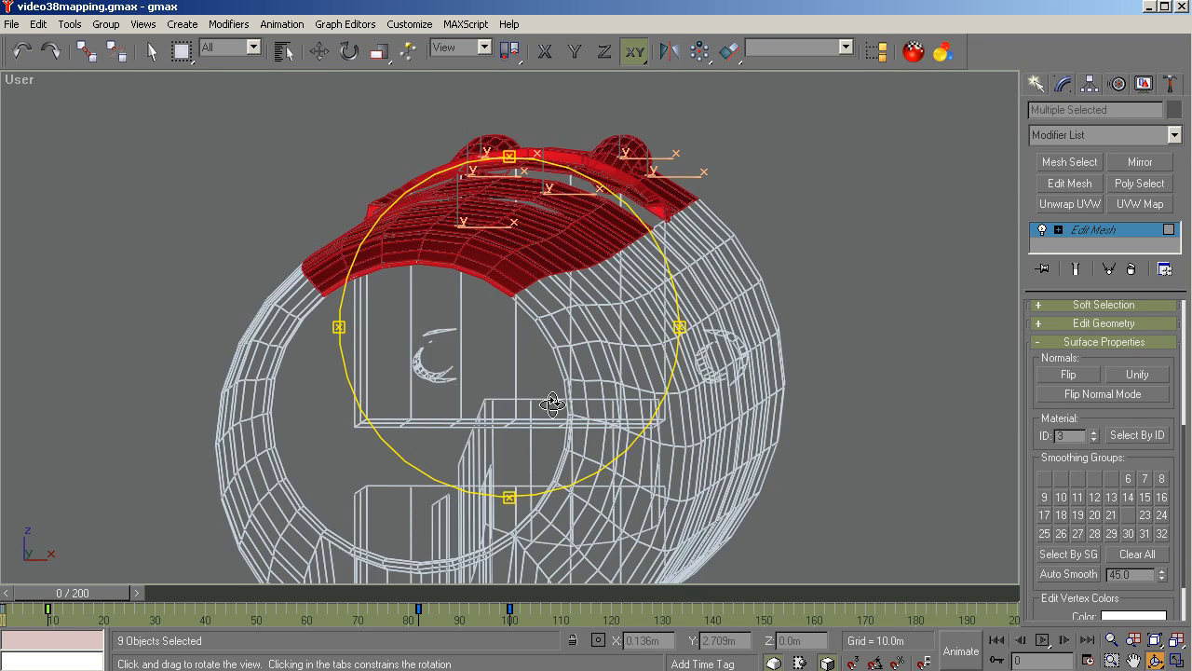
drag(553, 402, 569, 404)
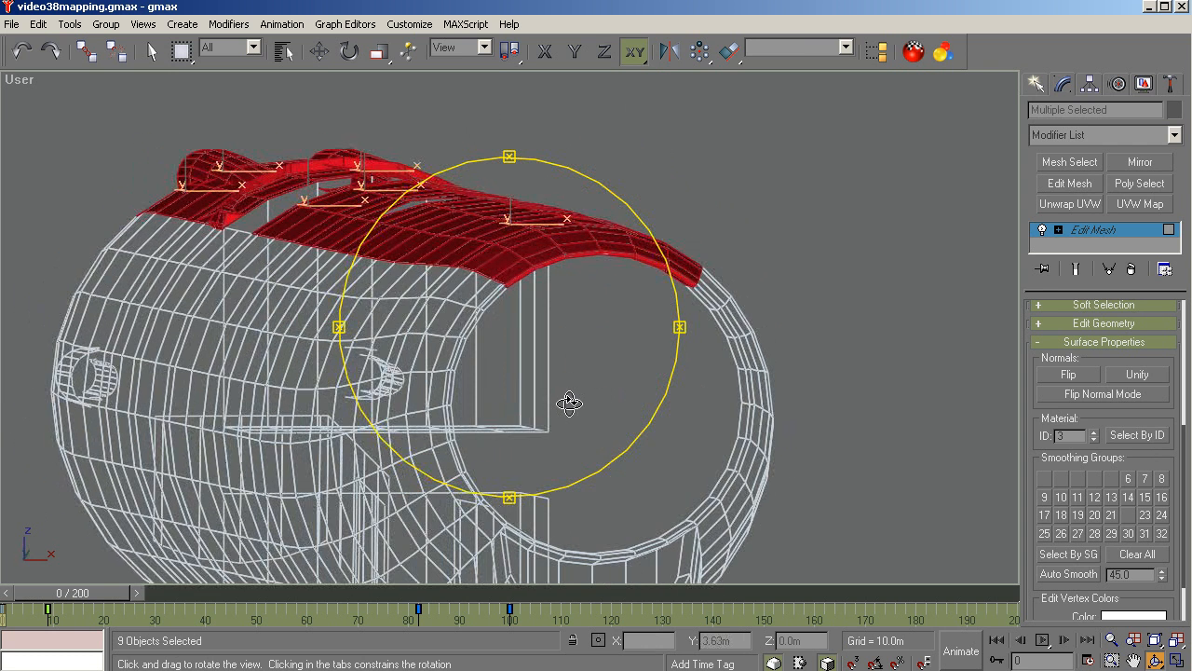
Select all polygons with material ID 2 and inspect that side from the tail, the nose and the Back view.
click(1156, 437)
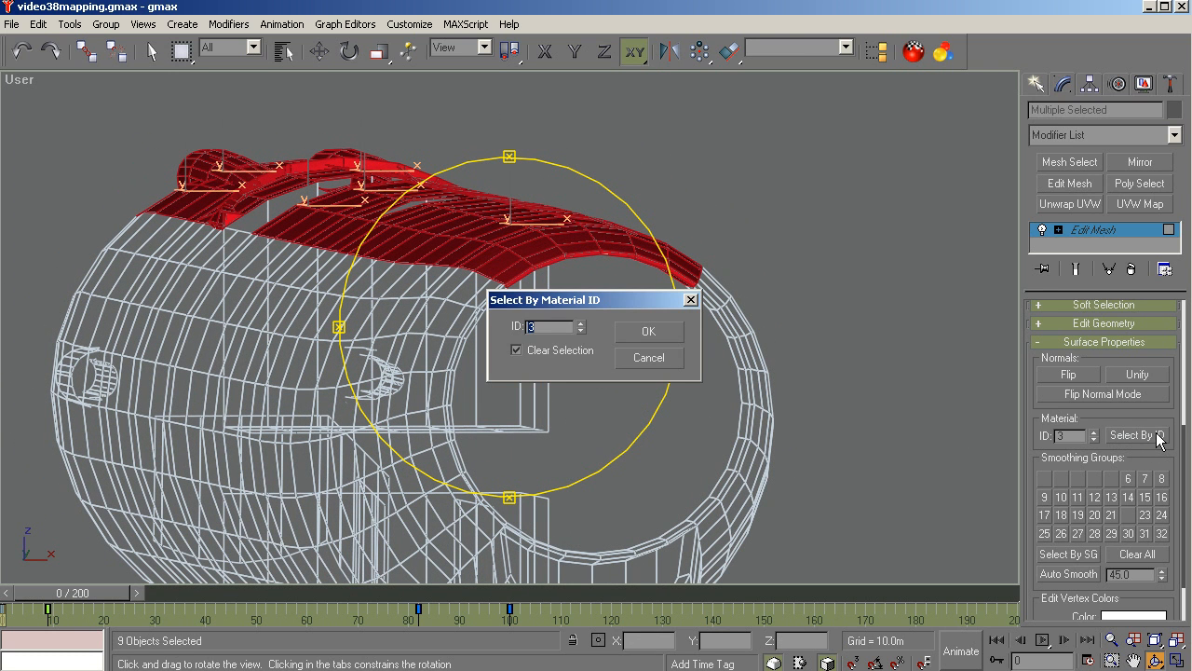
click(580, 330)
click(647, 332)
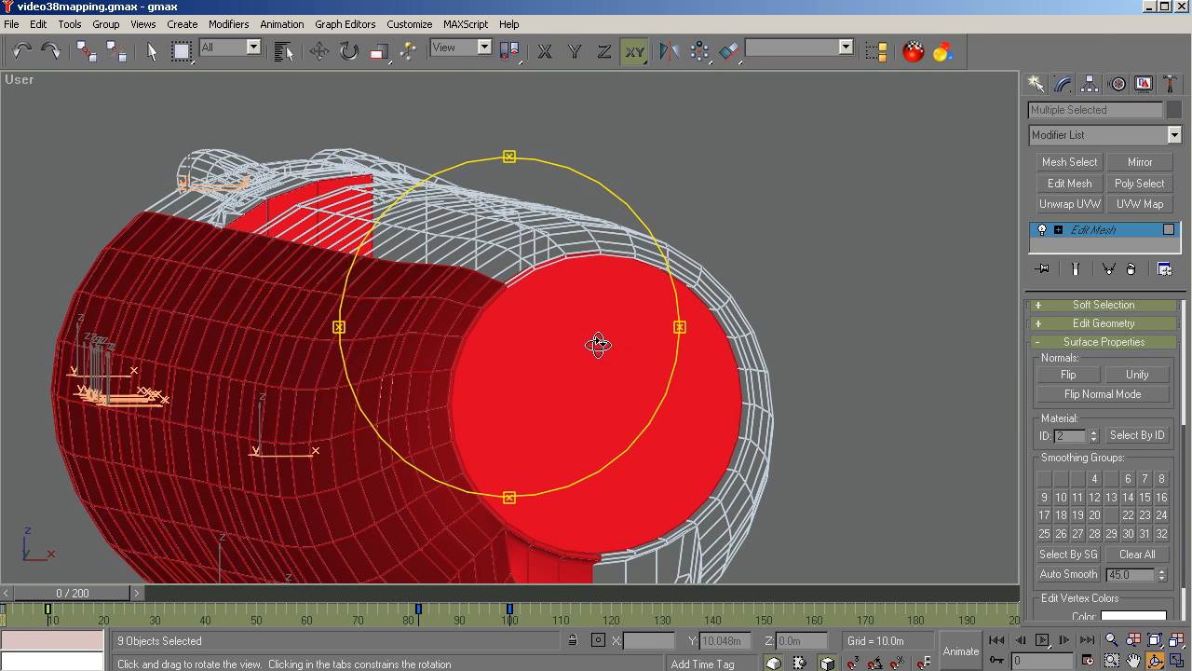
drag(596, 341, 929, 338)
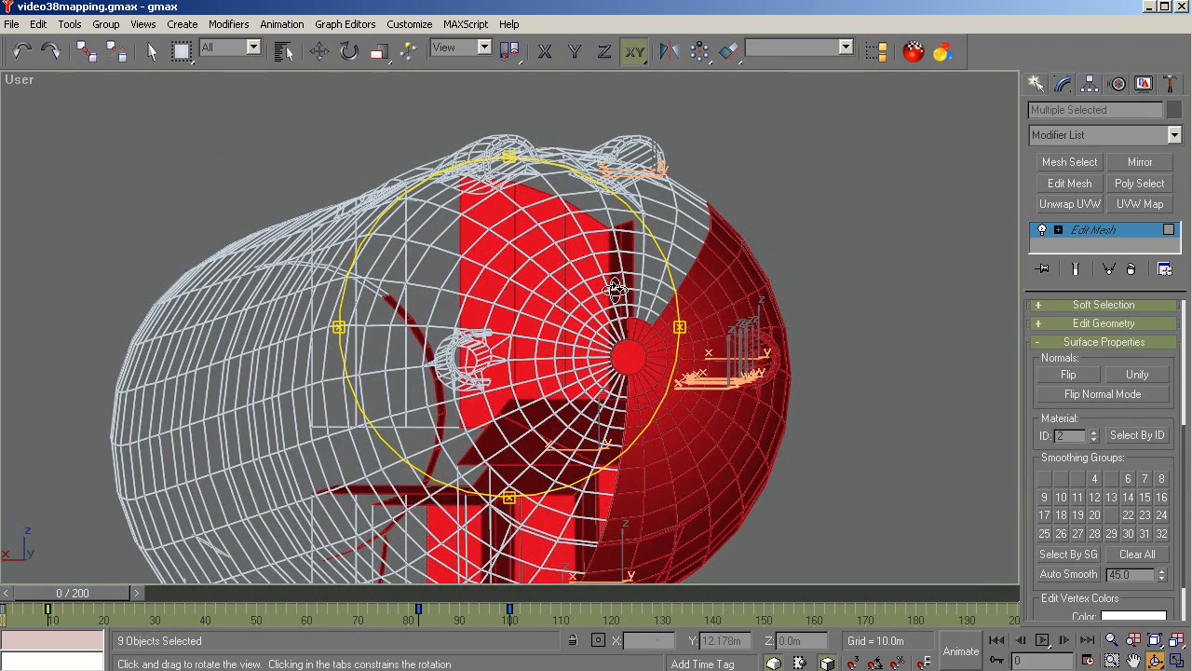
drag(559, 291, 751, 252)
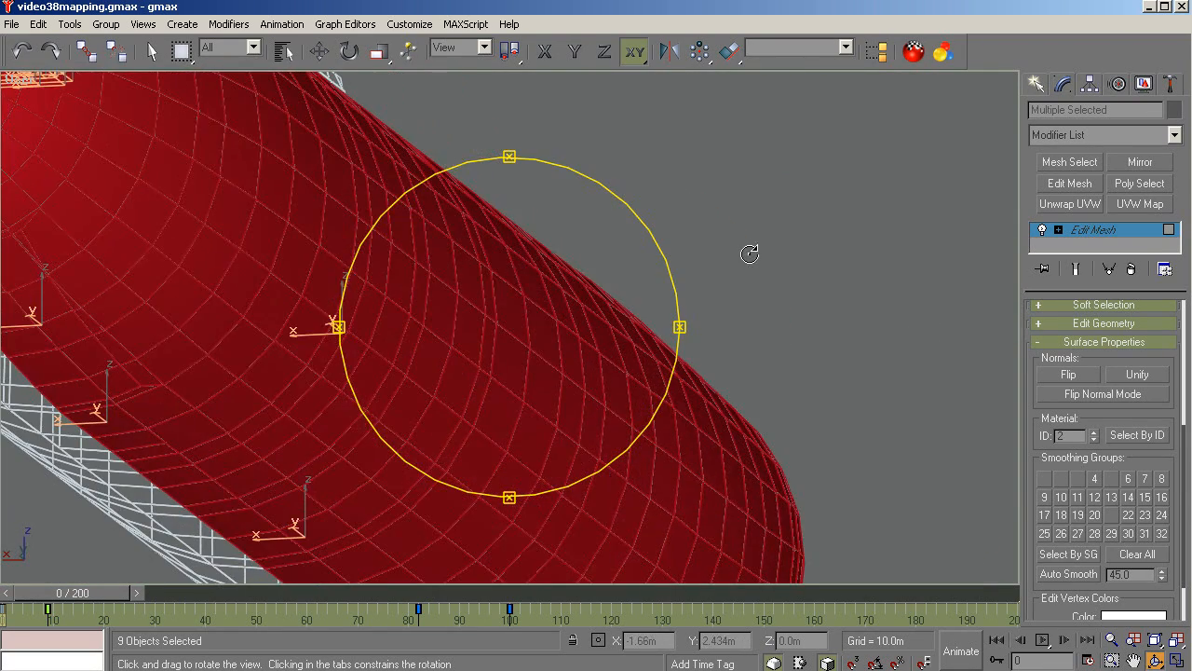
key(k)
scroll(491, 181, down, 3)
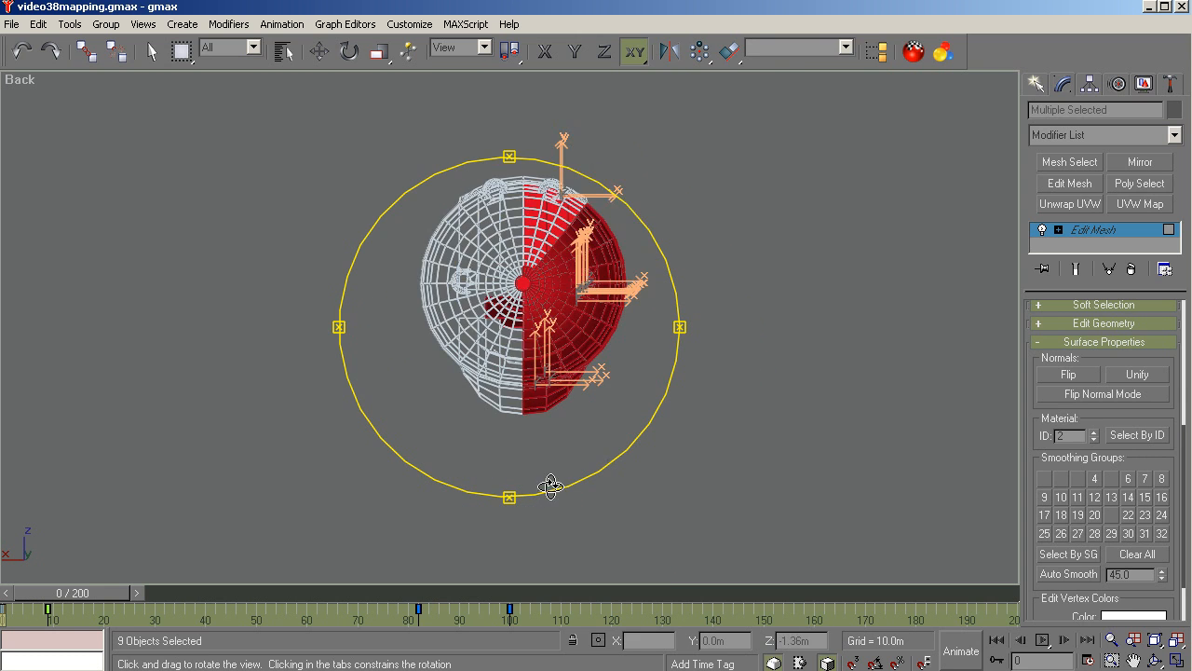
scroll(551, 461, up, 3)
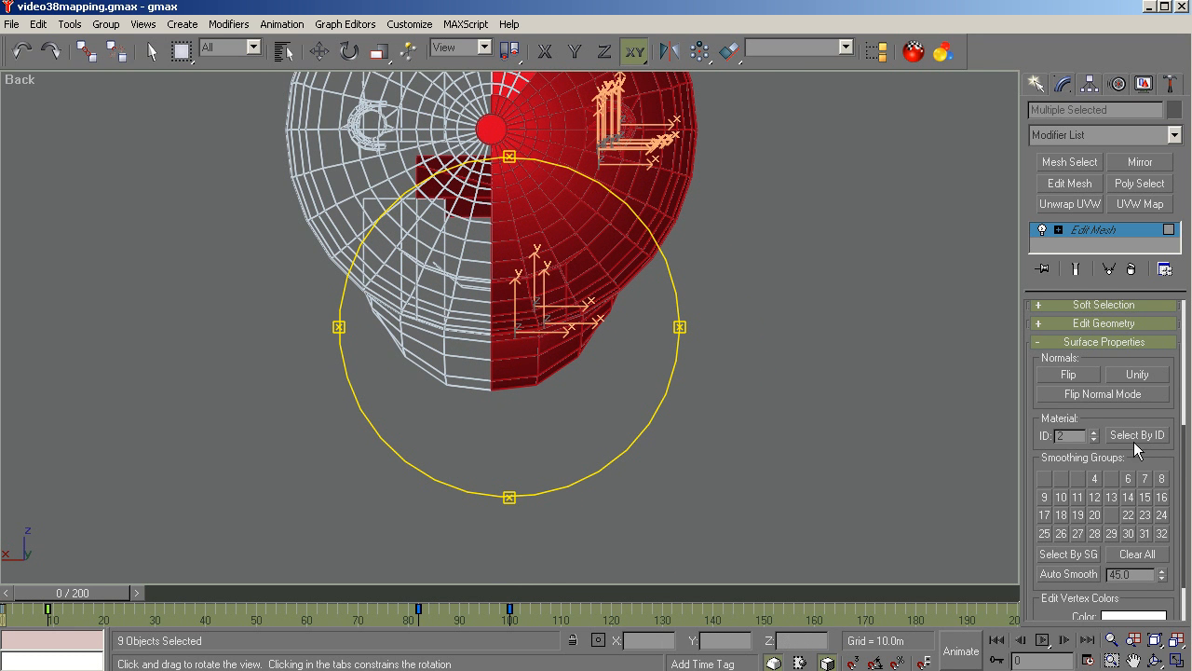
Clear the polygon selection and show the model shaded in the Back view with Ignore Backfacing turned on.
right_click(886, 416)
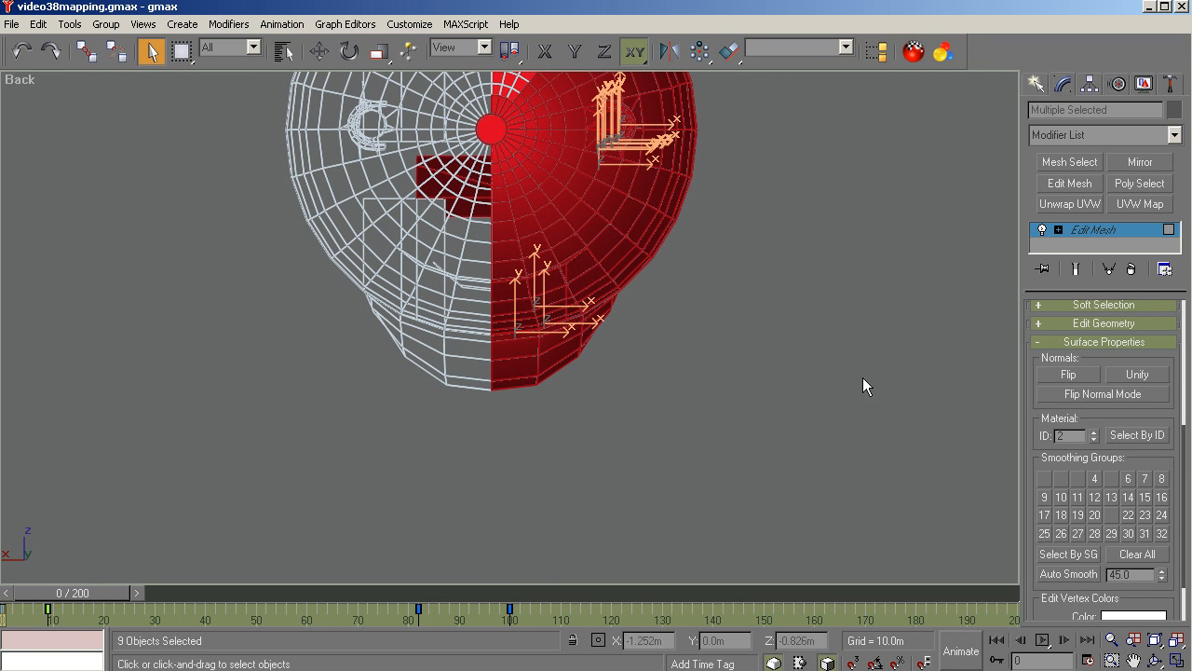
click(880, 371)
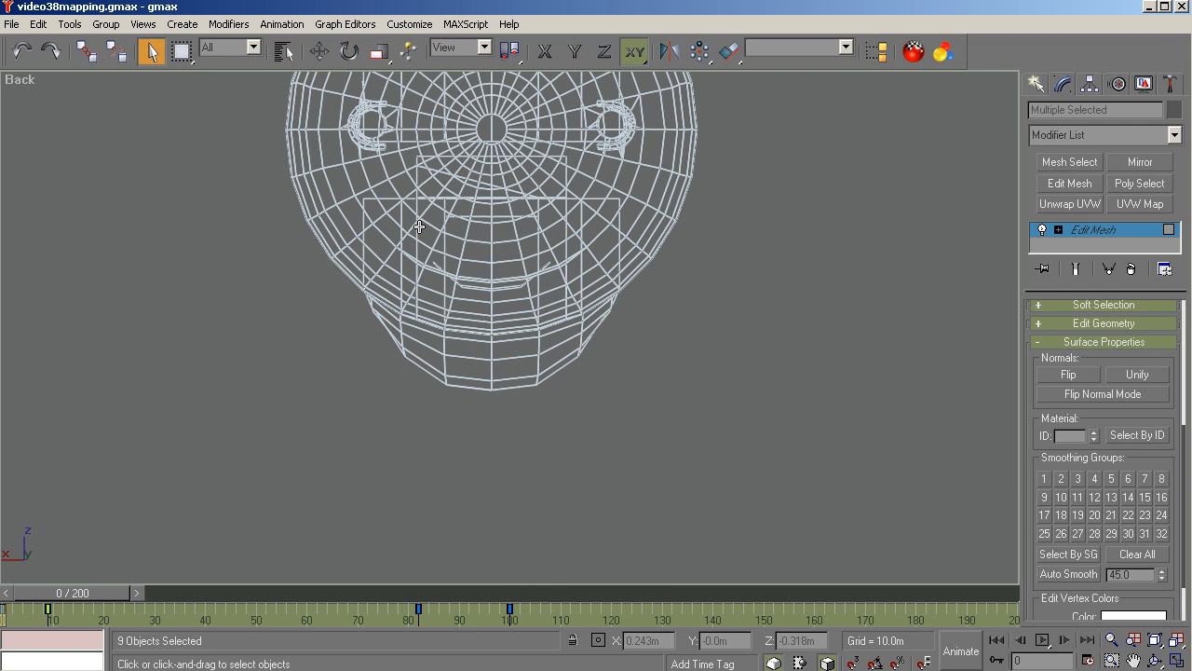
key(F3)
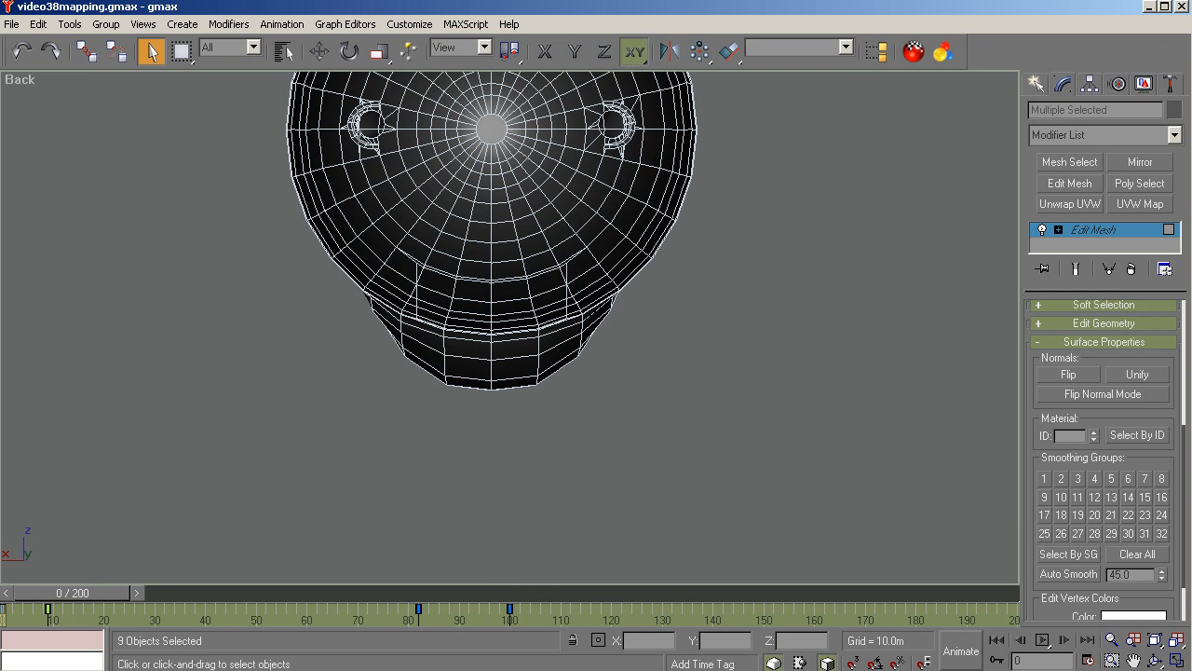
click(1134, 660)
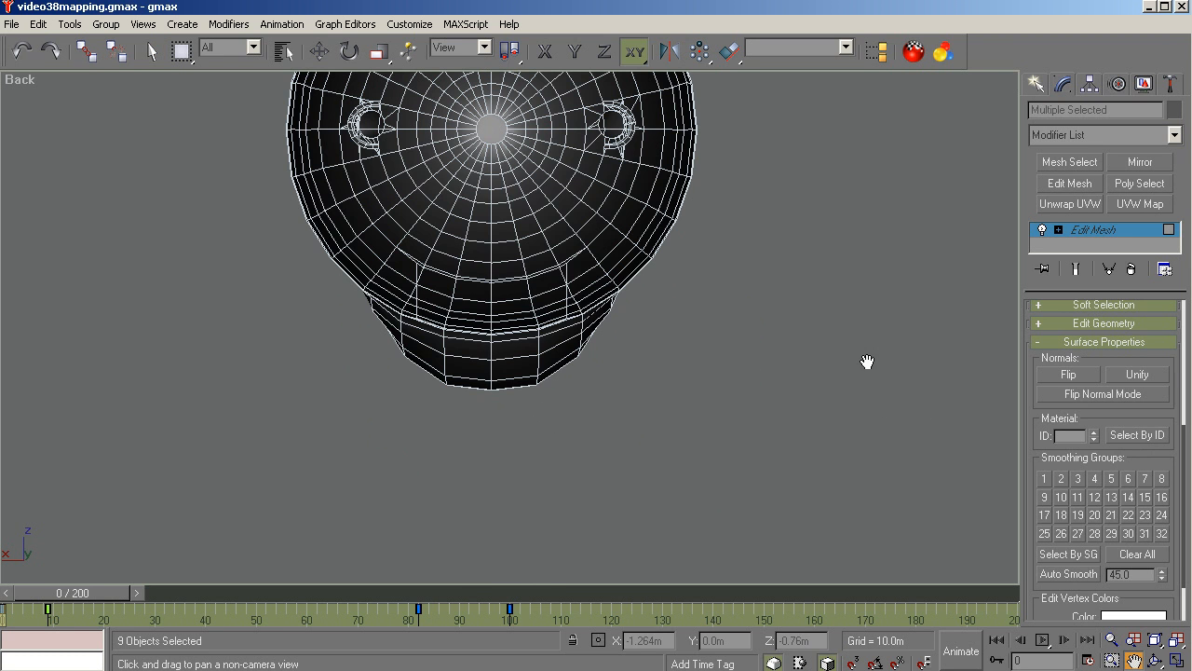
drag(867, 361, 862, 500)
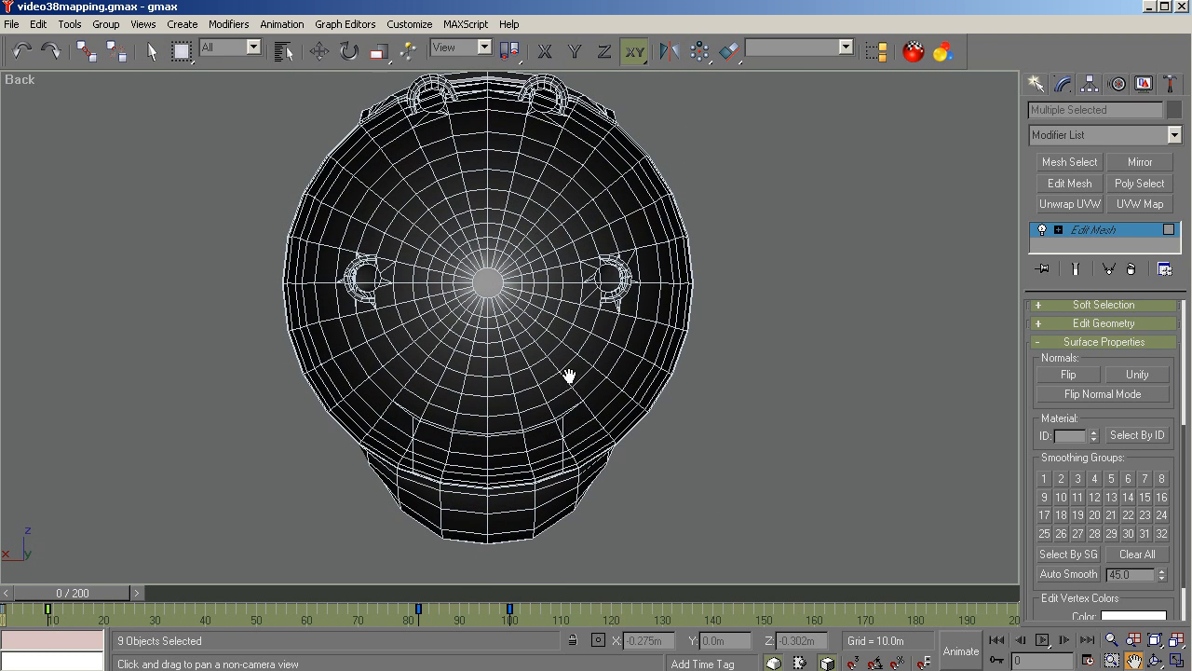
click(1184, 335)
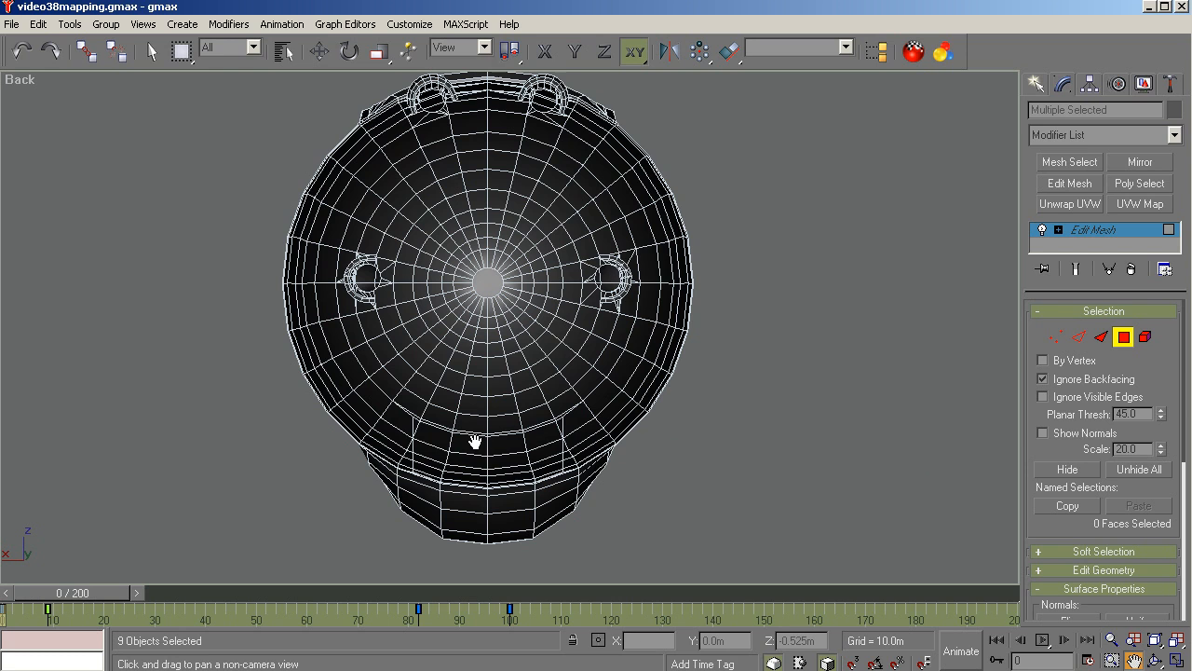
right_click(588, 441)
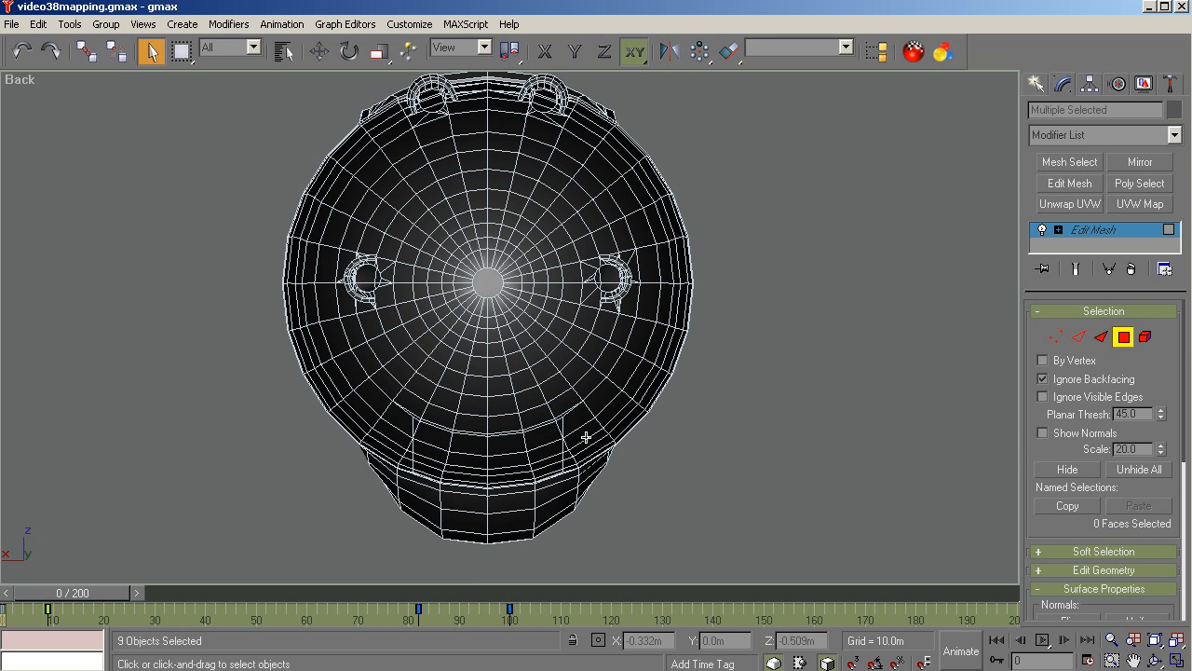
Select the curved row of polygons across the underside of the nose, from one side to the other.
click(582, 432)
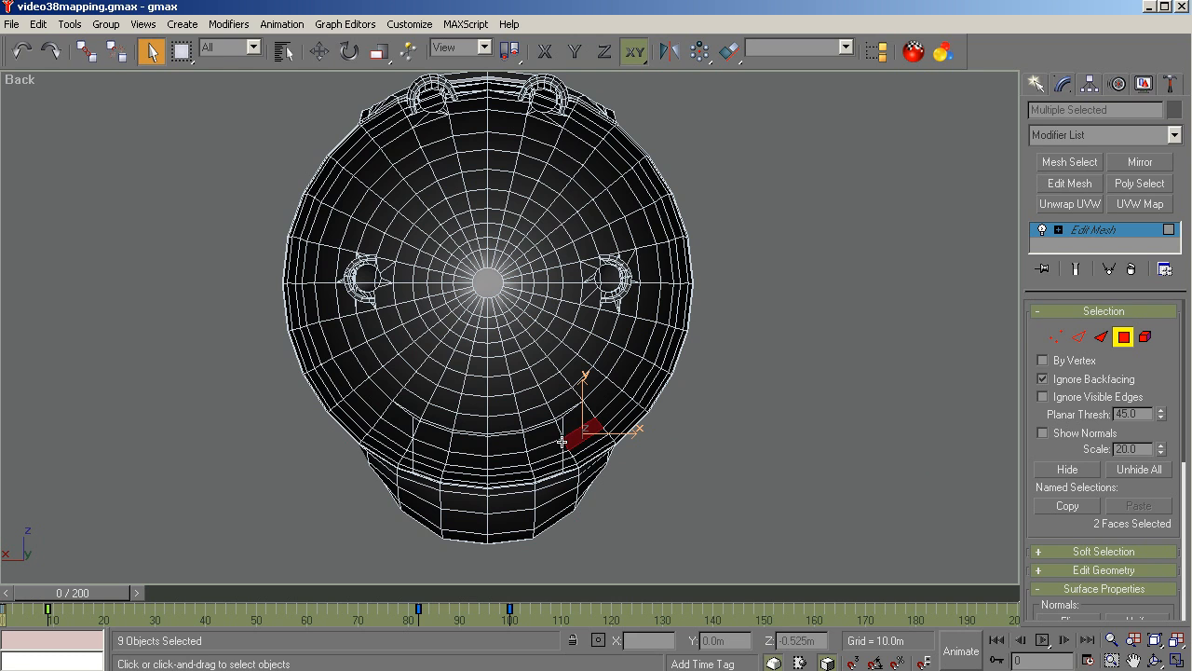
ctrl+click(553, 445)
ctrl+click(499, 463)
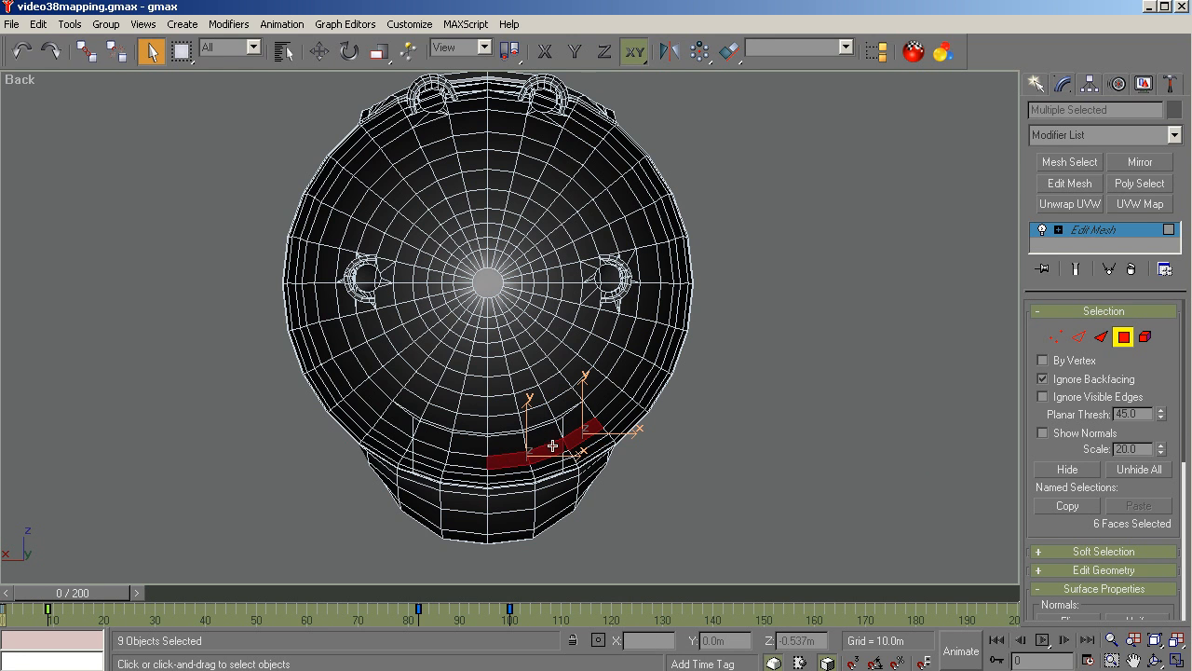
ctrl+click(463, 461)
ctrl+click(441, 457)
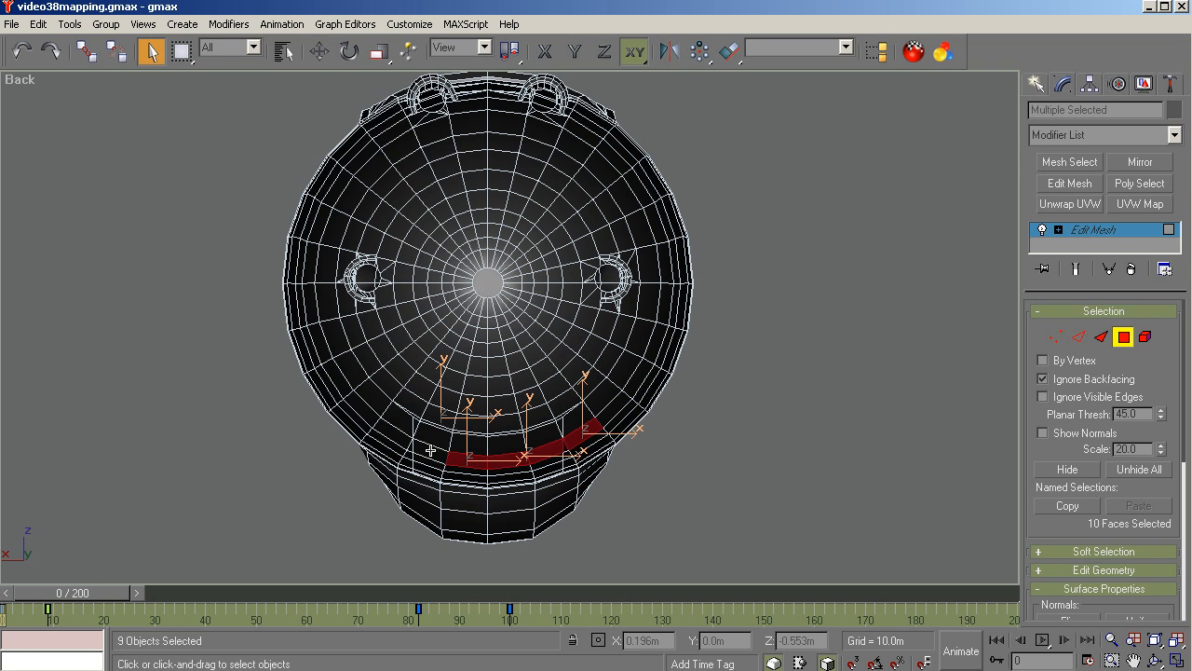
ctrl+click(429, 451)
ctrl+click(406, 441)
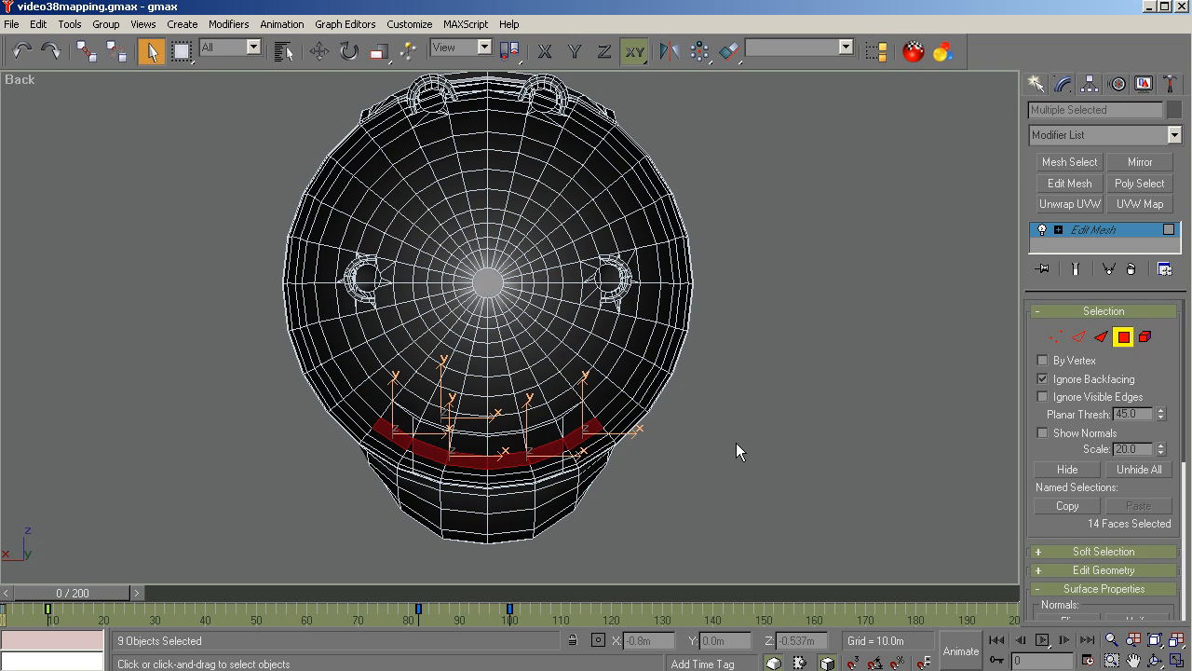
Show the nose underside selection in the Right view and turn Ignore Backfacing off.
key(r)
scroll(742, 400, up, 3)
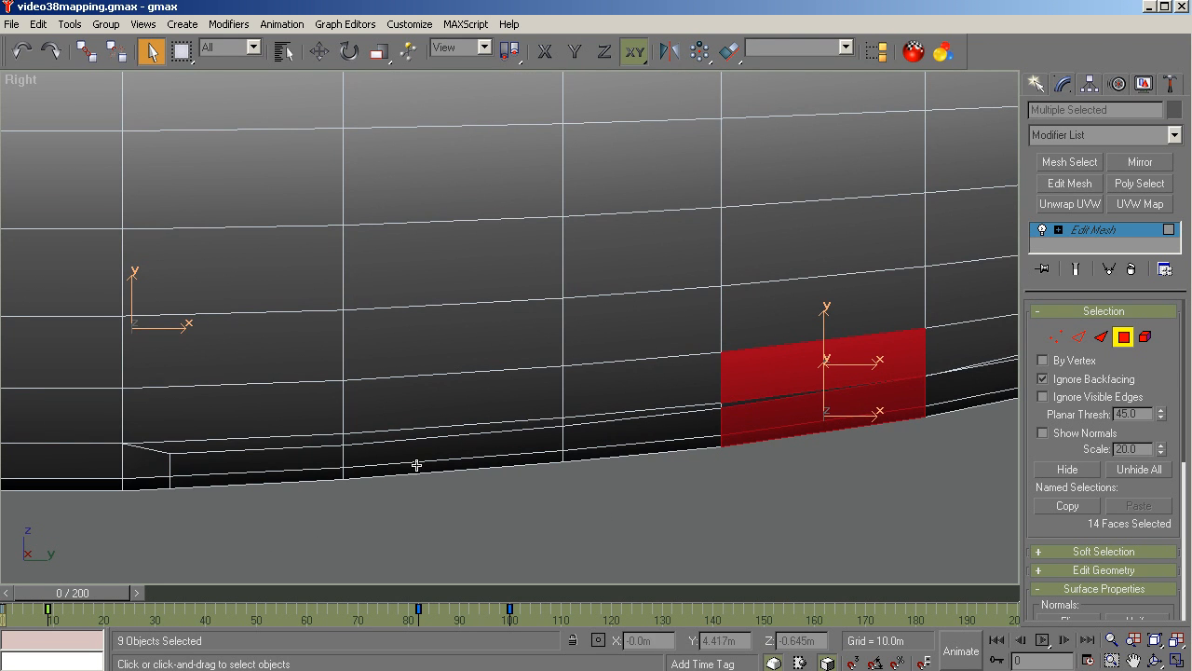
scroll(385, 447, down, 1)
scroll(652, 439, up, 4)
scroll(651, 414, down, 4)
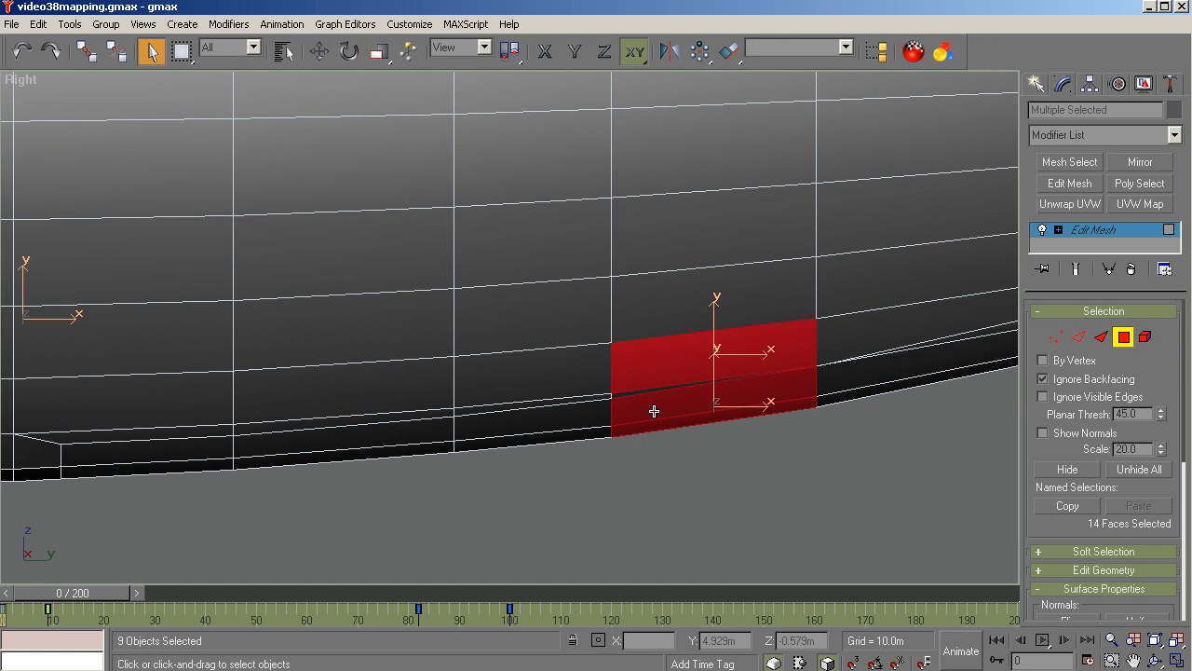
scroll(704, 405, up, 1)
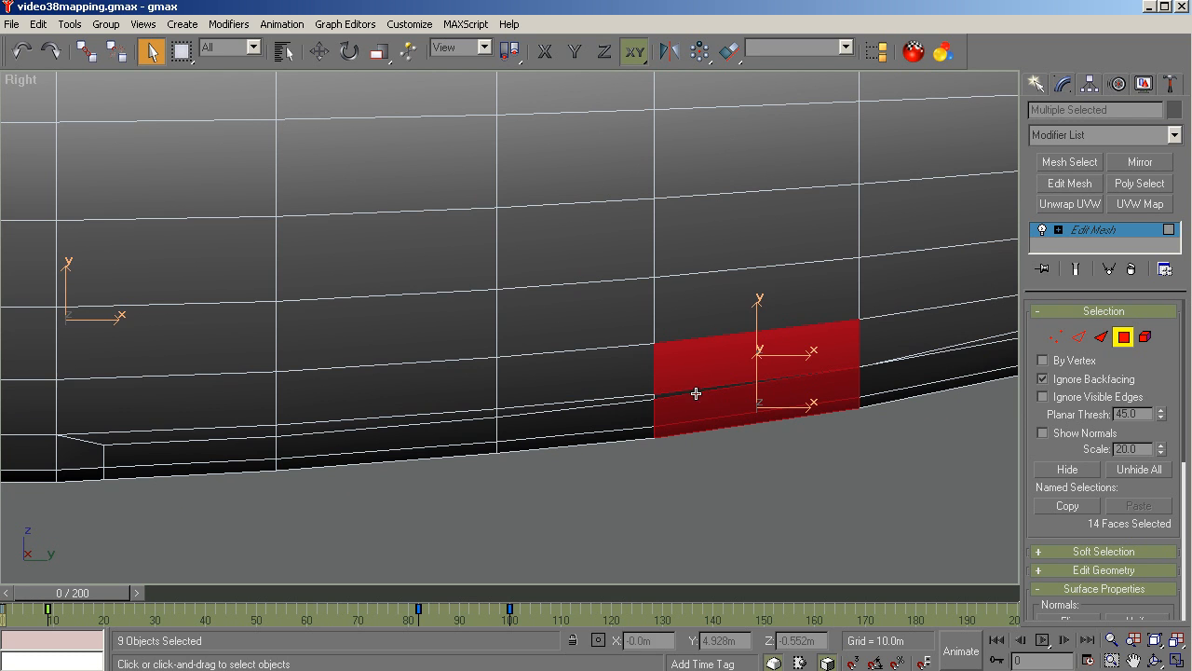
scroll(490, 466, down, 2)
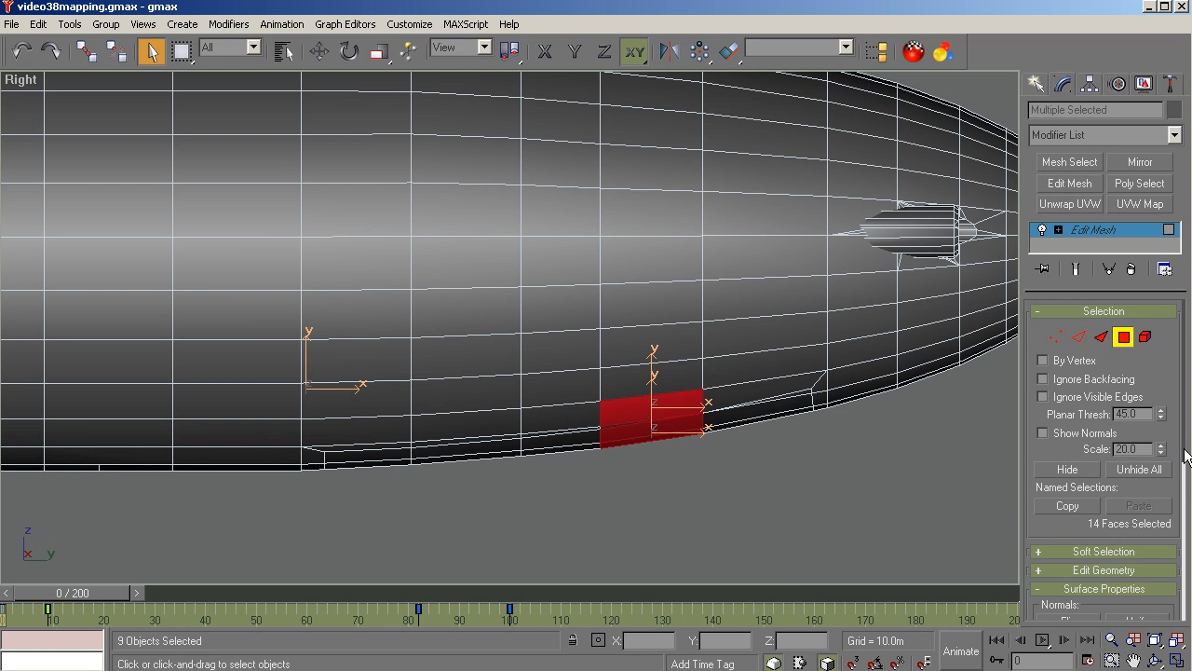
scroll(1187, 456, down, 5)
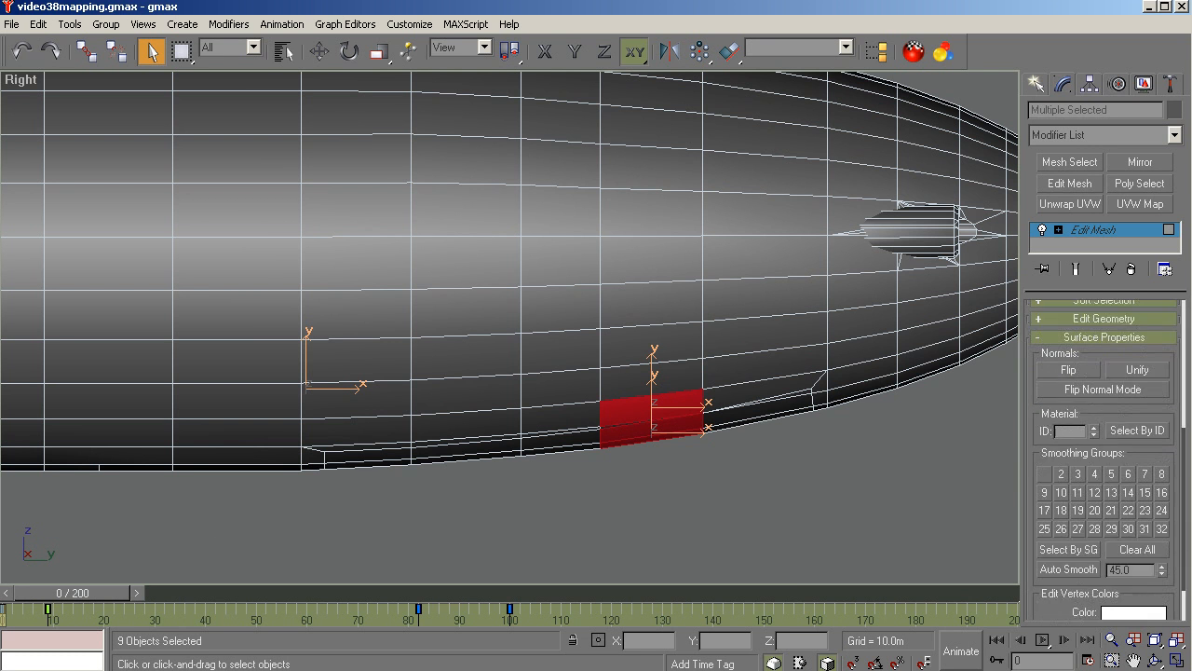
scroll(1104, 456, down, 1)
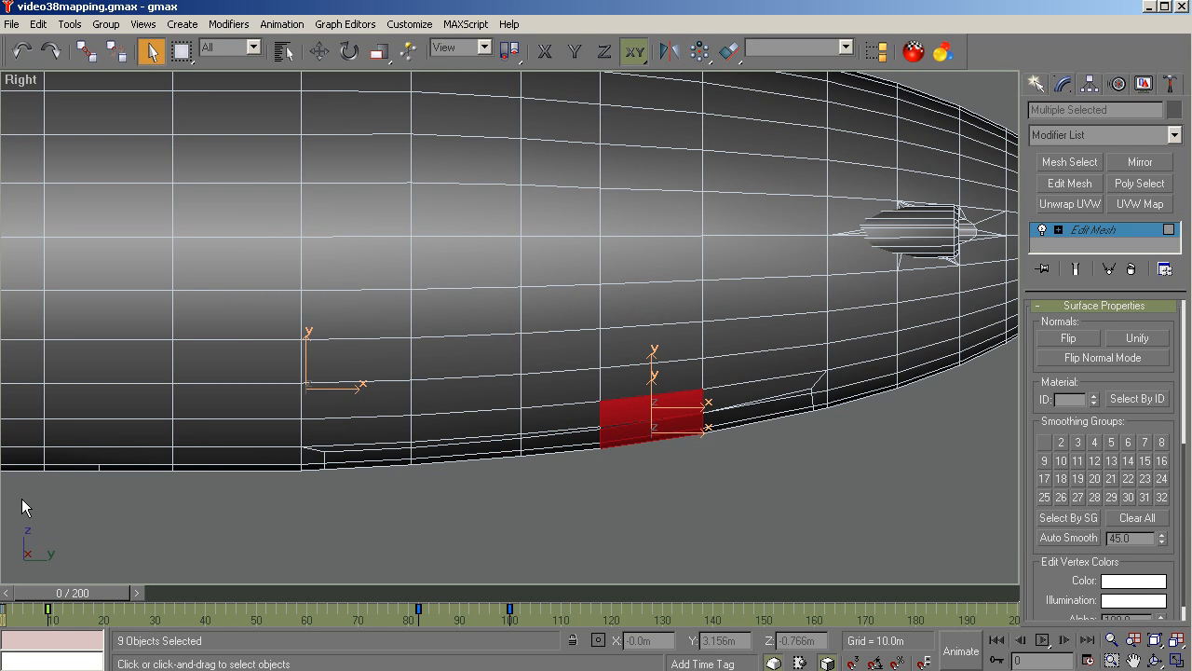
Add the underside polygon strip to the selection, from the mid-fuselage forward to just below the gun pod.
drag(21, 498, 603, 430)
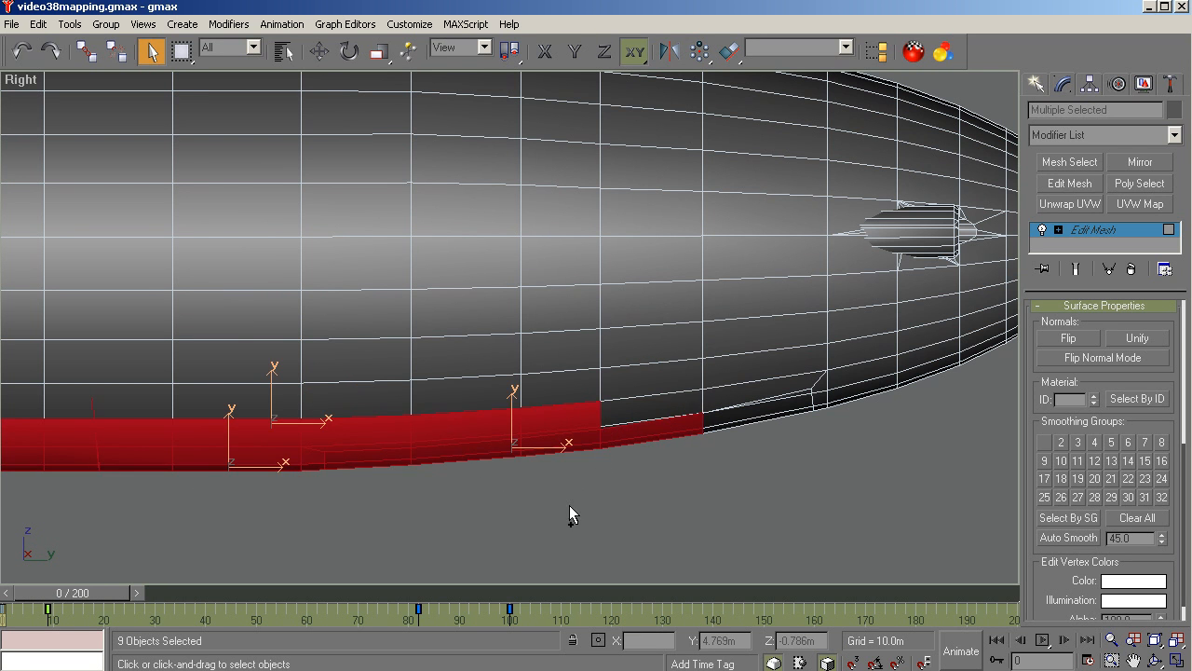
drag(569, 505, 657, 425)
ctrl+drag(686, 472, 744, 400)
ctrl+drag(806, 461, 865, 393)
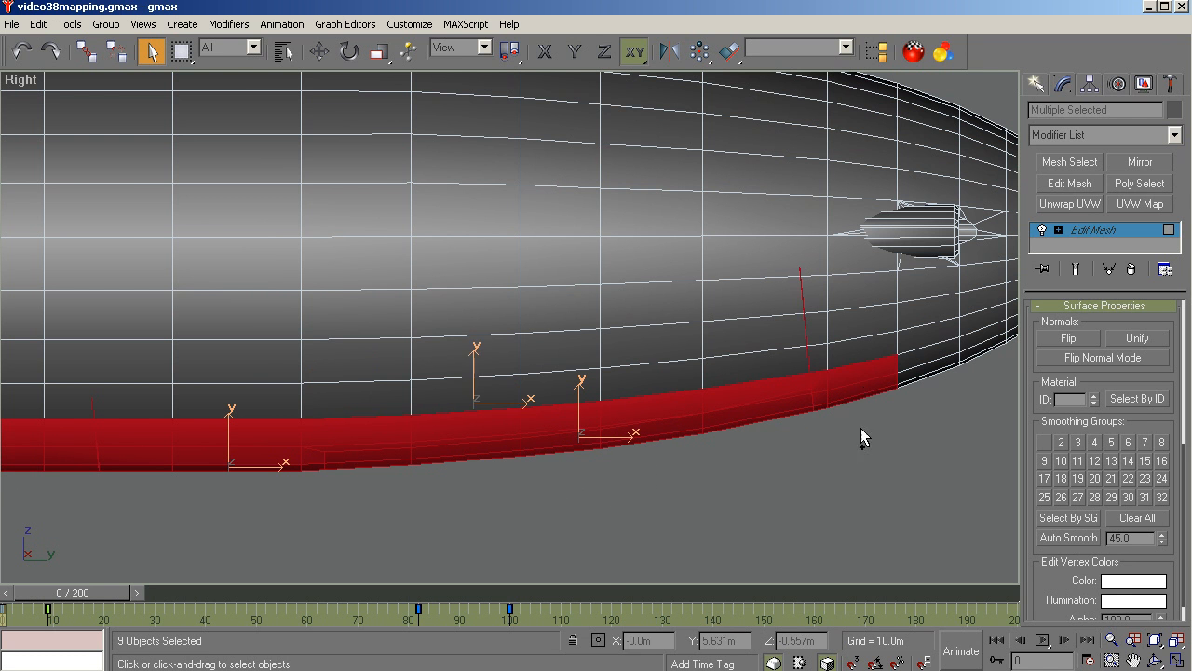
Extend the polygon selection along the lowest rows of the nose, from below the gun pod to near the nose tip.
scroll(499, 490, down, 1)
scroll(908, 433, up, 1)
scroll(875, 431, up, 2)
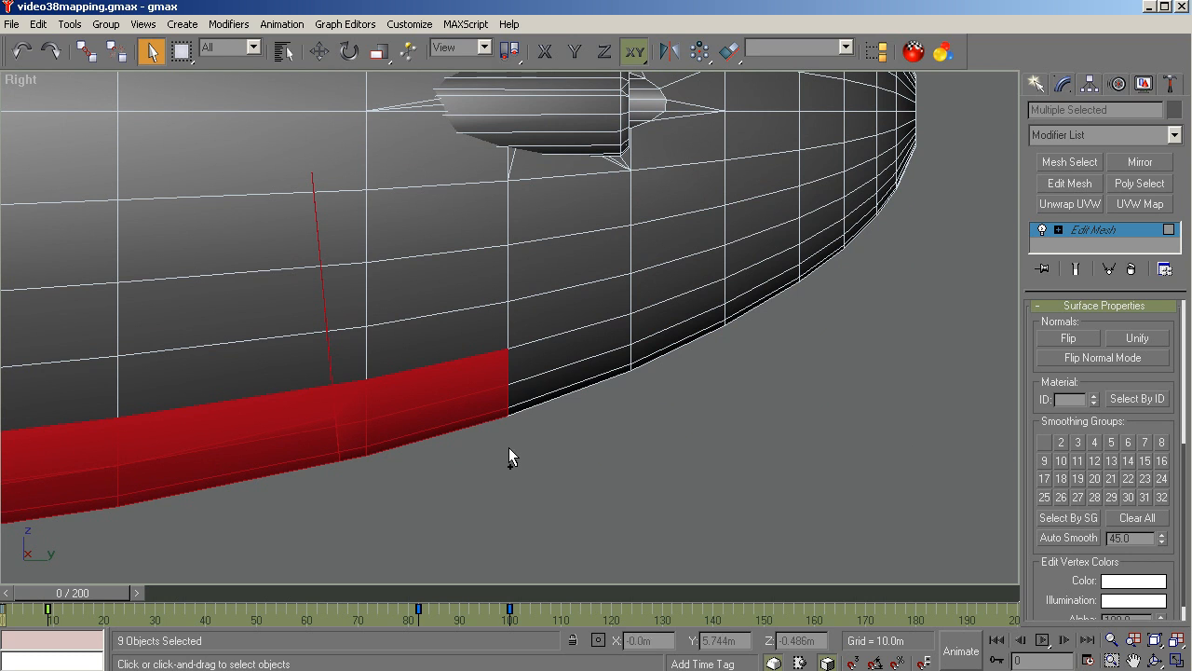
ctrl+drag(502, 461, 566, 379)
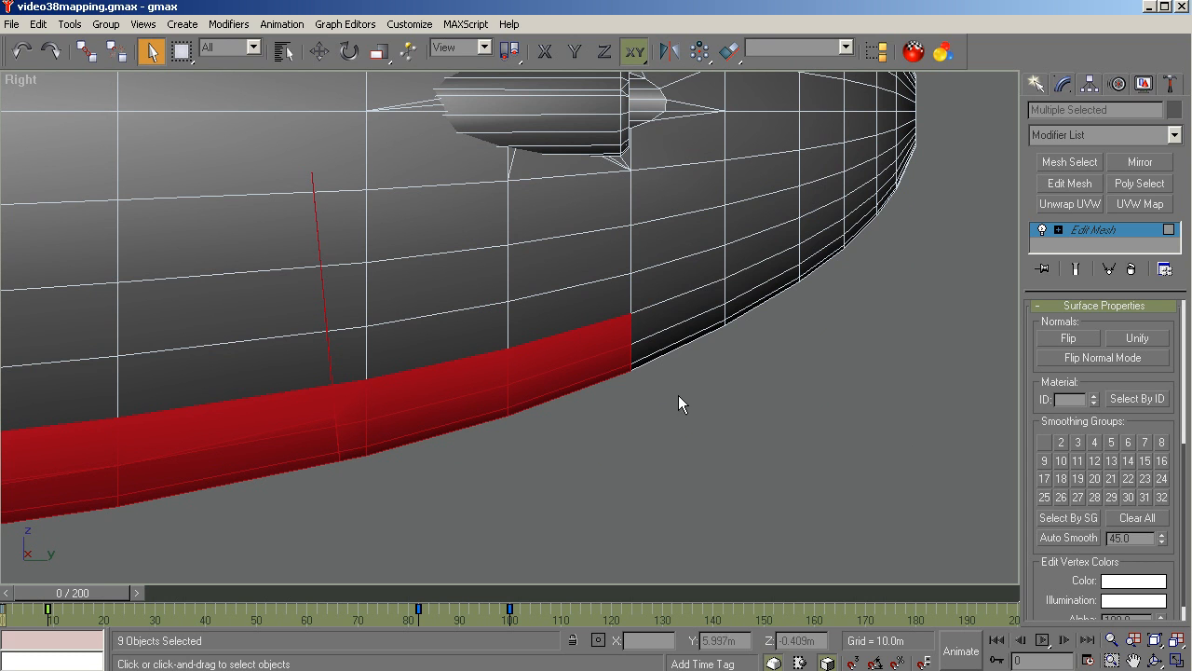
ctrl+drag(641, 389, 737, 374)
ctrl+drag(773, 295, 805, 317)
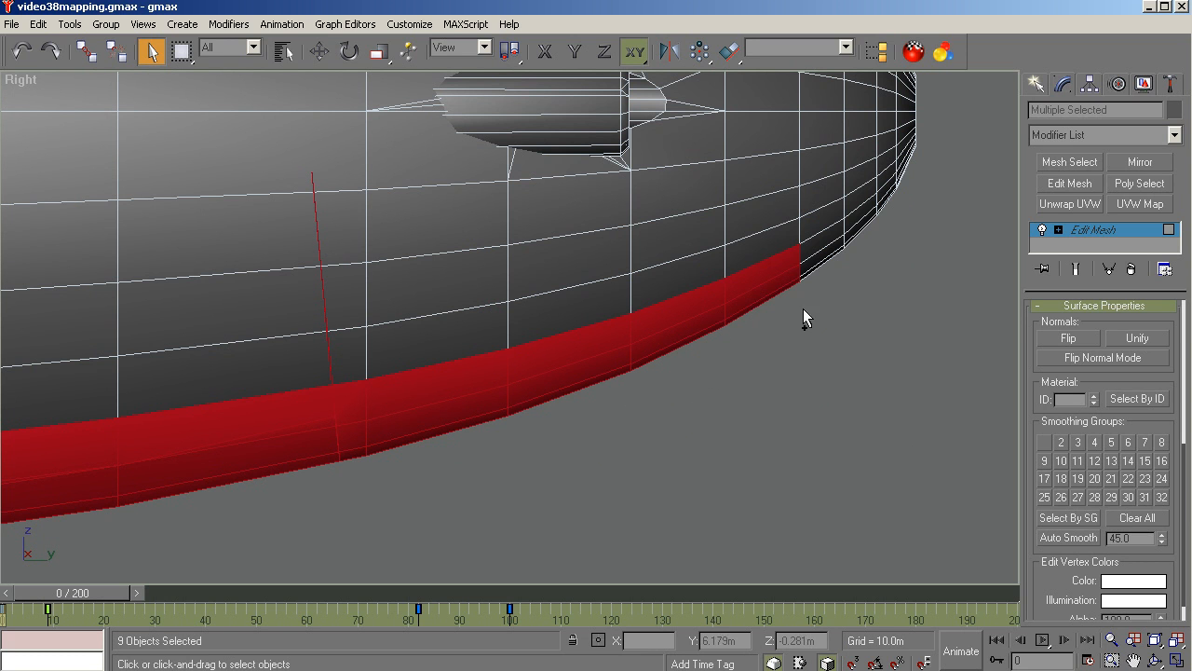
ctrl+drag(834, 266, 834, 264)
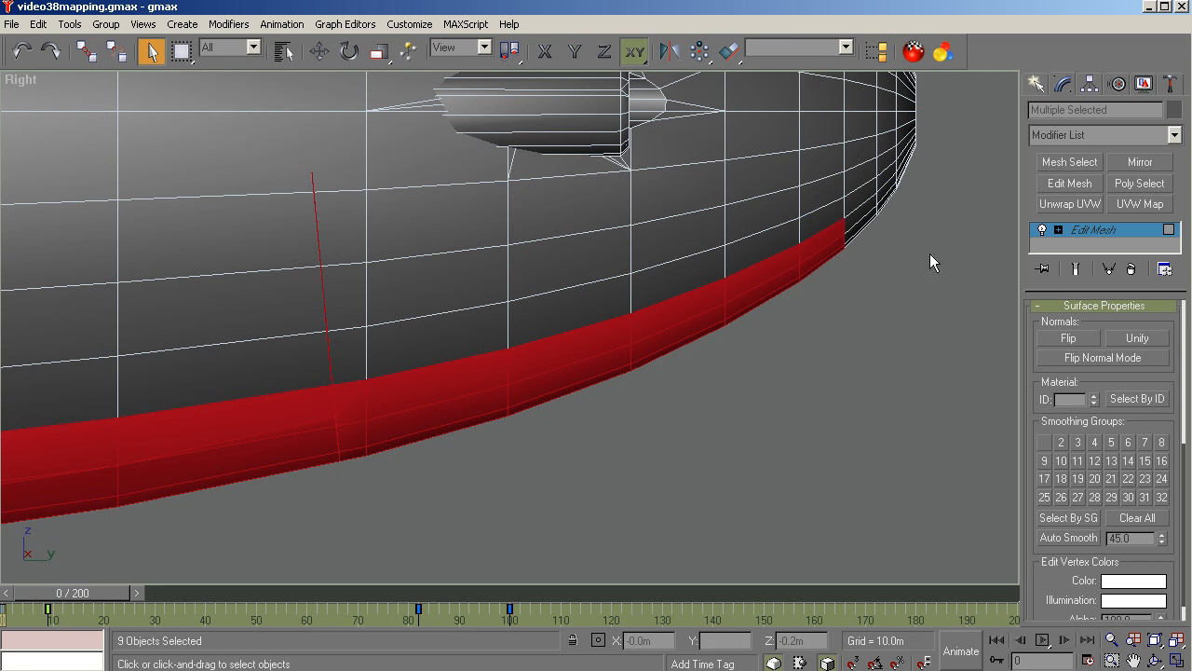
scroll(964, 177, up, 3)
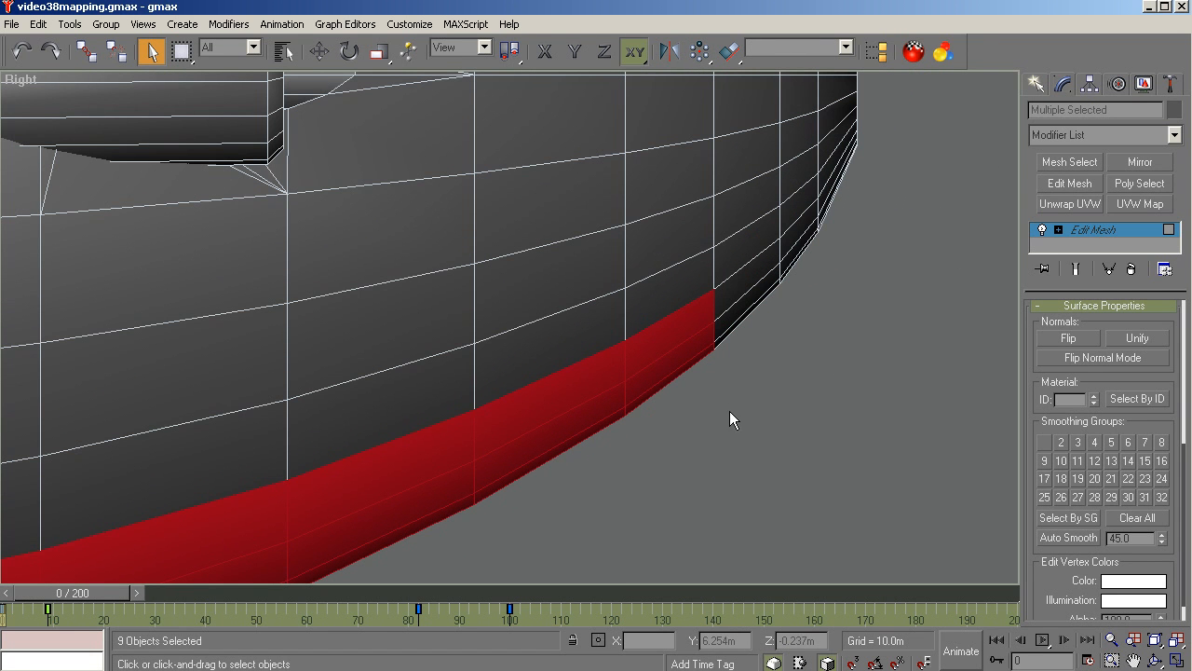
ctrl+drag(756, 301, 824, 251)
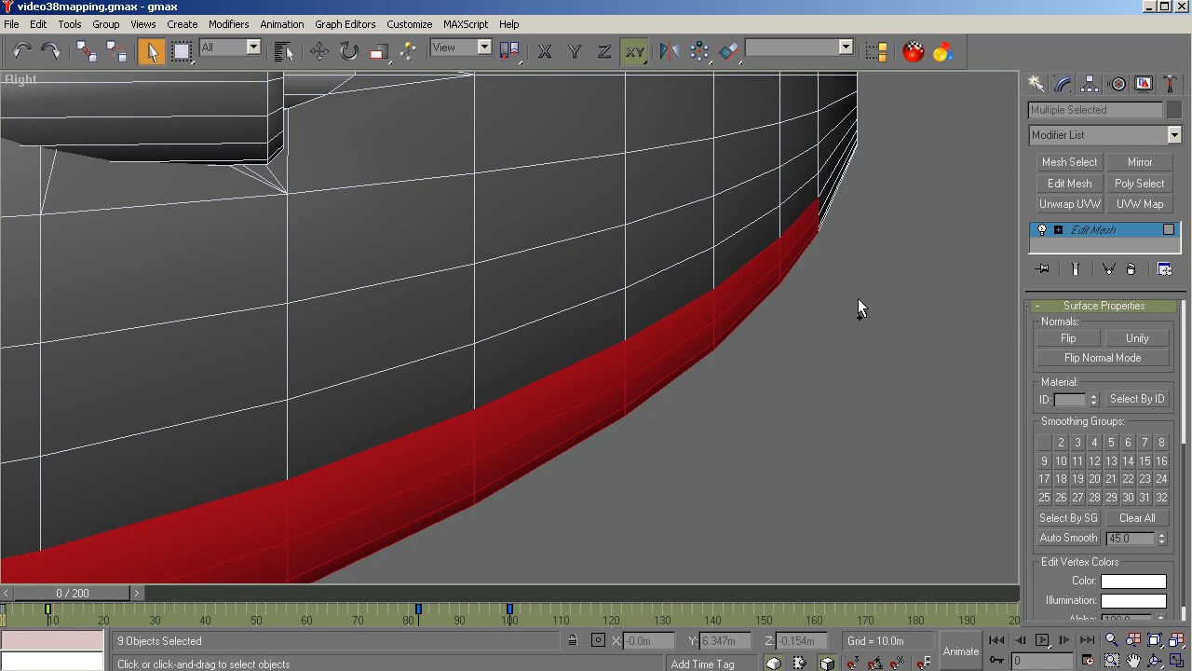
Add the straight underside strip between the rear belly bulge and the forward fuselage to the polygon selection.
scroll(894, 285, down, 6)
scroll(594, 330, up, 6)
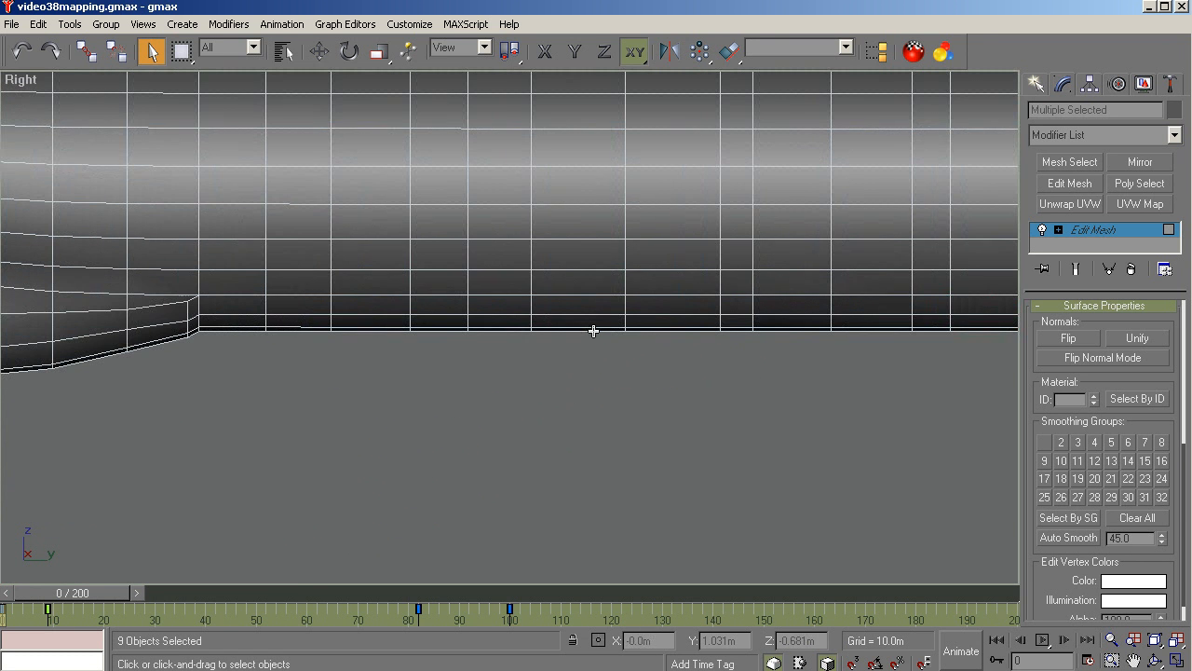
scroll(639, 412, down, 3)
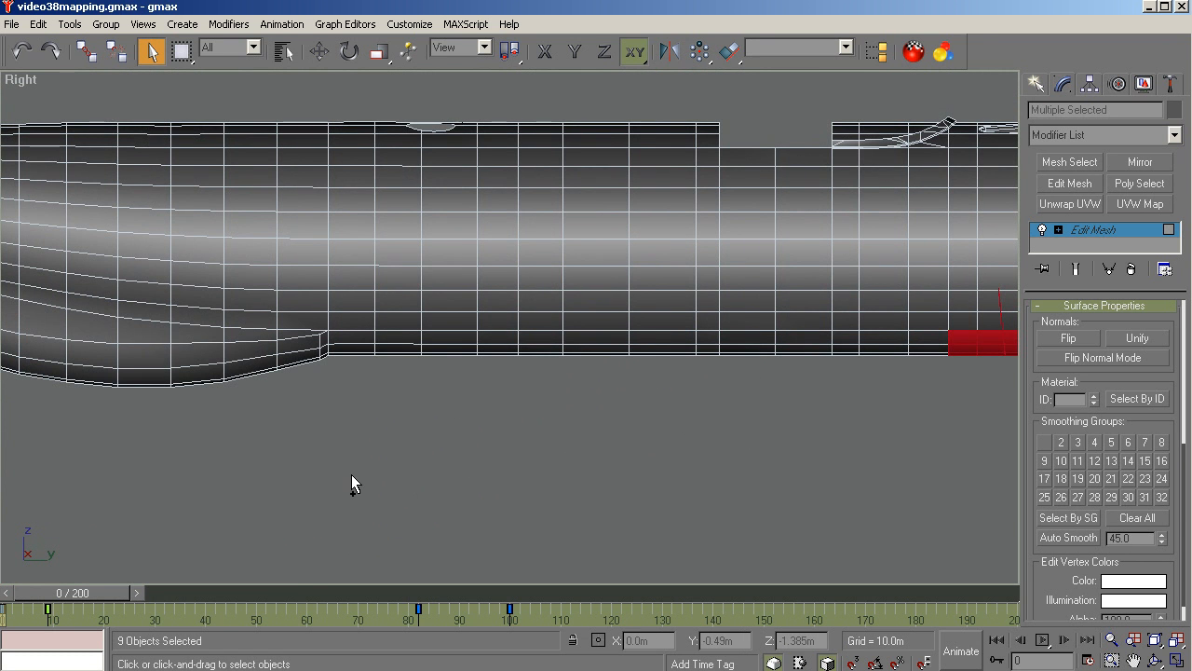
drag(350, 474, 1039, 356)
drag(966, 341, 966, 337)
scroll(313, 389, up, 4)
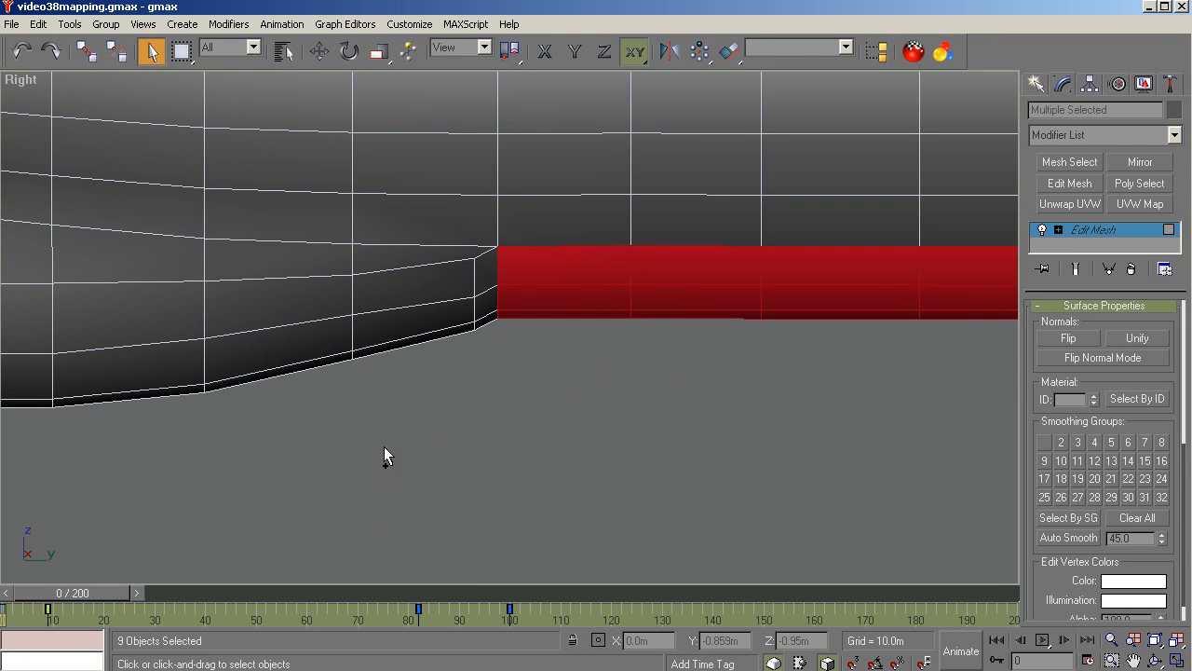
Extend the polygon selection along the underside of the rear belly bulge to the tail end of the fuselage.
ctrl+drag(384, 447, 515, 285)
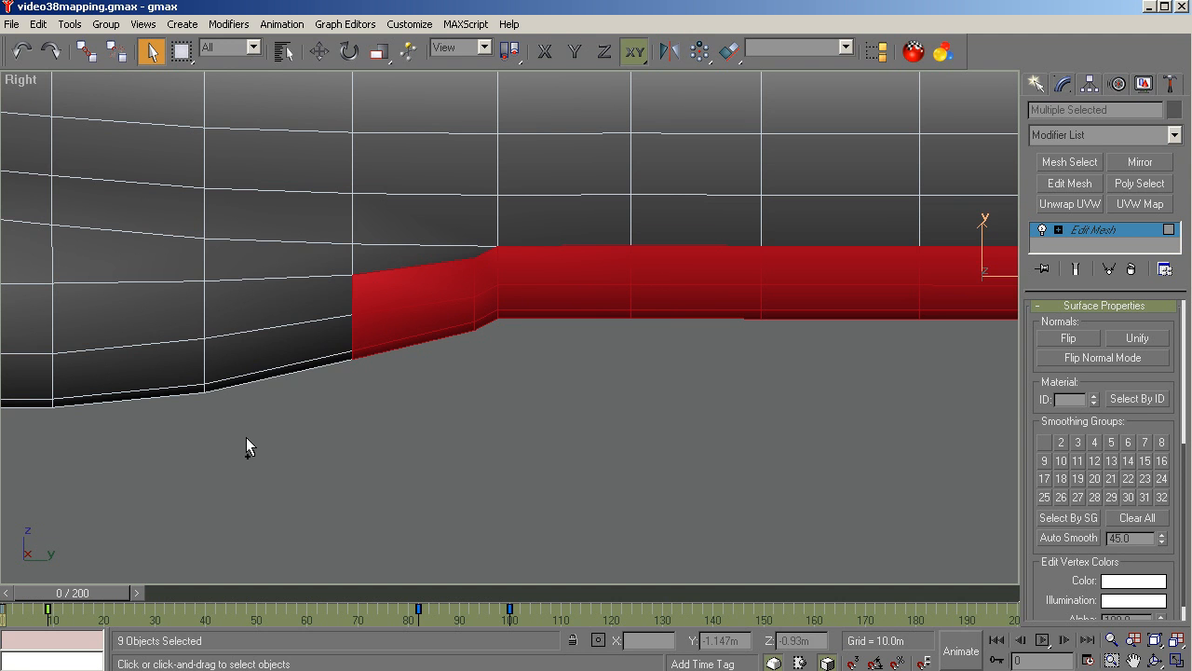
ctrl+drag(246, 437, 348, 312)
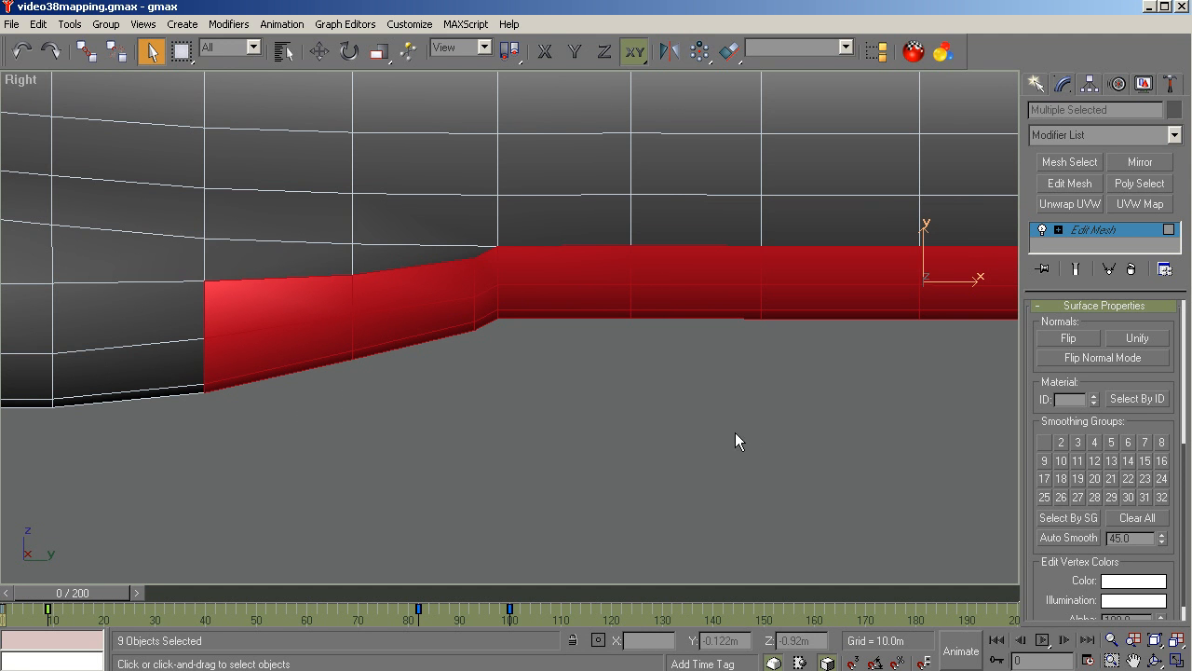
scroll(735, 432, down, 3)
ctrl+drag(354, 470, 426, 391)
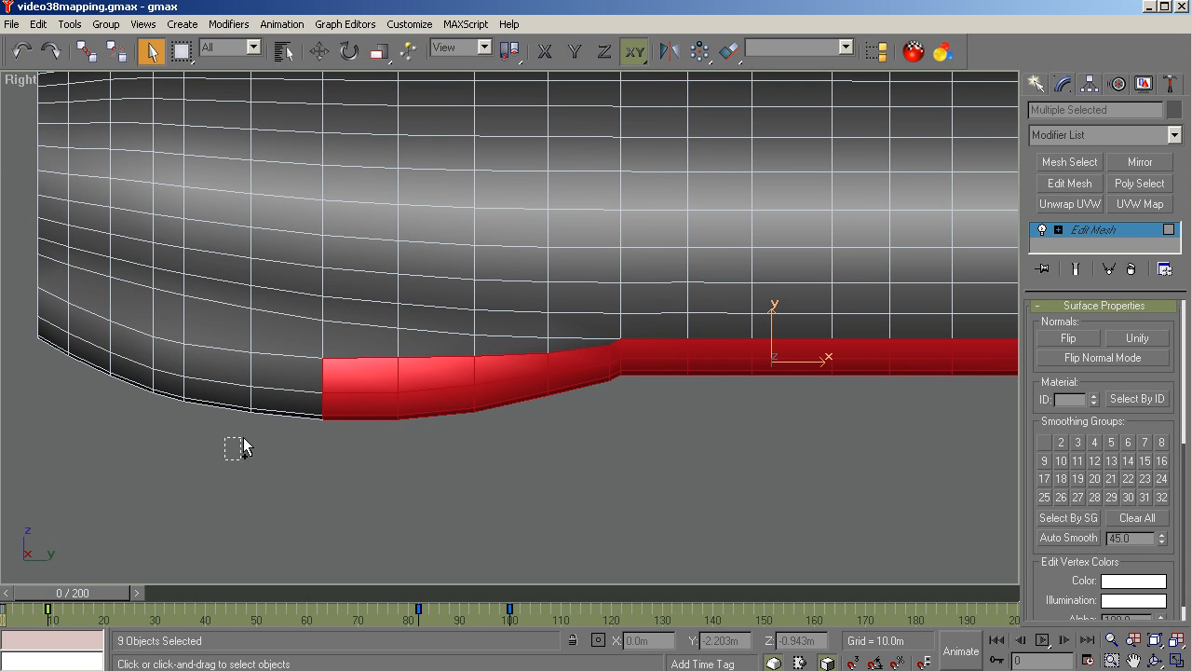
ctrl+drag(242, 449, 157, 416)
ctrl+drag(122, 424, 187, 362)
ctrl+drag(53, 419, 98, 359)
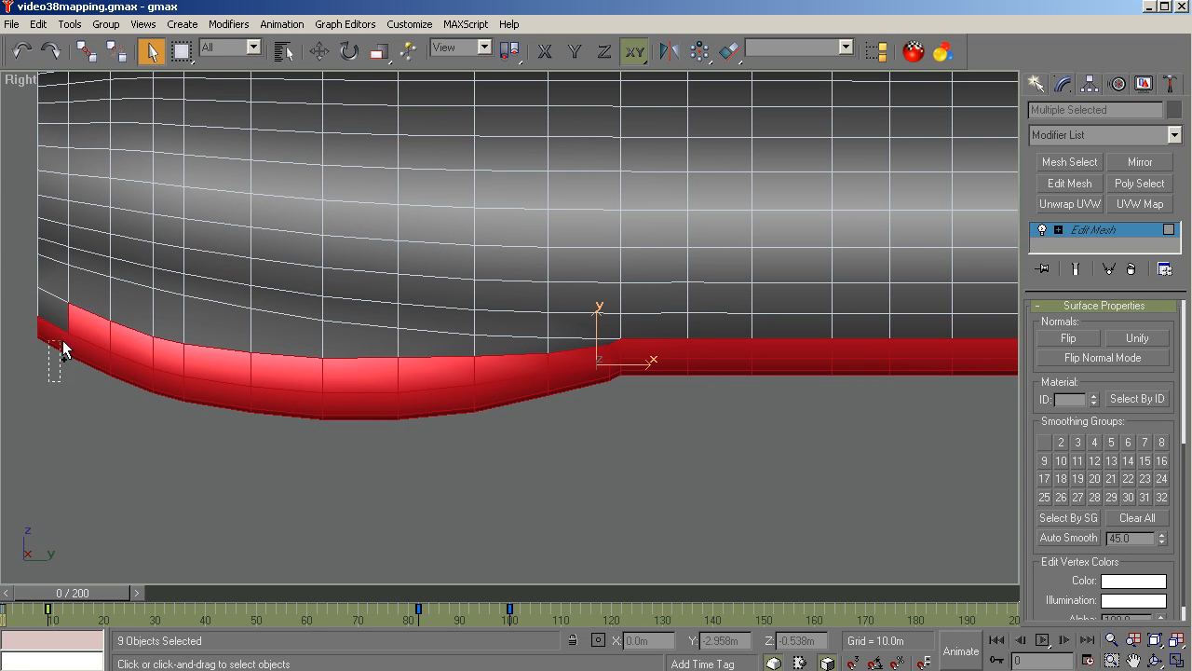
ctrl+drag(75, 321, 75, 323)
Inspect the selected underside strip along the whole fuselage in the Right and Left views for missed or stray polygons.
scroll(61, 368, down, 5)
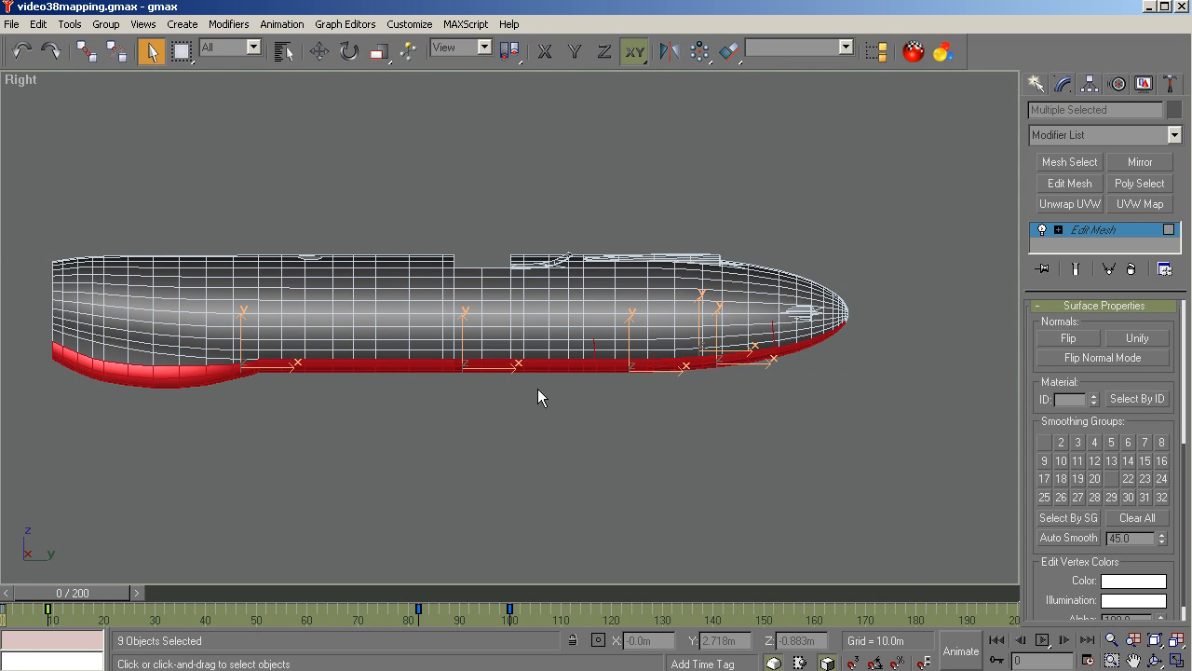
scroll(924, 328, up, 4)
scroll(925, 328, down, 3)
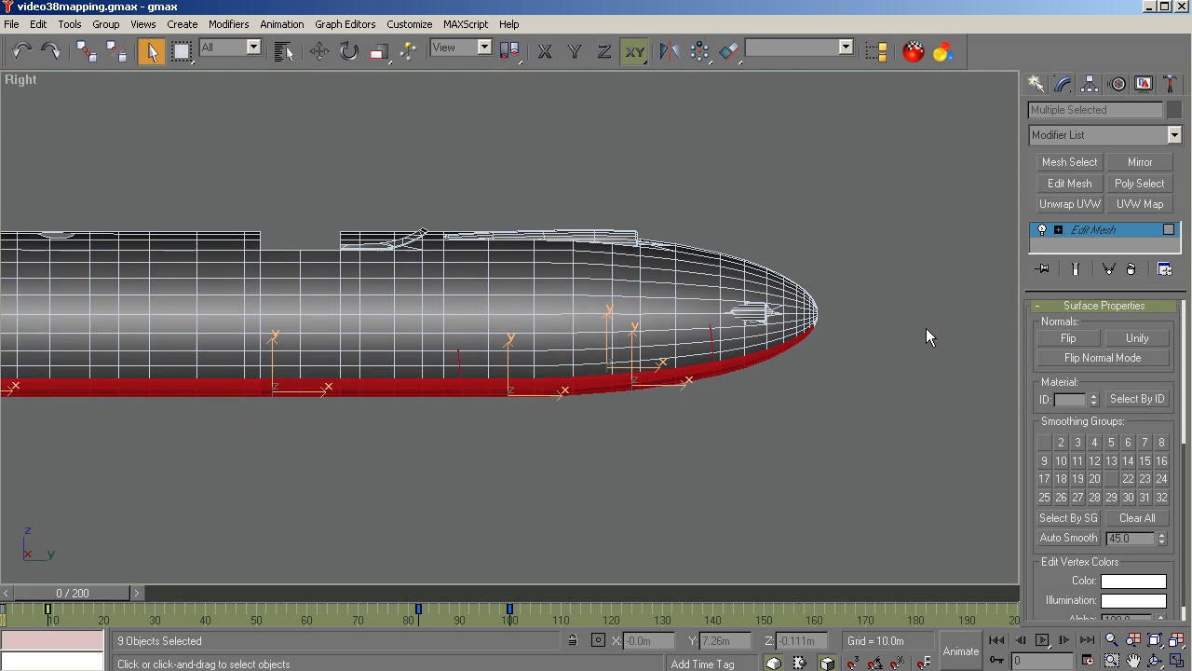
key(l)
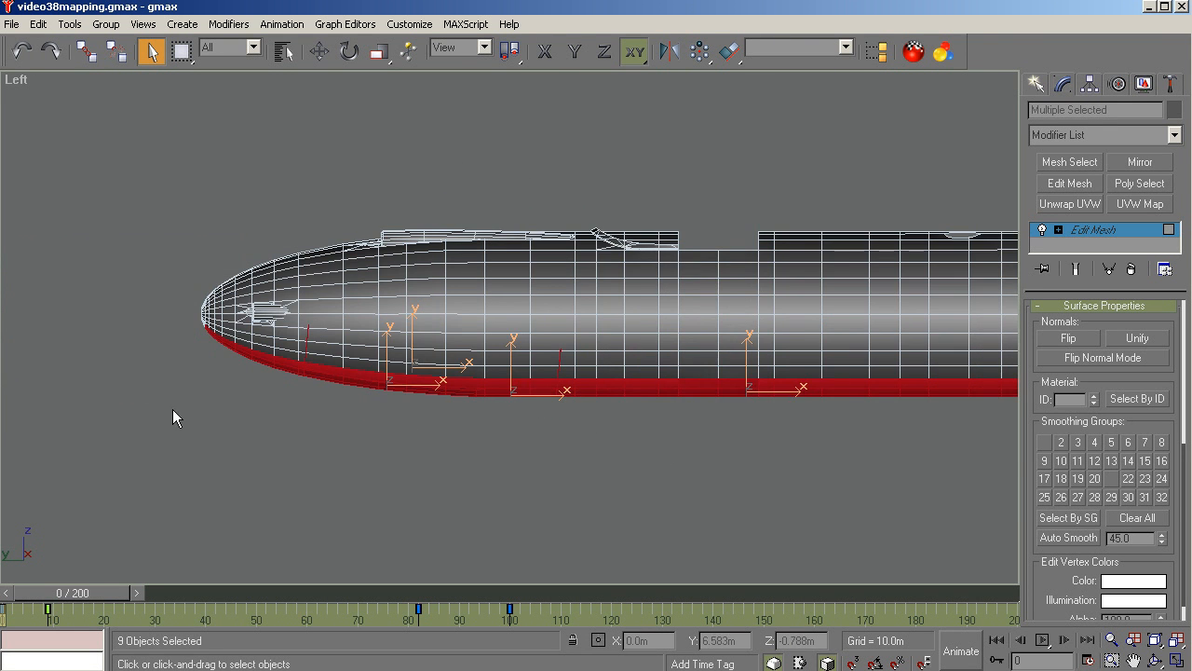
scroll(178, 325, up, 3)
scroll(19, 363, down, 3)
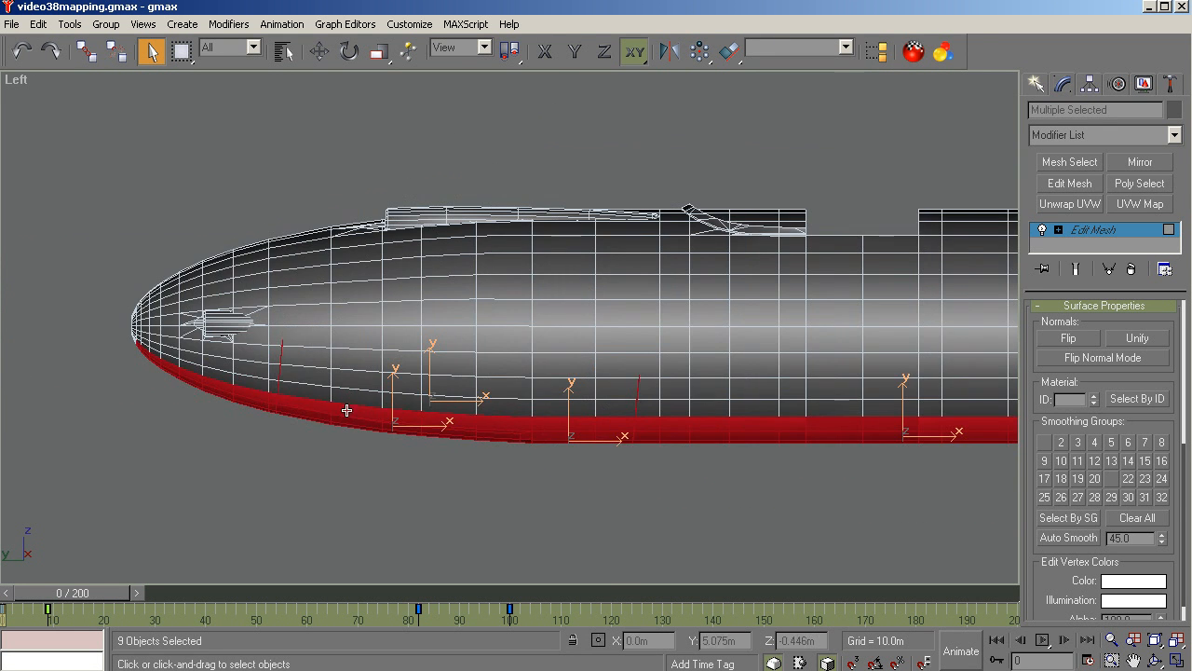
scroll(631, 458, down, 1)
scroll(631, 463, up, 3)
scroll(190, 473, down, 3)
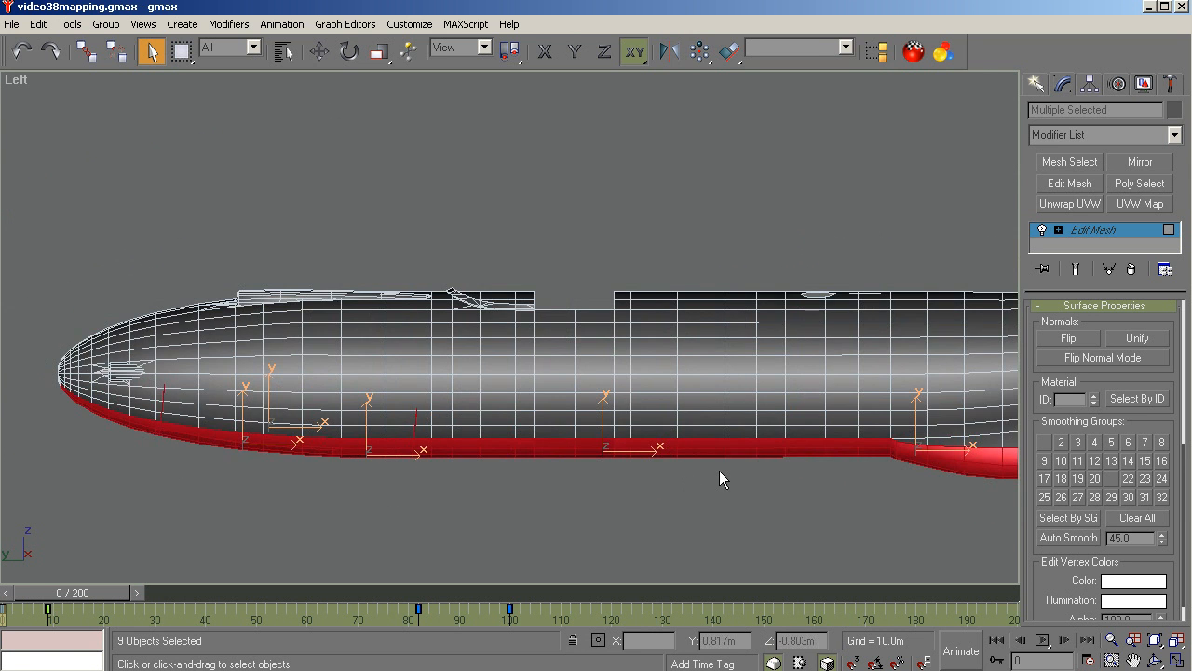
scroll(726, 466, up, 3)
scroll(726, 467, down, 3)
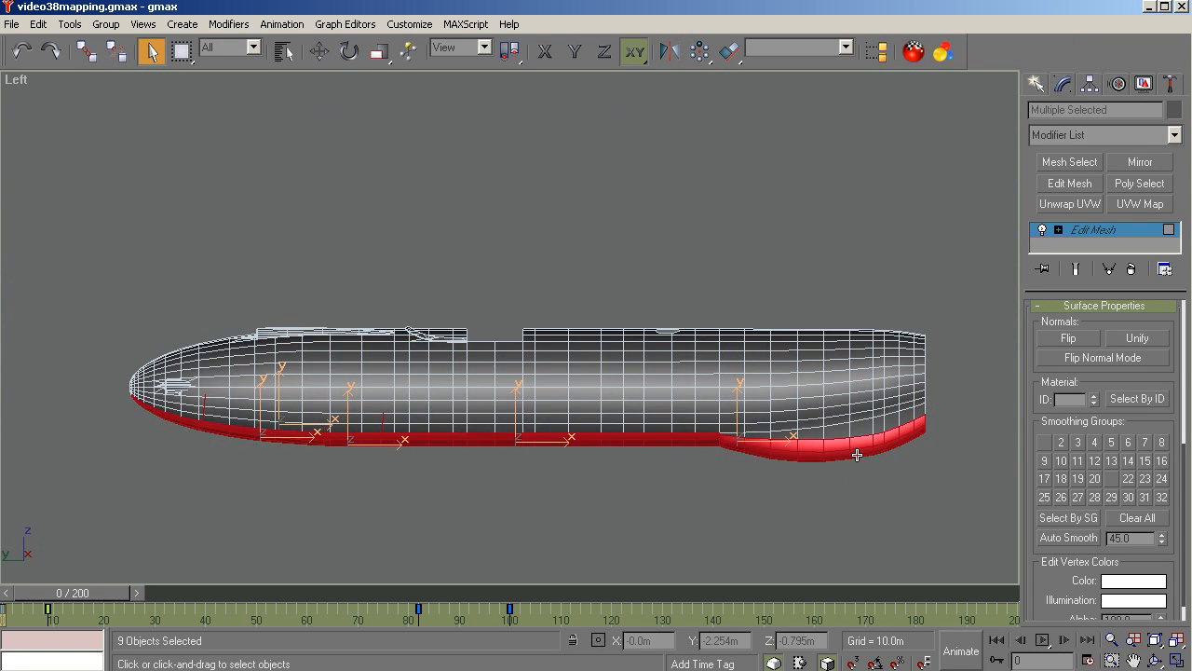
scroll(857, 454, up, 4)
scroll(778, 459, down, 3)
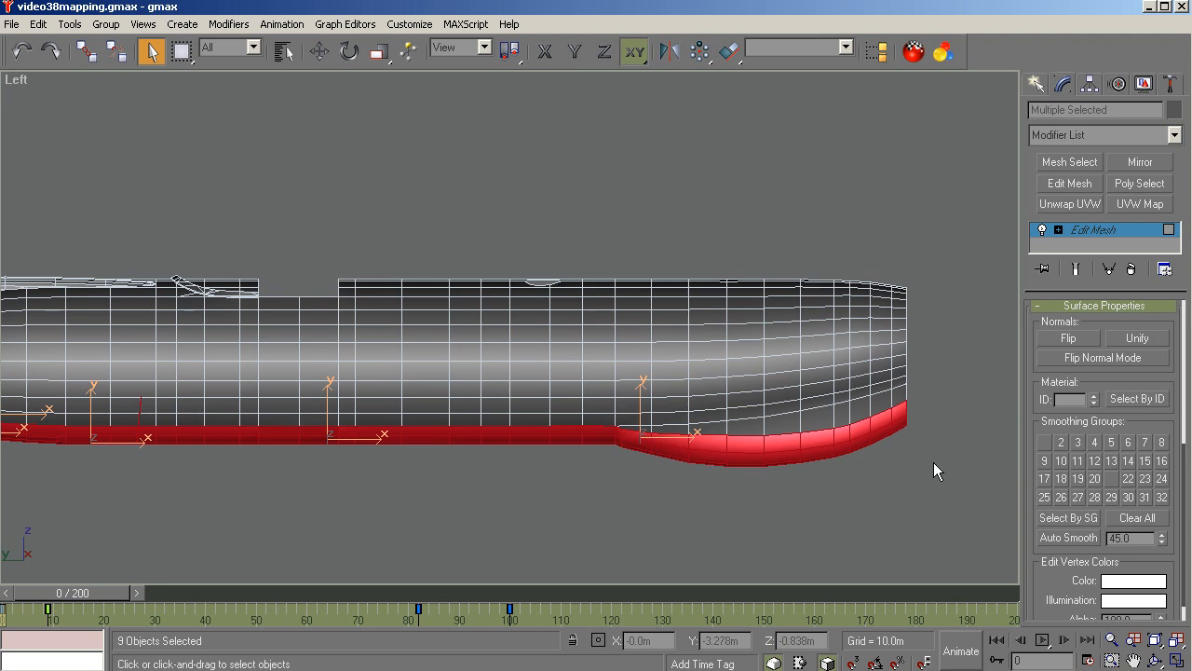
Examine the underside selection from the Back and Front views and rotated angles around the nose, tail and belly bulge.
key(k)
key(z)
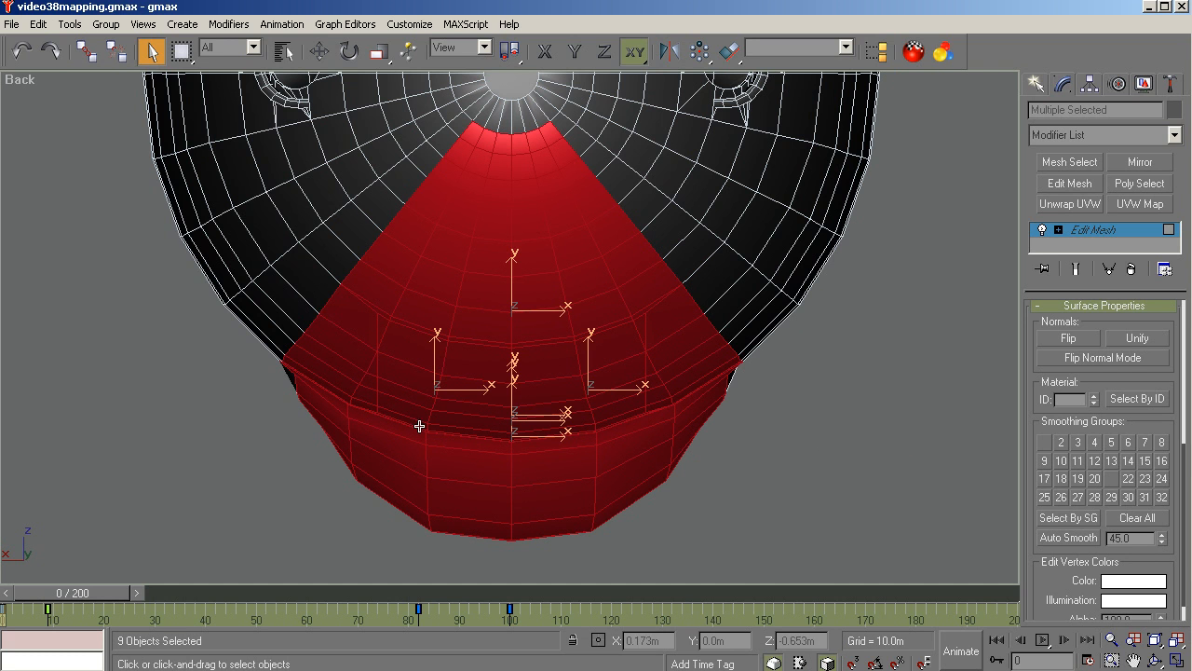
click(1155, 659)
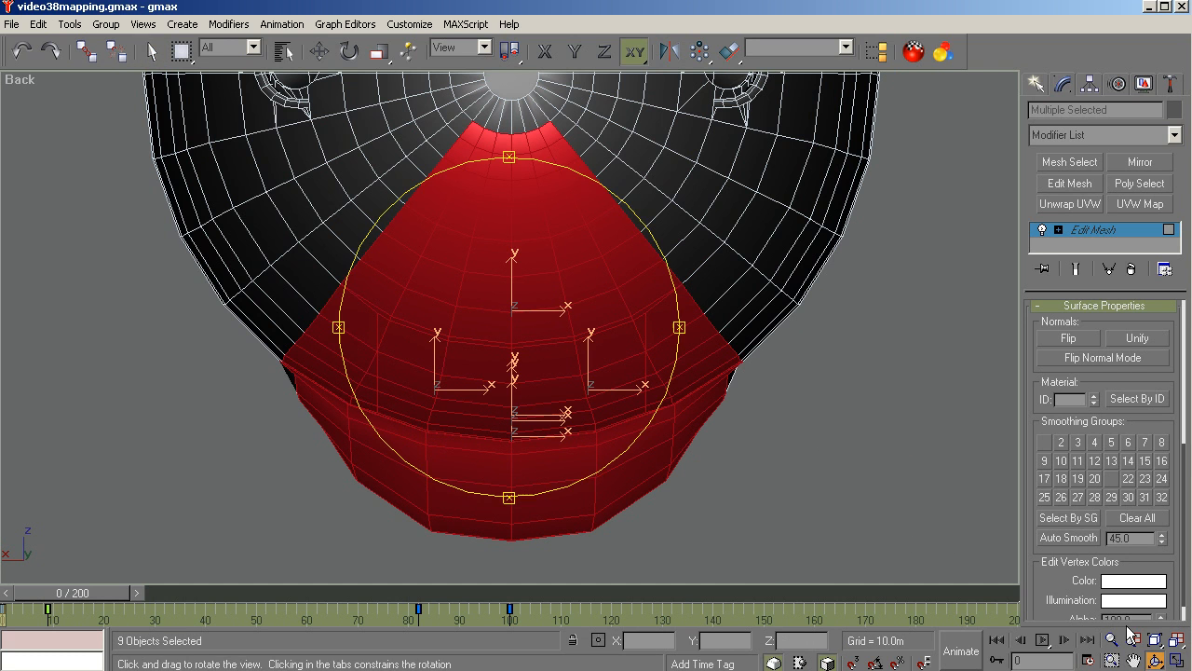
drag(679, 327, 689, 328)
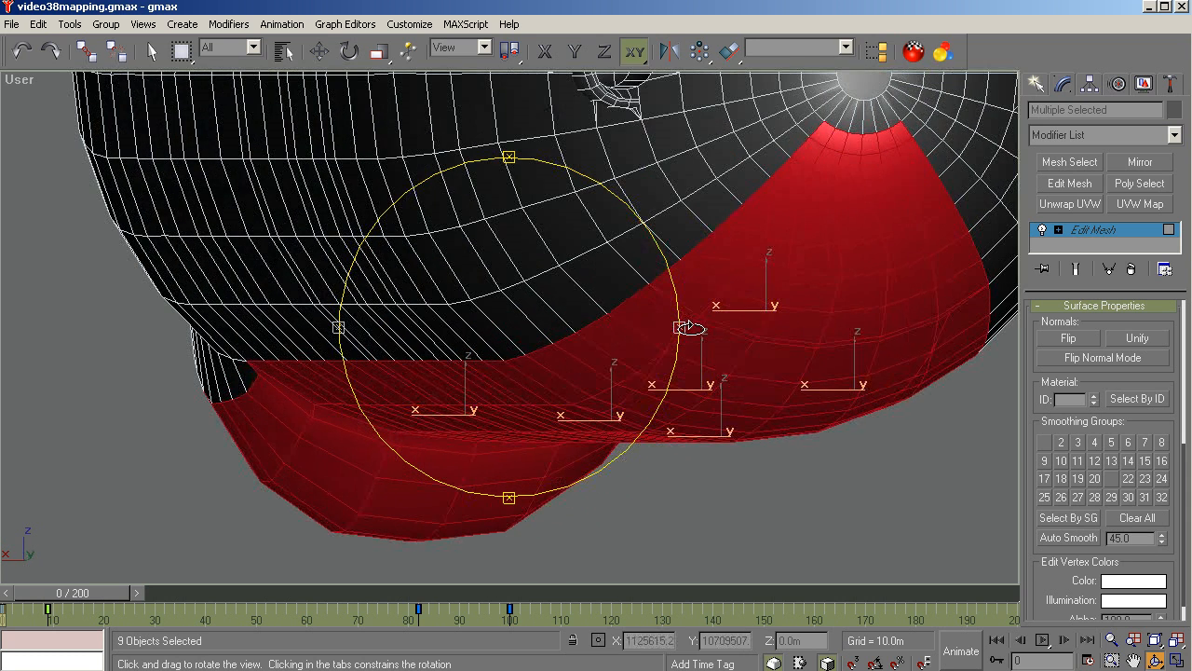
key(f)
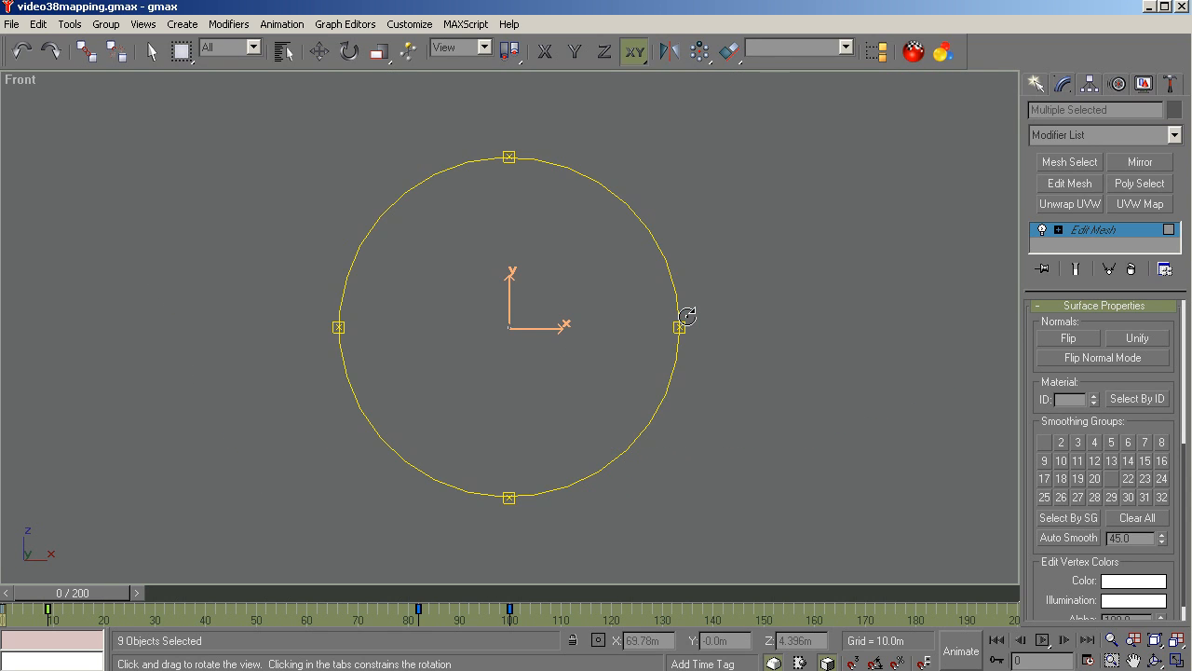
key(z)
key(z)
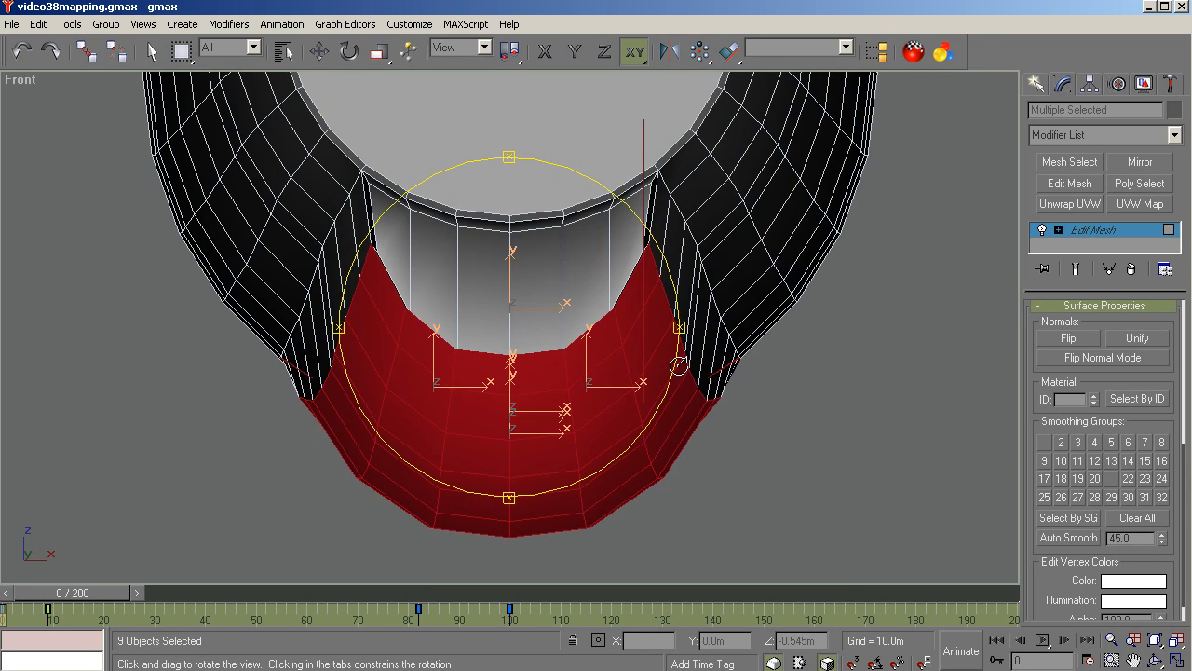
mouse_move(607, 425)
mouse_down()
mouse_move(623, 425)
mouse_move(613, 433)
mouse_up()
drag(535, 348, 515, 387)
scroll(514, 387, up, 5)
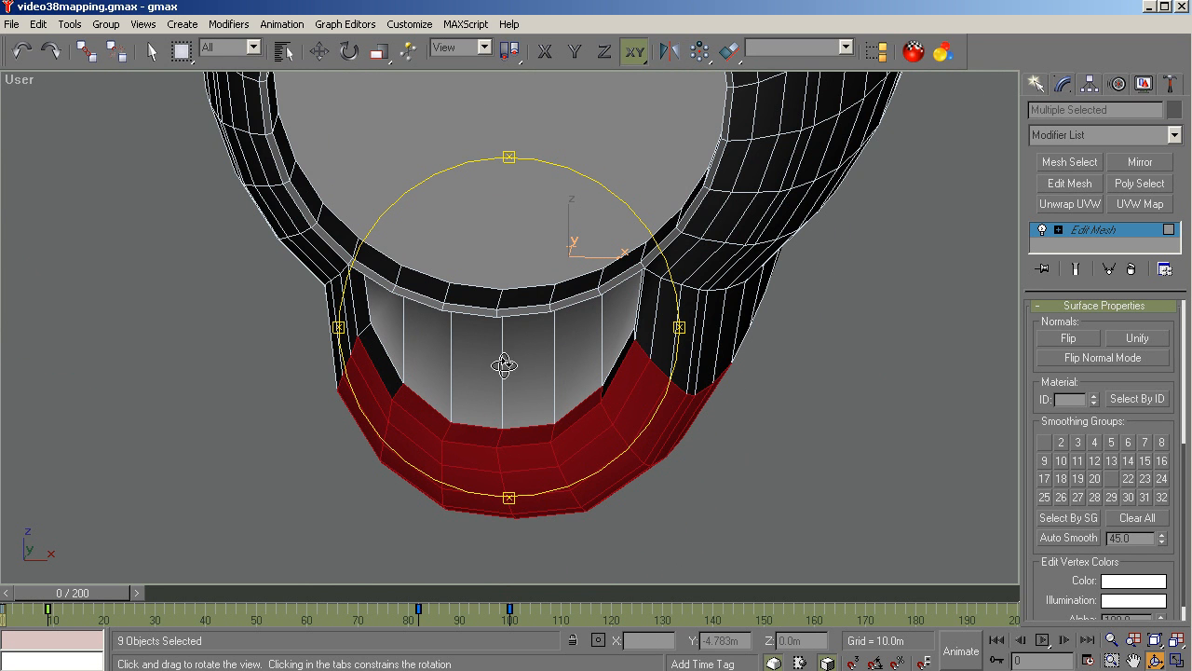
drag(470, 369, 512, 341)
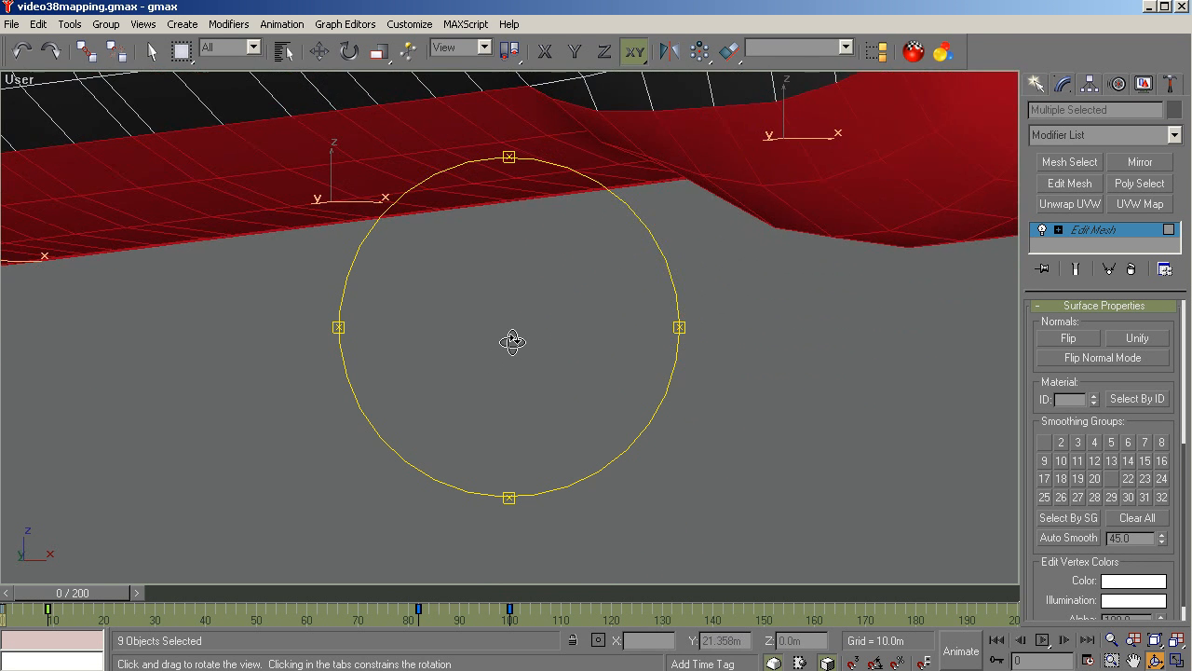
Assign material ID 4 to the selected underside polygons and check the strip along the fuselage.
key(r)
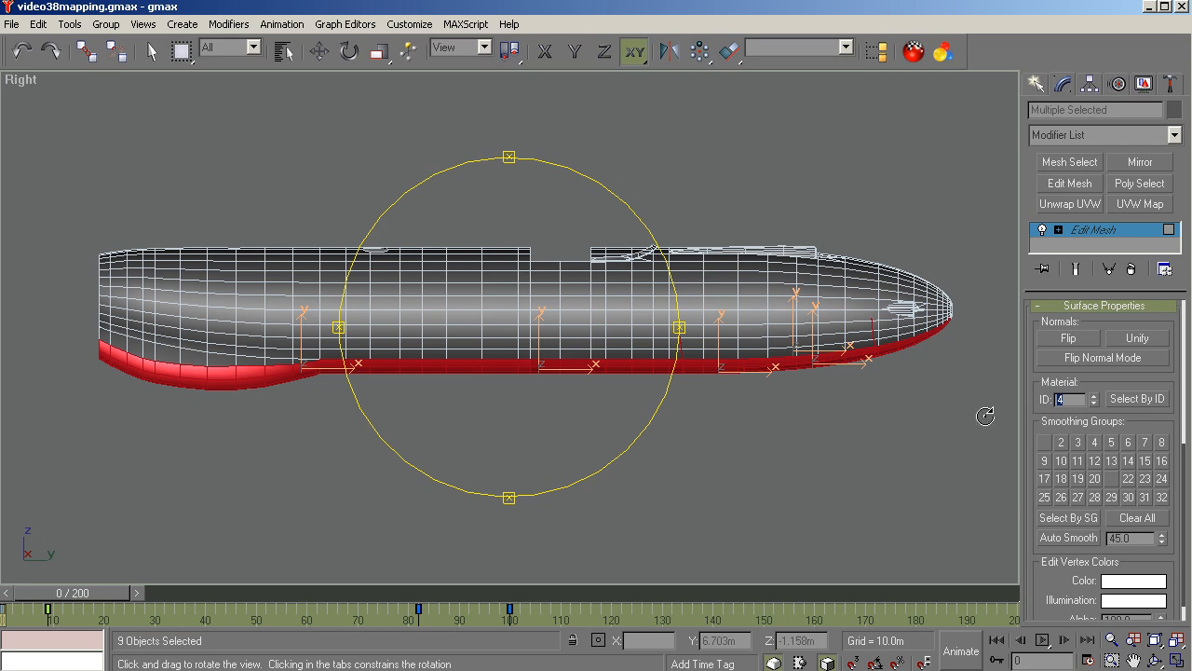
mouse_move(480, 372)
mouse_down()
mouse_move(600, 364)
mouse_move(497, 391)
mouse_move(452, 364)
mouse_move(464, 388)
mouse_up()
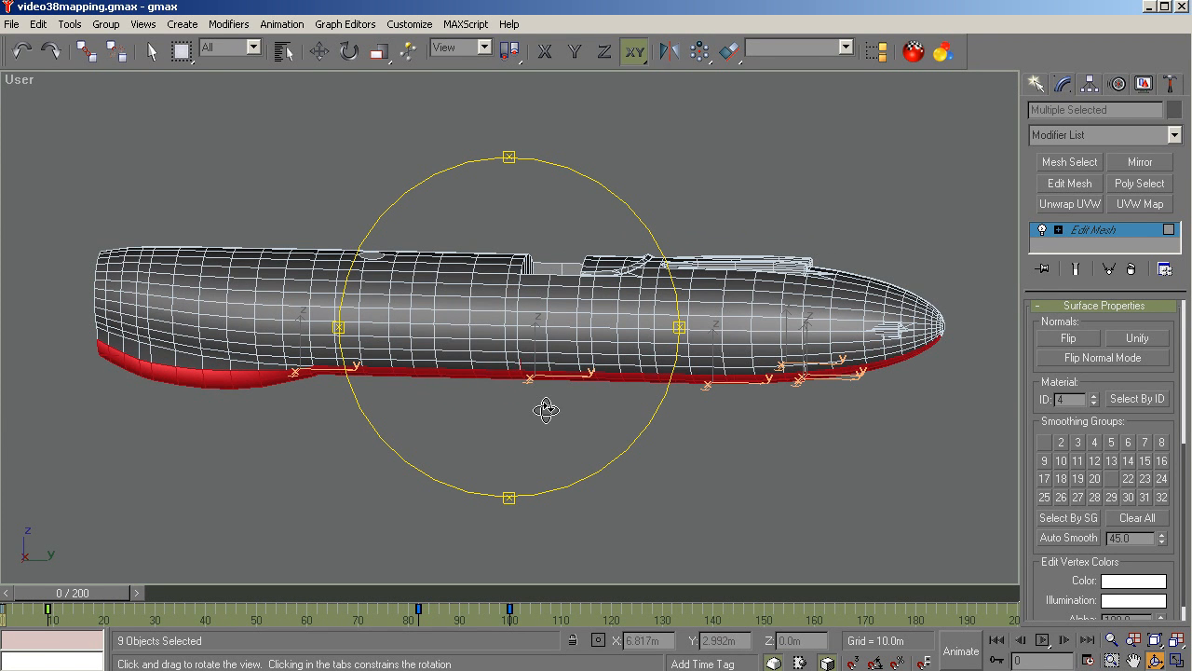
drag(546, 410, 534, 382)
key(r)
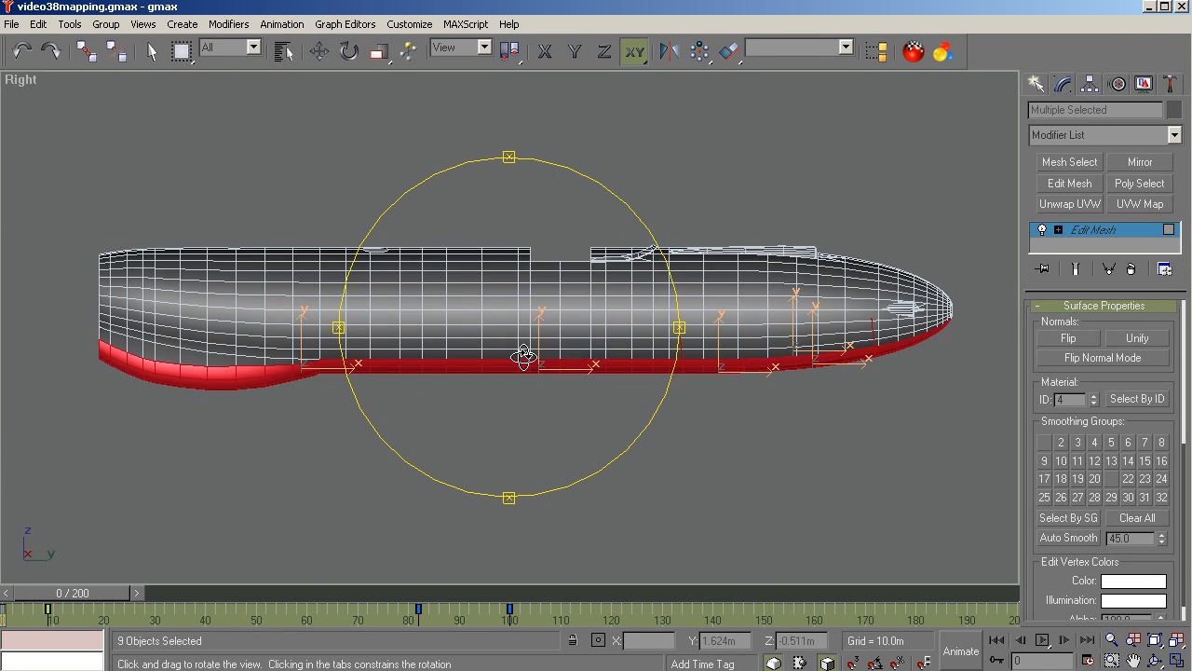
Clear the underside selection, select the polygons of the nose tip and assign them material ID 5.
scroll(946, 365, up, 4)
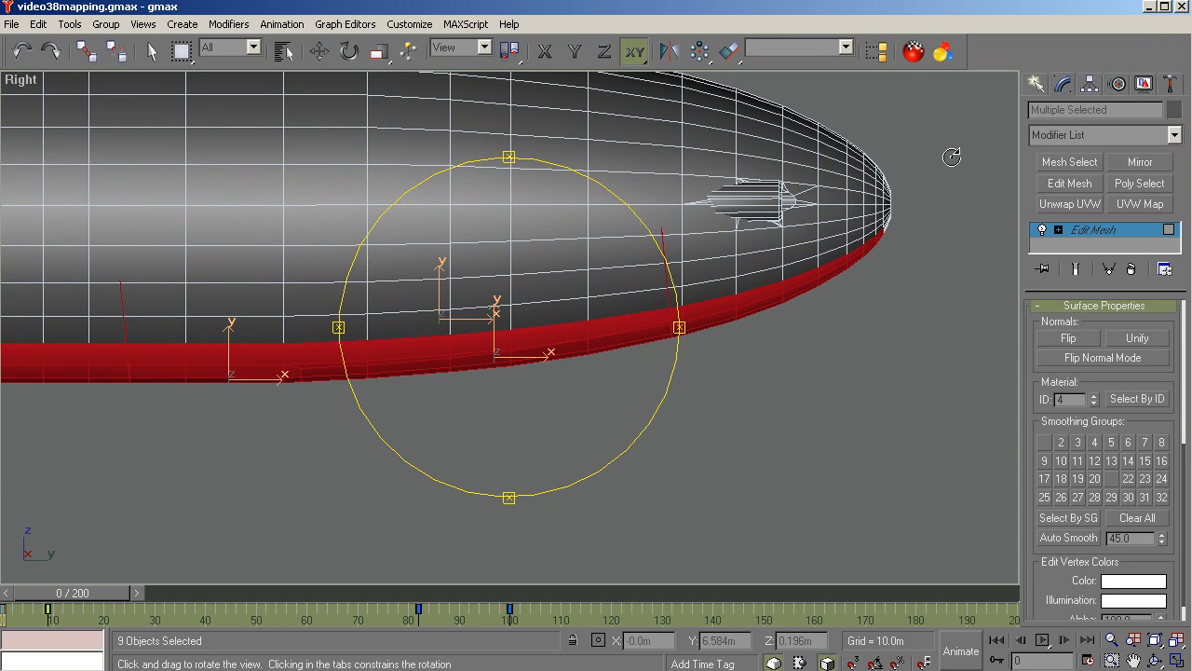
scroll(952, 157, up, 3)
right_click(924, 227)
click(915, 226)
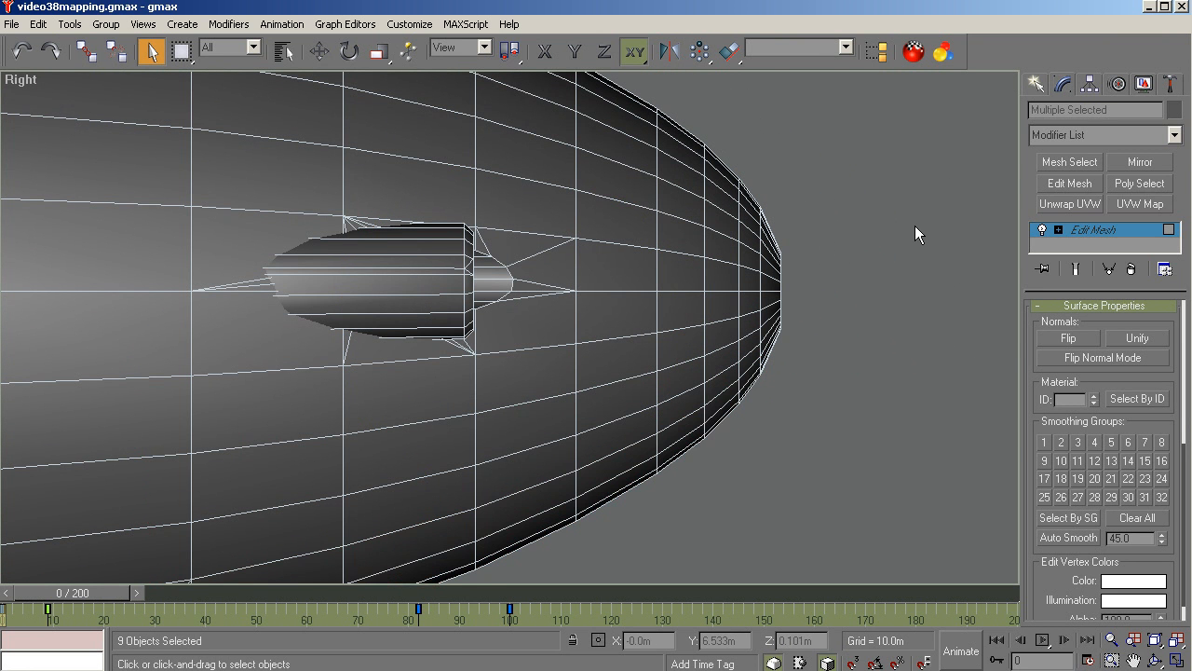
drag(812, 322, 765, 385)
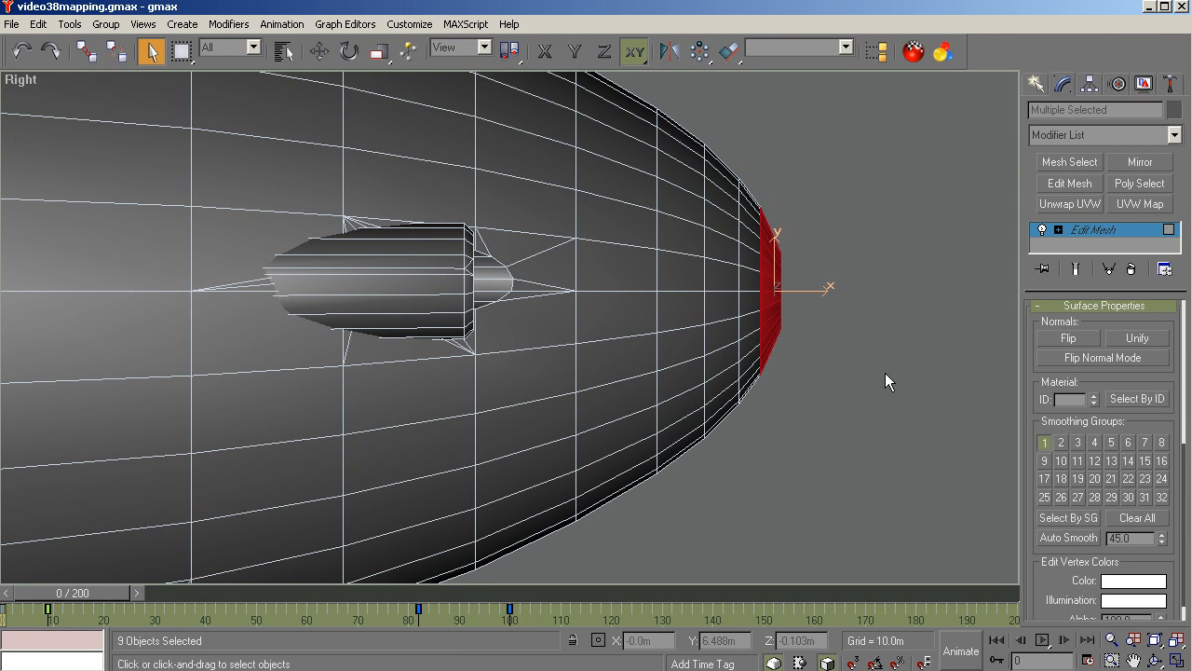
key(l)
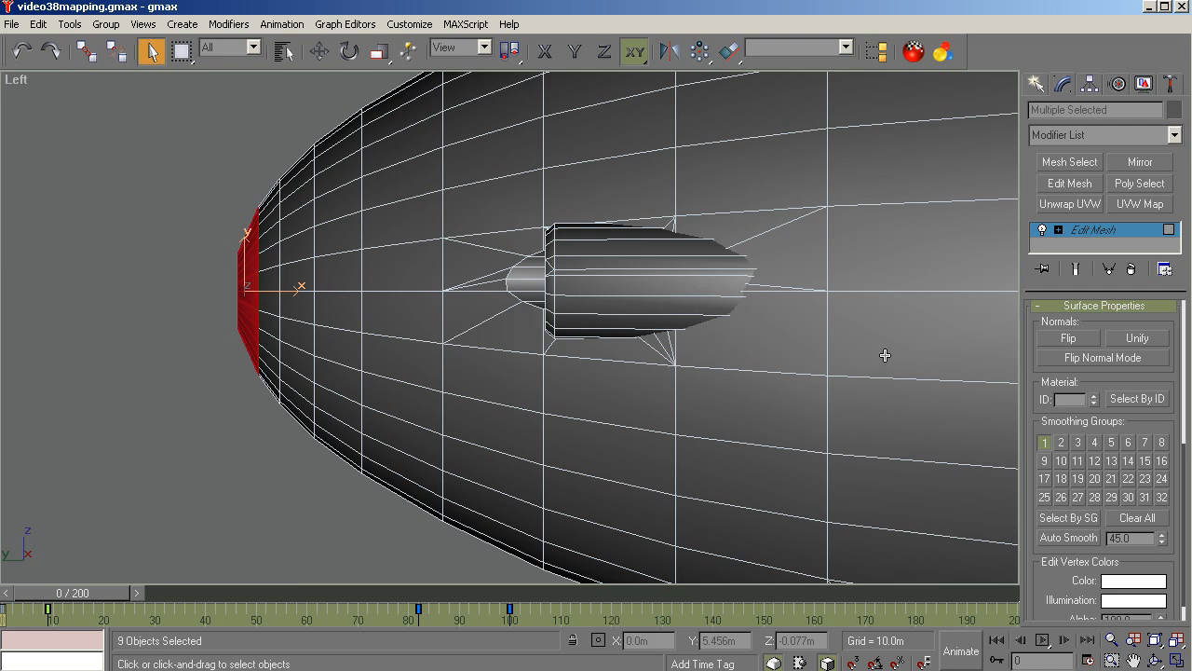
key(k)
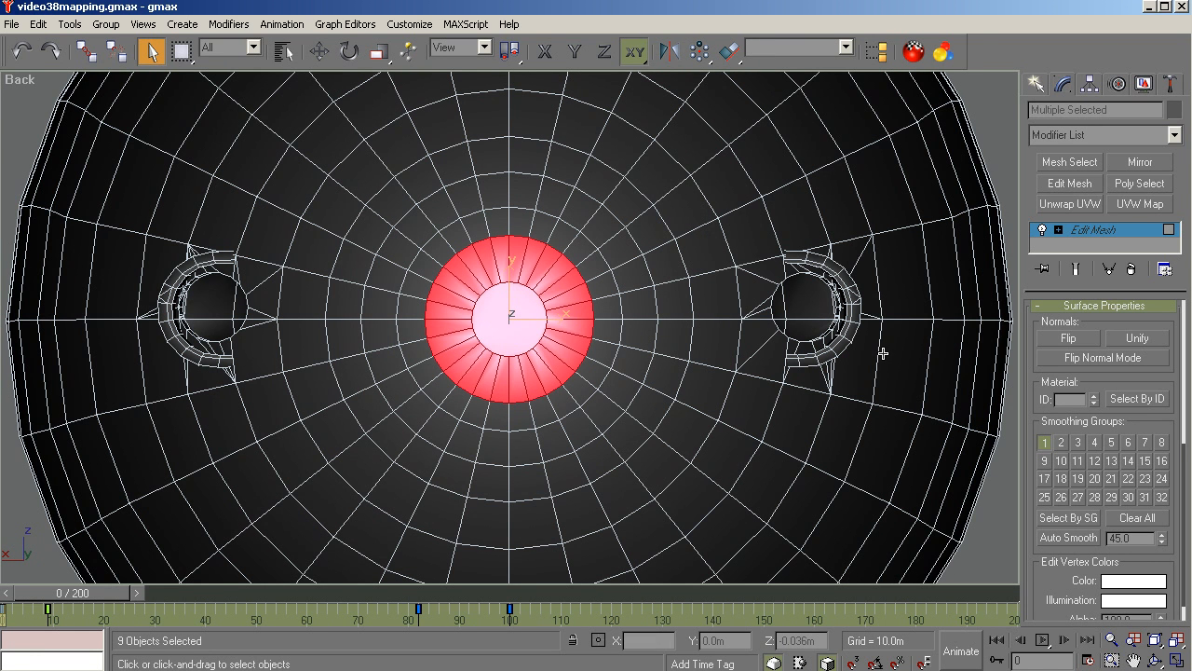
key(r)
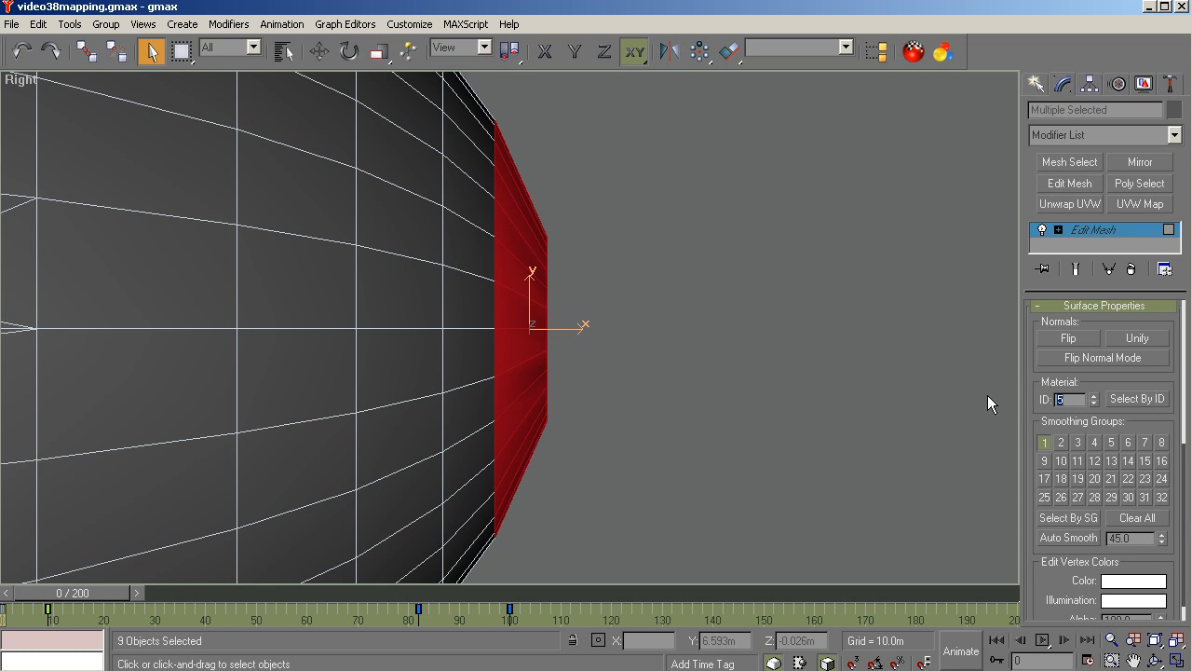
Clear the nose tip selection and select the circular end cap at the tail of the fuselage.
click(855, 403)
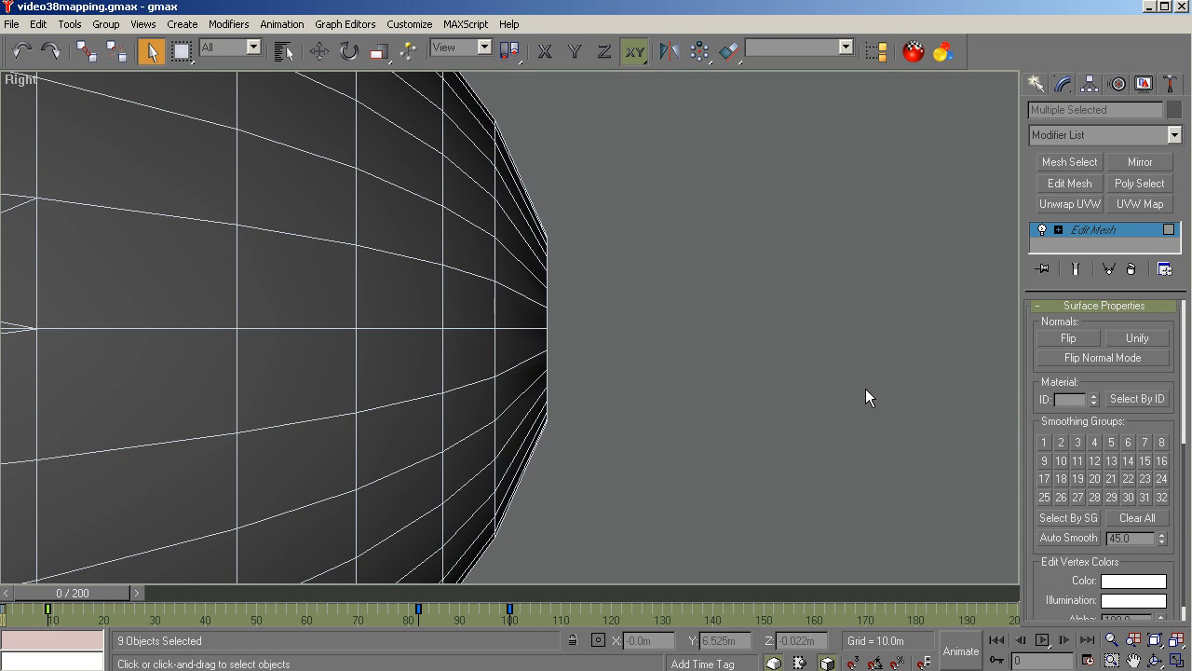
scroll(865, 388, down, 5)
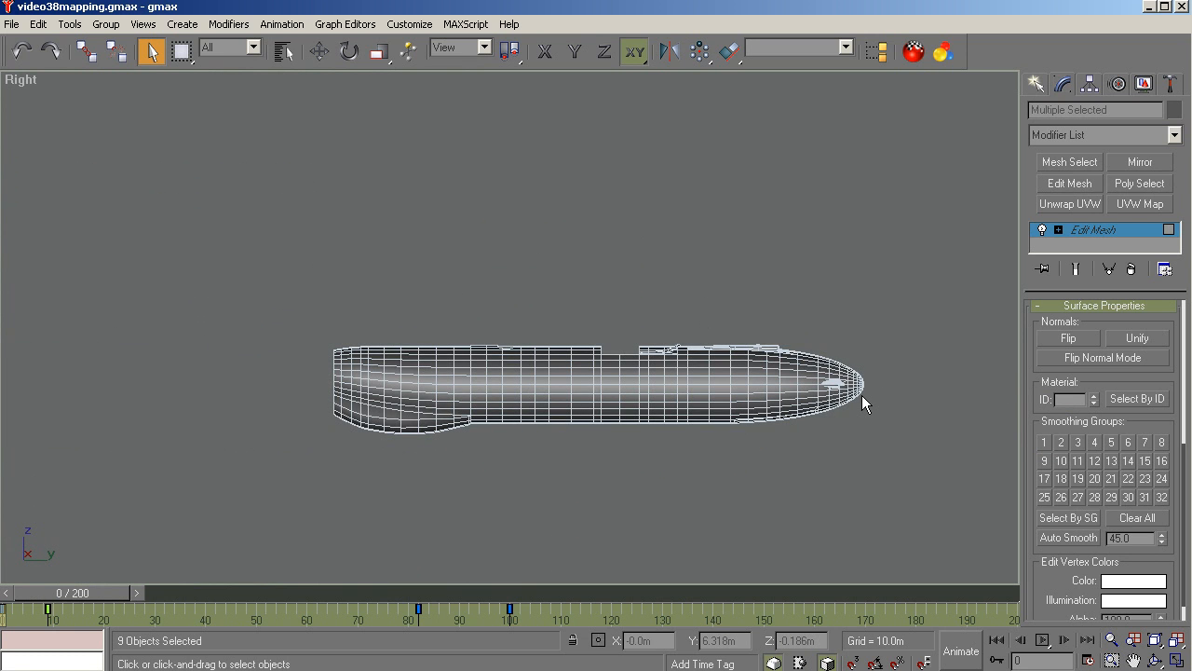
key(f)
key(z)
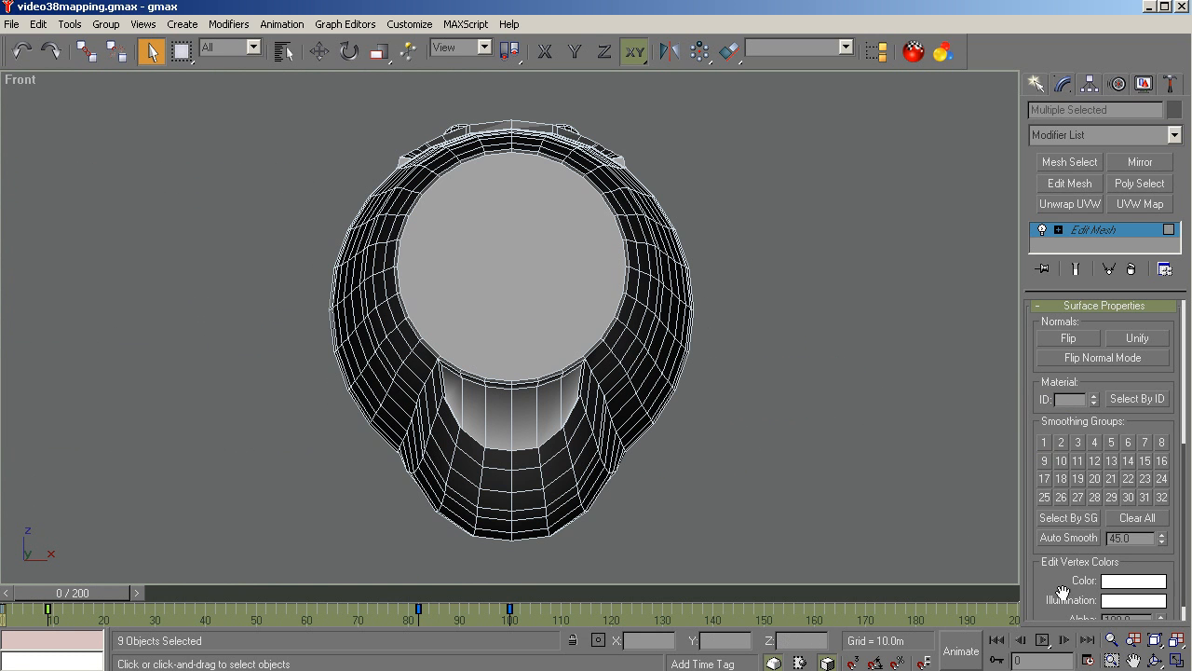
click(522, 269)
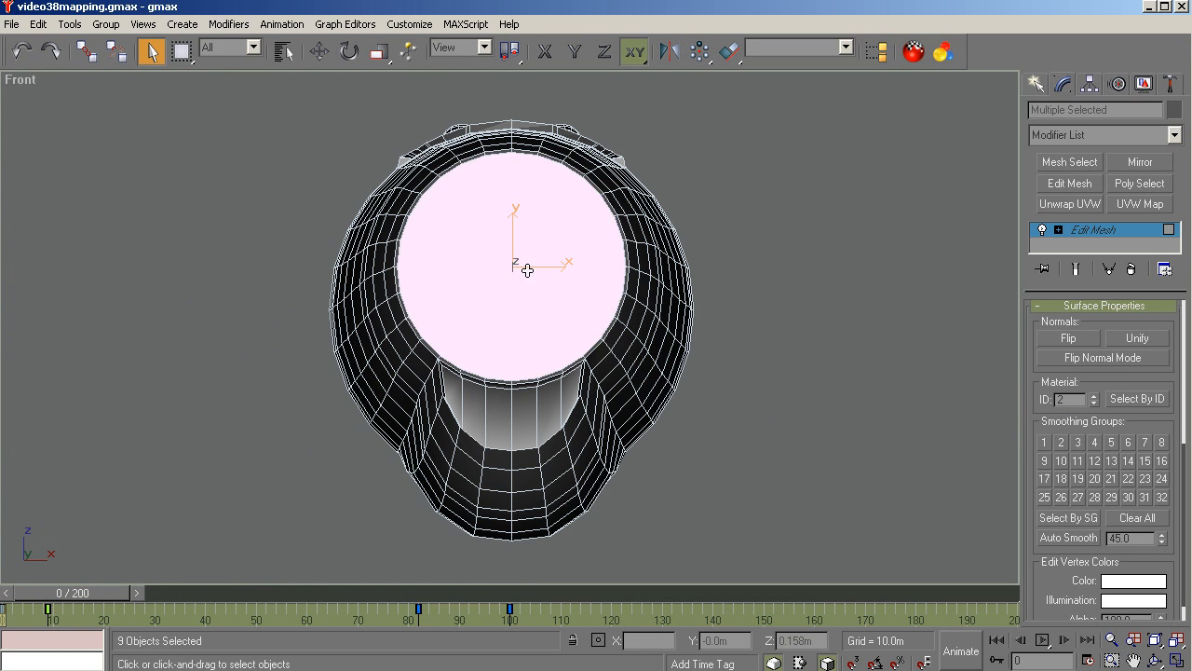
scroll(1185, 323, up, 5)
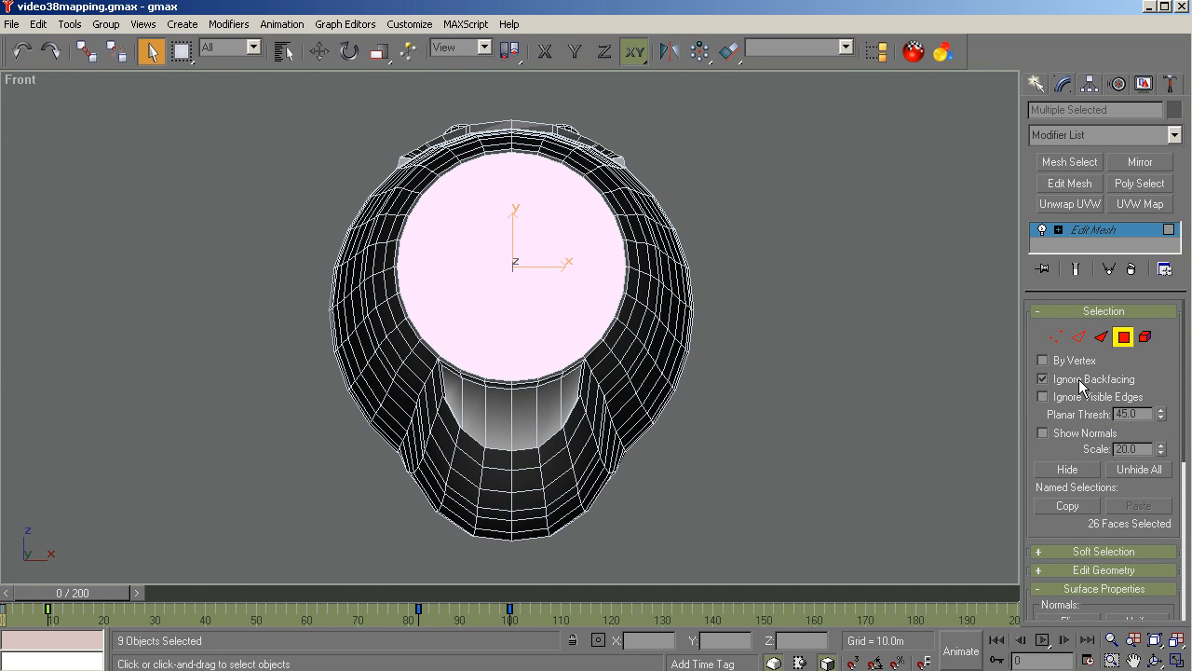
Add the visible inner wall and rim polygons on one side of the recessed tail opening to the end cap selection.
click(1154, 660)
drag(498, 351, 466, 348)
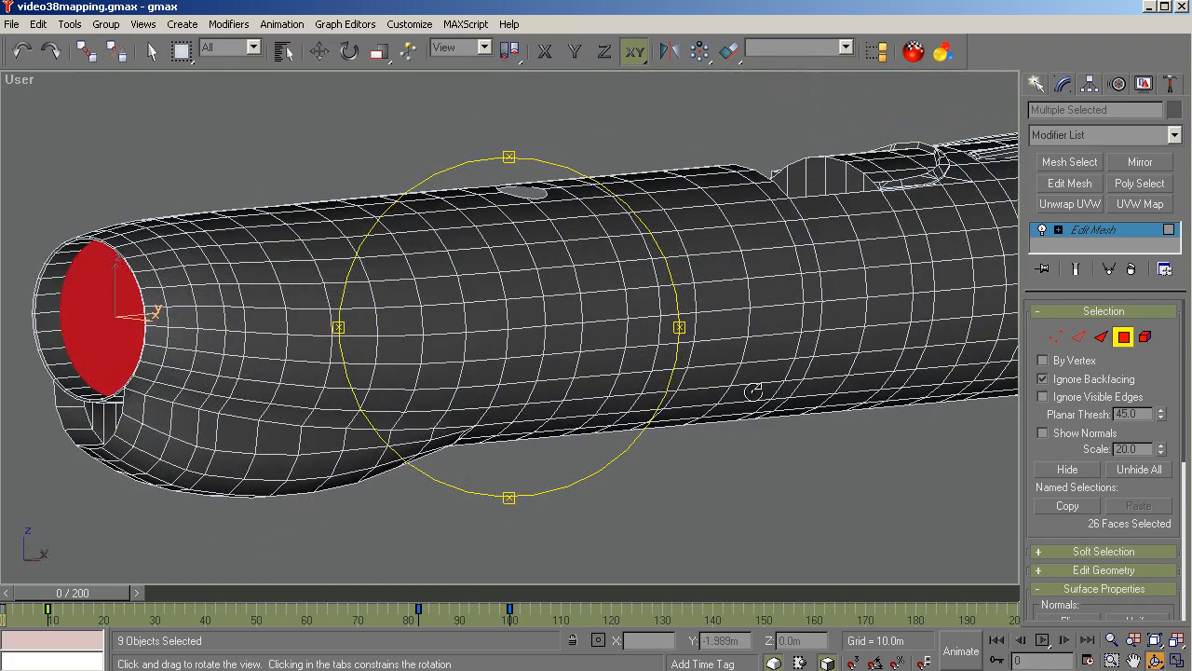
drag(754, 392, 441, 344)
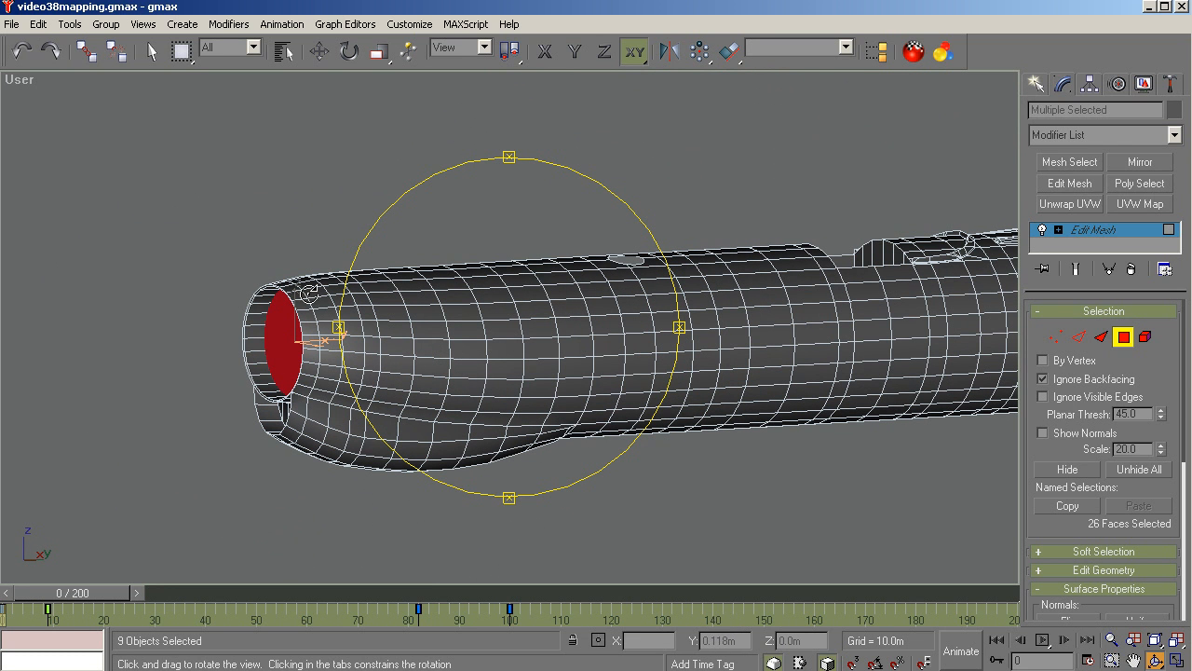
mouse_move(398, 379)
mouse_down()
mouse_move(400, 354)
mouse_move(403, 375)
mouse_move(388, 376)
mouse_up()
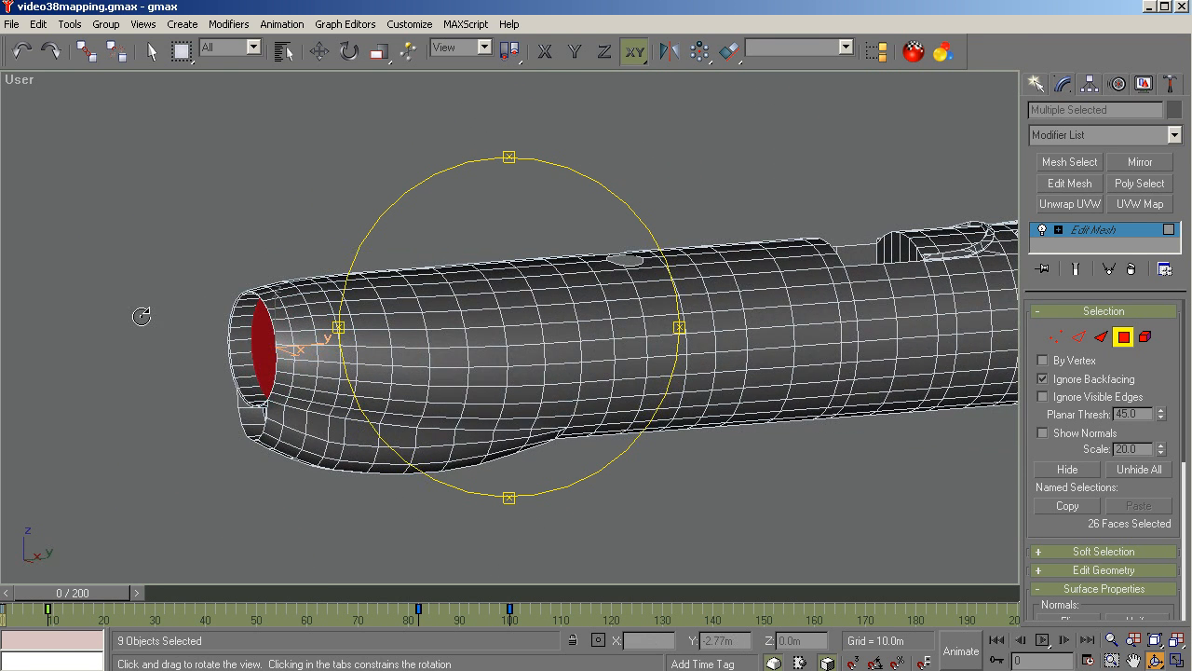
scroll(202, 340, up, 4)
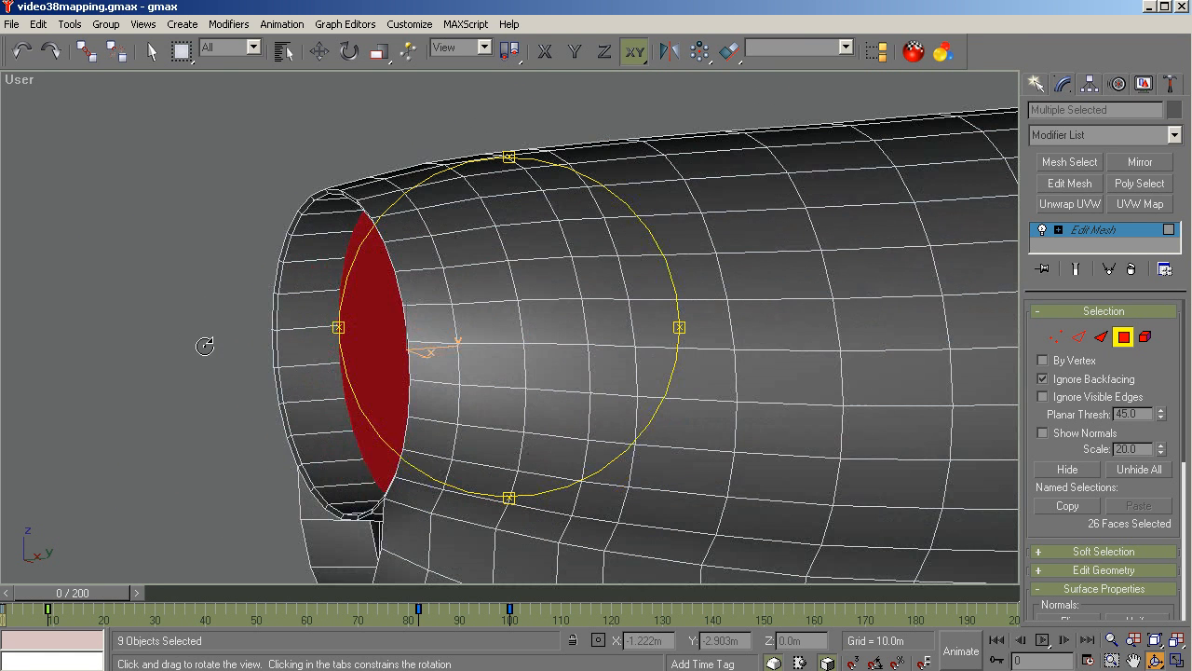
click(151, 50)
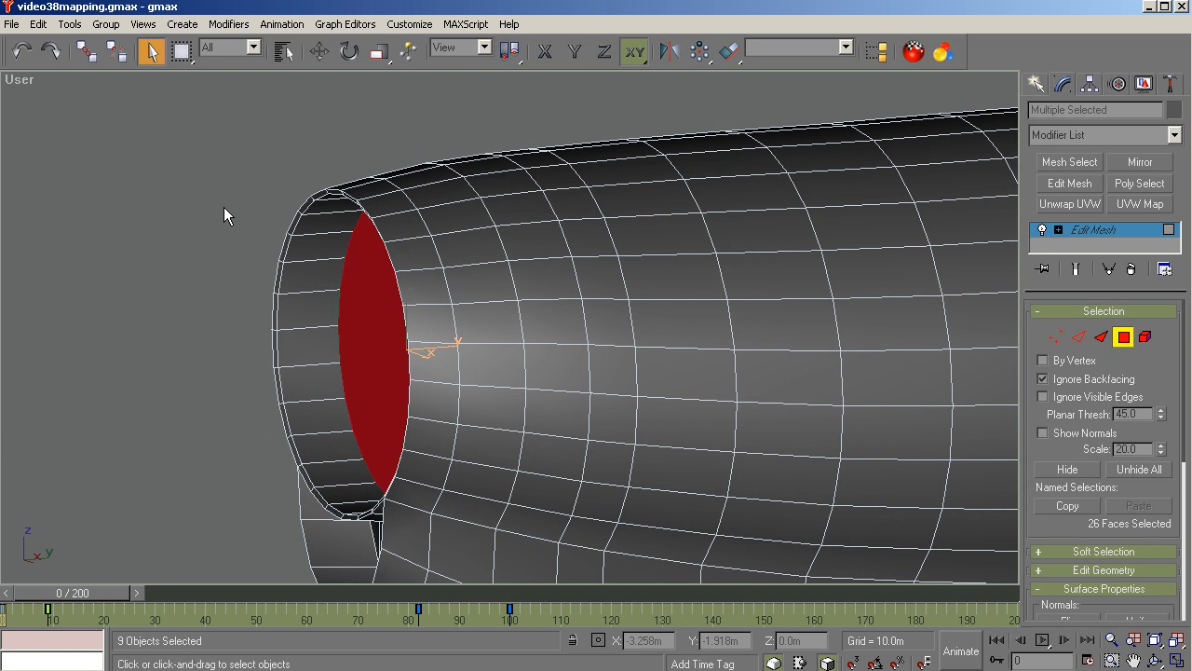
drag(230, 219, 312, 461)
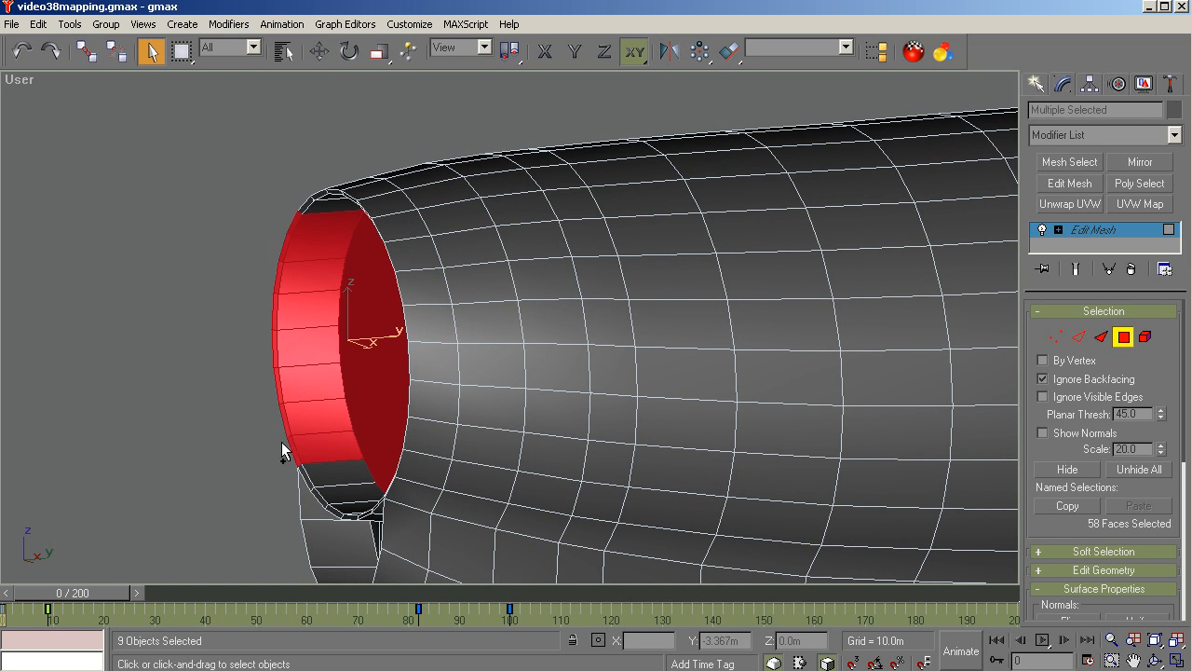
drag(264, 431, 339, 535)
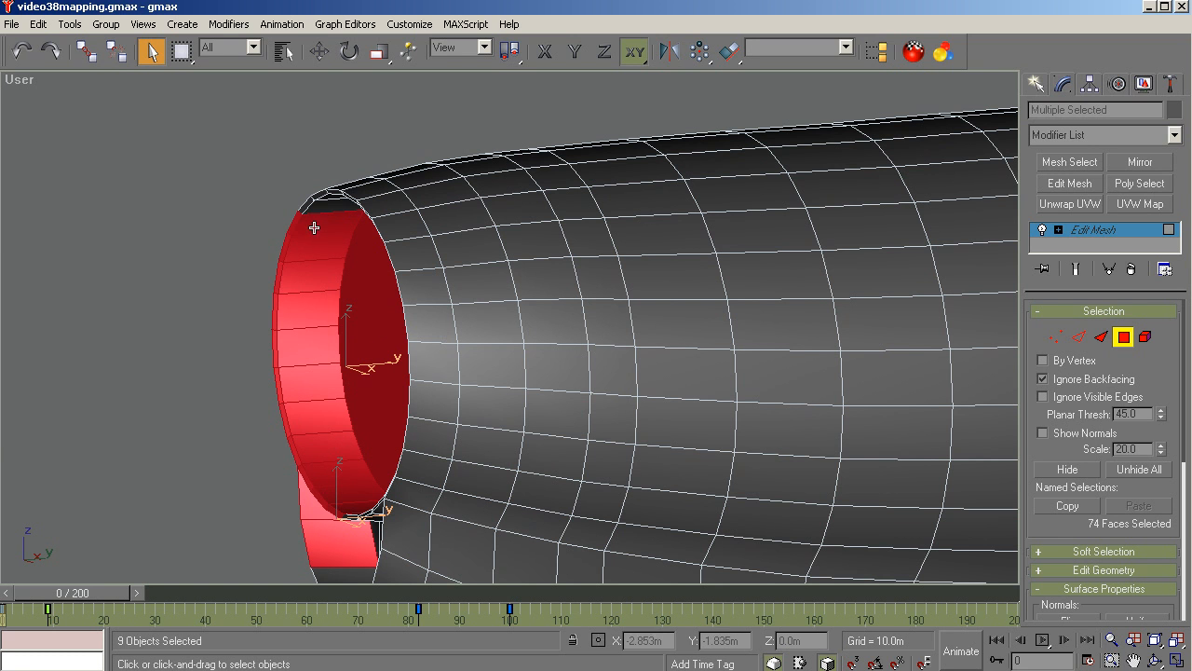
ctrl+drag(266, 198, 321, 233)
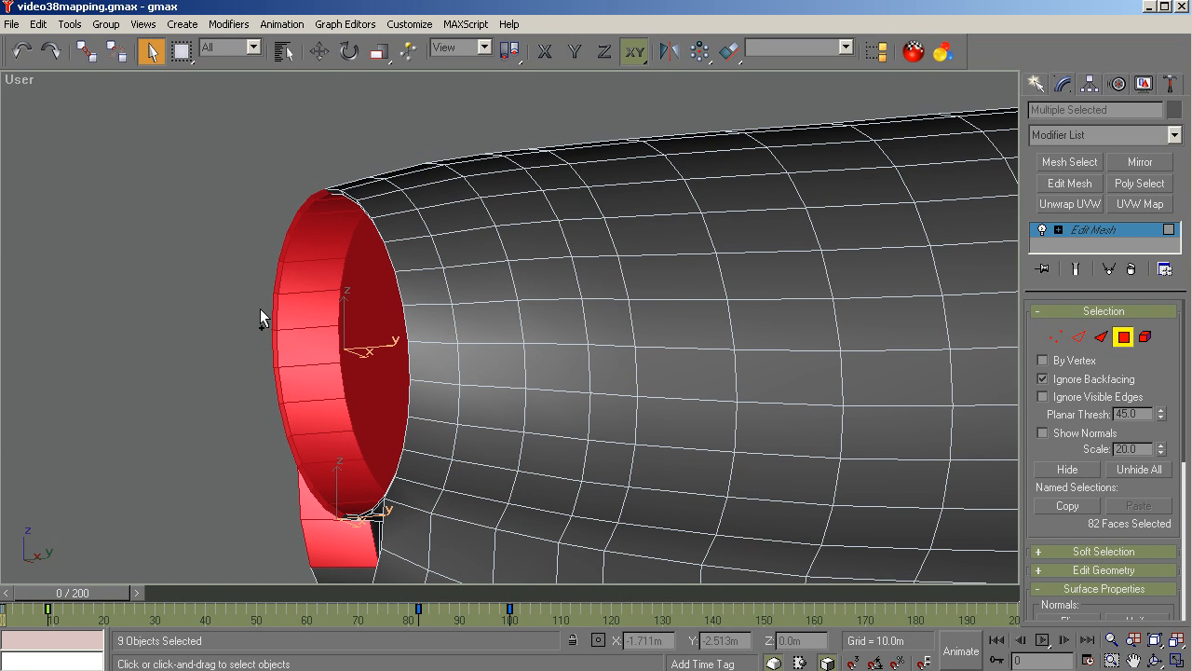
Extend the selection around the next section of the tail opening's inner wall and rim, up to its opposite side.
click(1155, 656)
drag(535, 409, 517, 279)
middle_drag(897, 353, 469, 301)
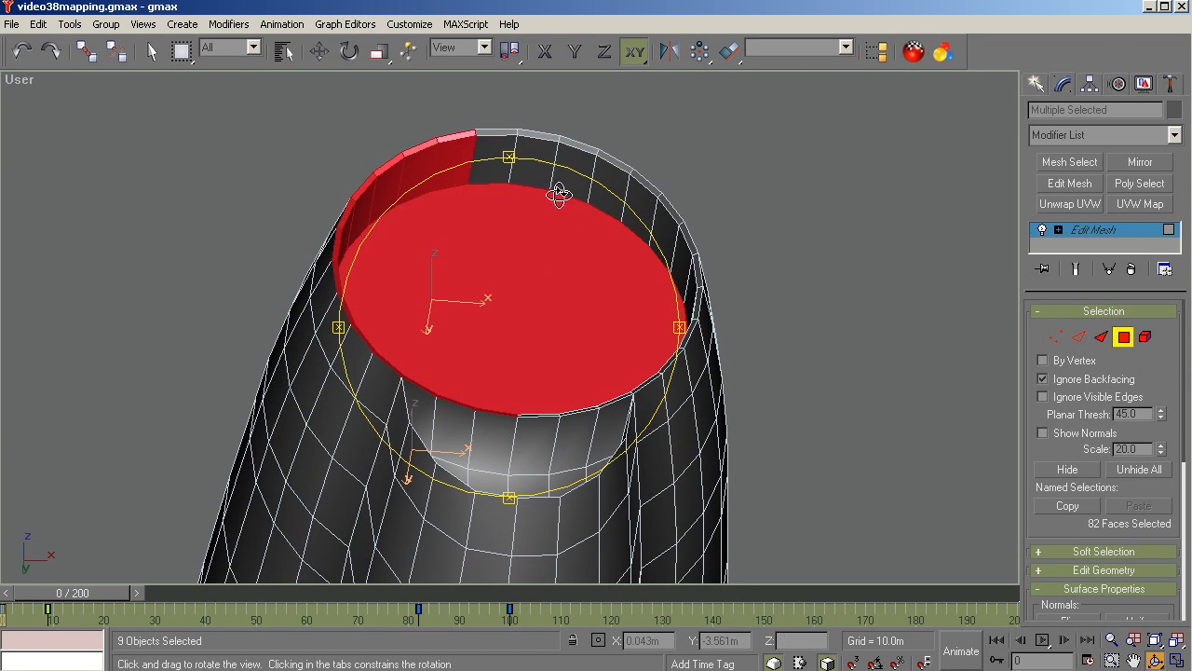
right_click(875, 177)
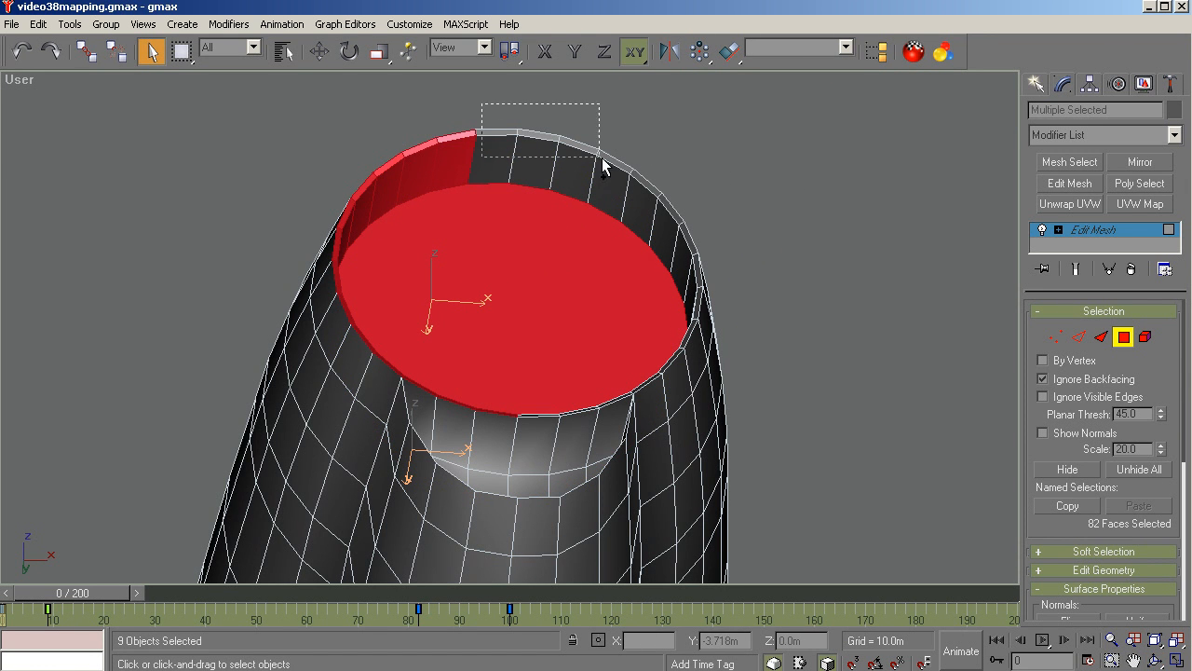
ctrl+drag(602, 166, 656, 191)
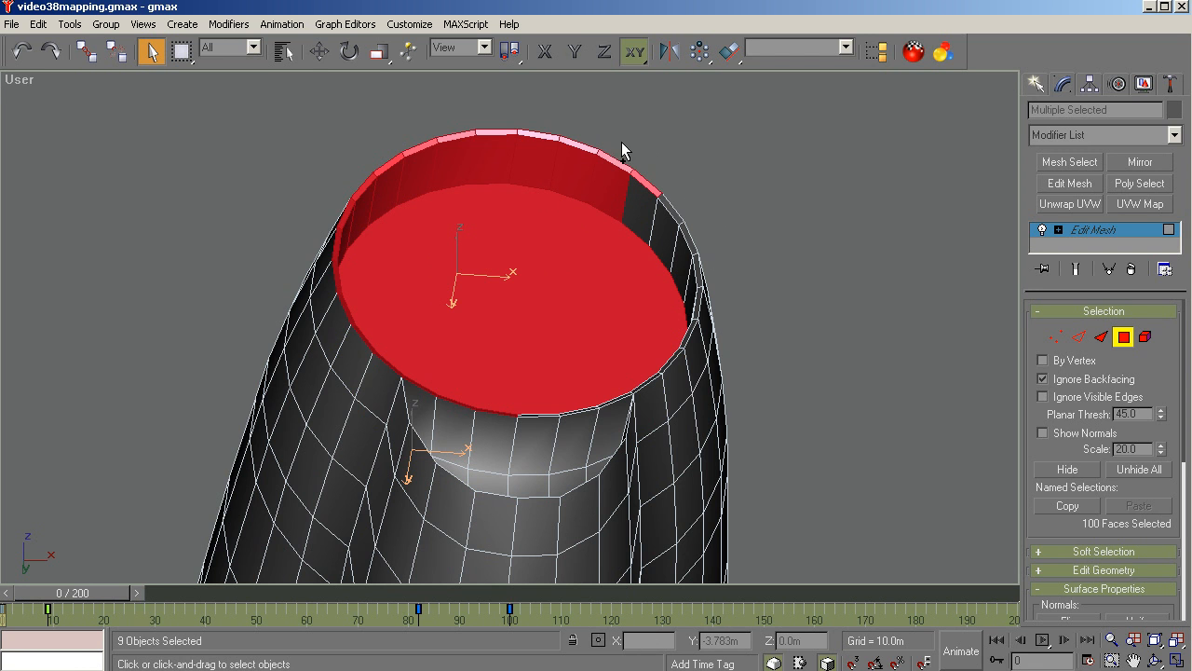
drag(619, 142, 693, 305)
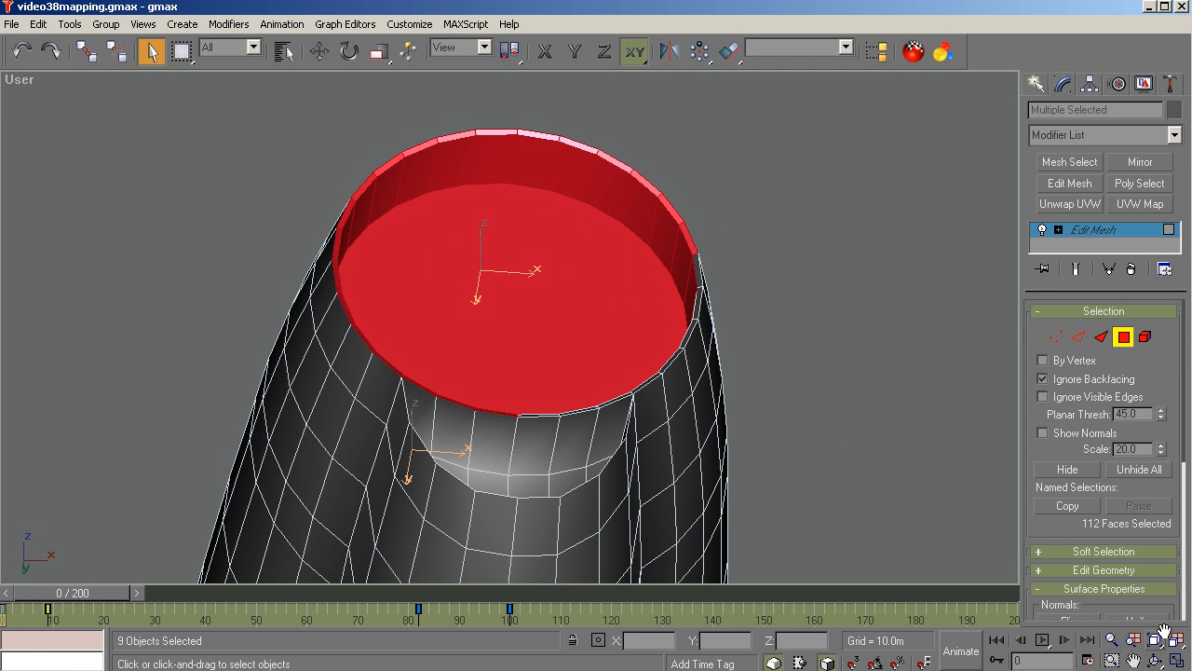
Add the remaining side section of the tail opening's inner wall and rim to the selection, completing the ring.
click(1155, 659)
drag(508, 328, 532, 399)
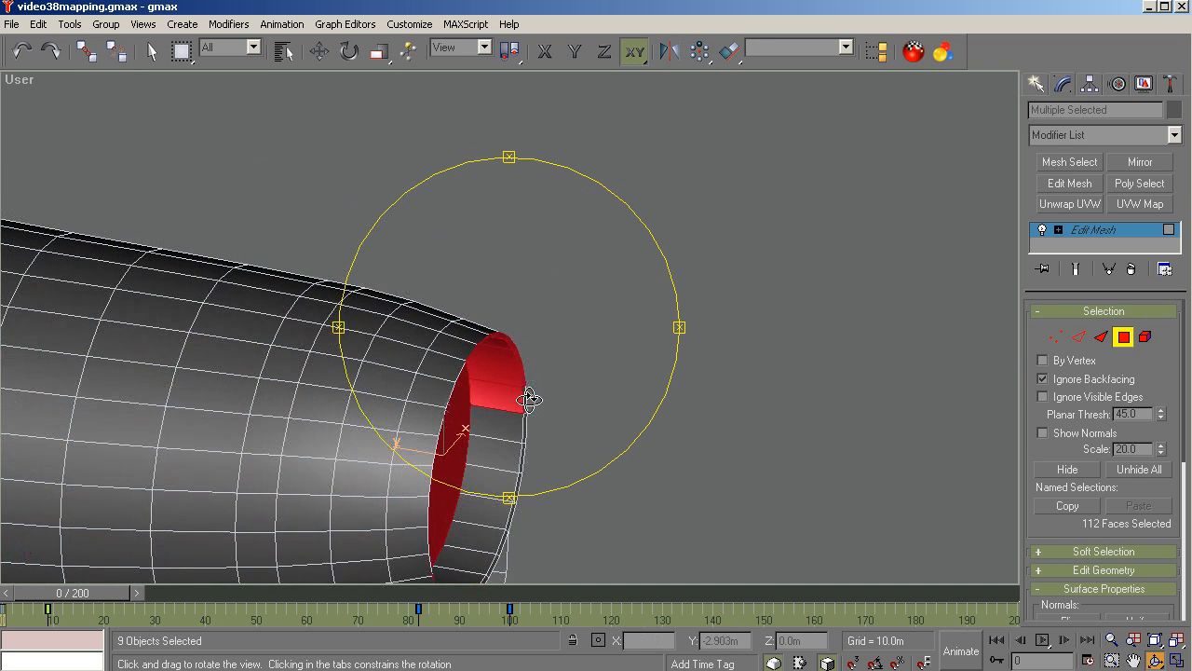
drag(541, 316, 543, 335)
right_click(590, 357)
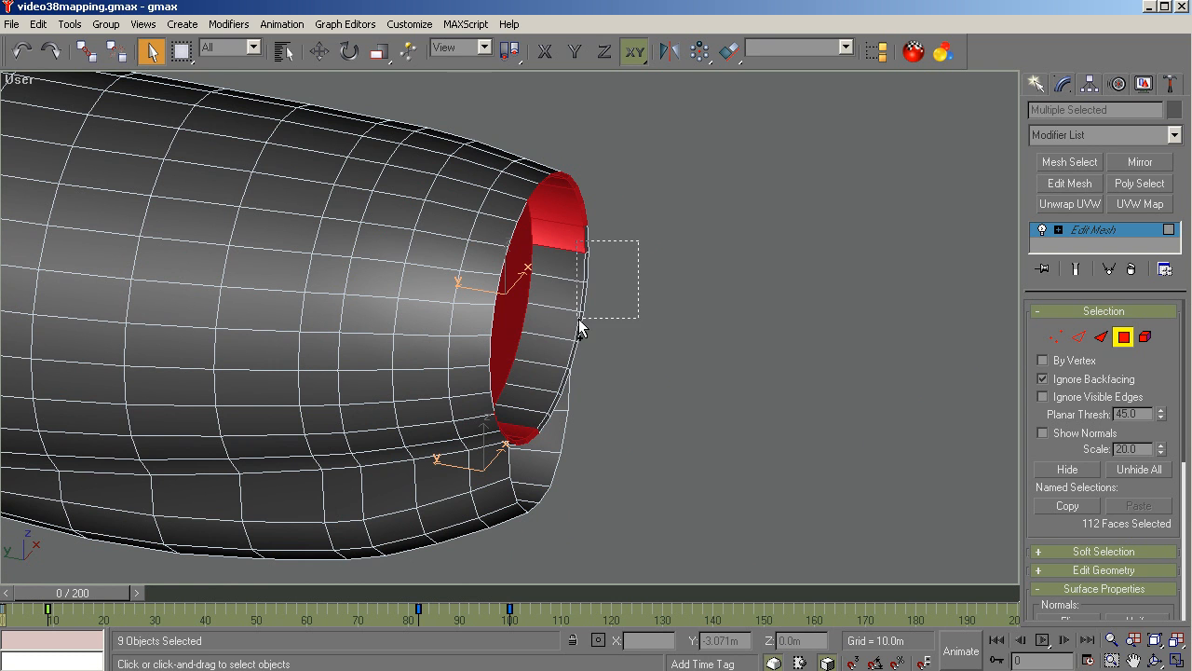
ctrl+drag(579, 328, 523, 430)
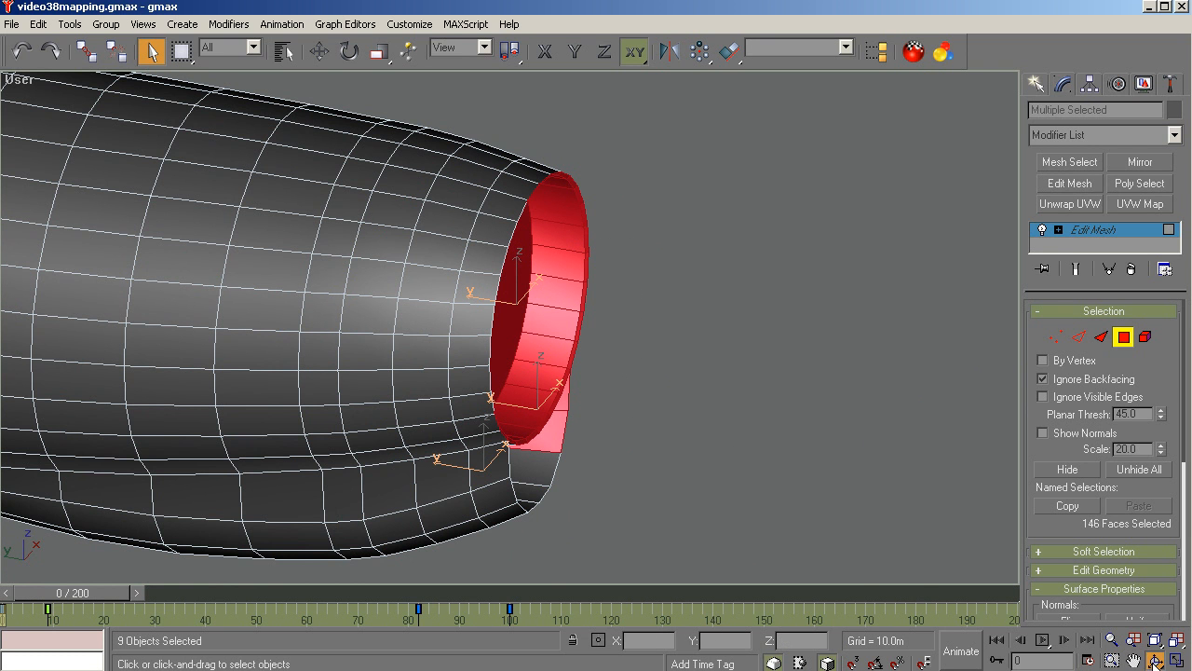
Add the wall and floor polygons of the small recess beneath the tail opening to the selection.
click(1155, 659)
drag(559, 413, 540, 376)
drag(594, 316, 538, 449)
scroll(419, 465, up, 5)
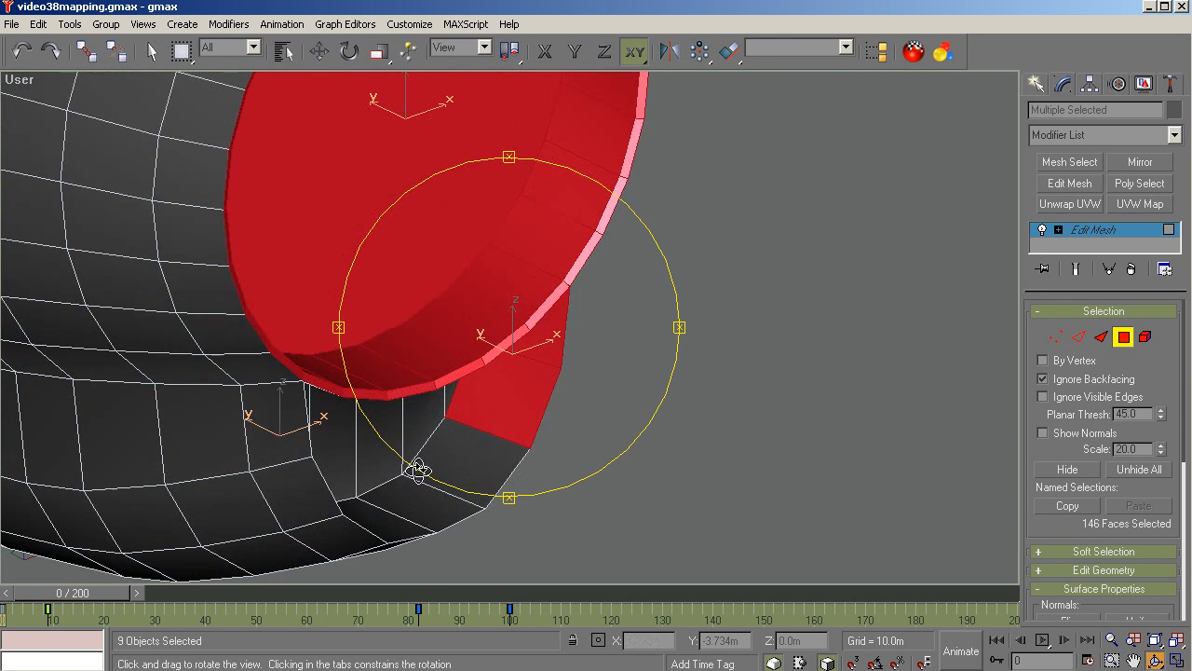
right_click(632, 472)
ctrl+click(448, 401)
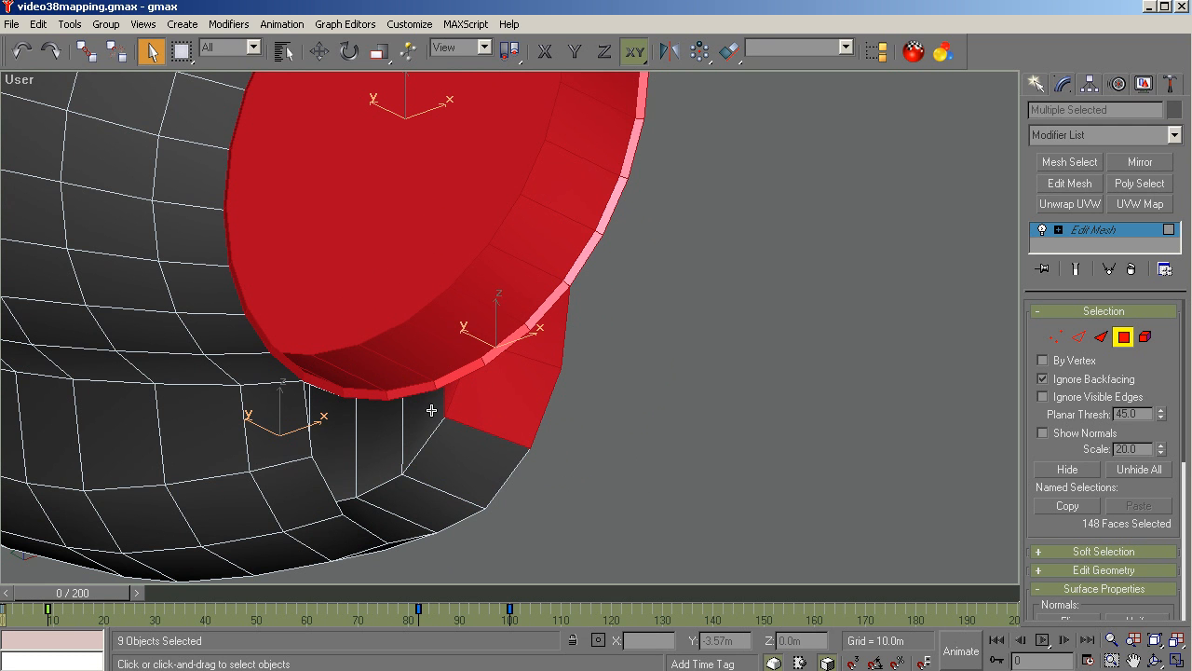
ctrl+click(421, 425)
ctrl+click(371, 433)
ctrl+click(340, 434)
ctrl+click(382, 511)
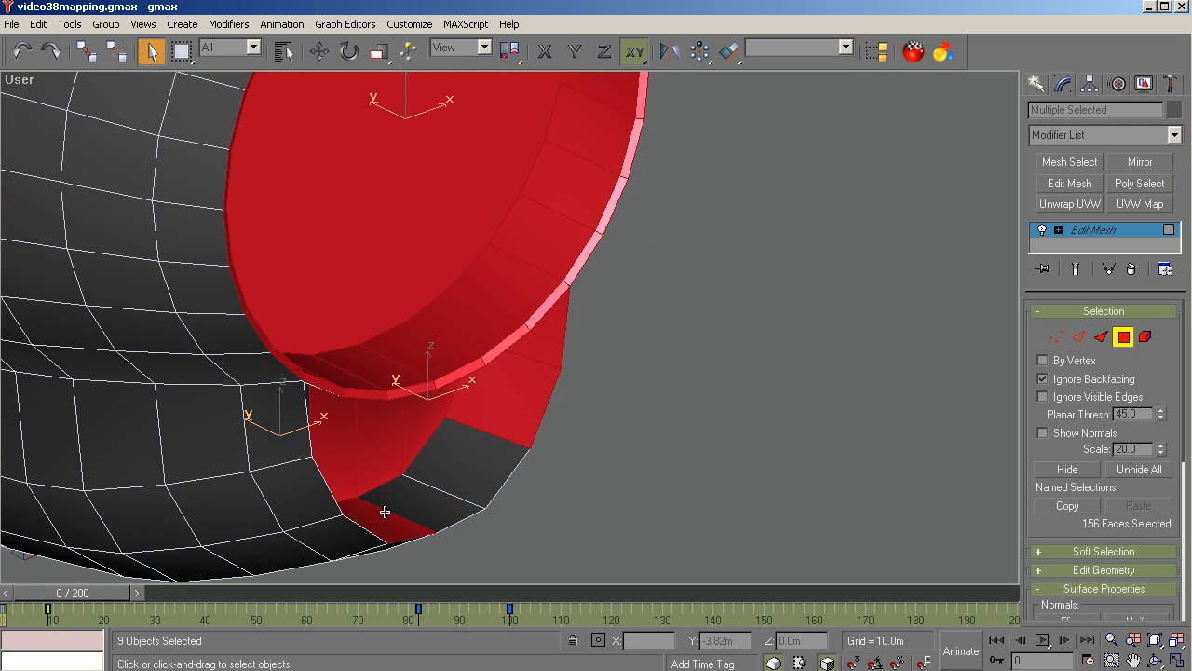
ctrl+click(407, 495)
ctrl+click(494, 468)
Add the remaining back wall and floor polygons of the small recess beneath the tail opening to the selection.
scroll(705, 427, down, 5)
scroll(705, 426, down, 4)
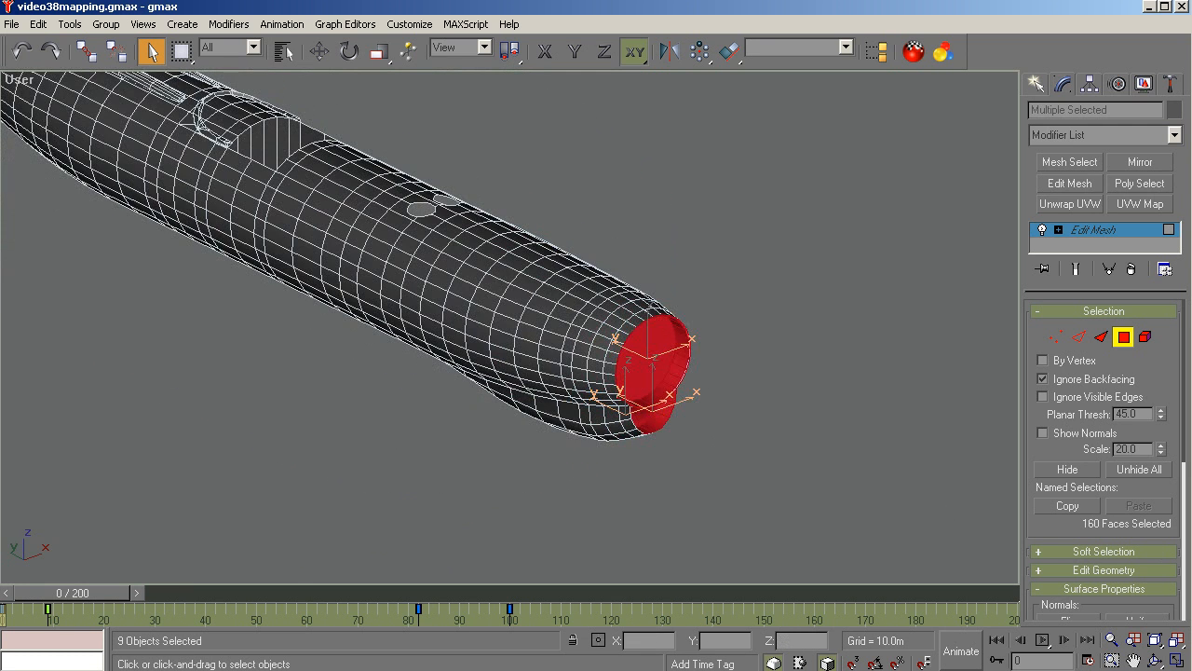
click(1155, 660)
drag(545, 349, 422, 332)
scroll(673, 368, down, 1)
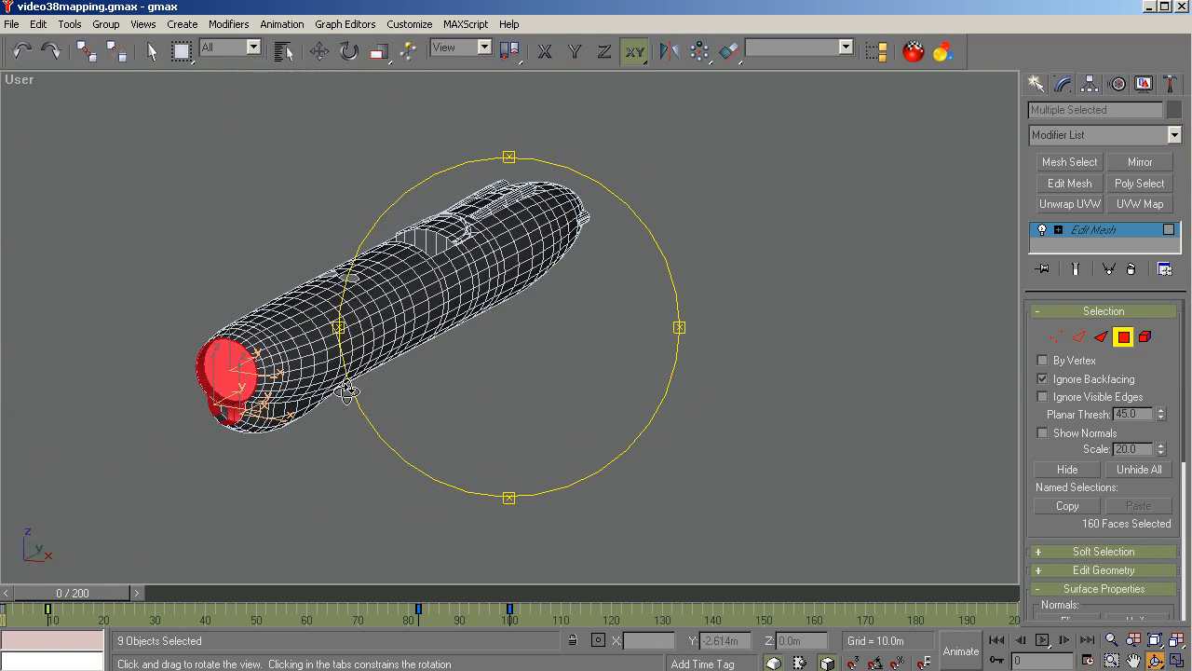
scroll(191, 429, up, 5)
right_click(194, 419)
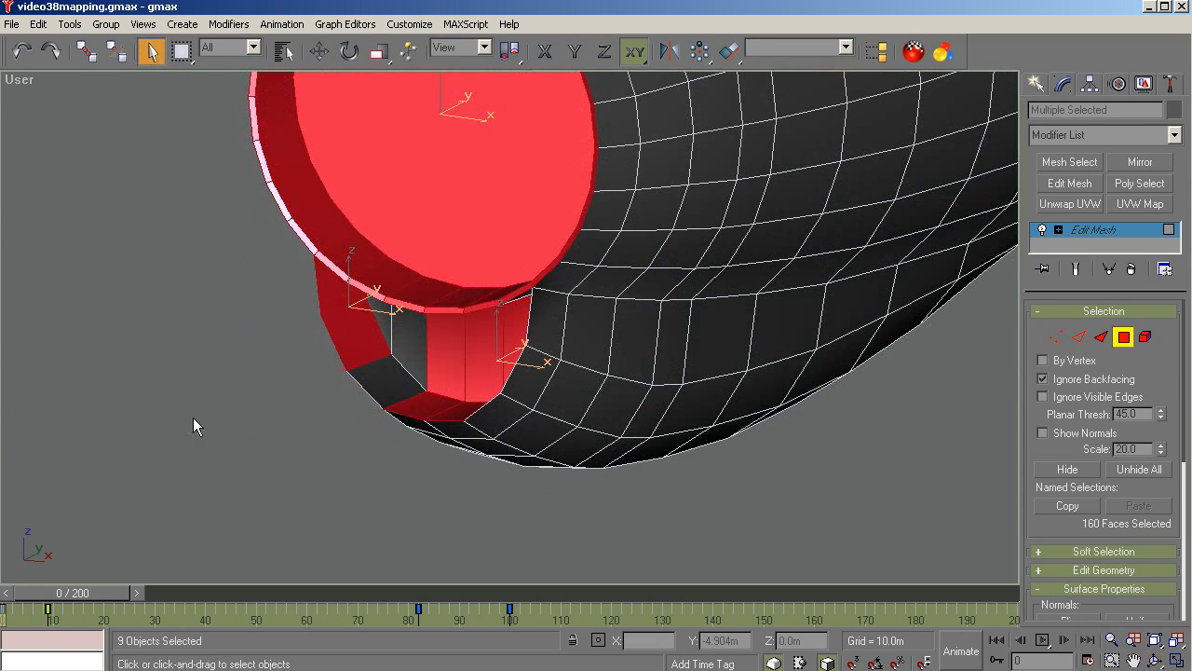
ctrl+click(391, 327)
ctrl+click(400, 335)
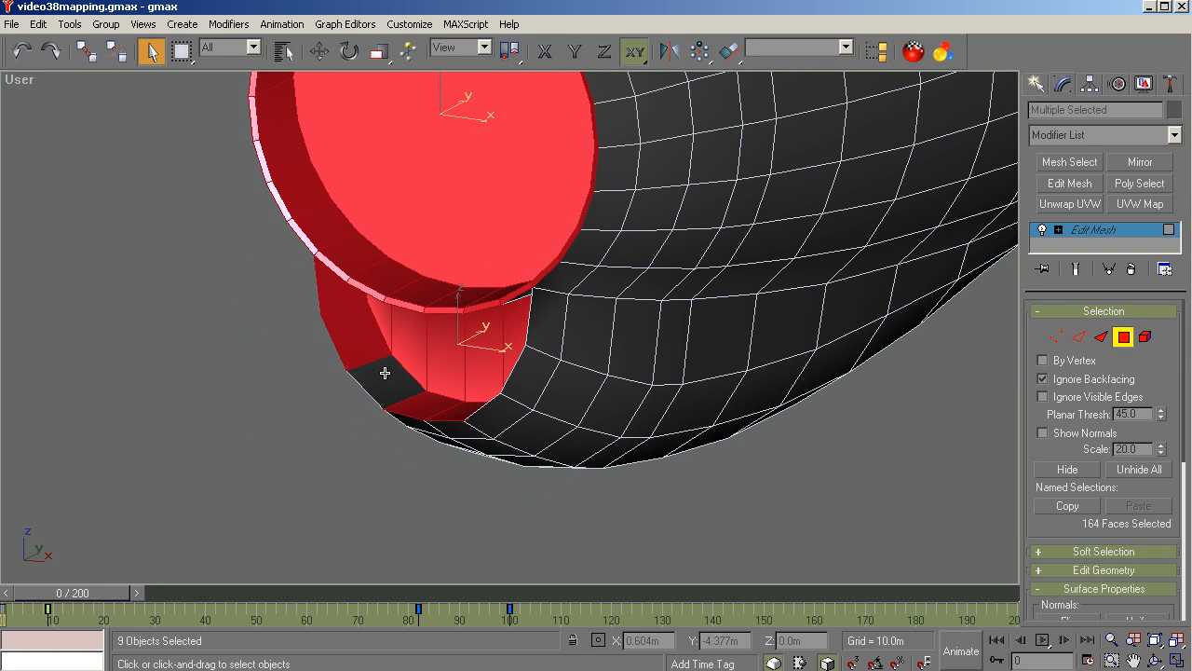
ctrl+click(384, 373)
Examine the tail opening and its lower recess from several angles, shaded and in wireframe, for missed or stray selected polygons.
scroll(517, 312, up, 5)
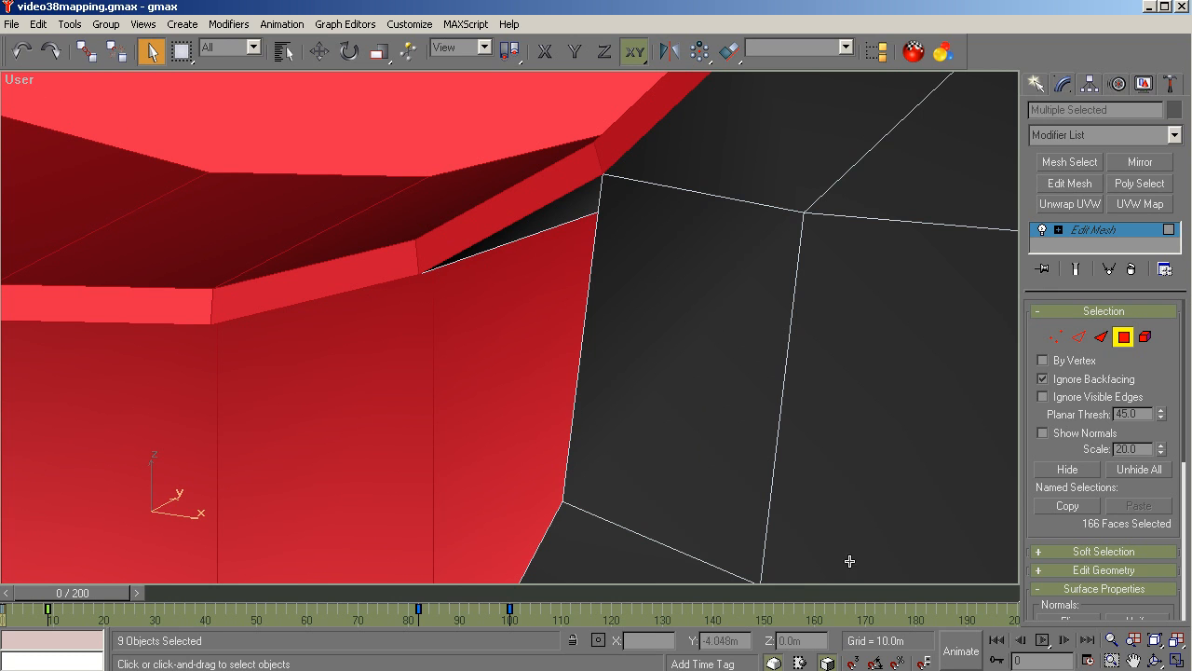
click(1155, 640)
click(1155, 659)
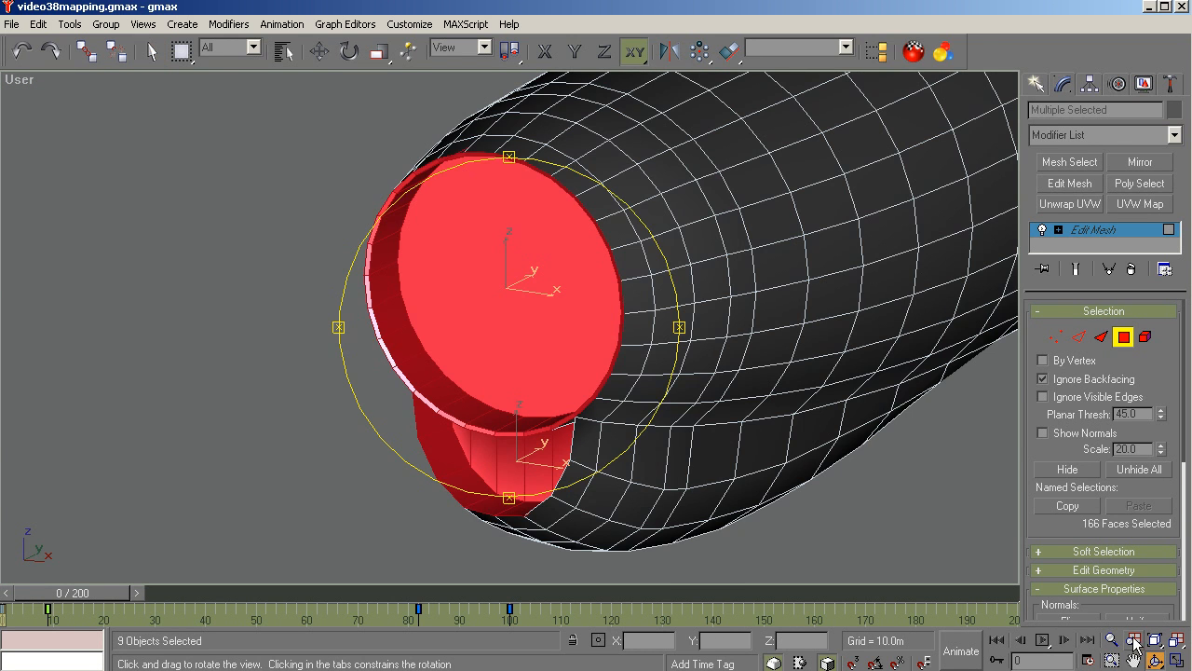
drag(448, 353, 488, 330)
scroll(579, 234, up, 5)
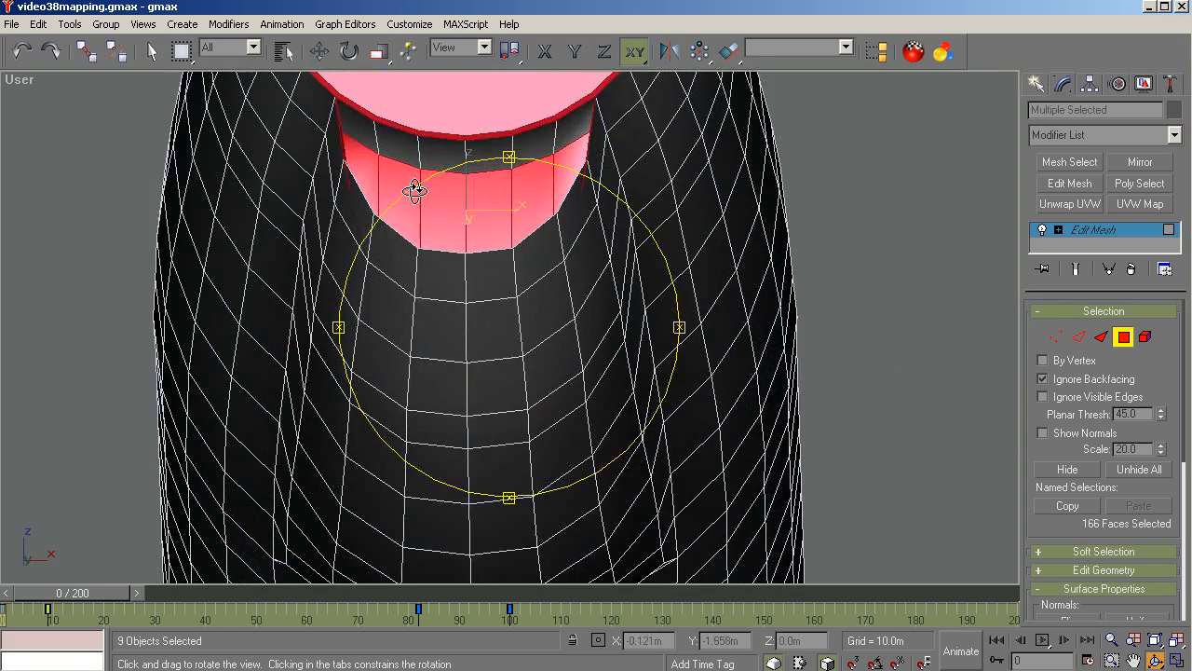
drag(414, 190, 495, 254)
drag(476, 256, 459, 378)
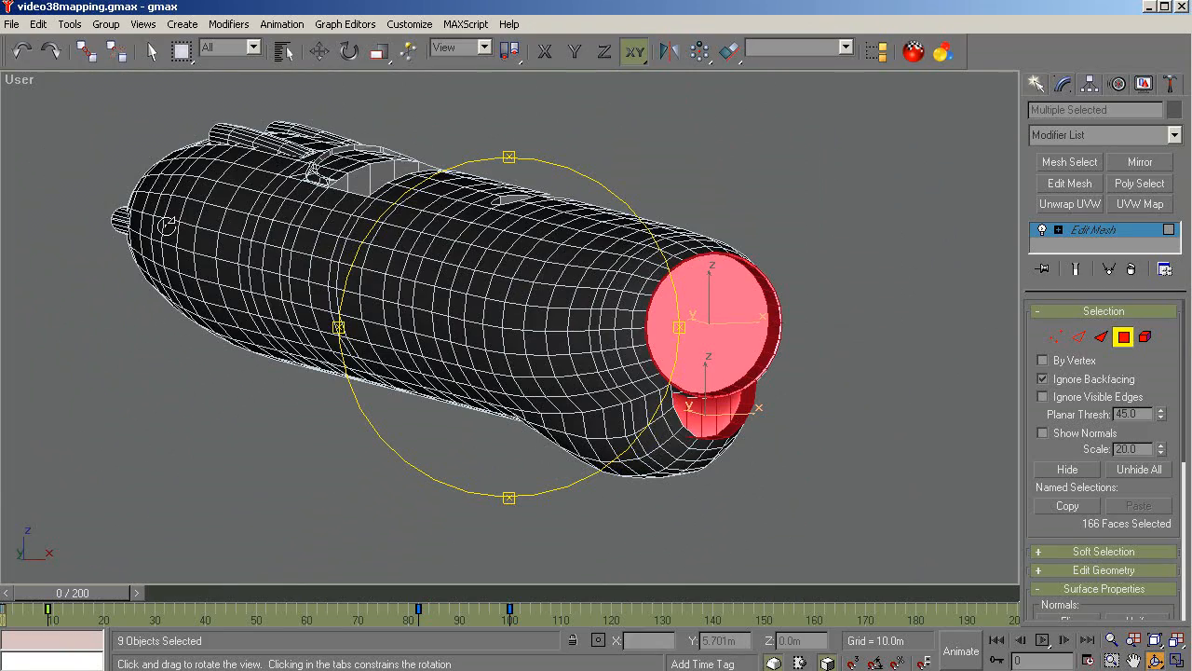
key(F3)
drag(396, 334, 756, 288)
mouse_move(622, 254)
mouse_down()
mouse_move(652, 233)
mouse_move(727, 224)
mouse_move(787, 242)
mouse_move(715, 307)
mouse_move(588, 267)
mouse_move(587, 237)
mouse_move(607, 269)
mouse_up()
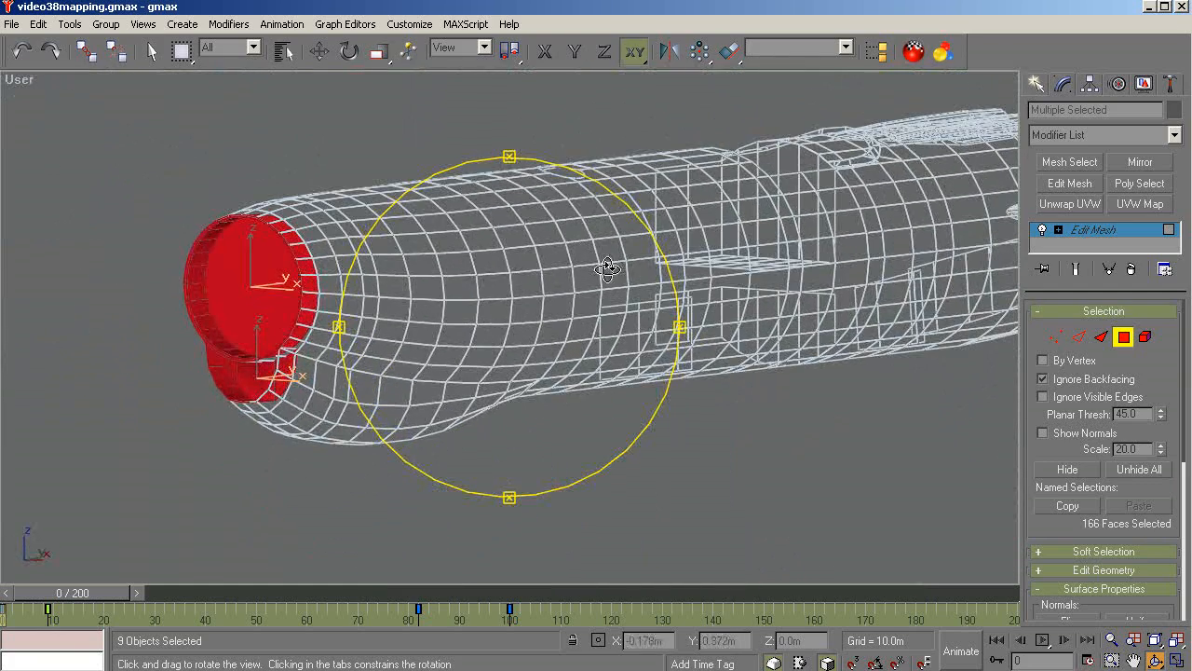
Assign material ID 6 to the selected tail opening and recess polygons.
right_click(678, 439)
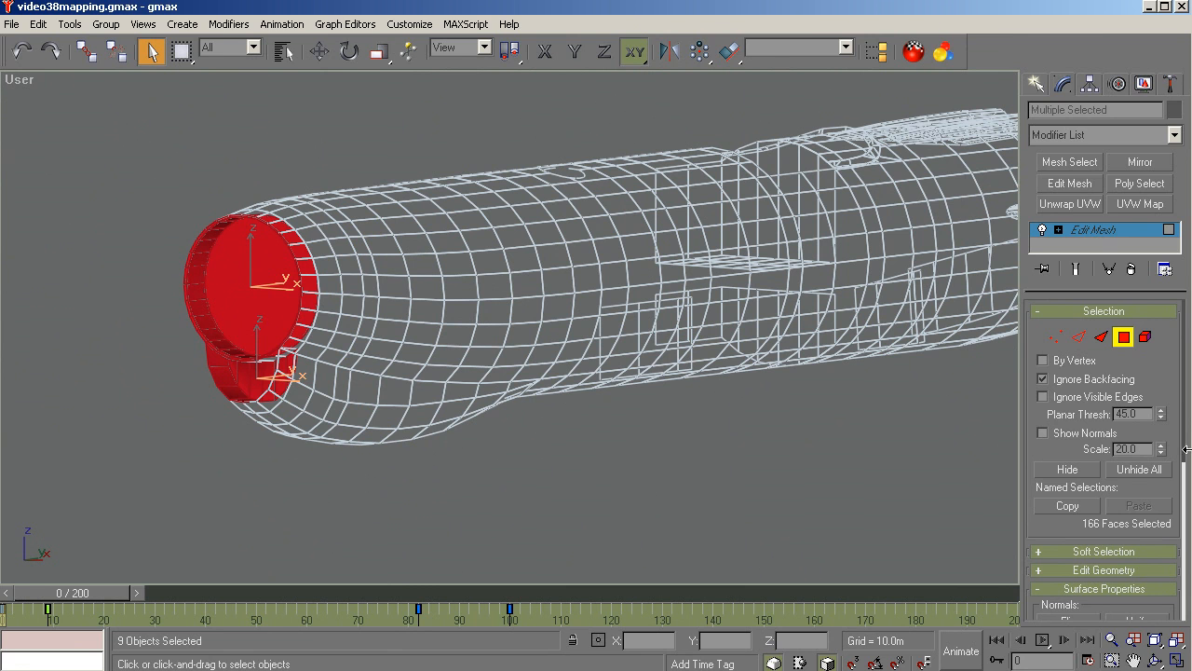
scroll(1173, 503, down, 5)
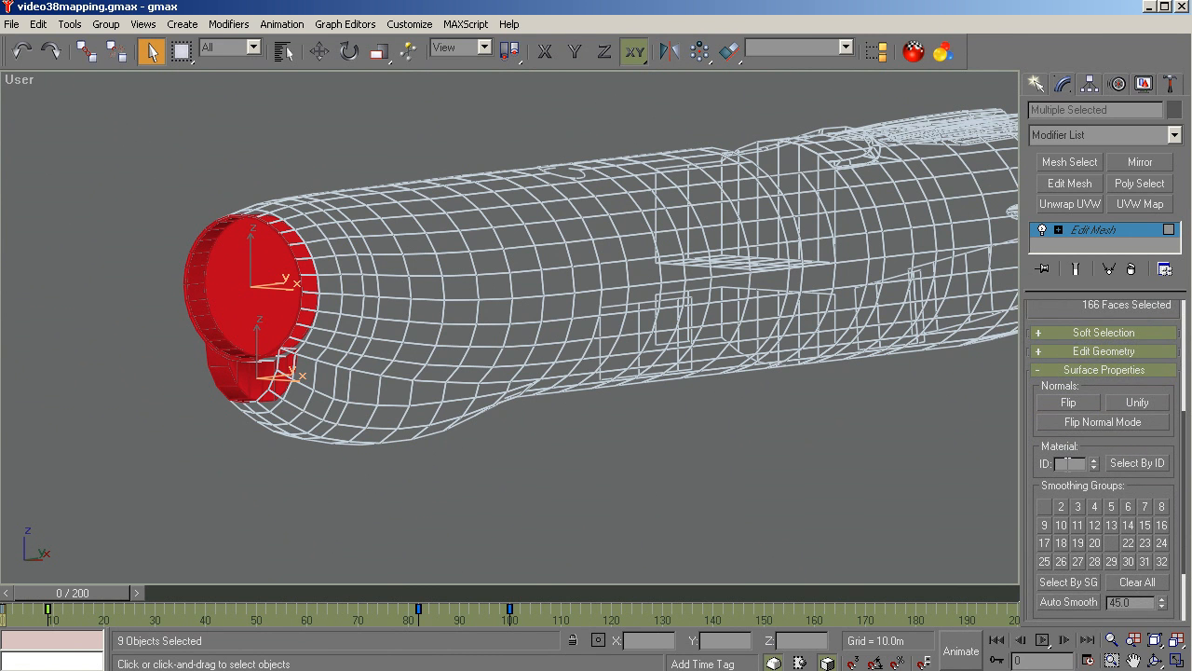
text(6)
key(Return)
Clear the selection, return to shaded display and select the two polygons of one side wall in the fuselage's top rectangular recess.
click(1155, 662)
drag(477, 410, 407, 419)
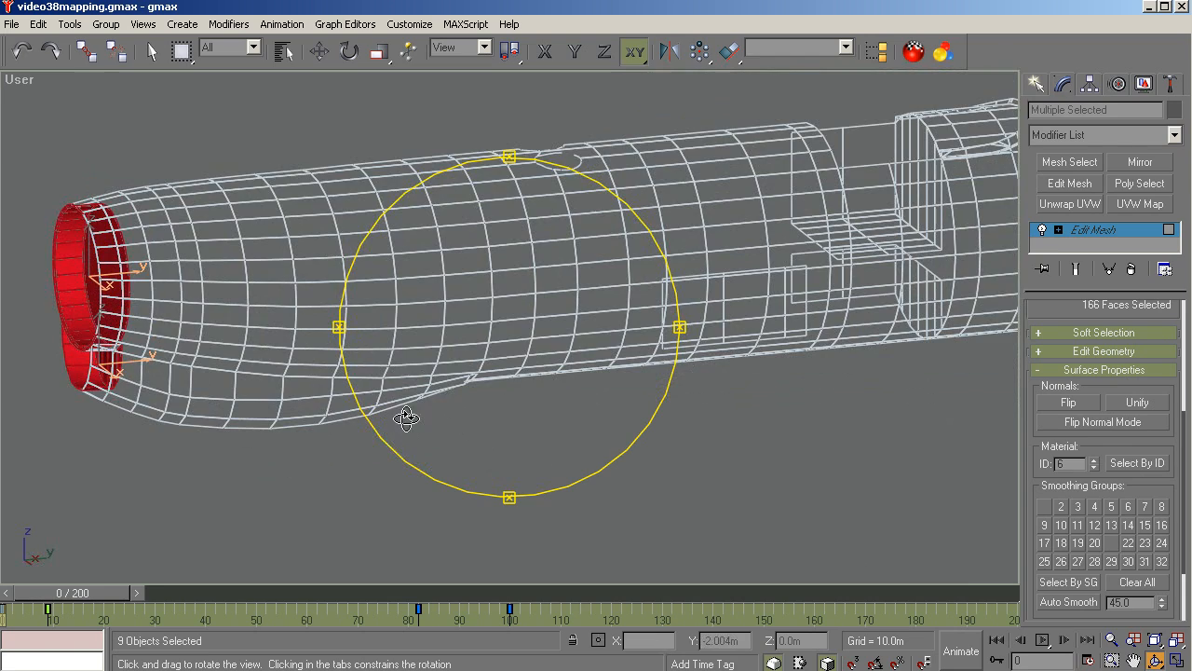
drag(480, 310, 362, 375)
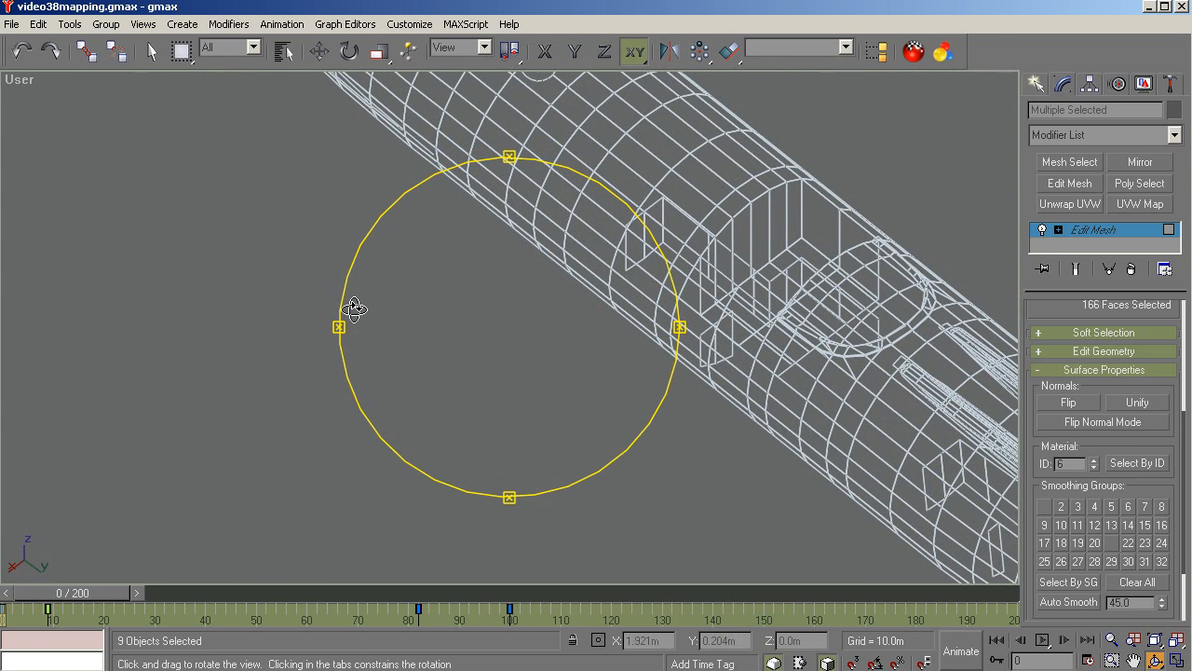
key(F3)
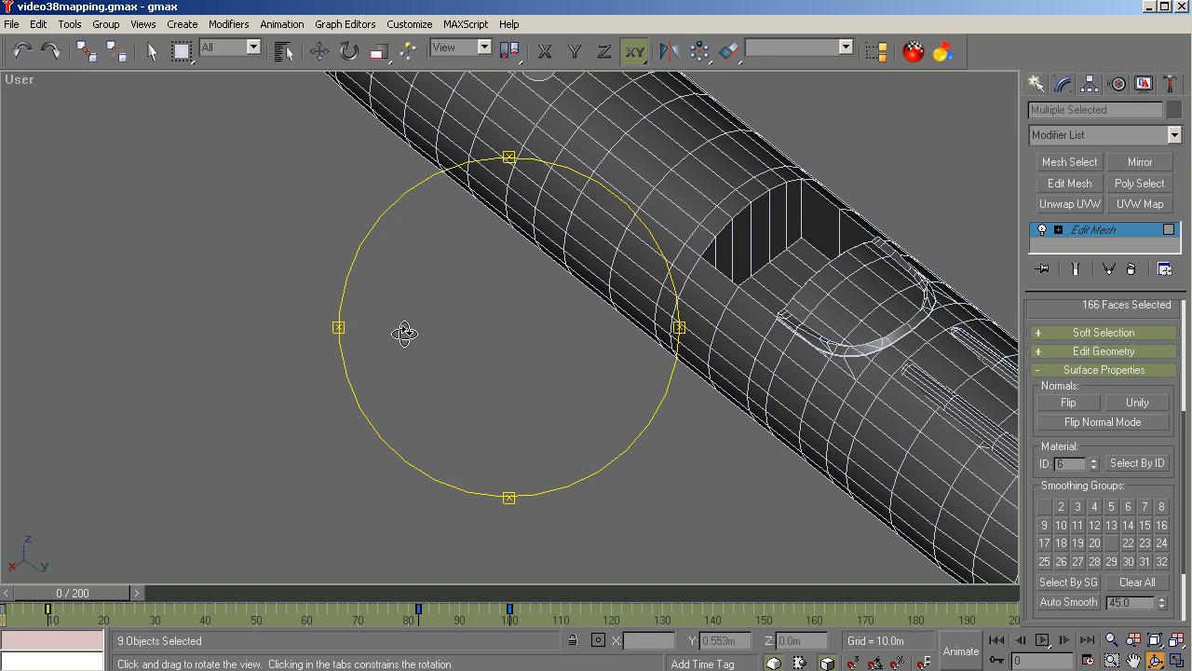
drag(457, 341, 461, 363)
scroll(896, 291, up, 5)
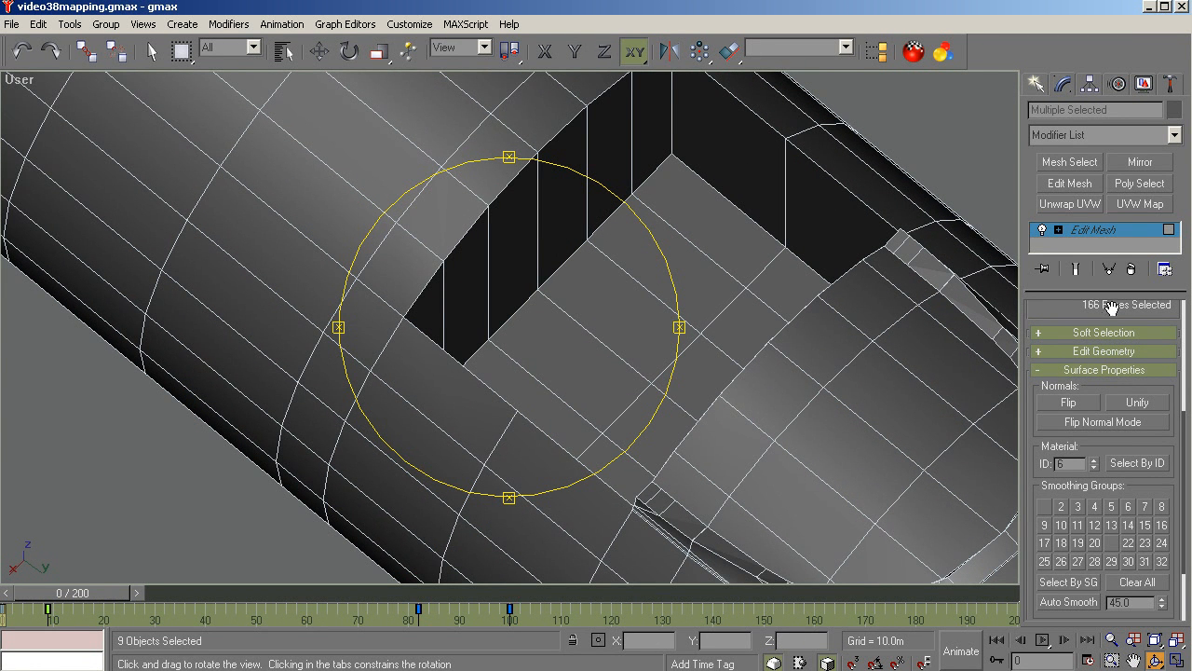
click(152, 51)
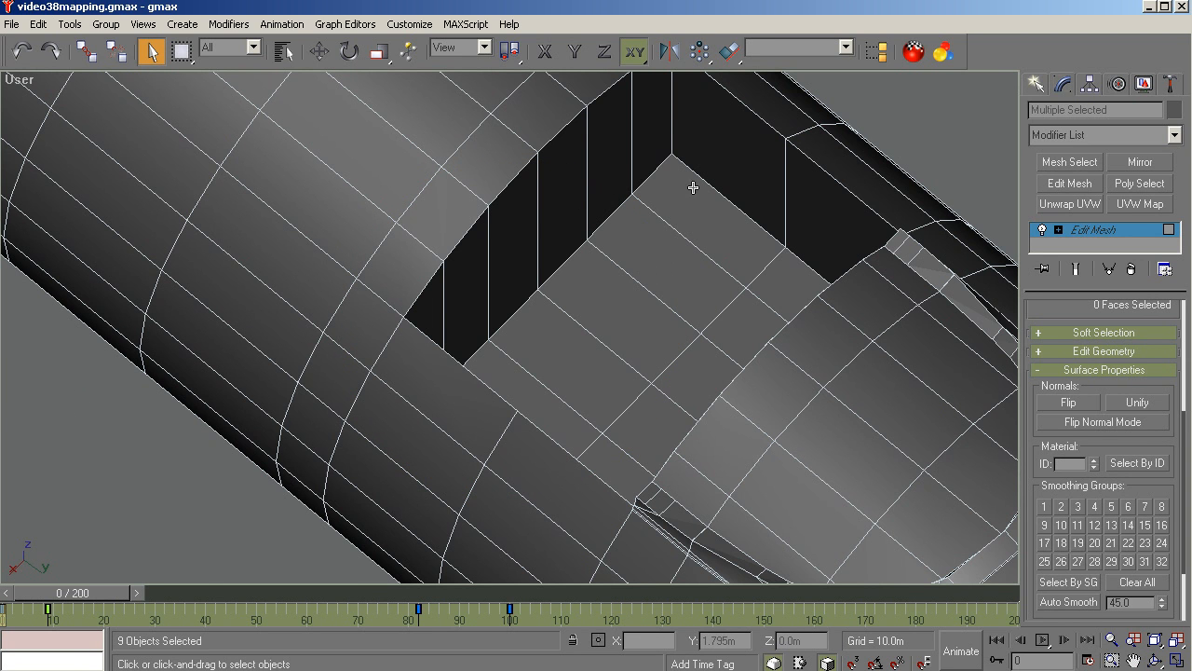
click(712, 140)
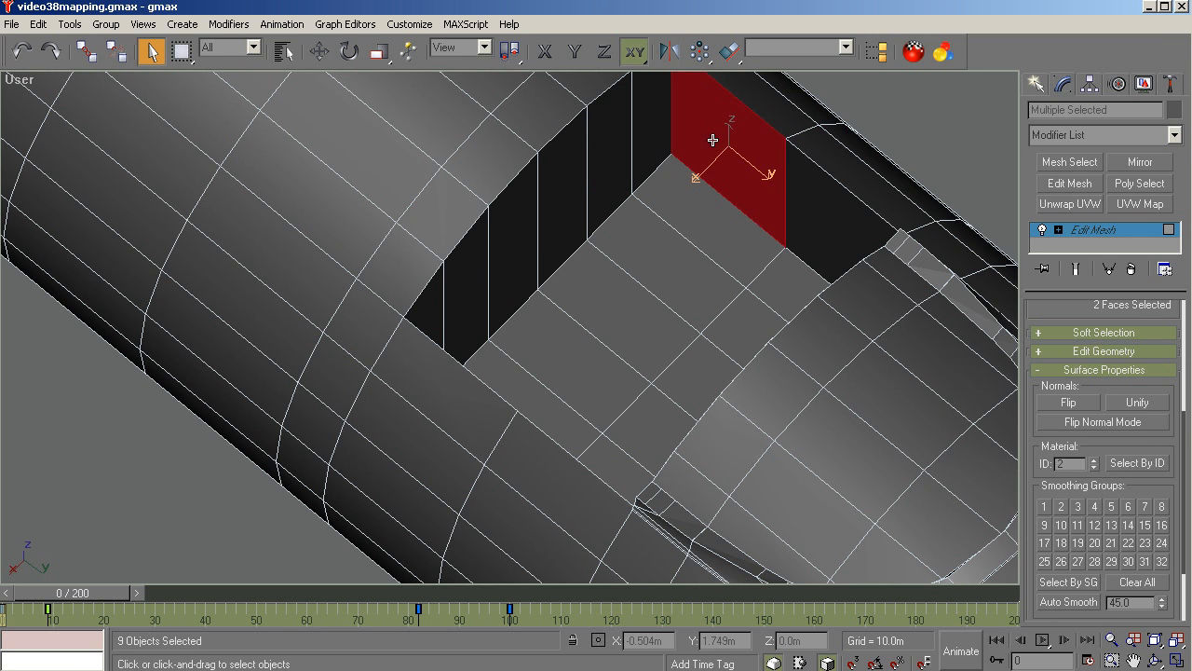
ctrl+click(808, 185)
Add all polygons of the top recess's tail-side end wall to the selection.
ctrl+click(651, 126)
ctrl+click(610, 143)
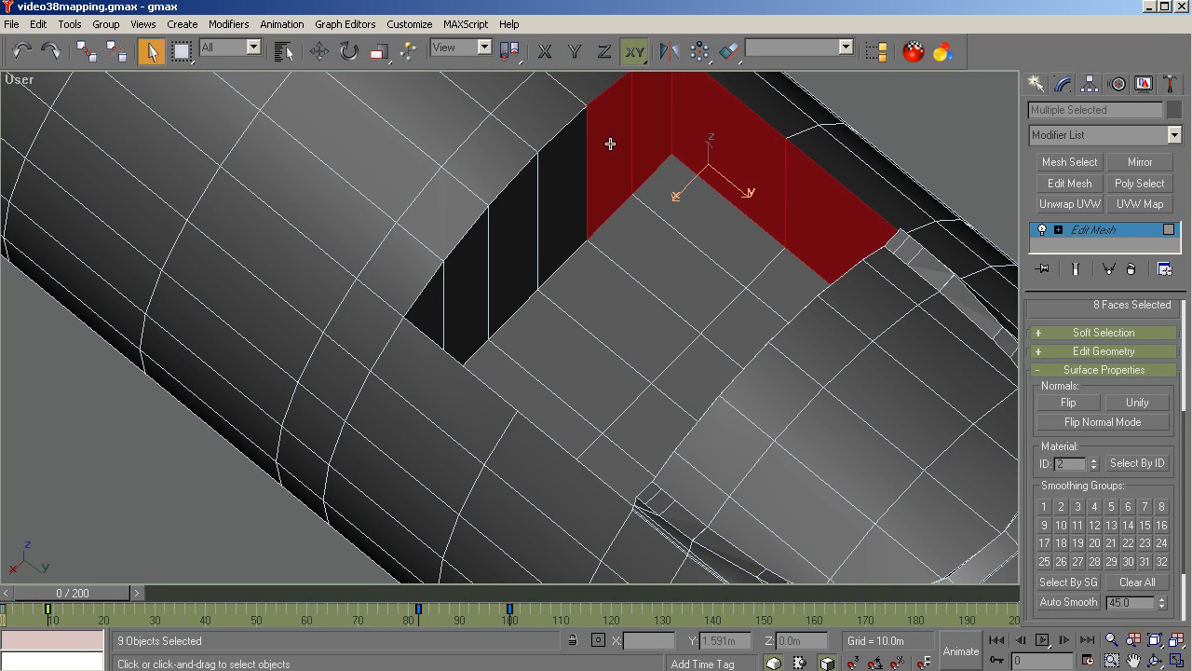
ctrl+click(561, 186)
ctrl+click(519, 234)
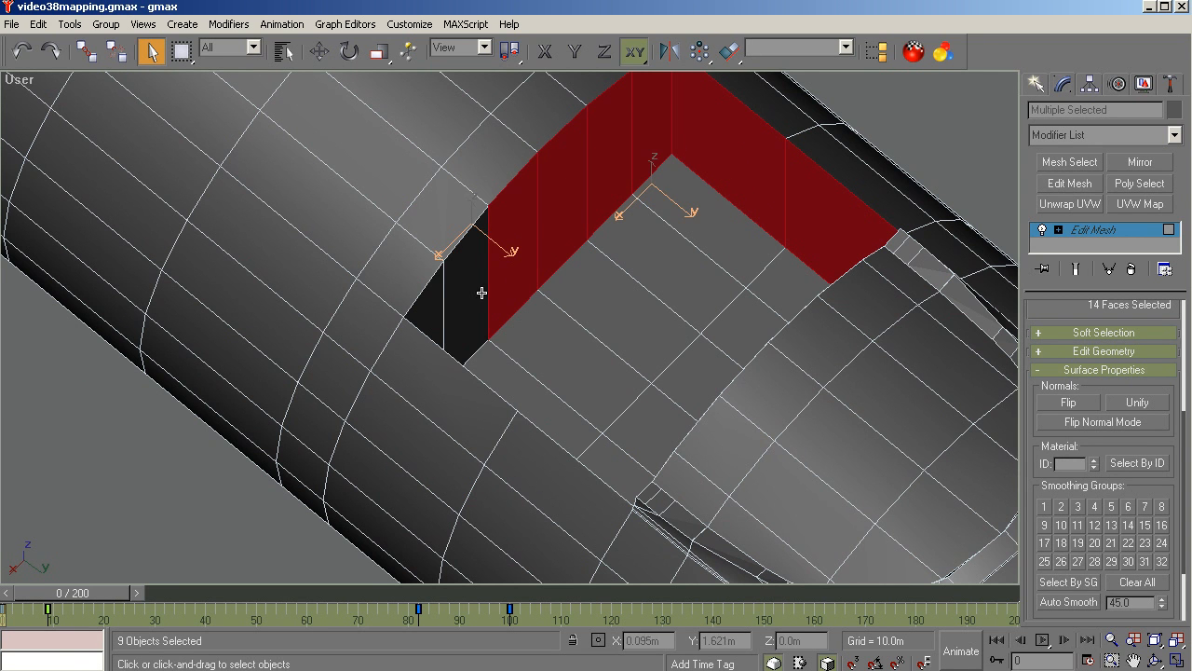
ctrl+click(475, 293)
ctrl+click(430, 316)
Add the visible floor polygons of the top recess to the selection.
ctrl+click(504, 356)
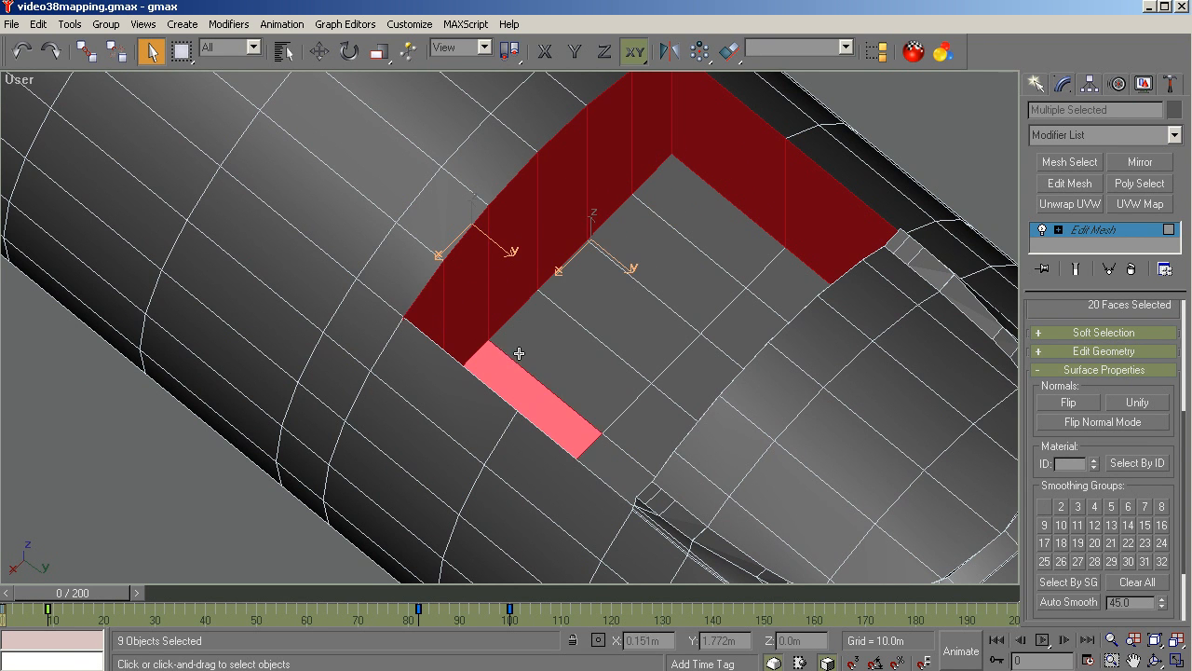
ctrl+click(525, 348)
ctrl+click(579, 300)
ctrl+click(634, 257)
ctrl+click(690, 218)
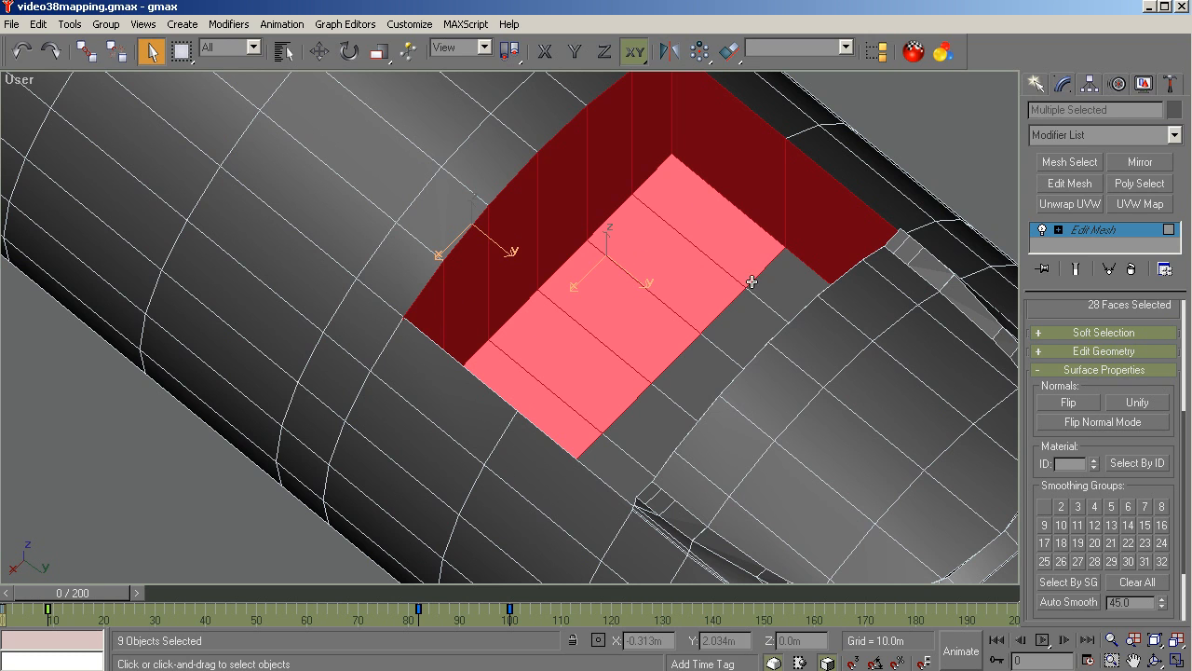
ctrl+click(781, 286)
ctrl+click(739, 344)
ctrl+click(707, 383)
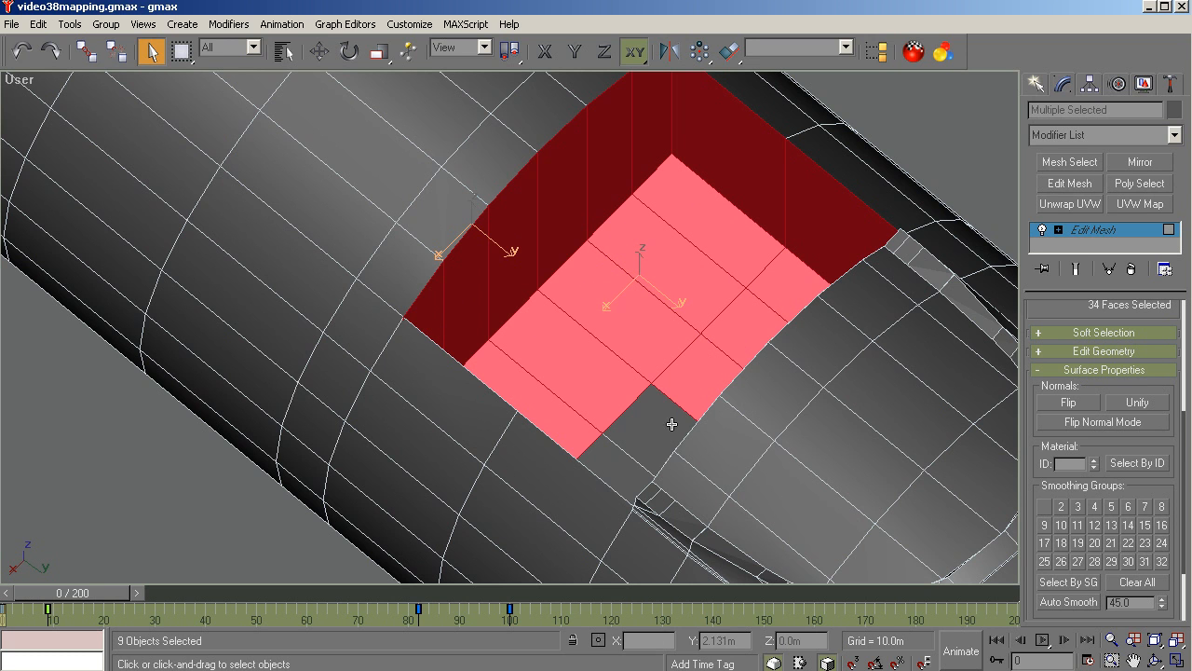
ctrl+click(655, 432)
ctrl+click(620, 466)
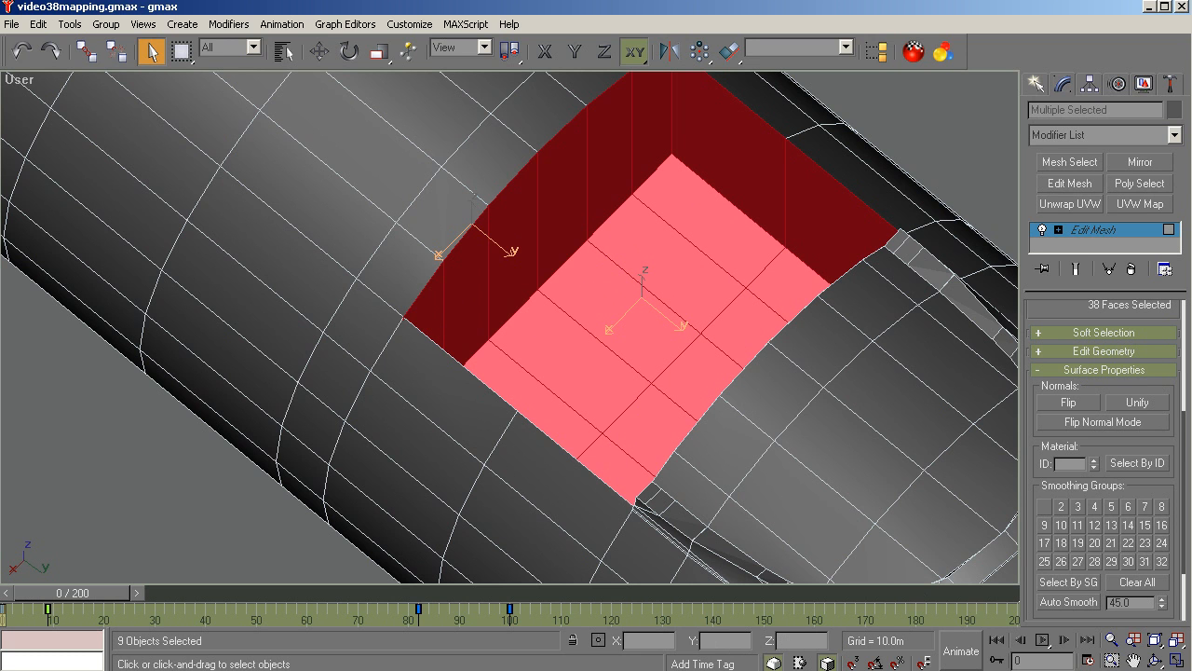
Add all polygons of the top recess's opposite end wall, next to the curved hatch outline, to the selection.
click(1155, 660)
drag(613, 424, 534, 194)
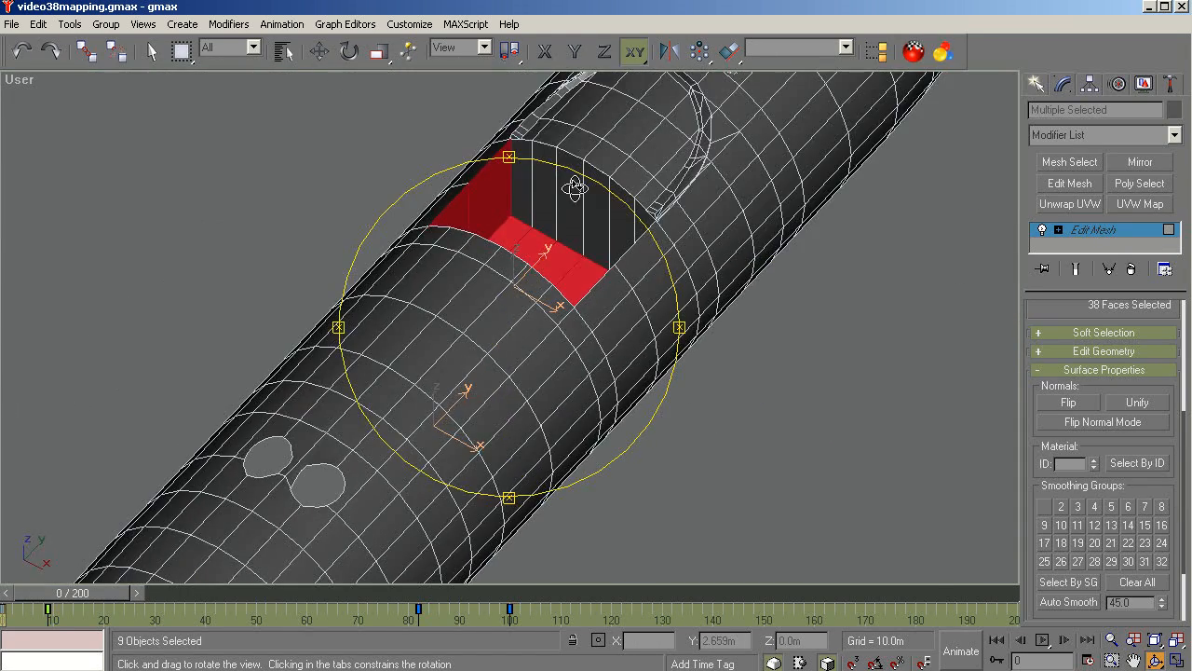
scroll(581, 185, up, 3)
right_click(459, 270)
ctrl+click(424, 200)
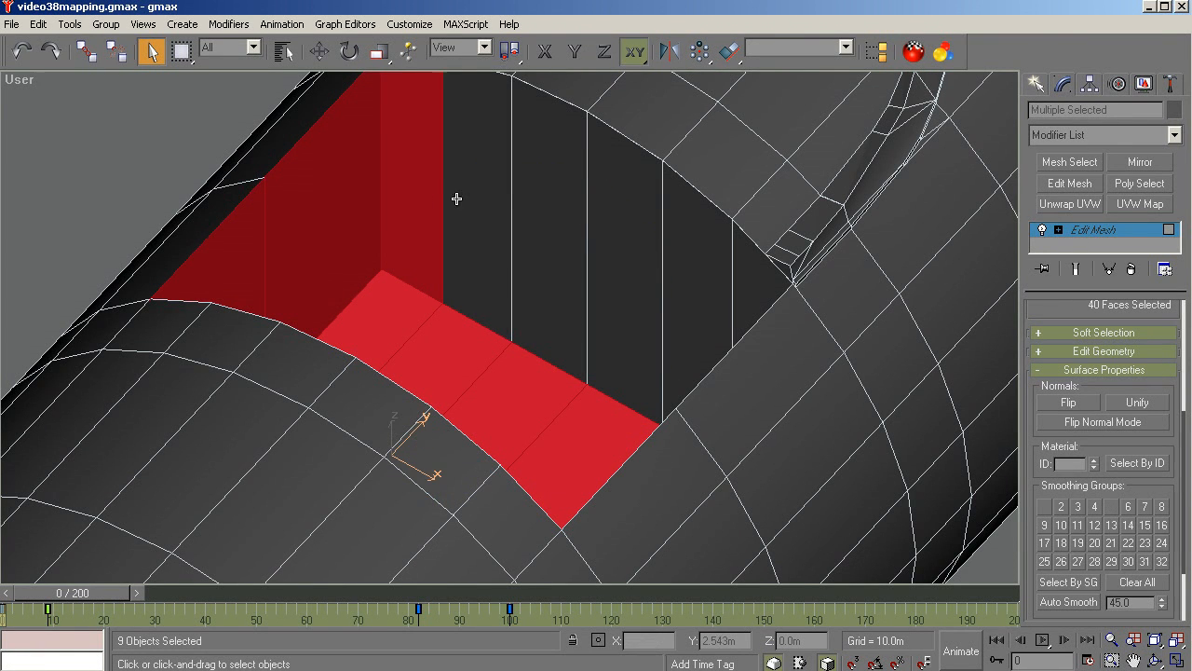
ctrl+click(489, 198)
ctrl+click(559, 203)
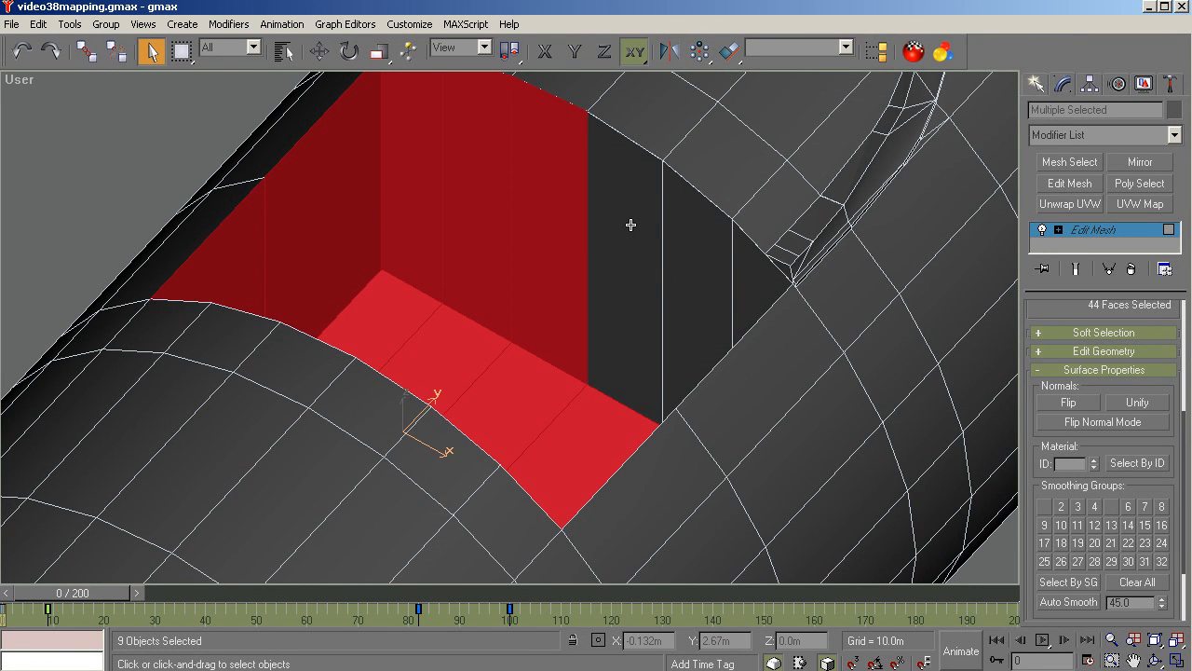
ctrl+click(626, 236)
ctrl+click(689, 247)
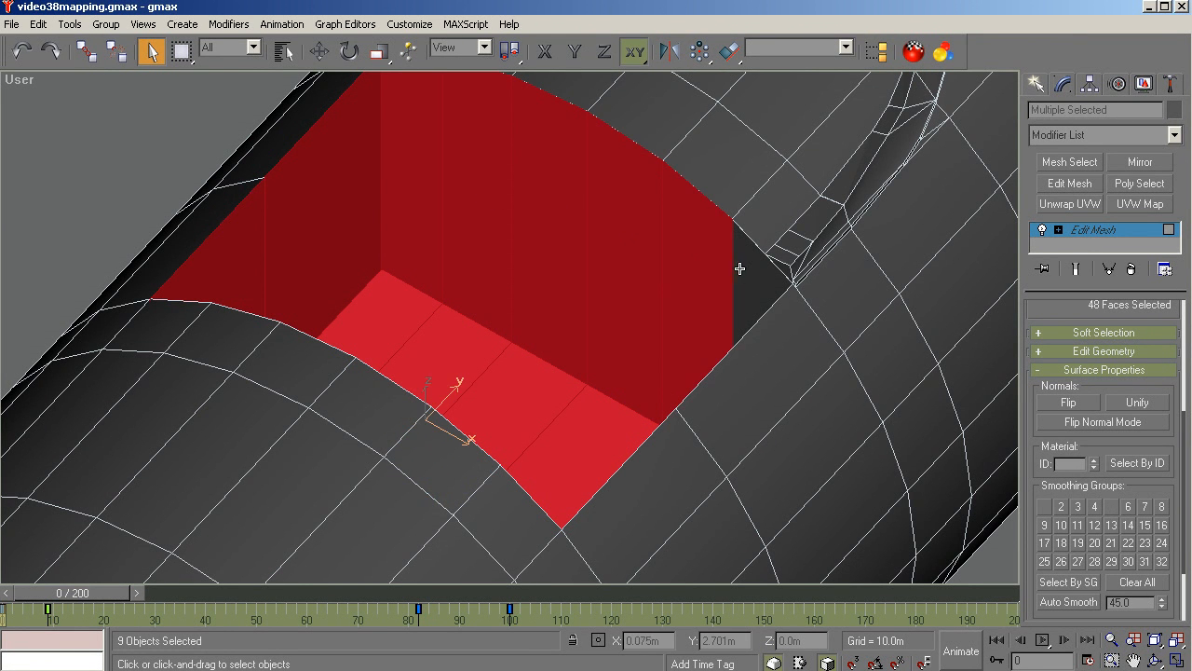
ctrl+click(750, 279)
Add the remaining side wall polygons and the floor strip along them in the top recess to the selection.
click(1154, 638)
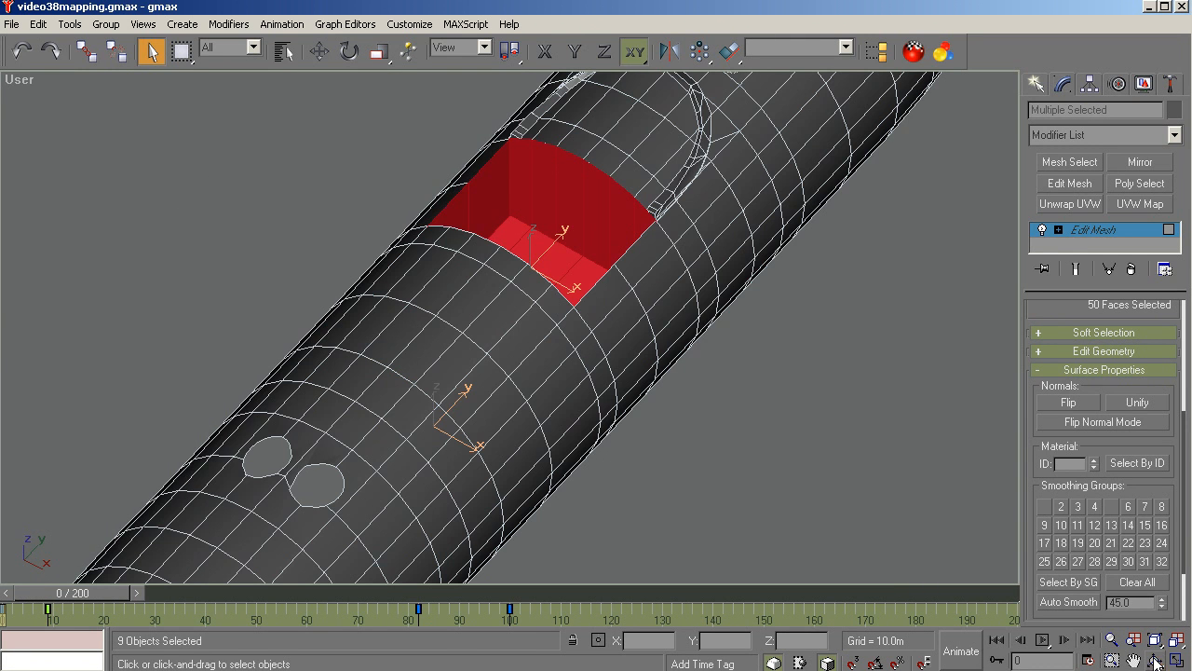
click(1155, 660)
drag(556, 381, 548, 416)
scroll(342, 439, up, 5)
scroll(405, 399, up, 3)
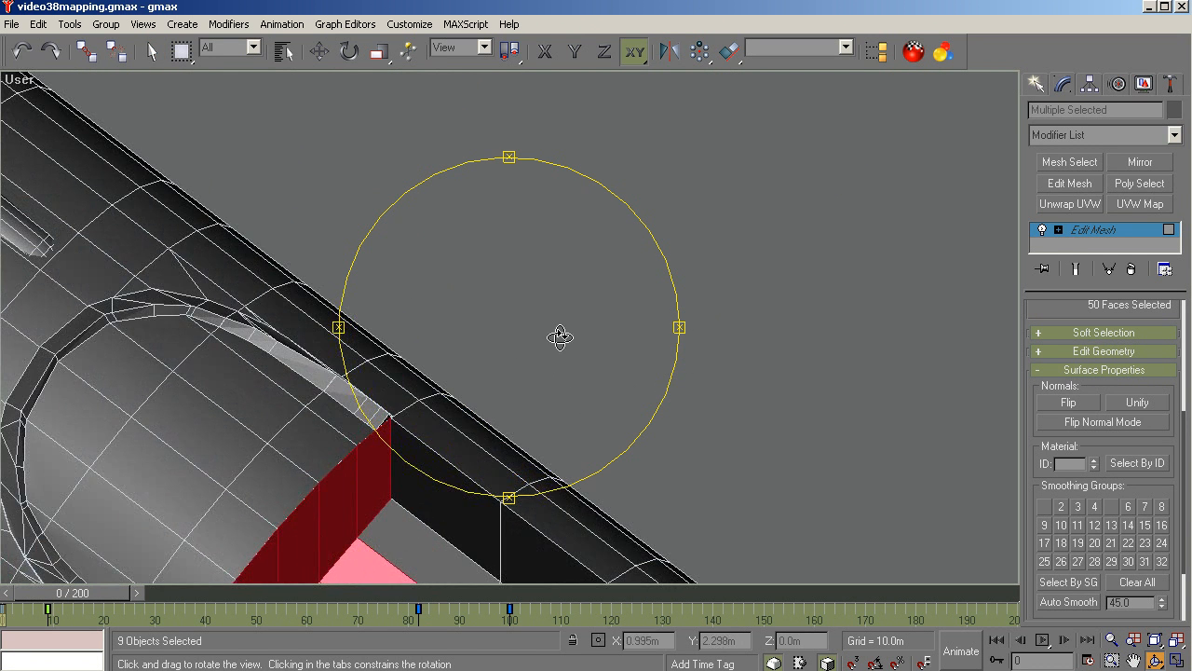
scroll(341, 261, down, 4)
scroll(422, 407, up, 2)
right_click(650, 350)
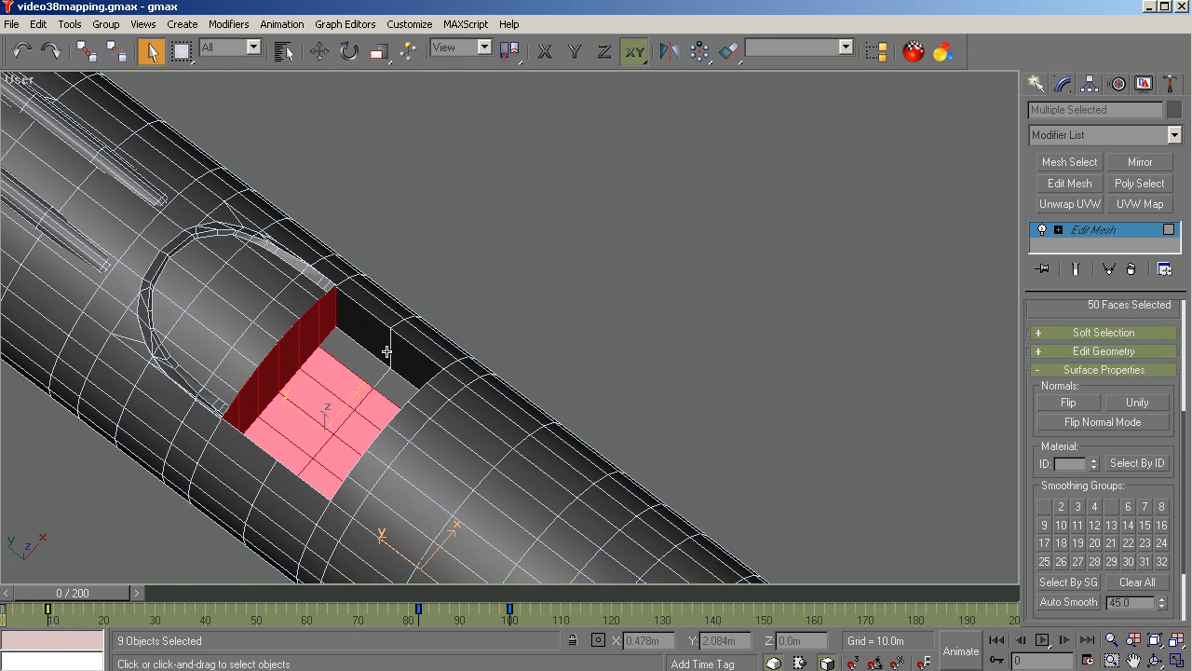
ctrl+click(358, 357)
ctrl+click(381, 339)
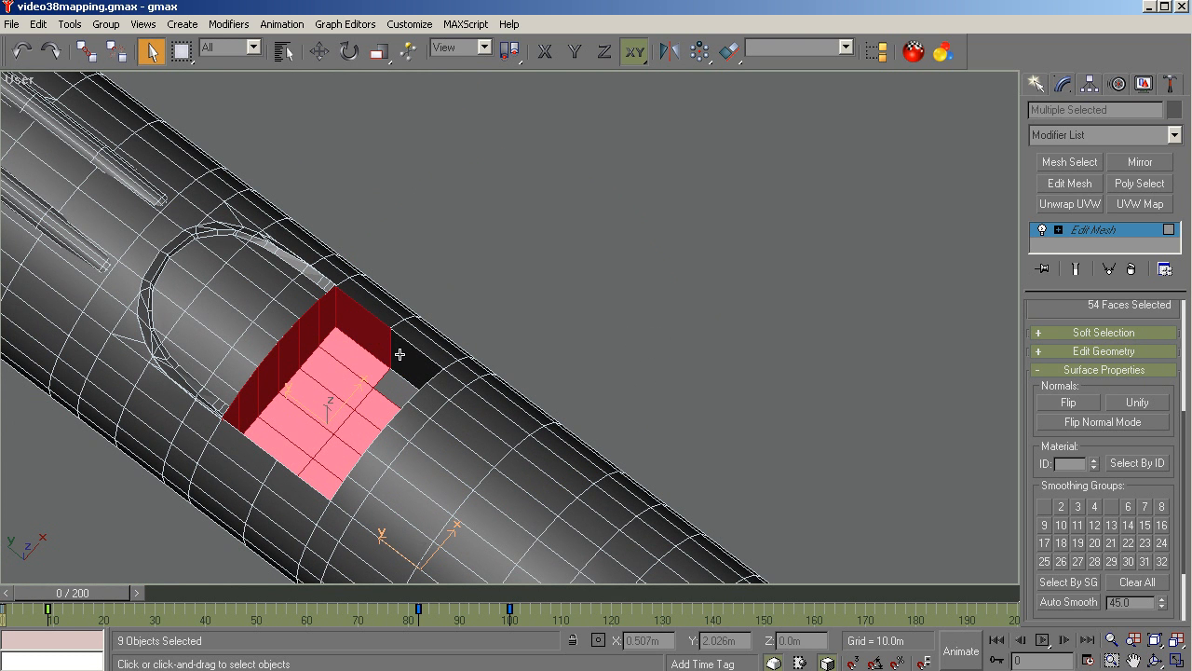
ctrl+click(401, 354)
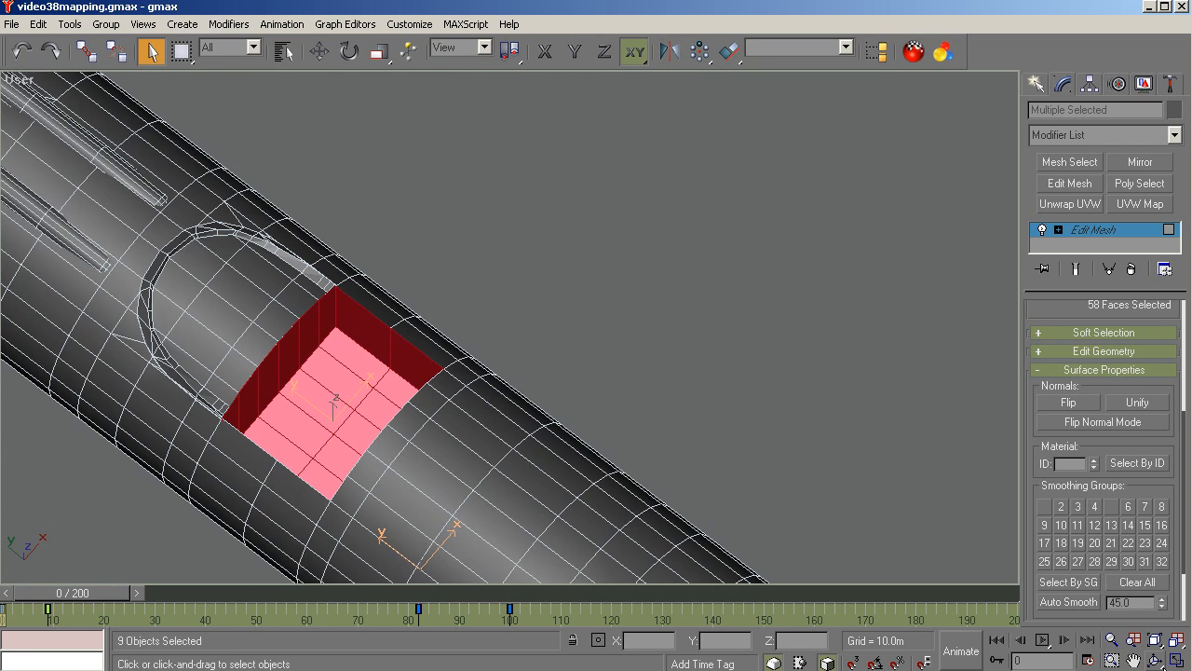
Check the mesh in wireframe and remove the stray polygons on the lower fuselage, outside the top recess, from the selection.
key(ctrl+r)
drag(549, 442, 543, 365)
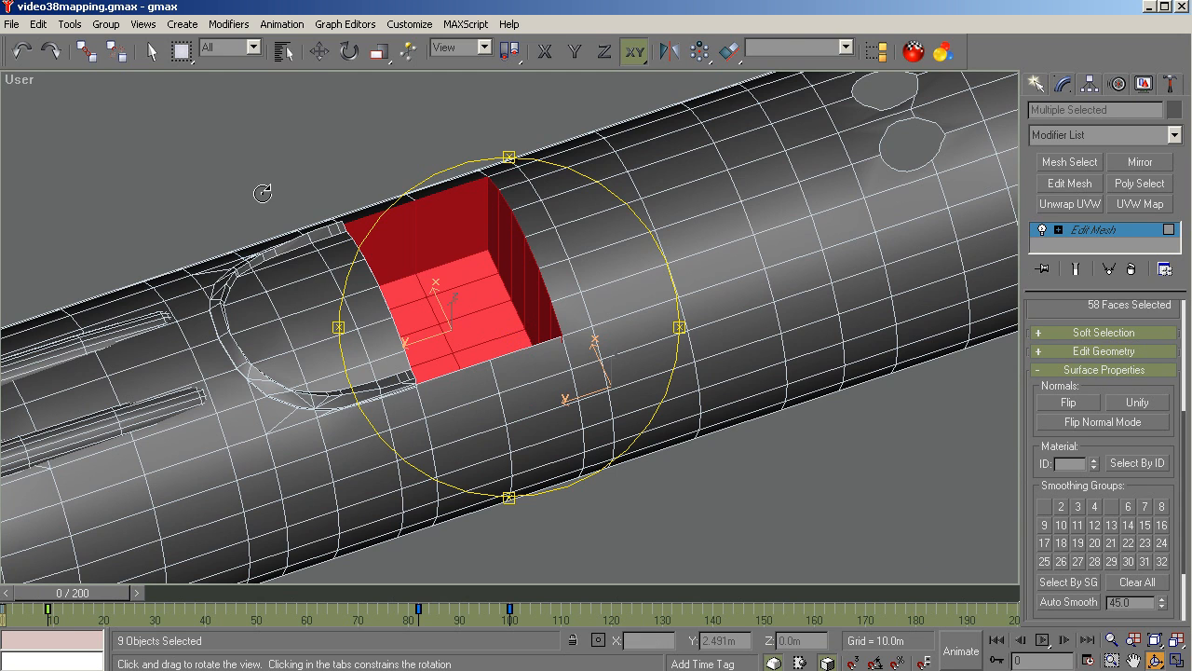
key(F3)
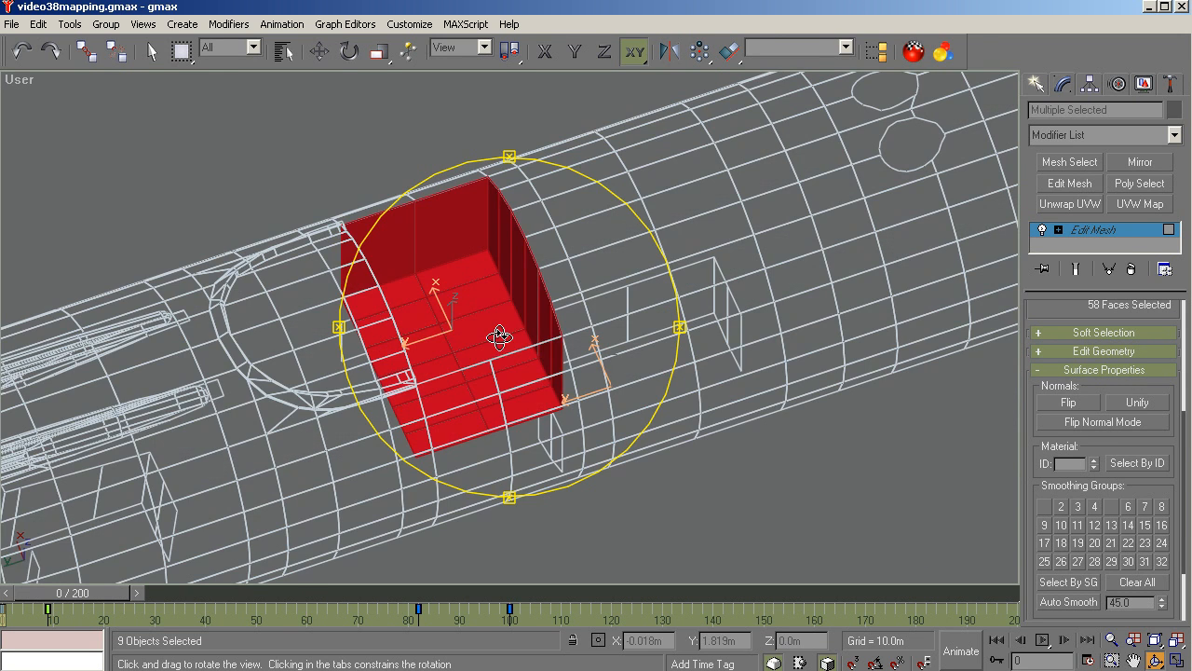
mouse_move(501, 338)
mouse_down()
mouse_move(464, 322)
mouse_move(476, 319)
mouse_move(400, 260)
mouse_move(445, 282)
mouse_move(433, 270)
mouse_move(418, 282)
mouse_move(474, 186)
mouse_move(503, 260)
mouse_move(350, 282)
mouse_move(456, 303)
mouse_move(413, 318)
mouse_move(400, 380)
mouse_move(620, 354)
mouse_up()
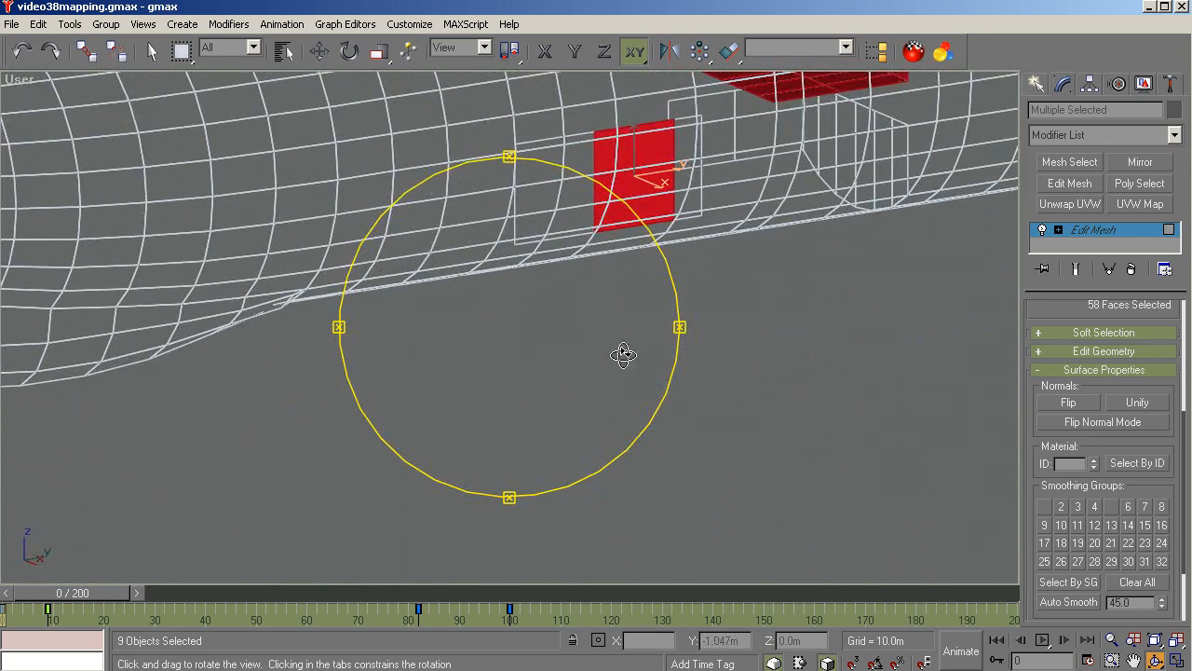
right_click(653, 361)
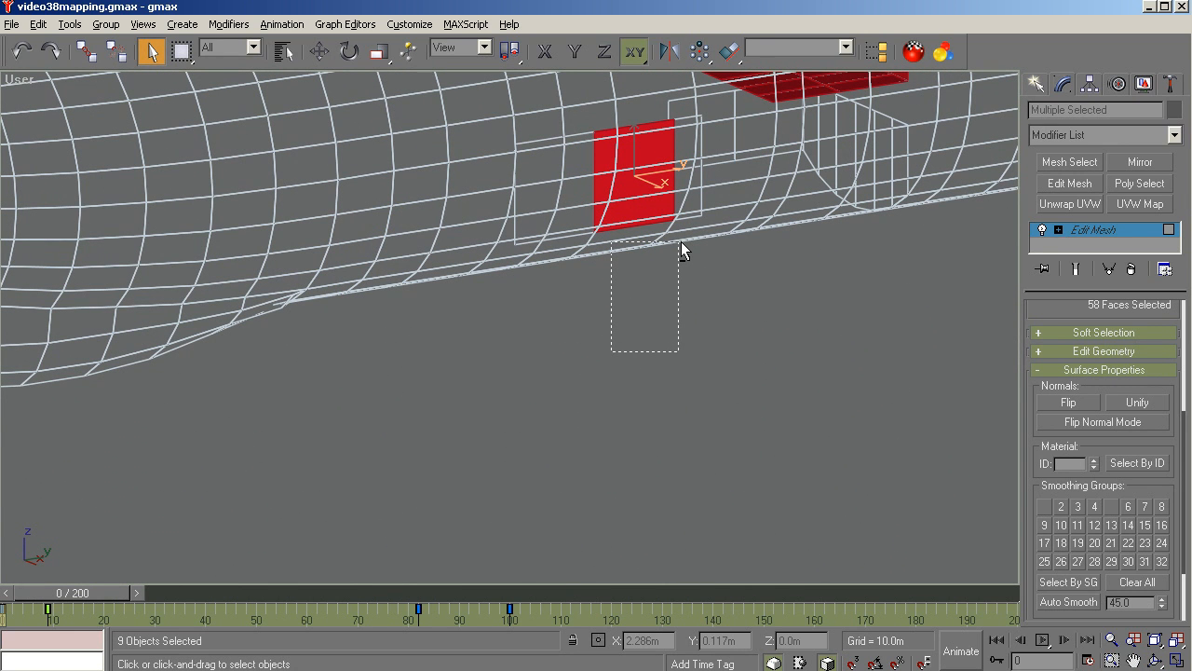
alt+drag(682, 250, 689, 213)
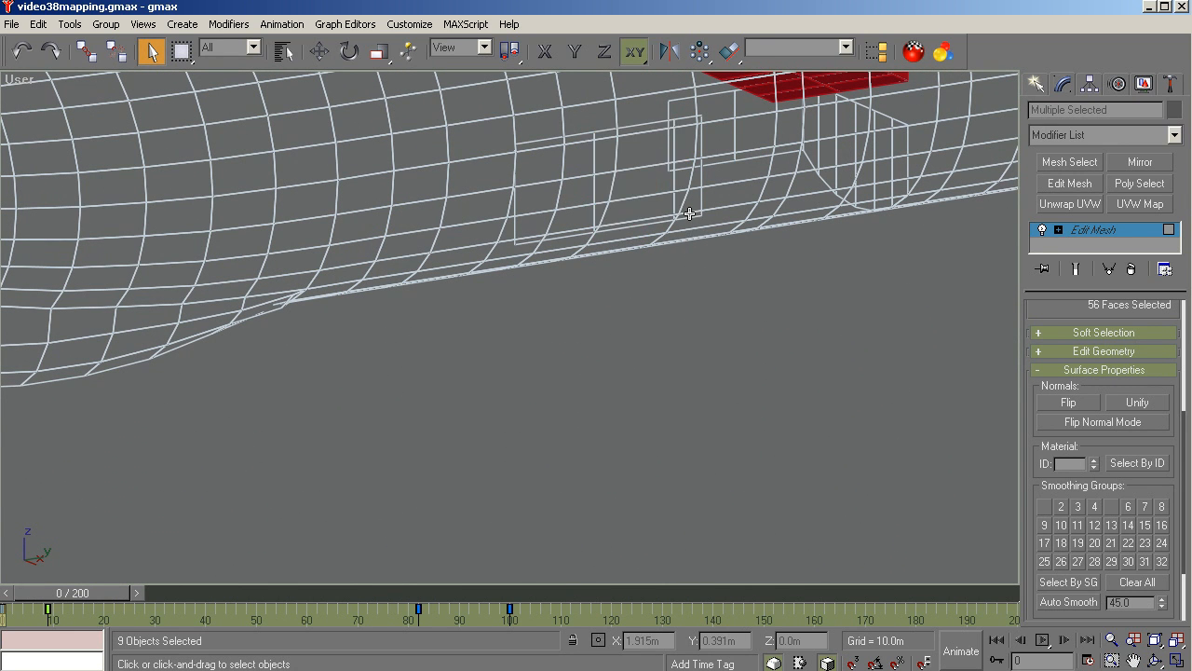
Assign material ID 7 to the selected top recess polygons.
click(1159, 638)
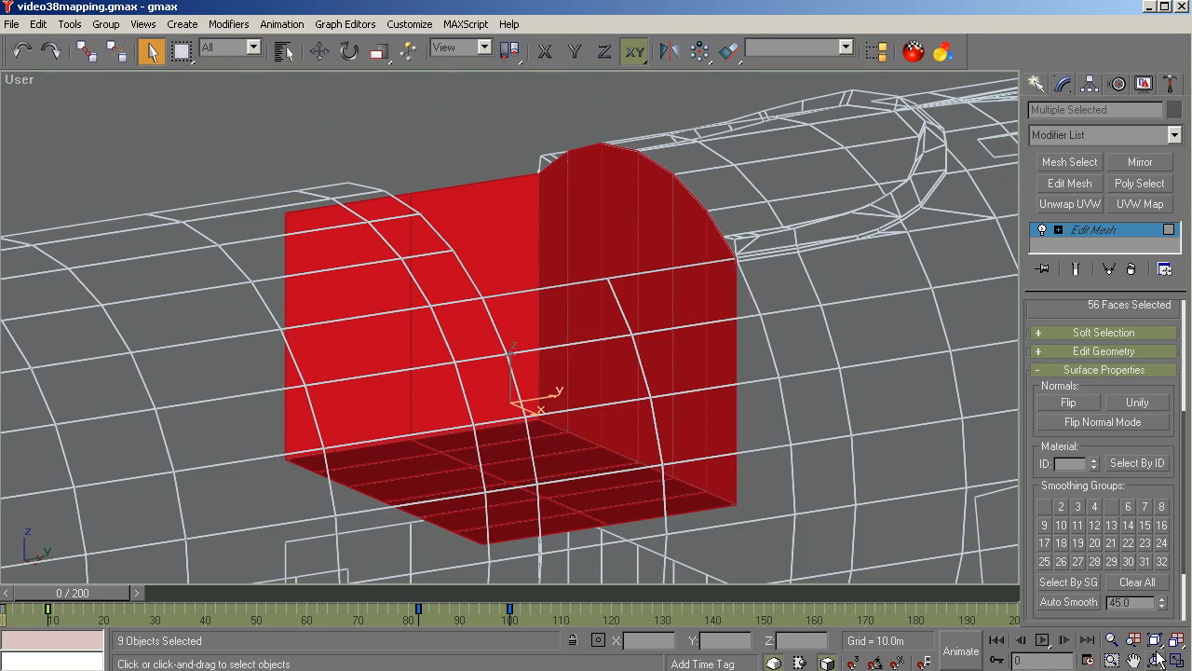
click(1155, 659)
drag(388, 327, 365, 369)
scroll(456, 287, down, 5)
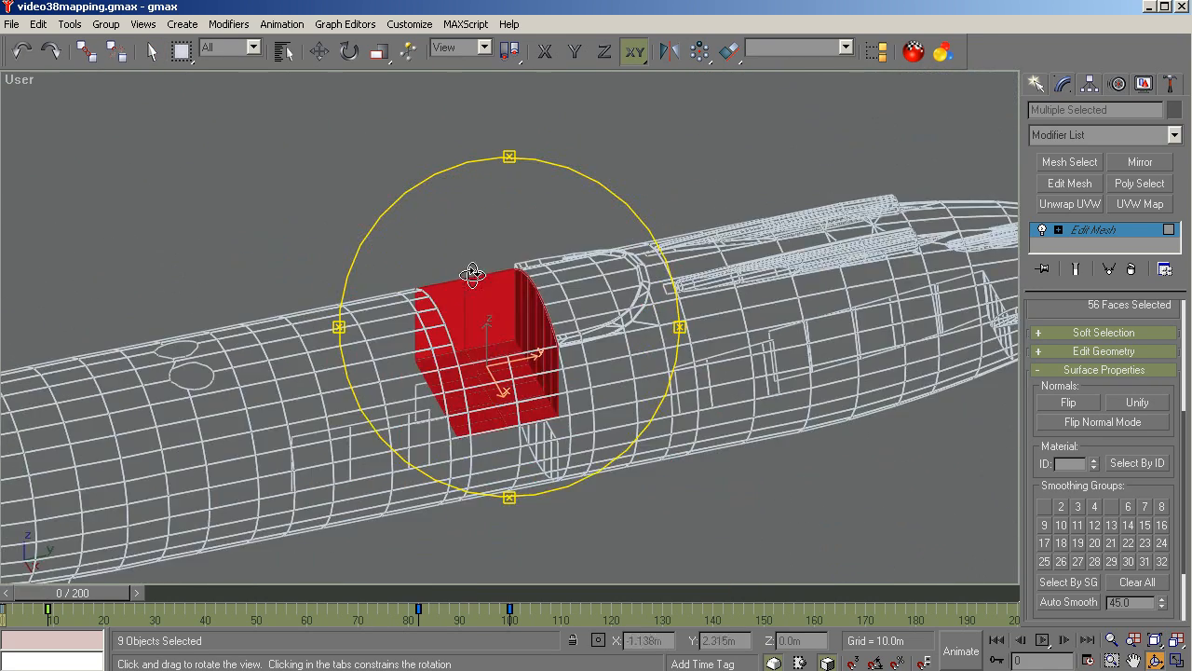
drag(473, 271, 424, 306)
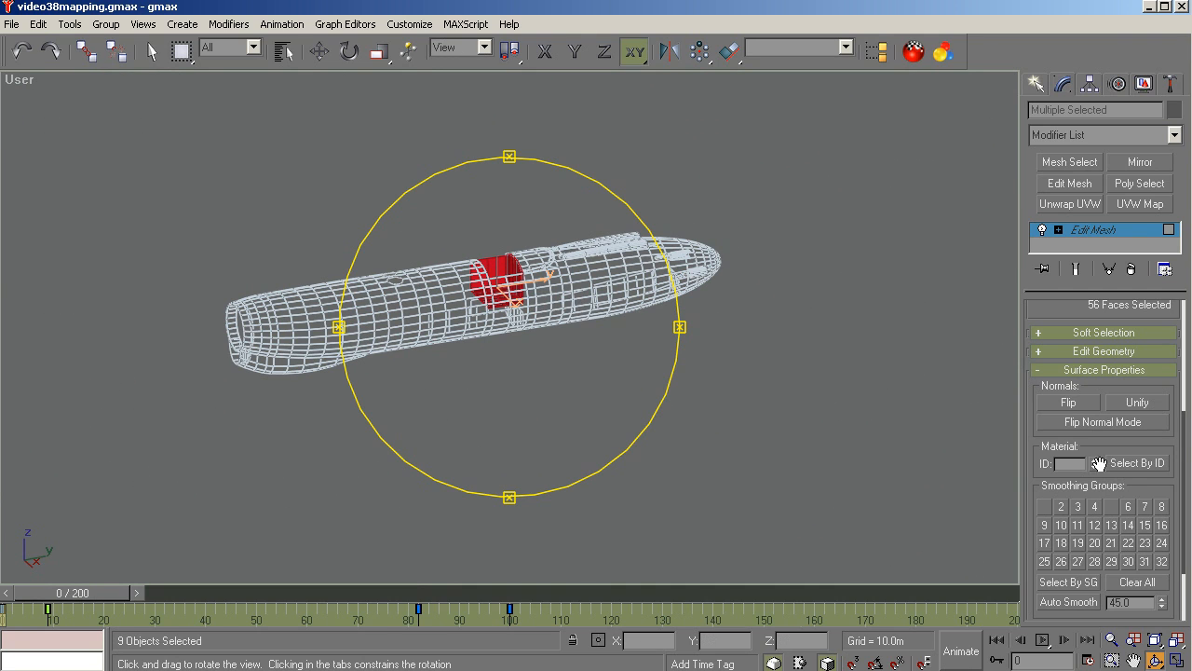
scroll(1187, 452, down, 3)
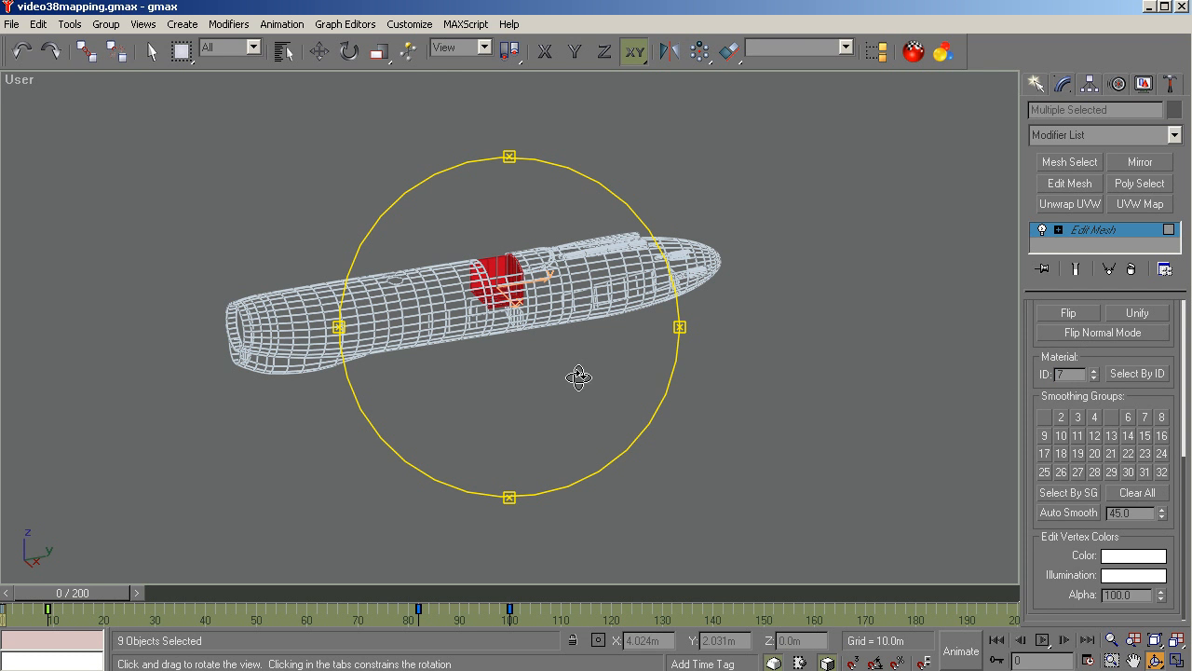
Clear the polygon selection and move the animation to frame 80 so the lower fuselage doors open.
drag(574, 378, 548, 330)
scroll(666, 332, up, 3)
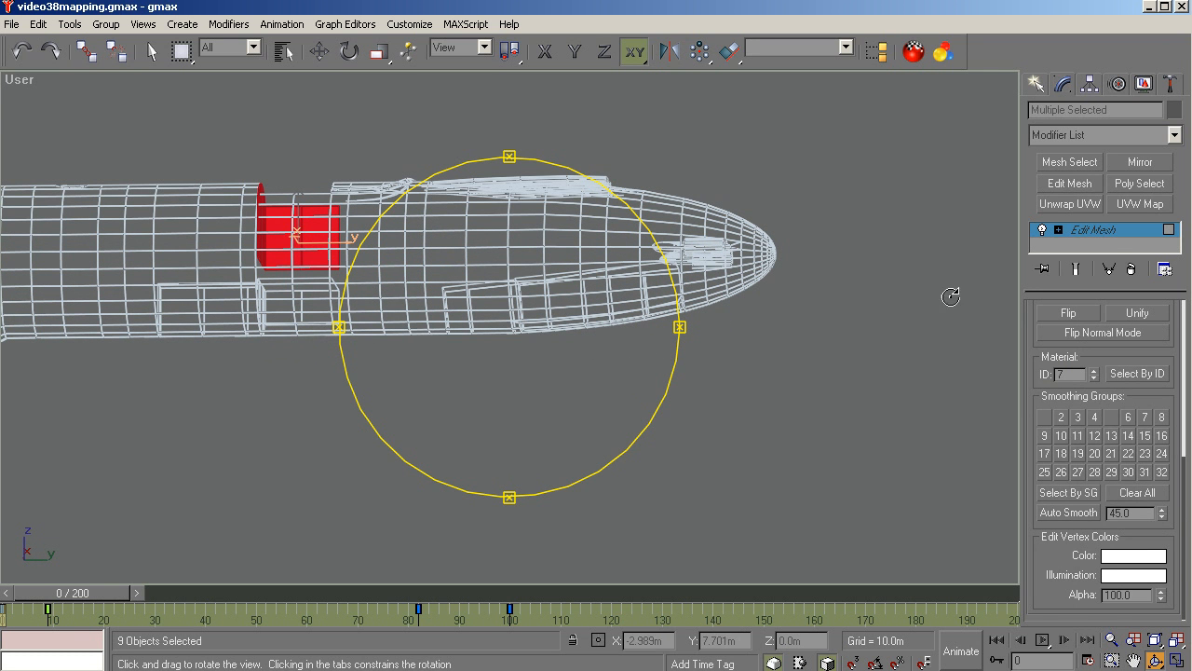
scroll(1184, 328, up, 5)
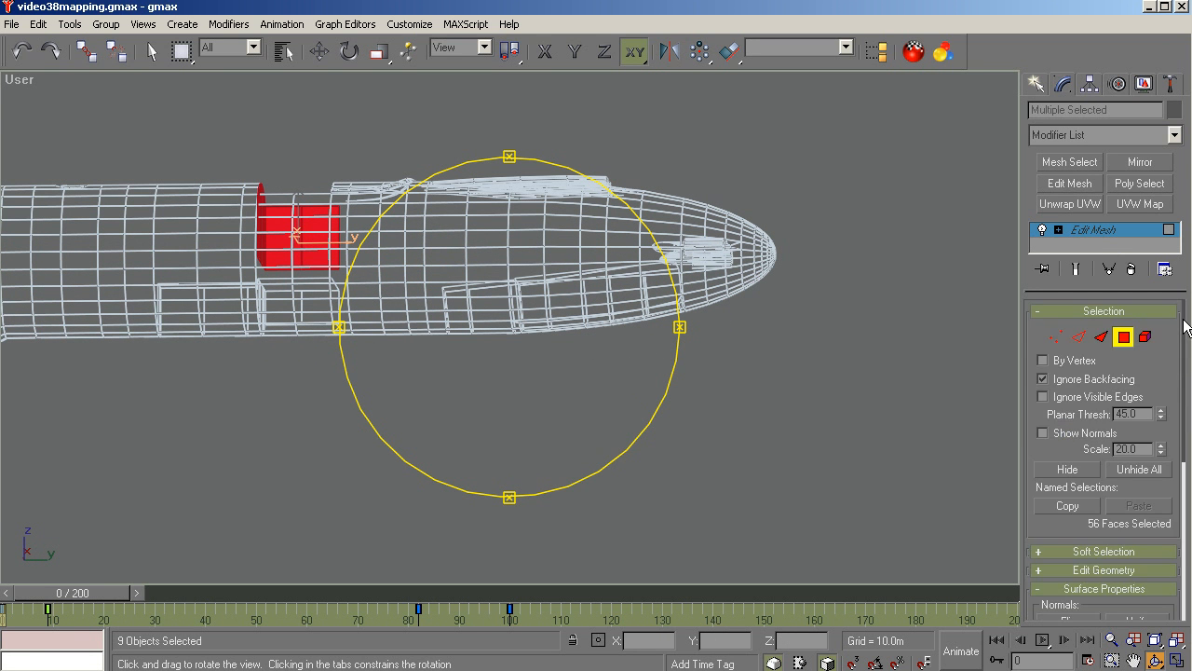
mouse_move(527, 348)
mouse_down()
mouse_move(521, 381)
mouse_move(521, 346)
mouse_up()
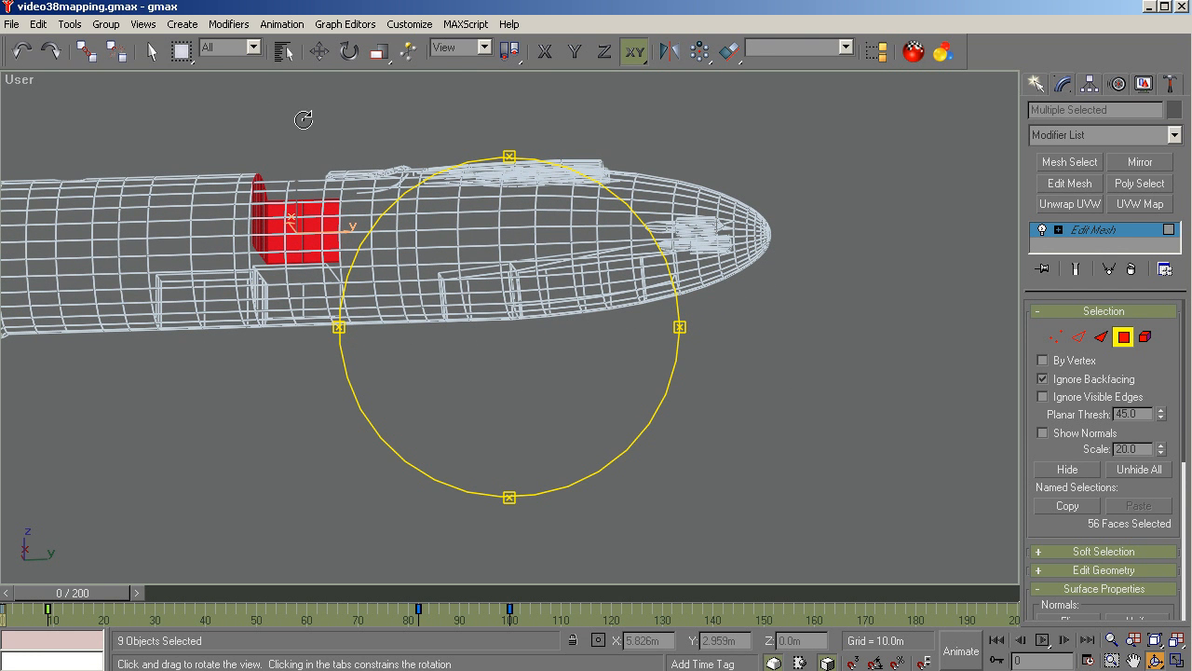
click(152, 52)
click(905, 226)
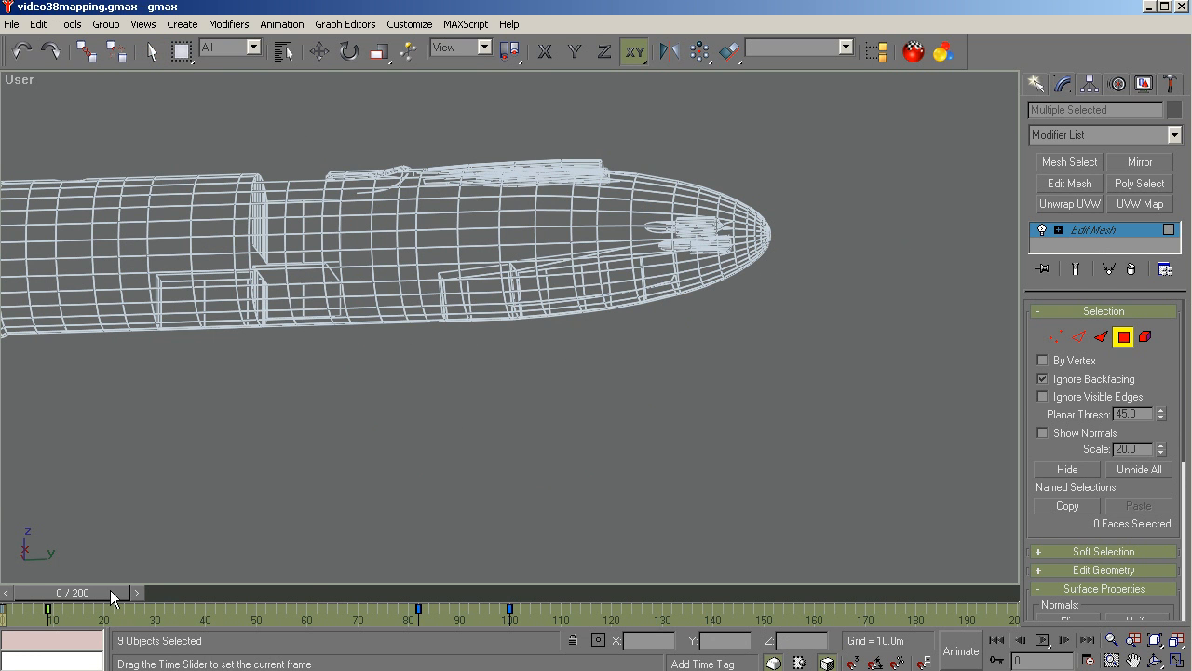
drag(110, 589, 463, 564)
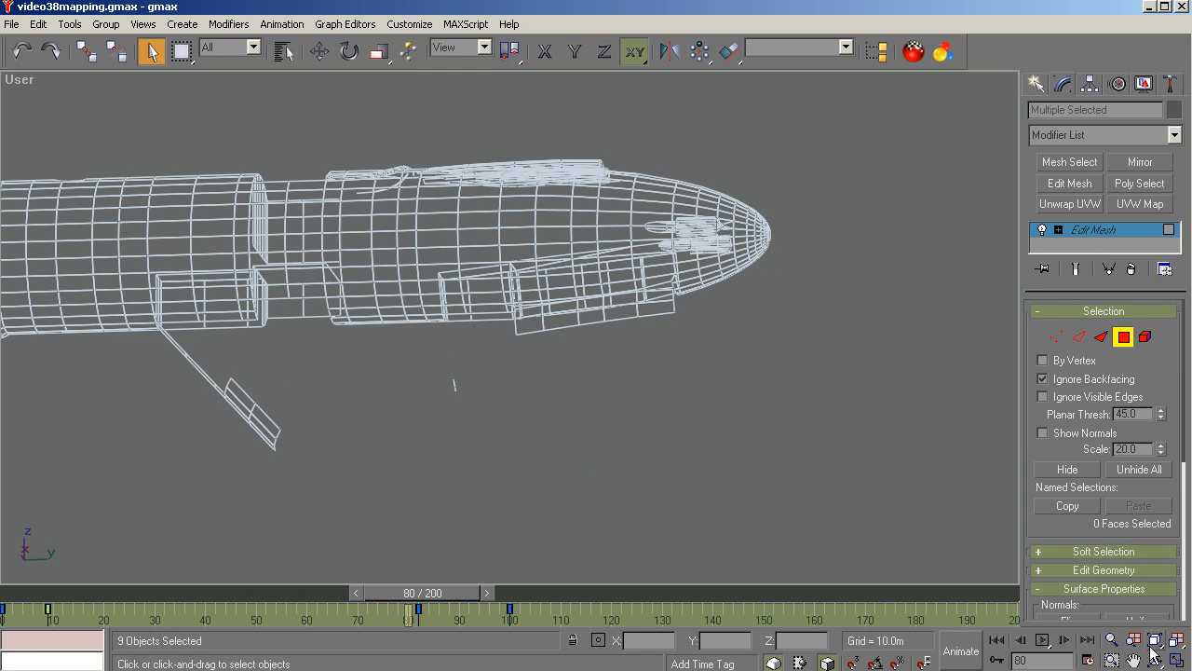
In shaded view, select all polygons along one long side wall of the wide bay under the nose, including the thin strip.
click(1160, 660)
drag(618, 465, 600, 417)
drag(506, 151, 517, 183)
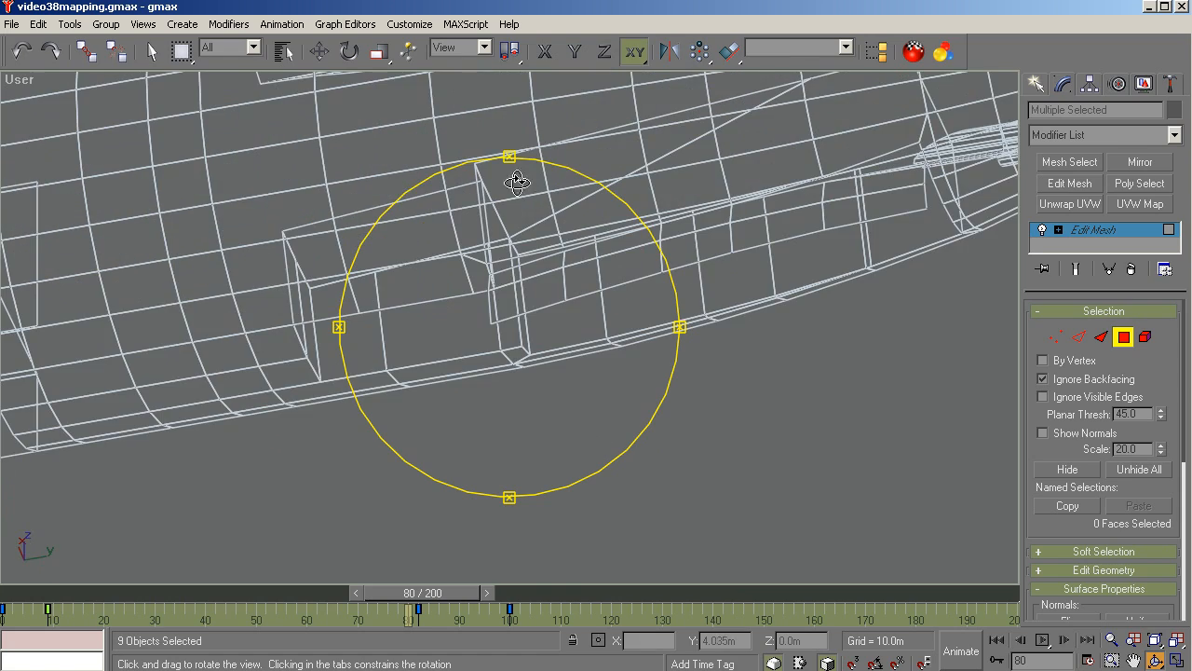
drag(550, 369, 492, 378)
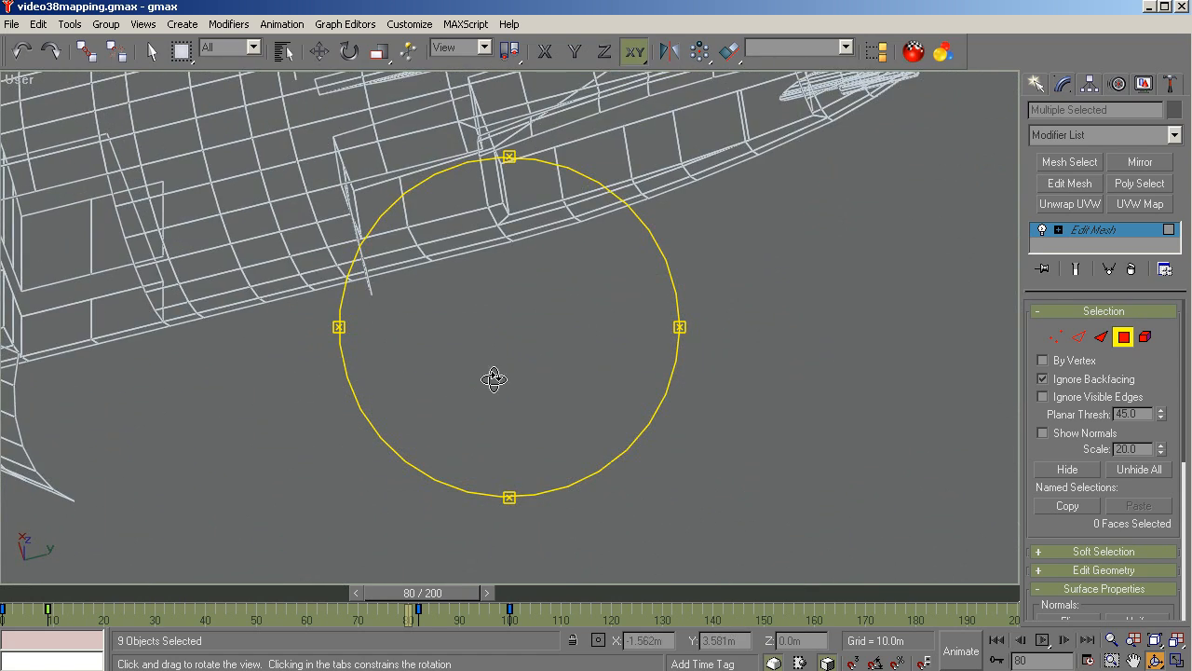
key(F3)
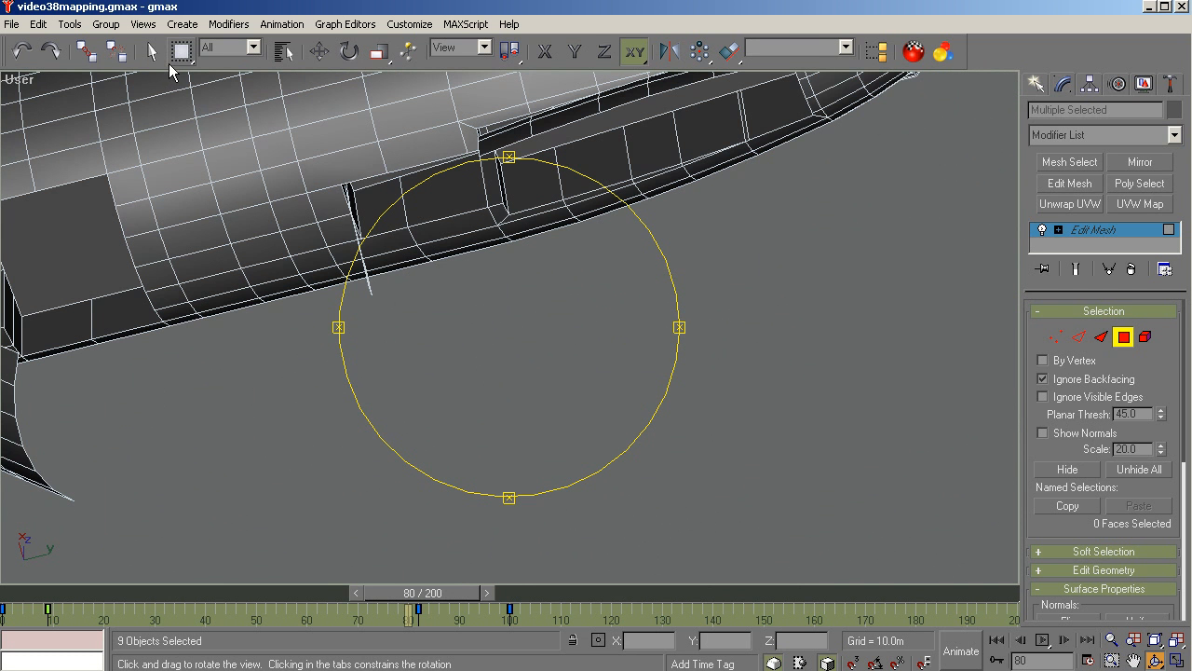
mouse_move(472, 235)
mouse_down()
mouse_move(554, 326)
mouse_move(564, 372)
mouse_move(571, 330)
mouse_up()
scroll(617, 444, down, 5)
scroll(583, 324, up, 4)
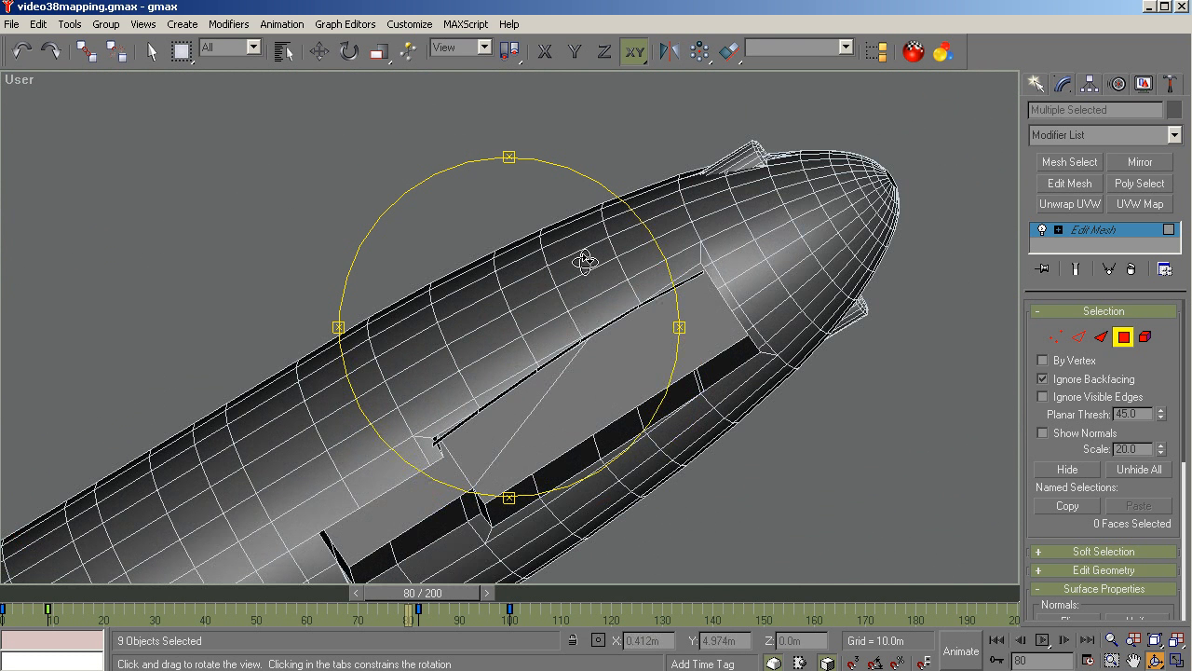
right_click(819, 511)
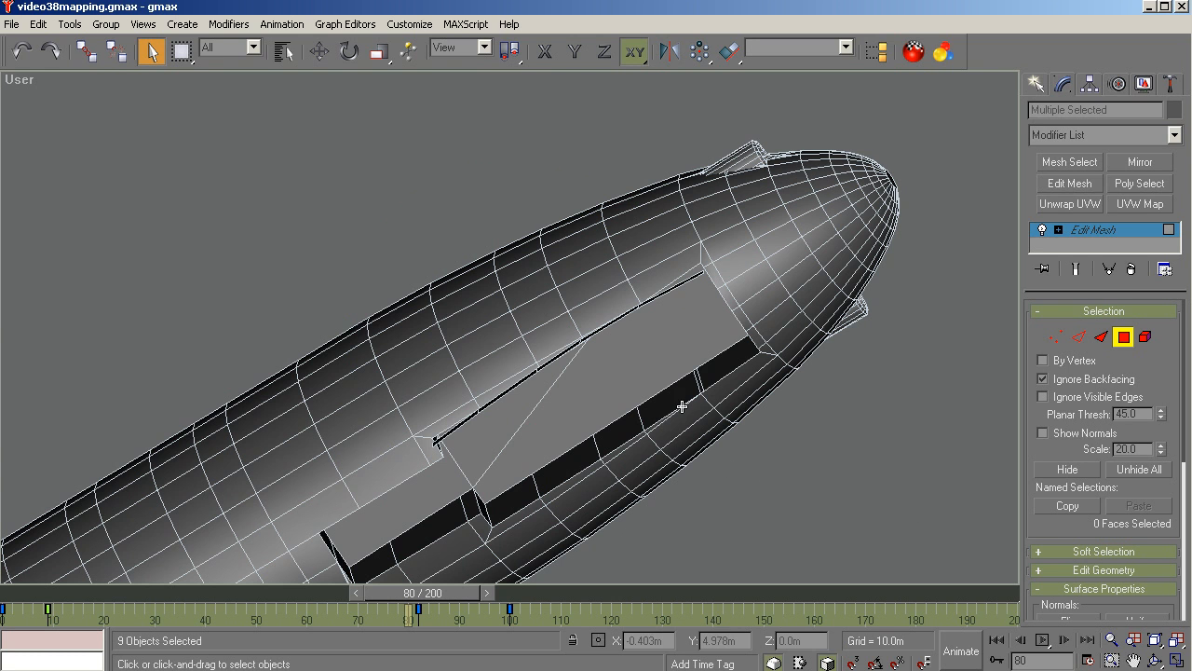
click(522, 491)
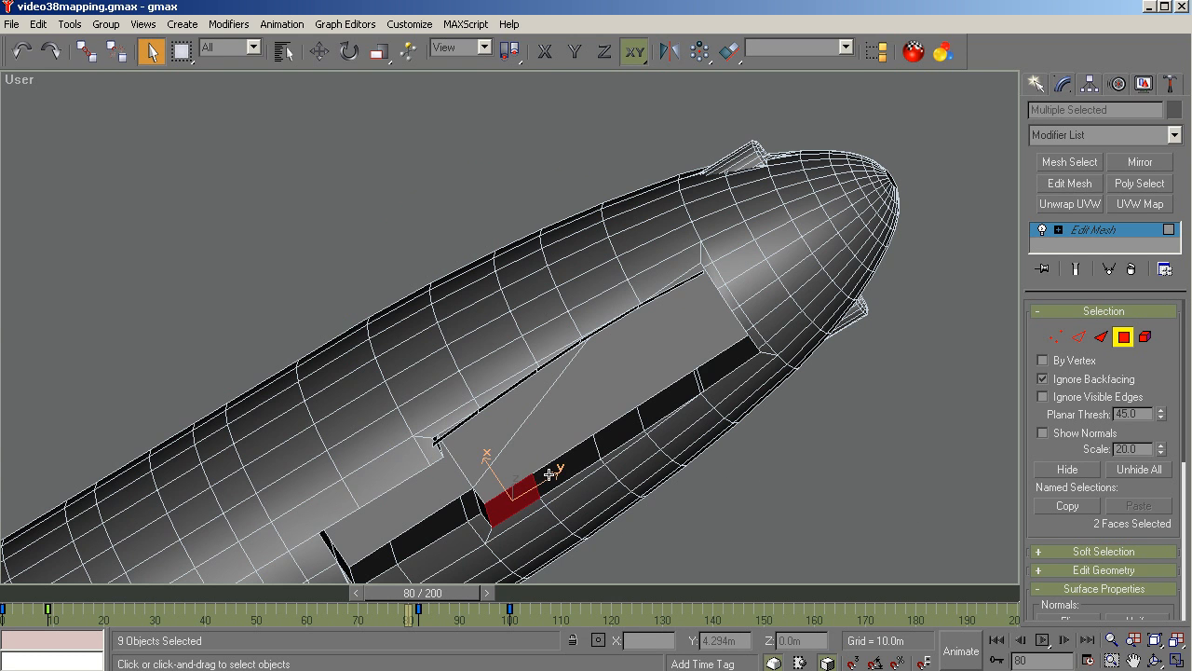
ctrl+click(570, 453)
ctrl+click(614, 434)
ctrl+click(652, 406)
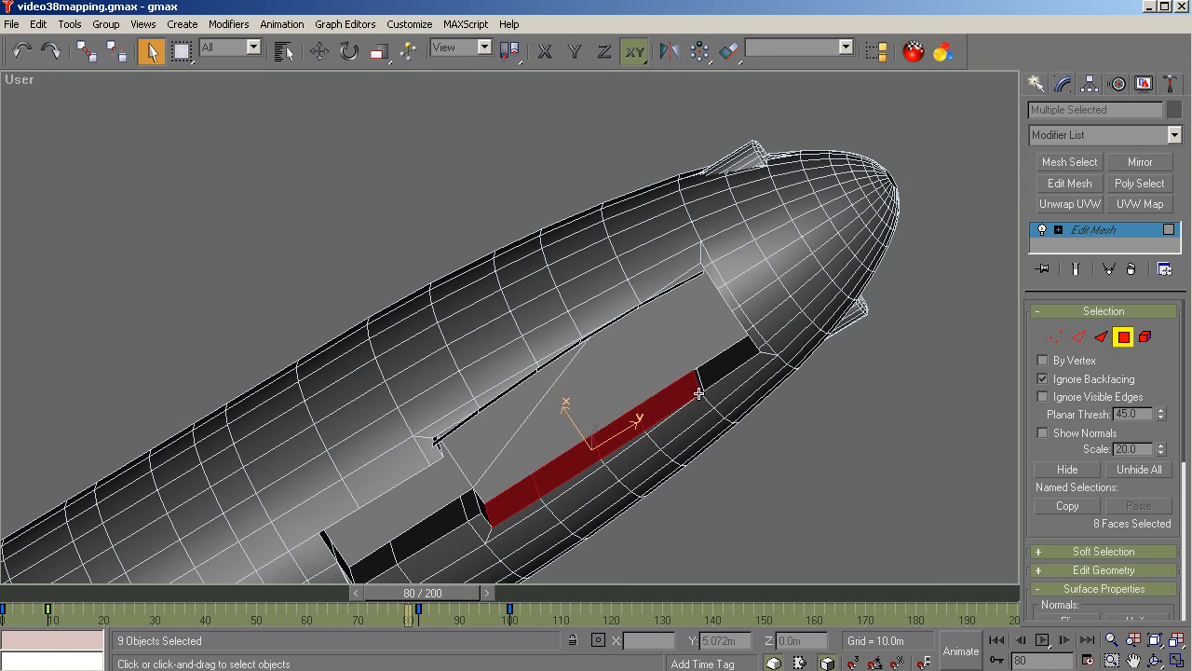
scroll(703, 382, up, 5)
ctrl+click(708, 378)
ctrl+click(712, 355)
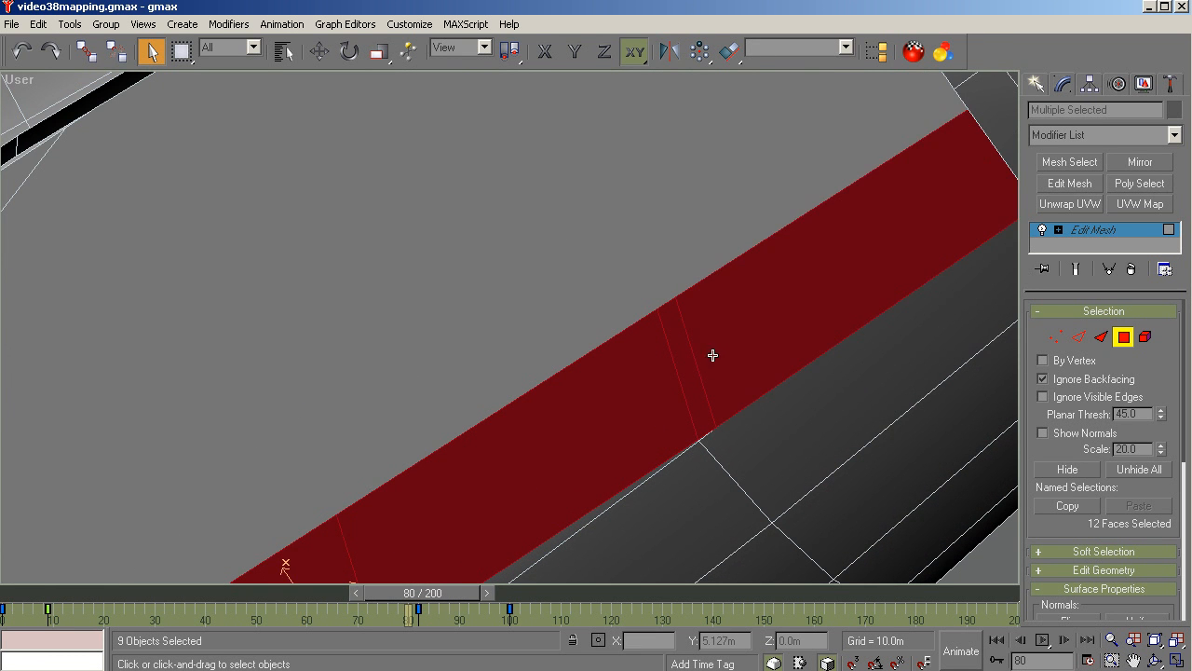
Add the flat inner base polygons of the wide nose bay and its adjoining narrow section to the selection.
scroll(647, 275, down, 5)
ctrl+click(681, 296)
ctrl+click(424, 371)
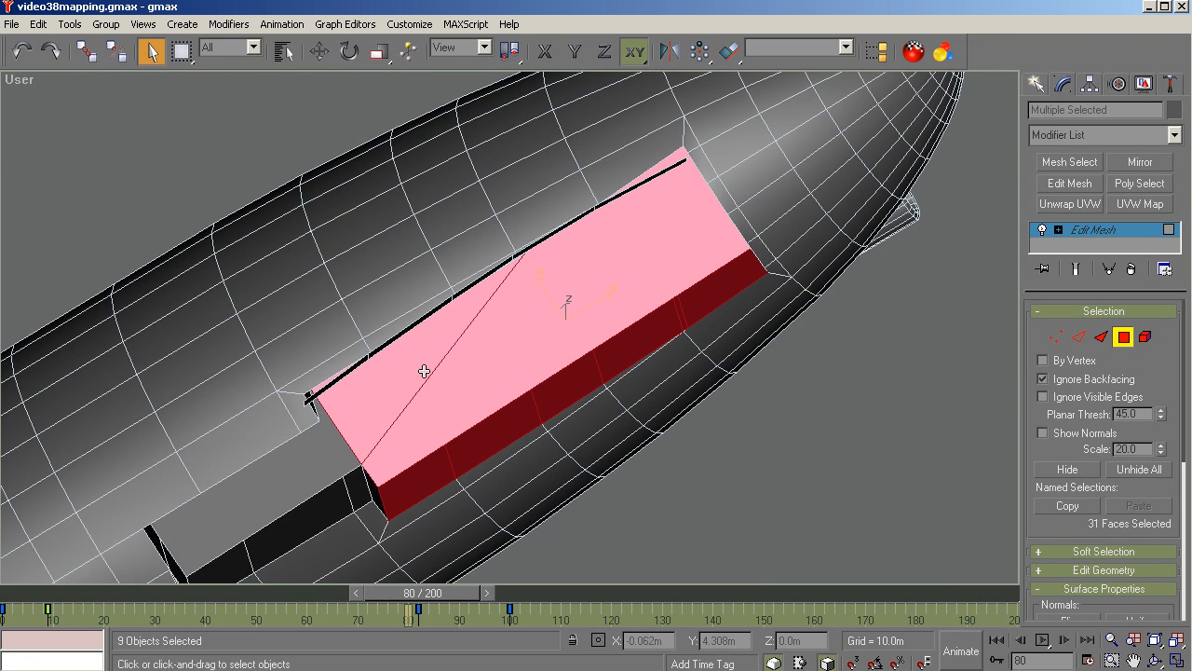
ctrl+click(296, 483)
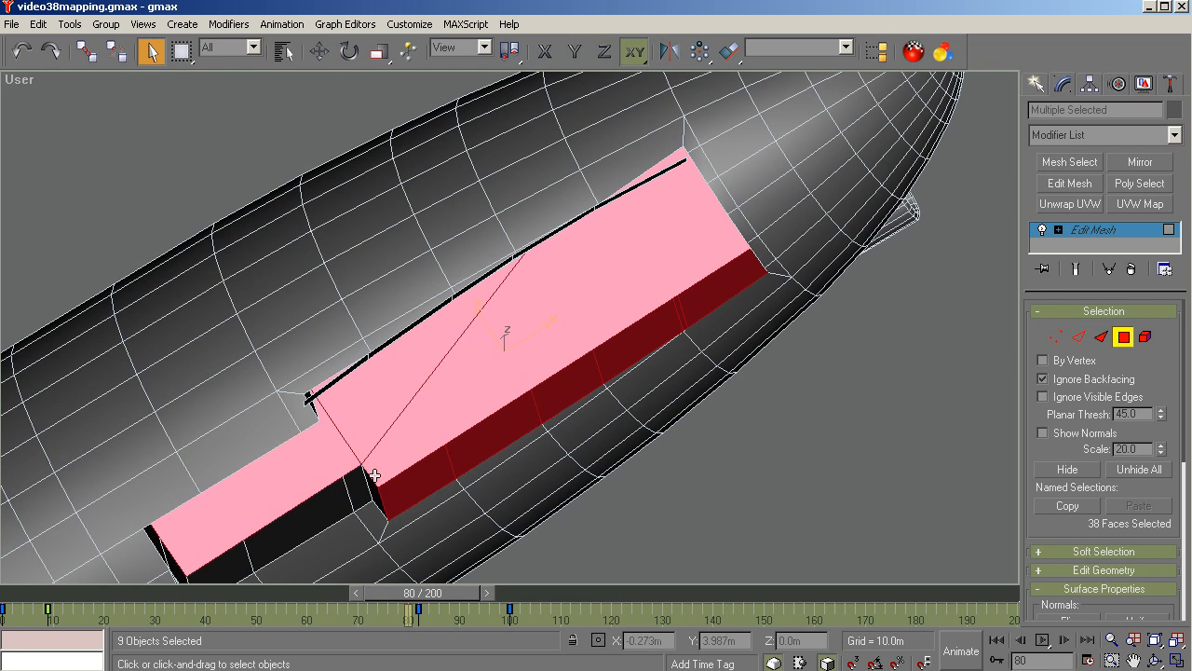
Add the visible side wall and the tail-side end wall of the narrow bay section to the selection, and save the file.
ctrl+click(355, 482)
ctrl+click(271, 524)
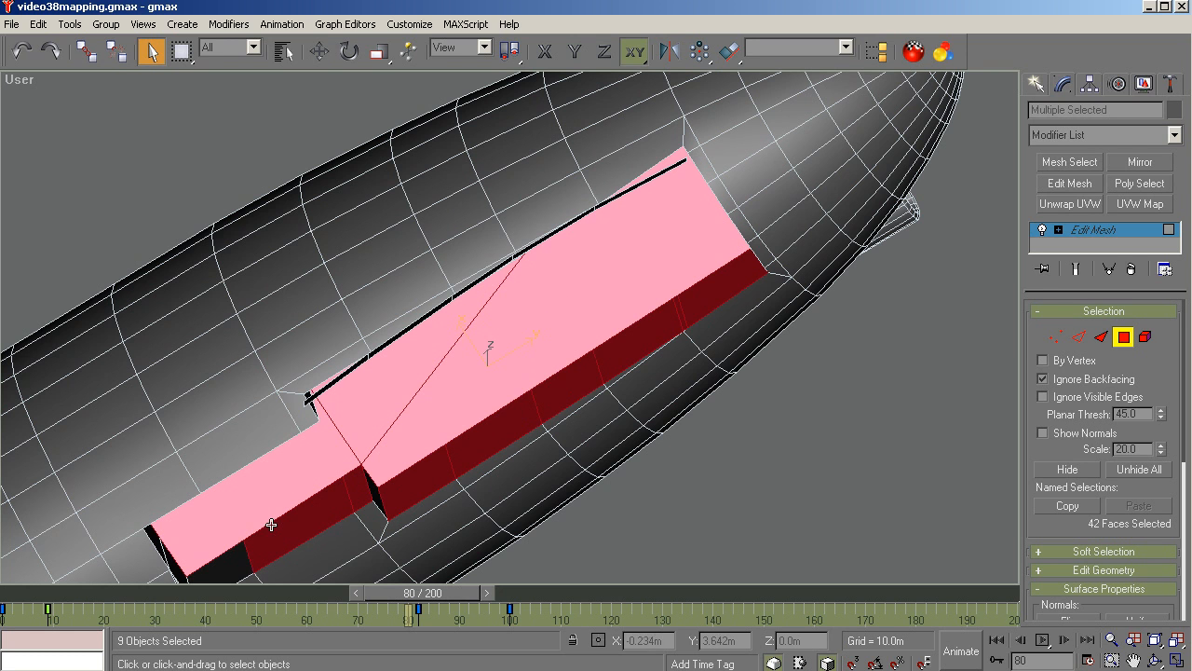
ctrl+click(229, 564)
ctrl+click(165, 542)
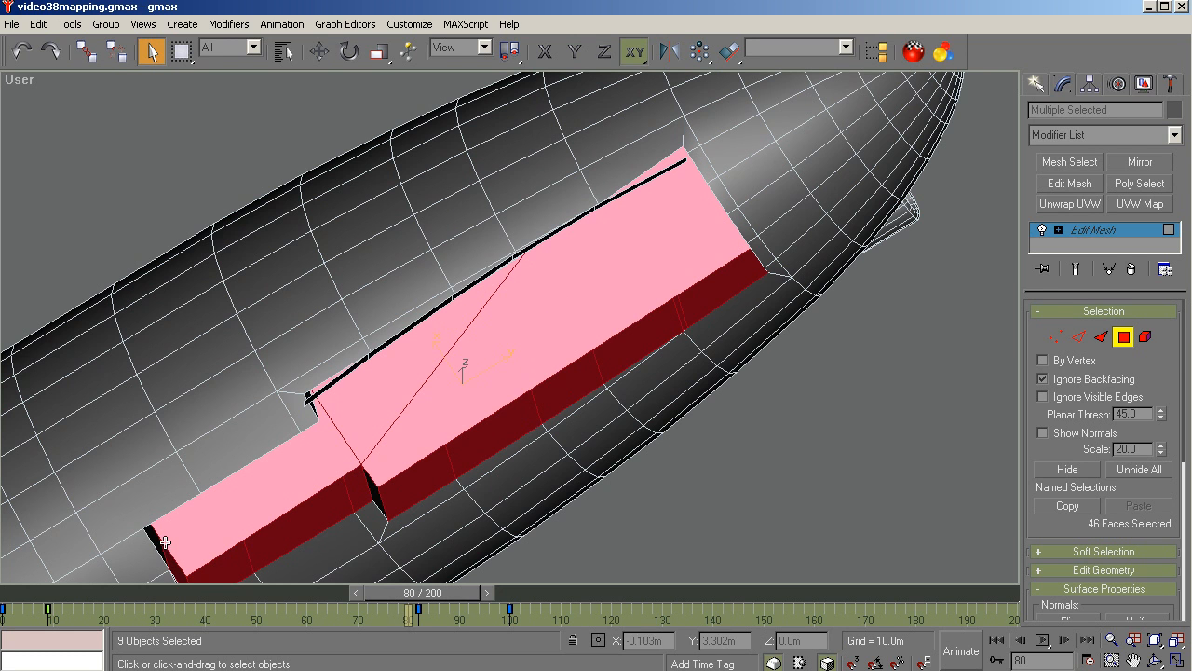
key(ctrl+s)
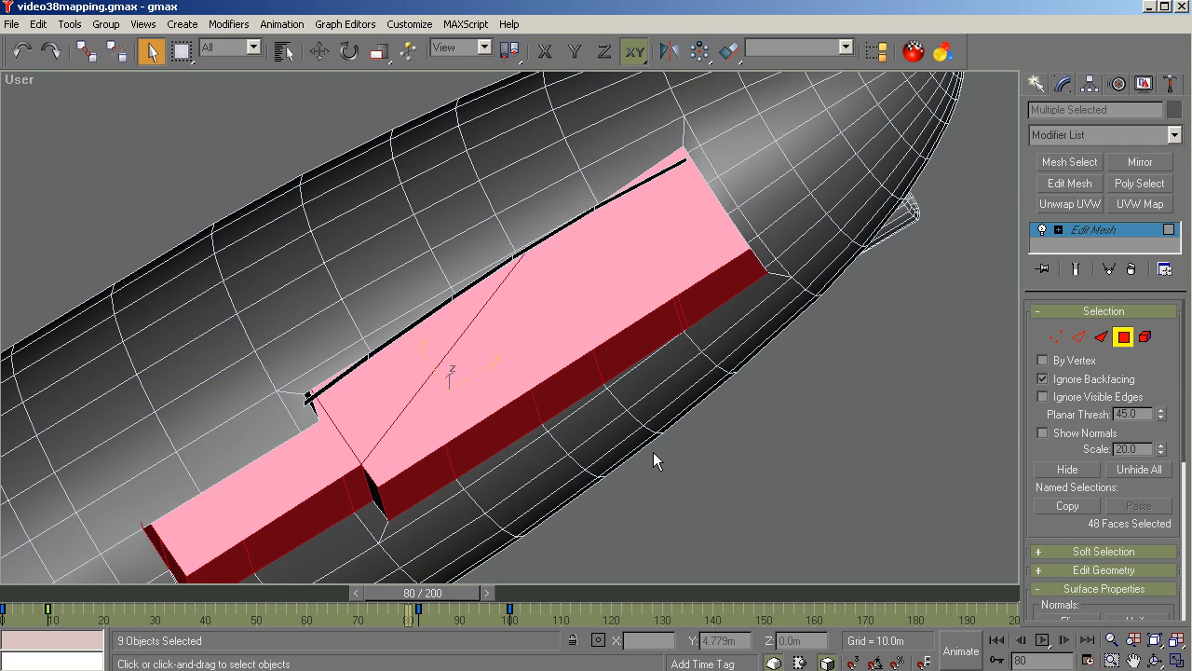
Add the four main end wall polygons at the nose end of the wide bay to the selection.
click(1155, 660)
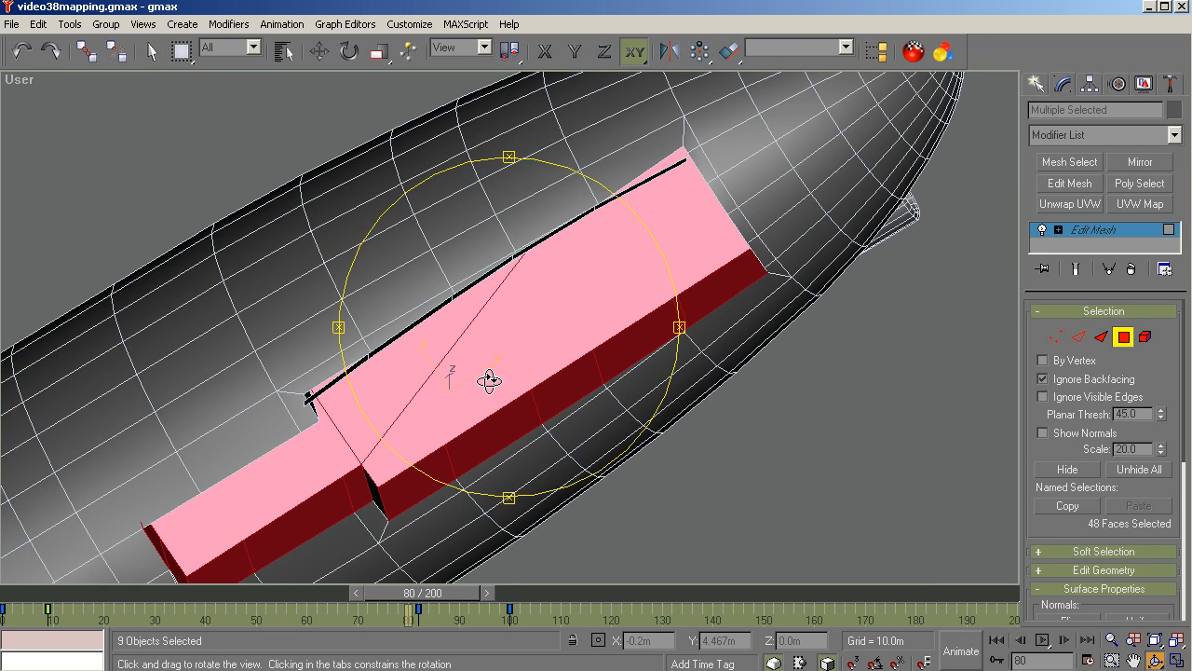
drag(488, 301, 540, 314)
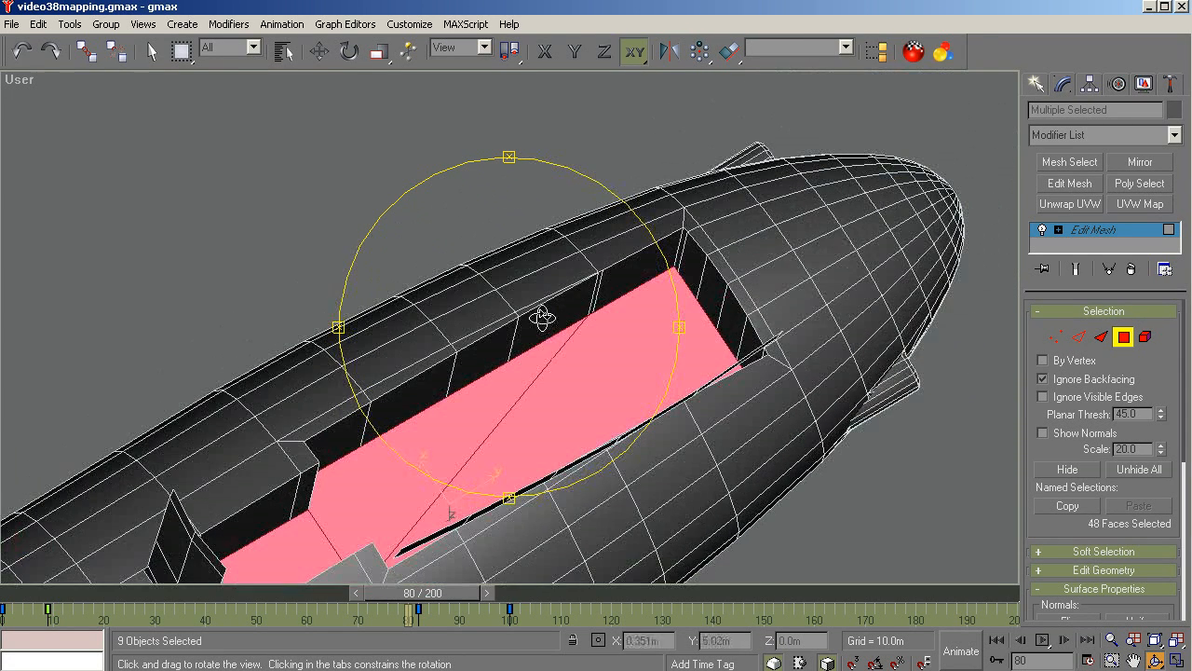
right_click(692, 324)
ctrl+click(695, 269)
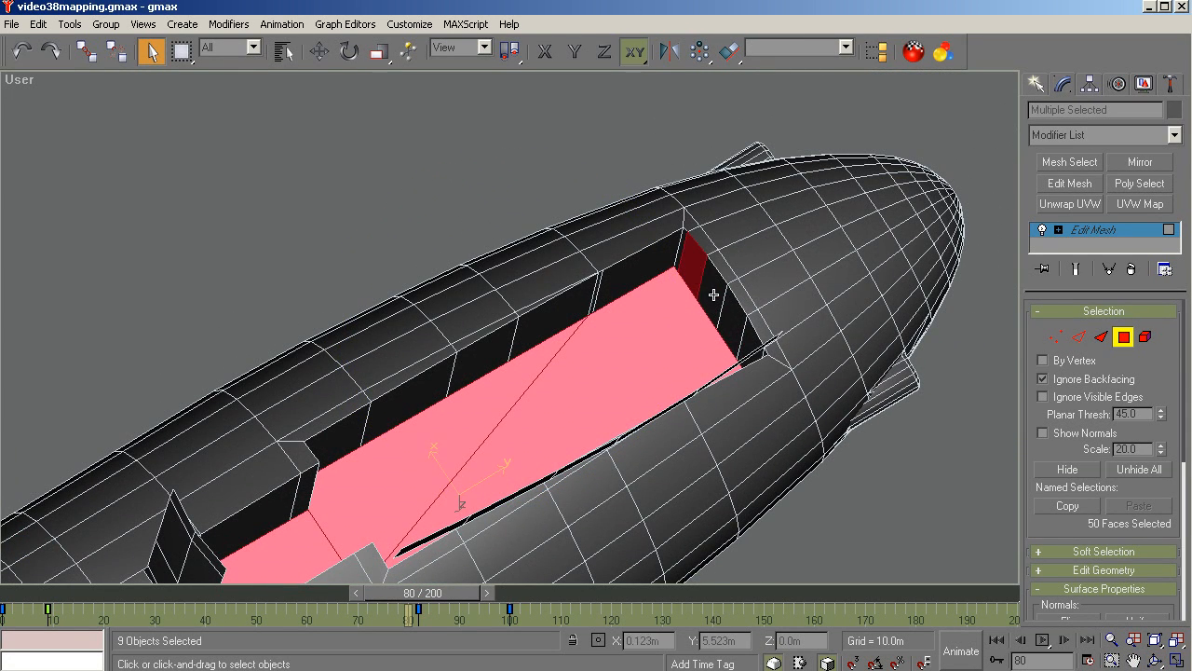
ctrl+click(713, 294)
ctrl+click(732, 322)
ctrl+click(748, 349)
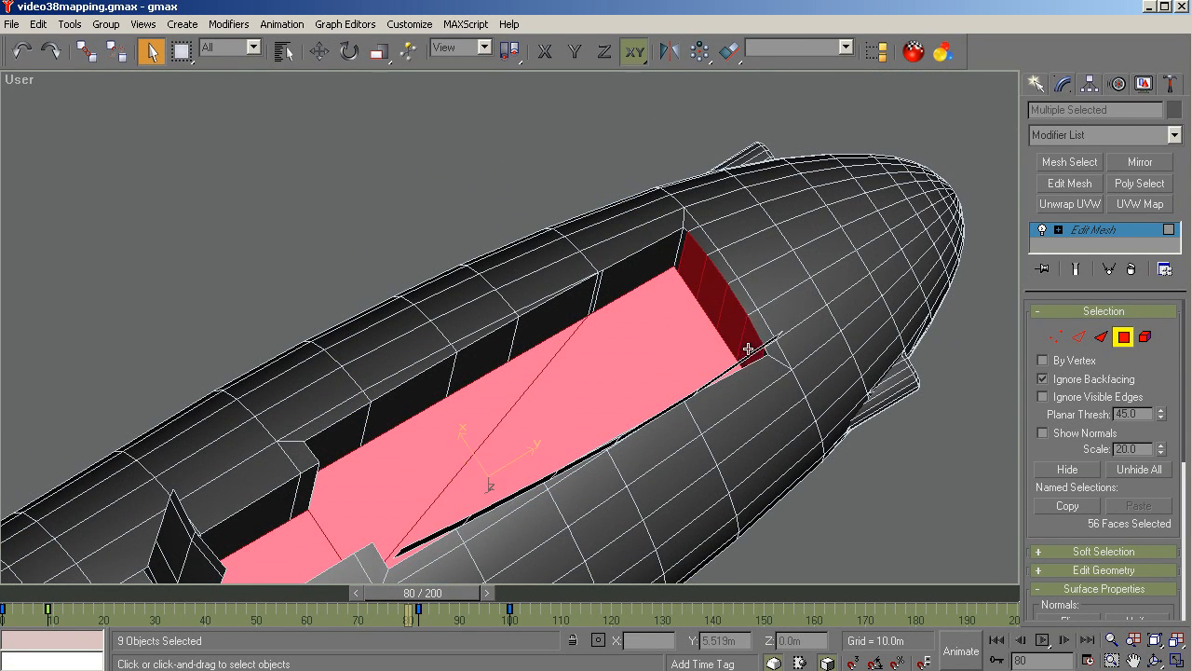
Add the wide bay's opposite long side wall polygons to the selection, including the thin strips at the nose-end corner and mid-wall.
ctrl+click(650, 281)
scroll(685, 277, up, 3)
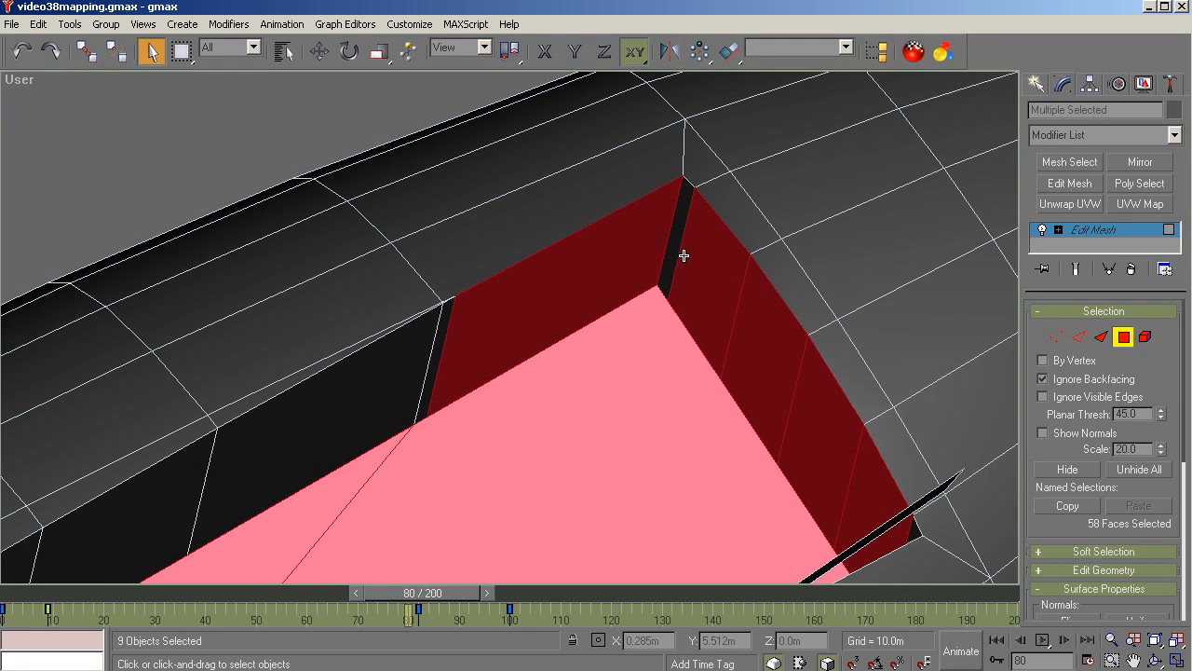
ctrl+click(676, 249)
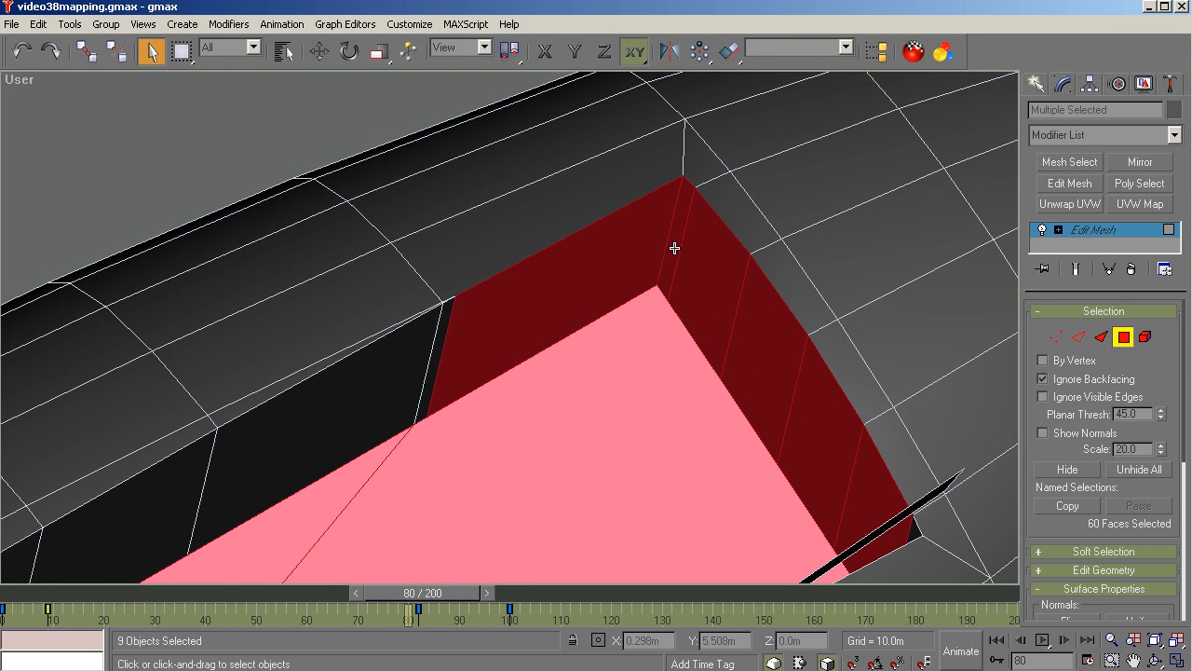
ctrl+click(437, 365)
ctrl+click(407, 373)
scroll(447, 394, down, 5)
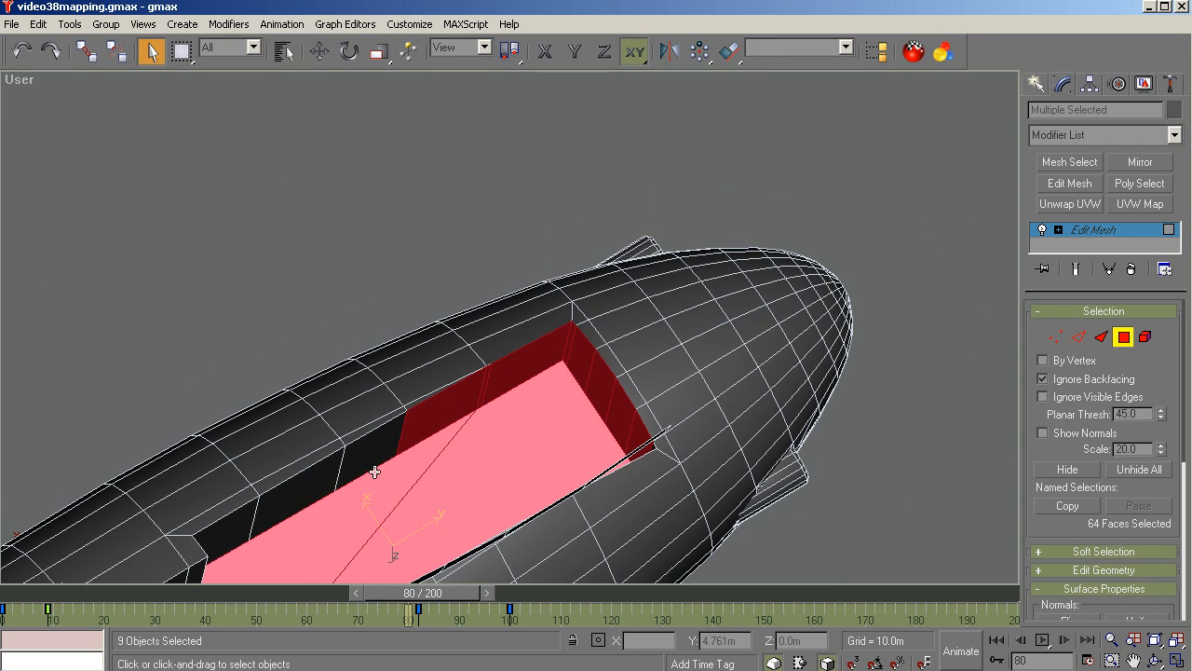
ctrl+click(366, 457)
ctrl+click(304, 483)
ctrl+click(250, 523)
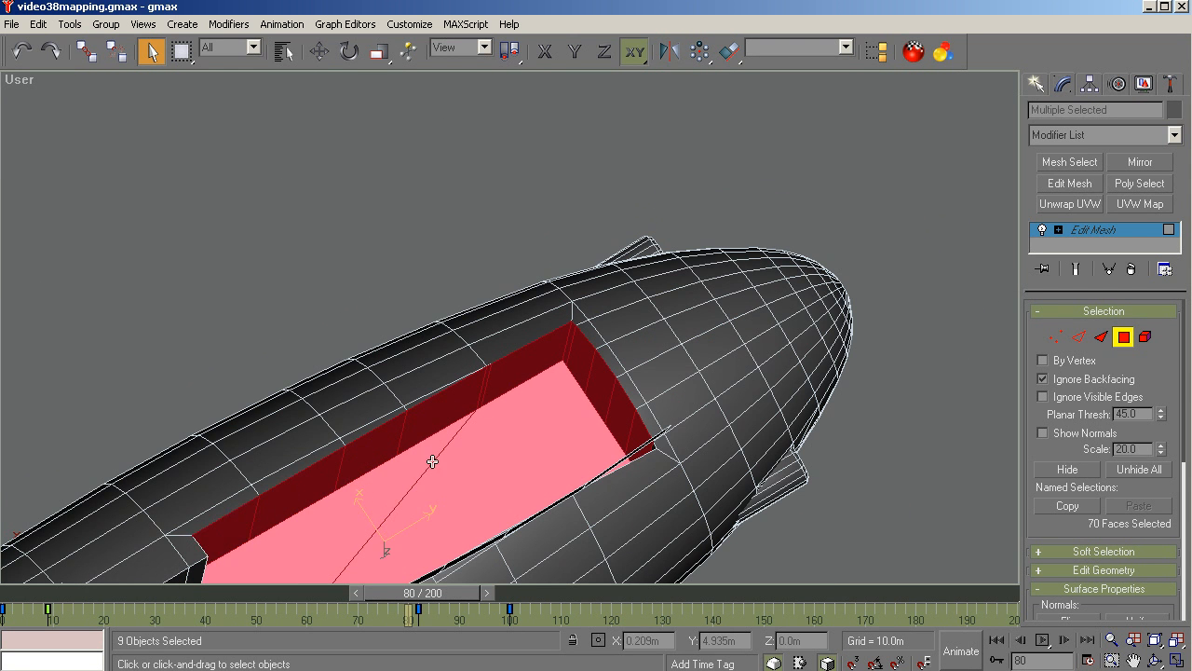
Add the narrow nose bay section's remaining long side wall to the selection, including its thin strip, keeping the wide base selected.
scroll(525, 382, down, 3)
scroll(400, 477, up, 4)
scroll(401, 477, up, 3)
alt+click(423, 379)
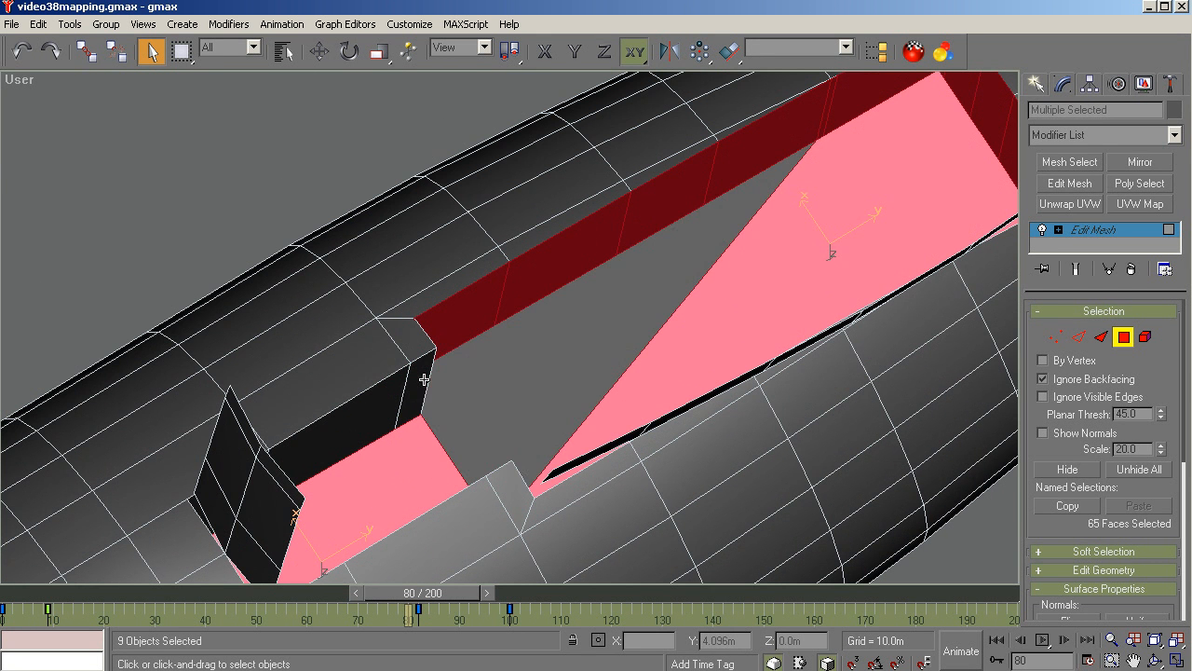
ctrl+click(449, 401)
ctrl+click(418, 396)
ctrl+click(412, 405)
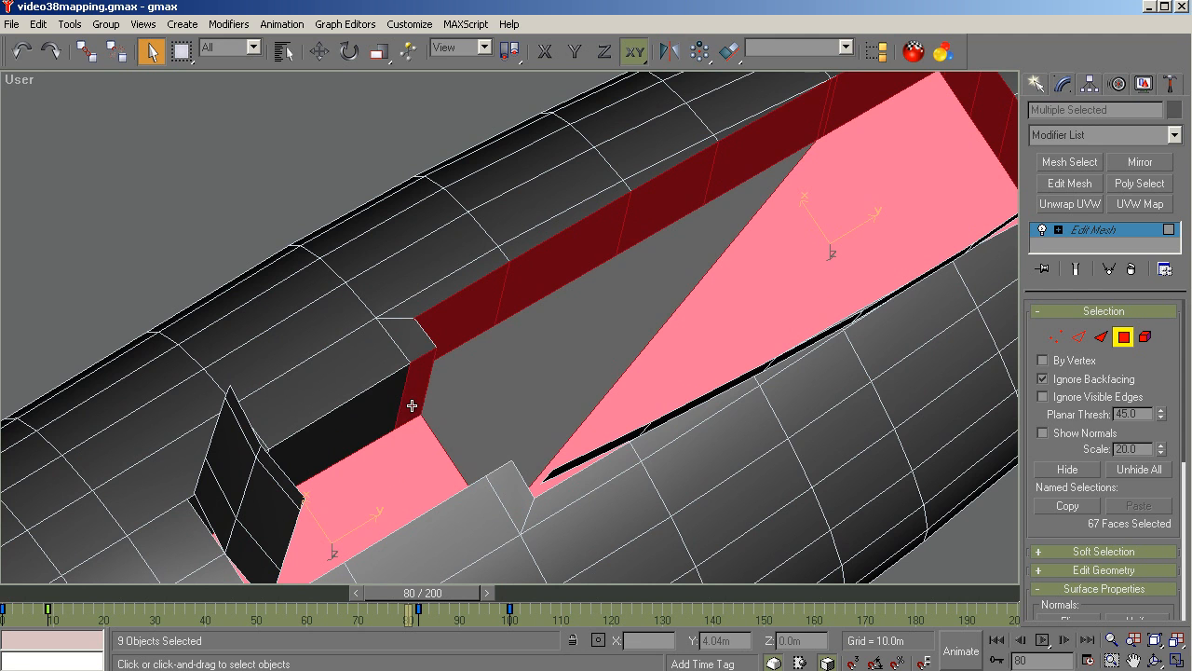
ctrl+click(525, 395)
ctrl+click(370, 422)
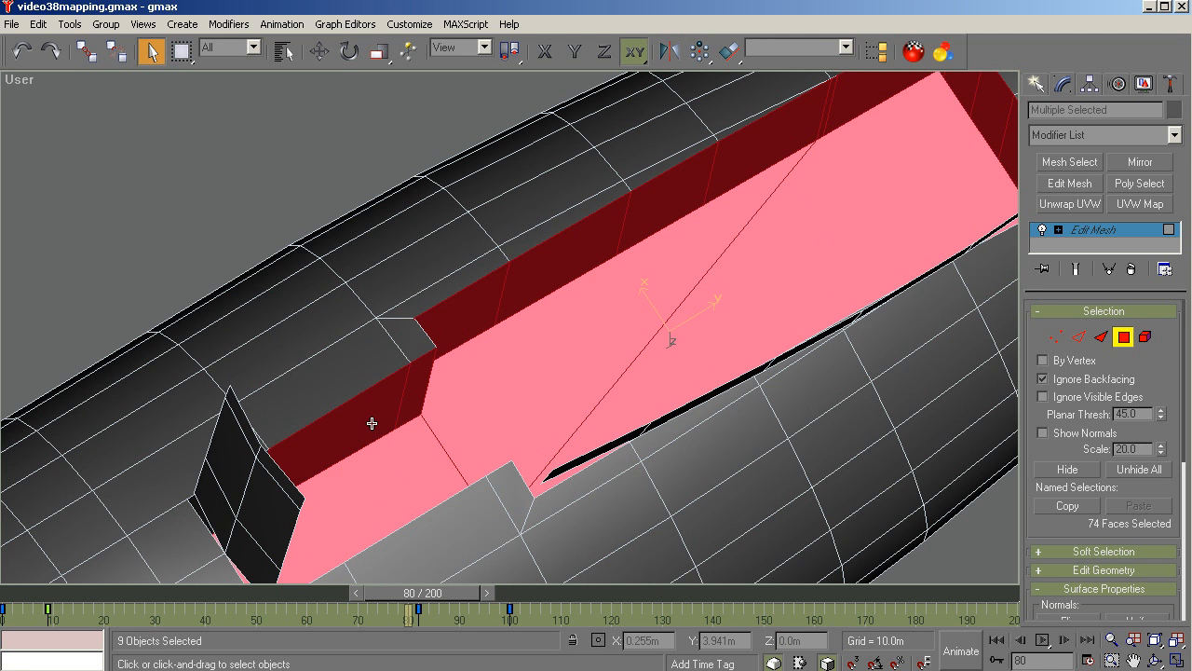
Add the tail-facing step walls on both sides of the narrow section to the selection, keeping the narrow base selected.
click(1152, 660)
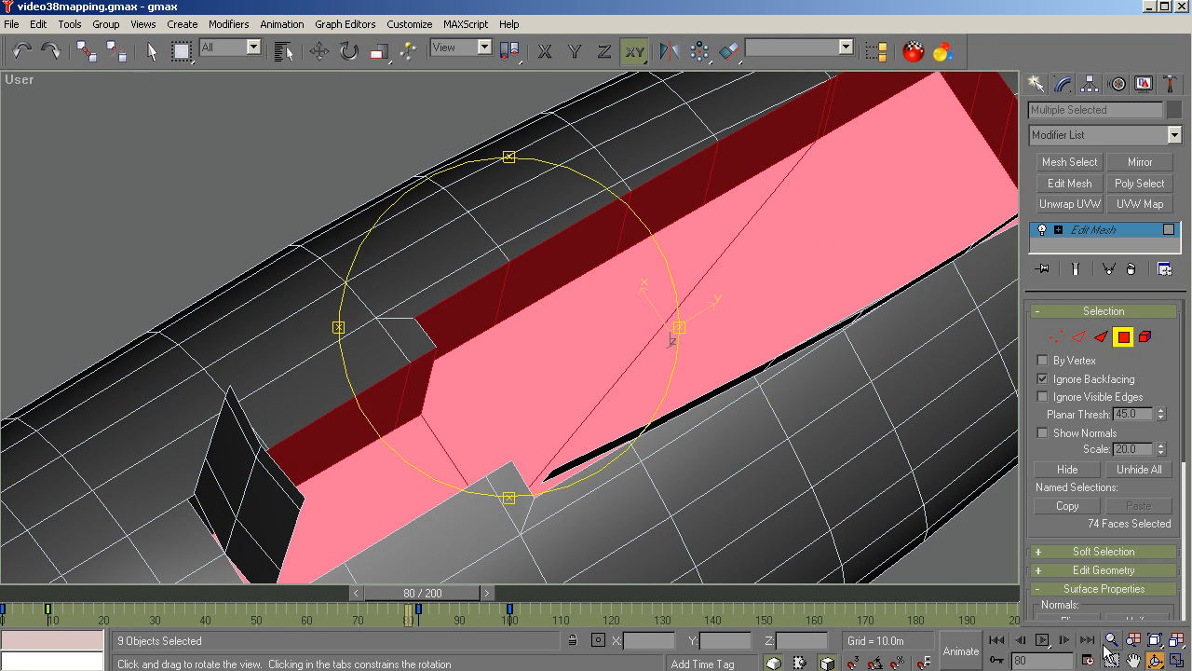
drag(564, 386, 402, 503)
right_click(526, 402)
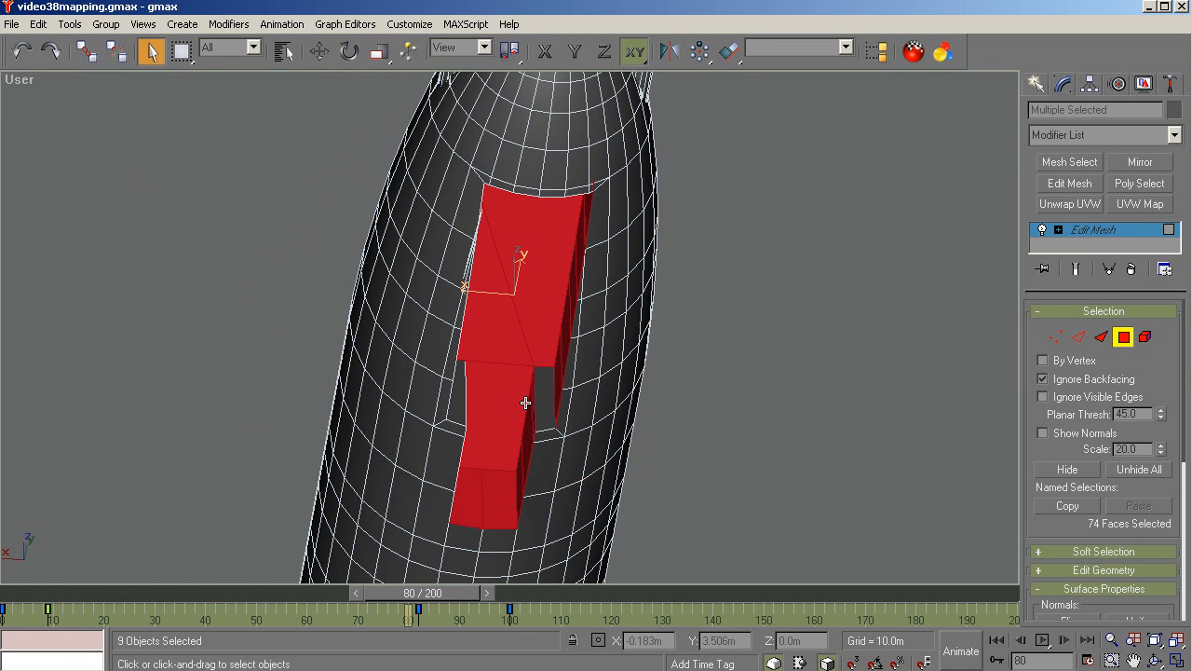
ctrl+click(468, 402)
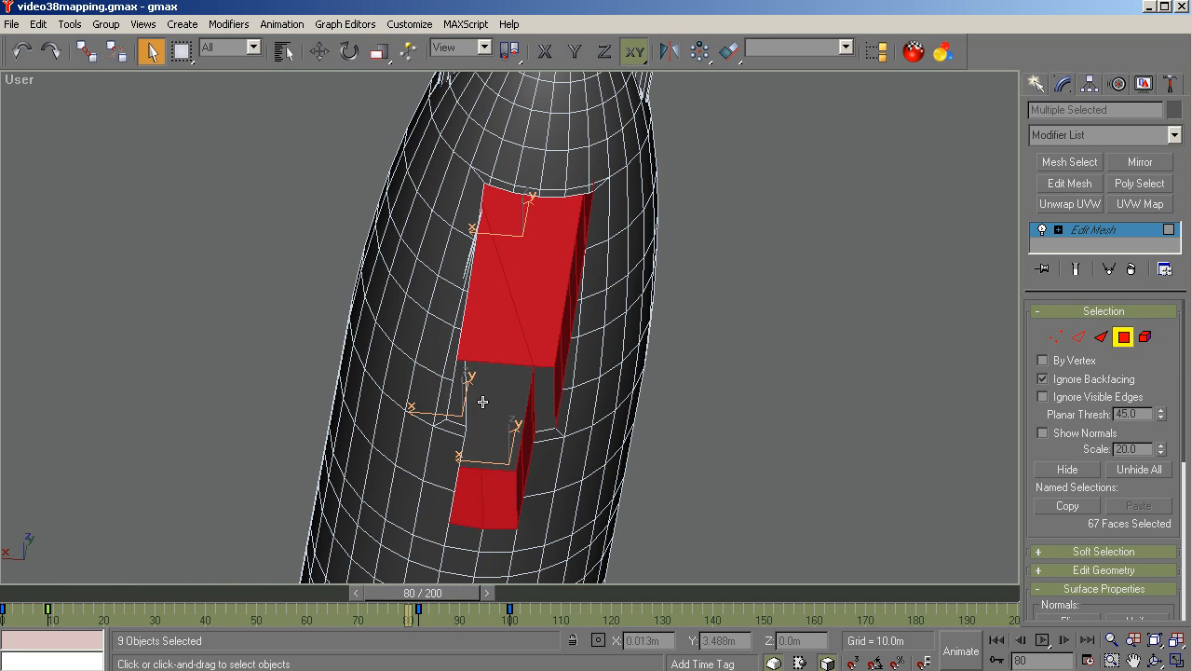
ctrl+click(478, 401)
ctrl+click(458, 410)
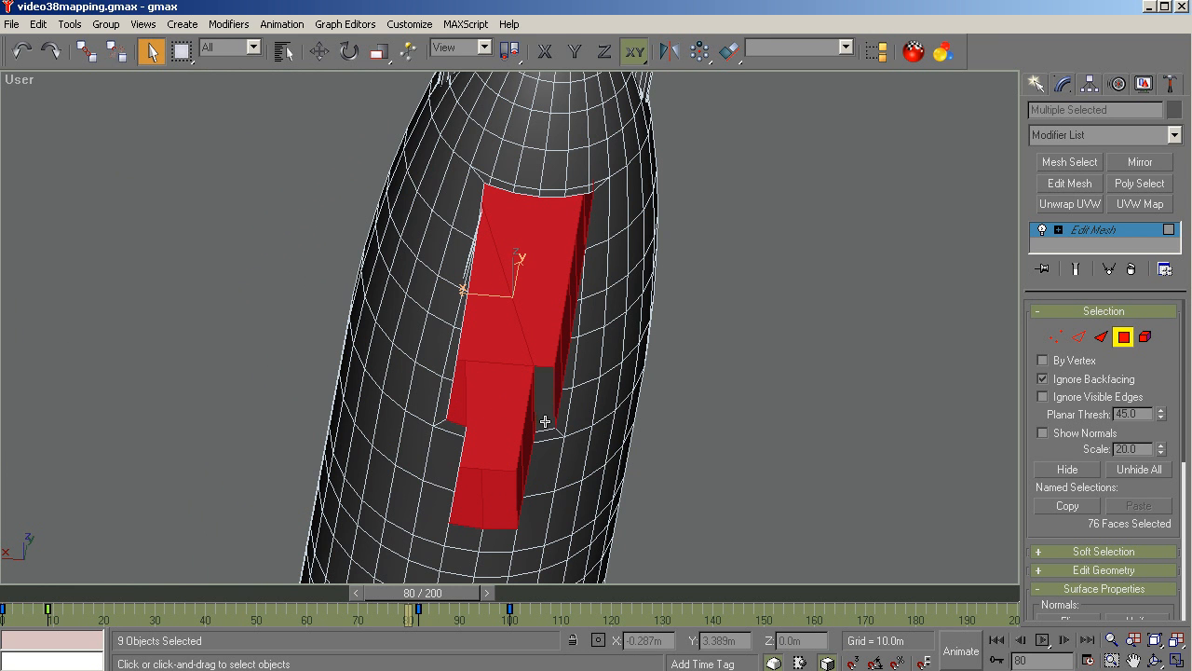
ctrl+click(545, 421)
scroll(529, 415, up, 5)
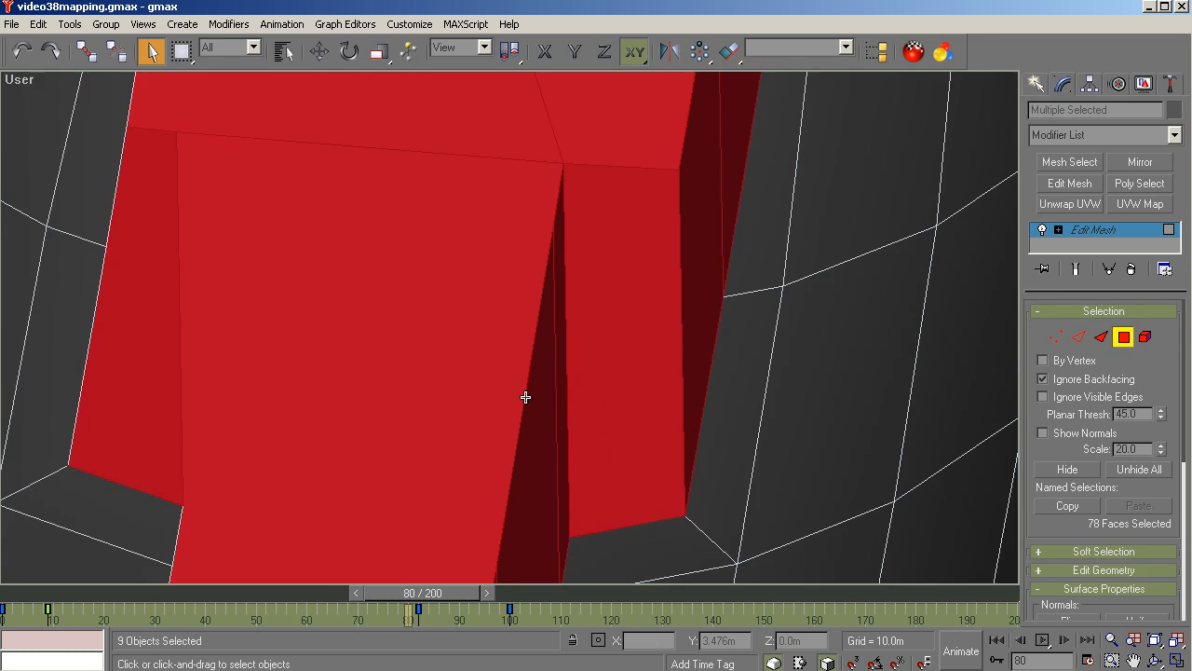
scroll(524, 397, down, 5)
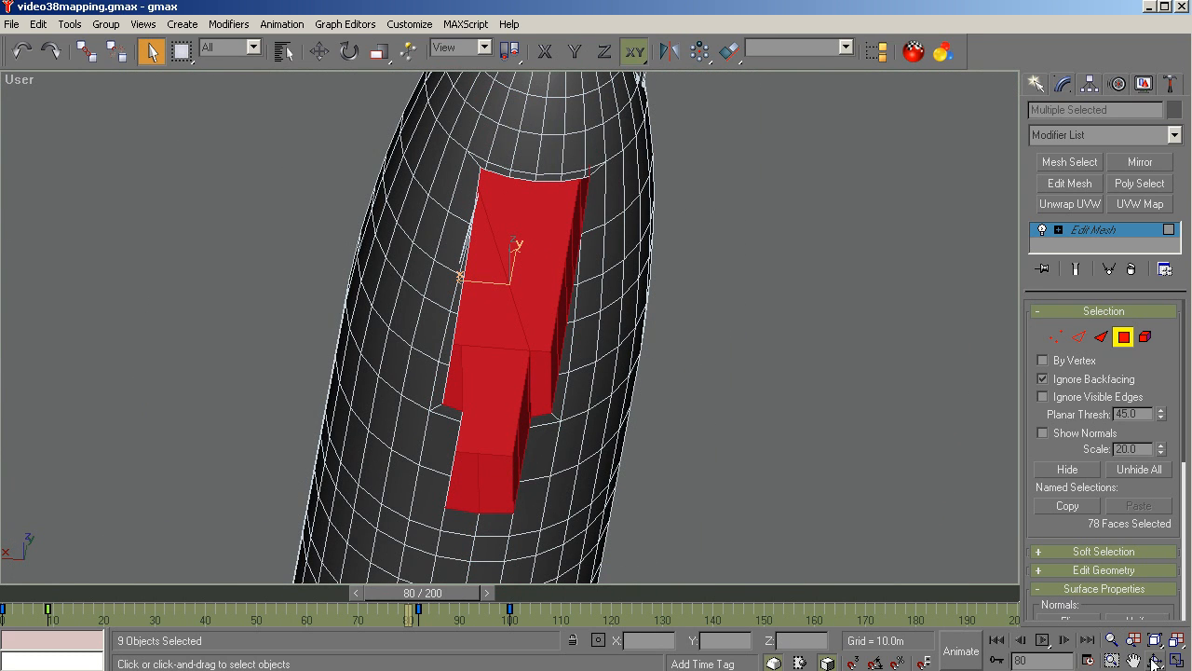
Add the missing side wall polygon beside the narrow nose bay section's tail-end wall to the selection.
click(1155, 660)
drag(508, 331, 278, 518)
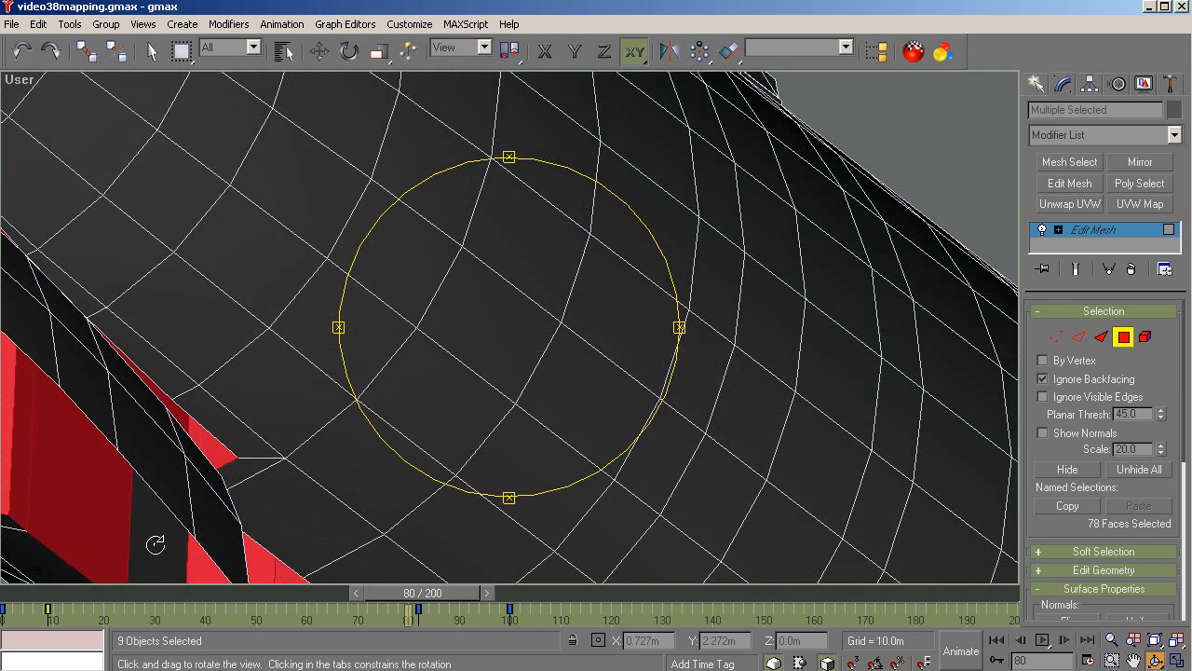
drag(242, 410, 342, 445)
right_click(194, 561)
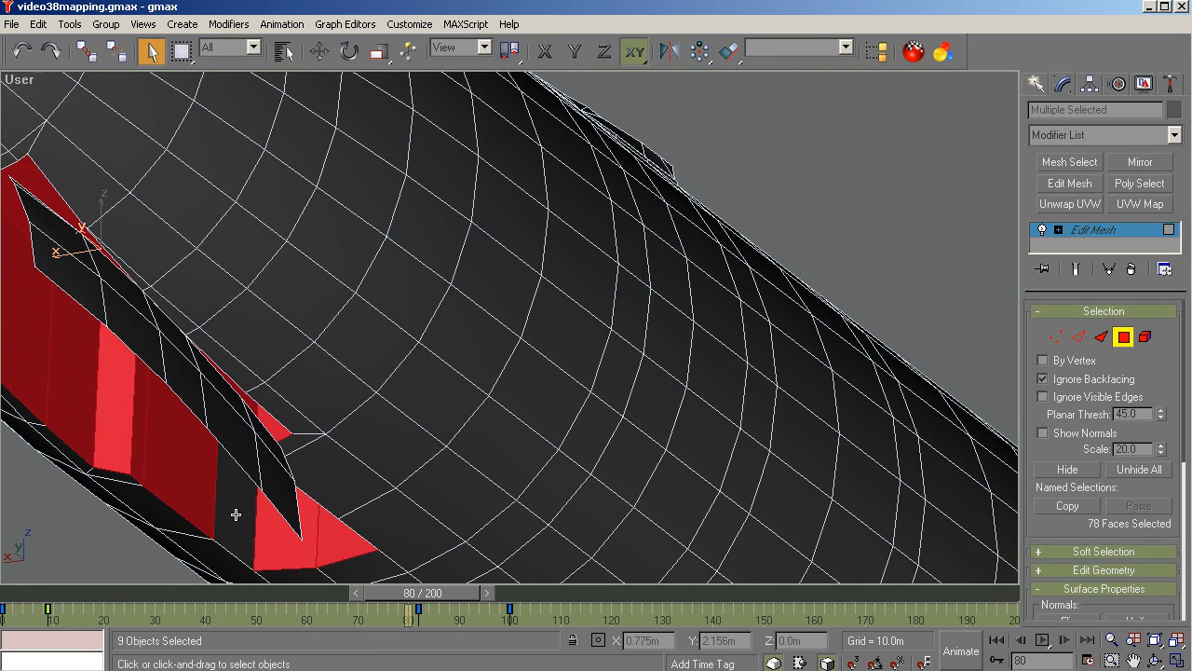
ctrl+click(235, 514)
scroll(418, 465, down, 4)
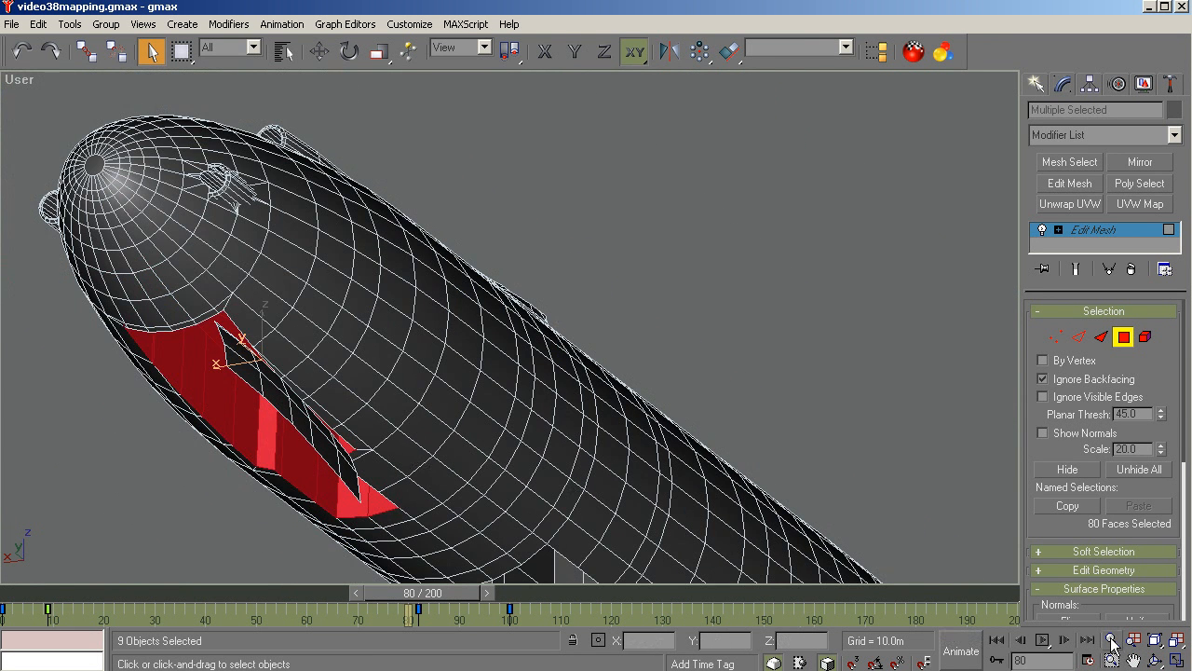
Check the nose bay selection from several sides in wireframe and assign material ID 8 to it.
click(1154, 659)
drag(515, 418, 386, 345)
mouse_move(474, 381)
mouse_down()
mouse_move(460, 389)
mouse_move(473, 385)
mouse_up()
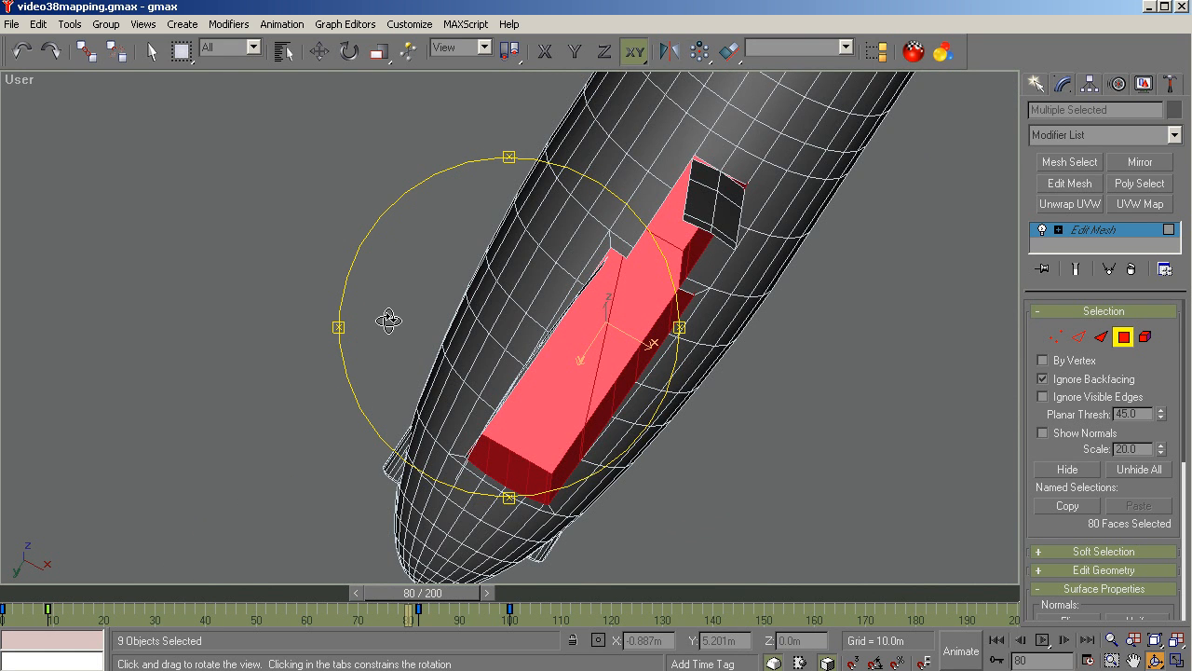
drag(388, 320, 583, 475)
key(z)
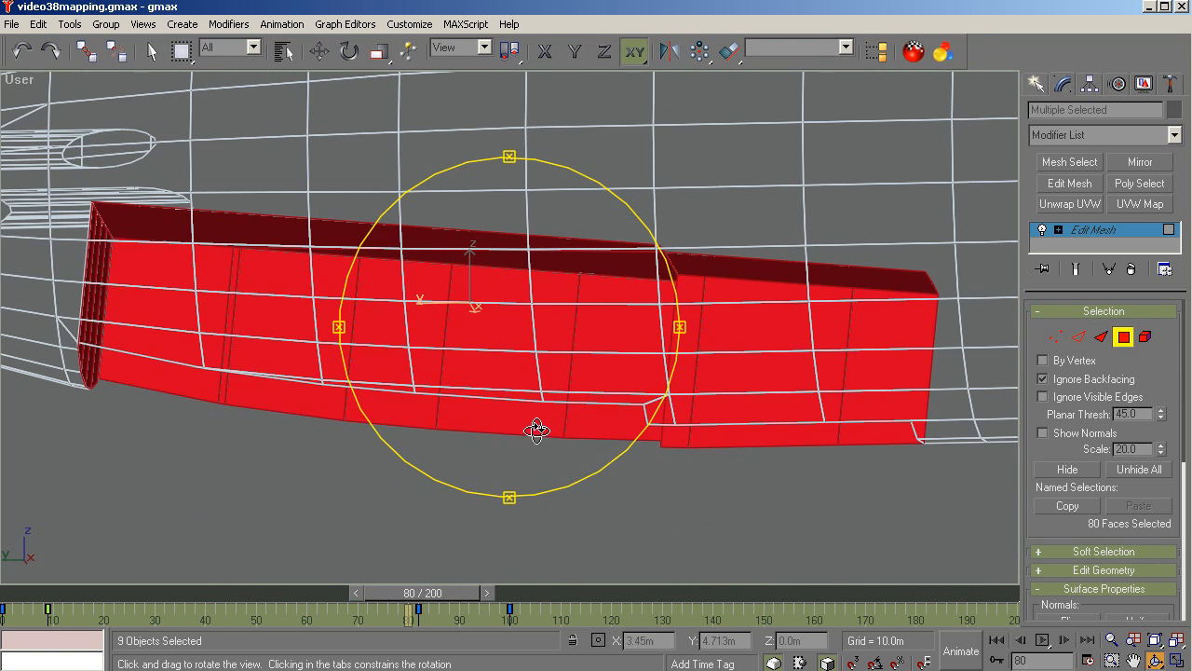
drag(536, 429, 612, 335)
drag(541, 335, 640, 441)
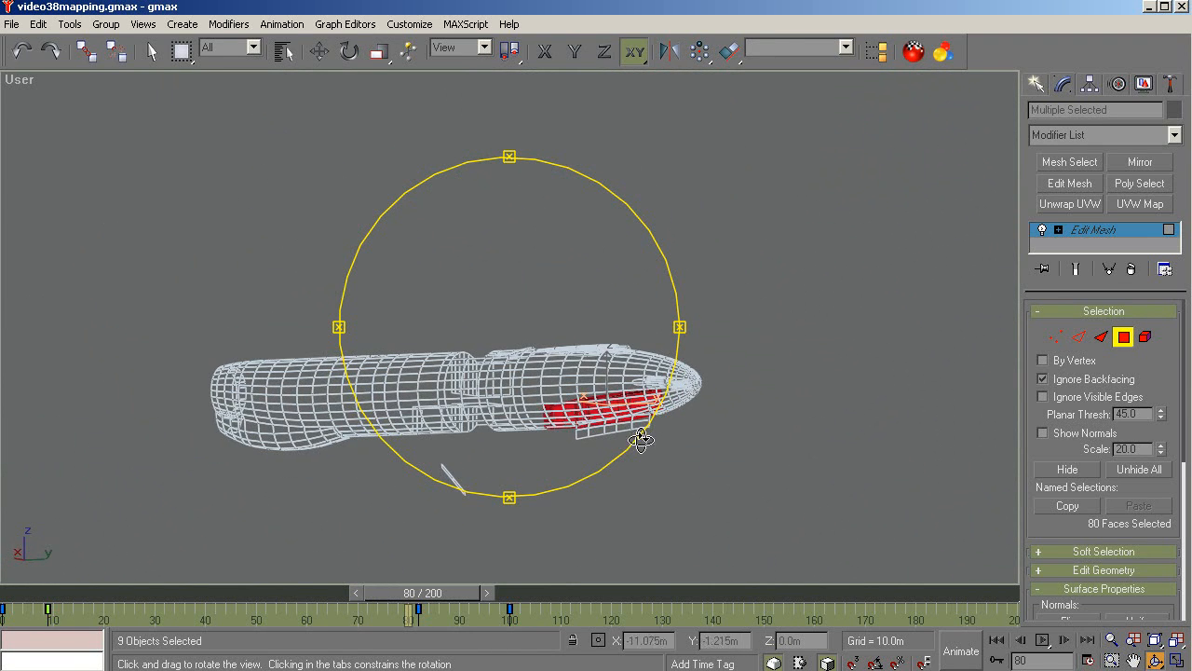
drag(1184, 424, 1190, 555)
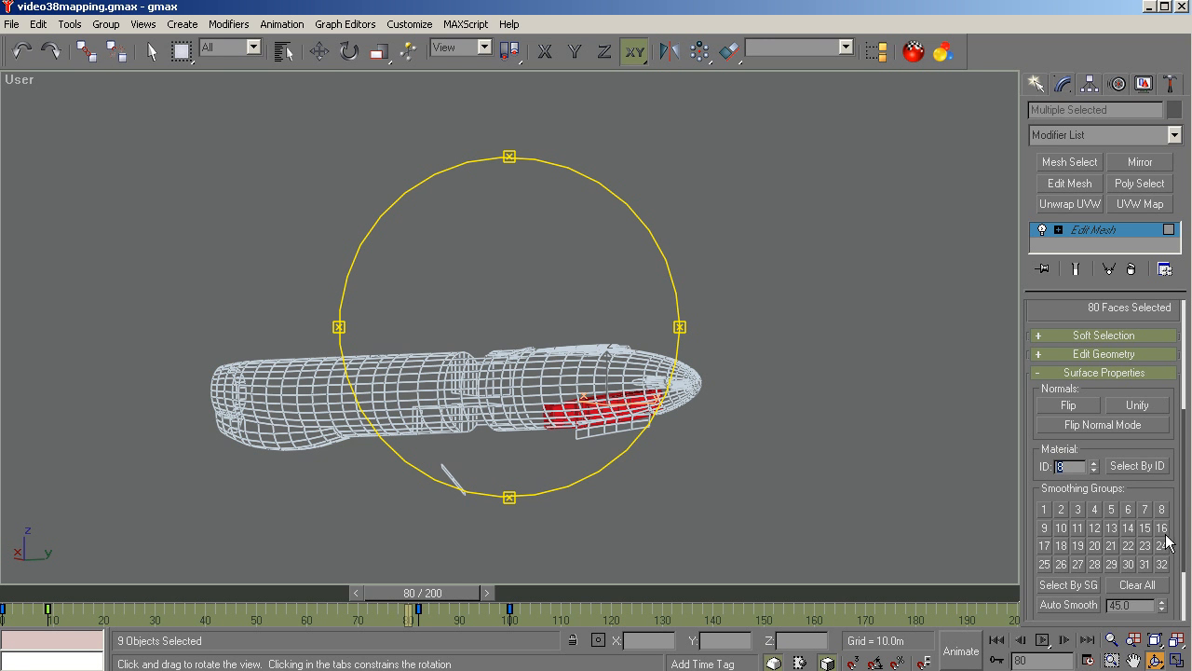
Clear the selection in shaded display and select the wide flat inner base polygon of the mid-fuselage bay.
drag(519, 444, 527, 371)
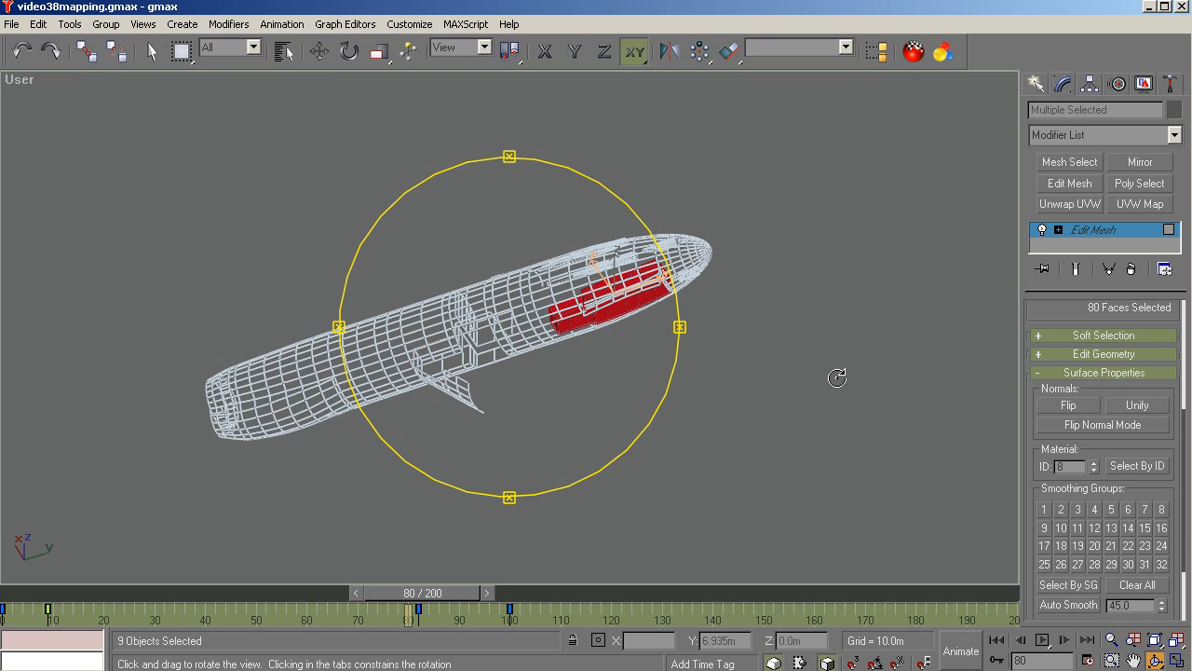
key(F3)
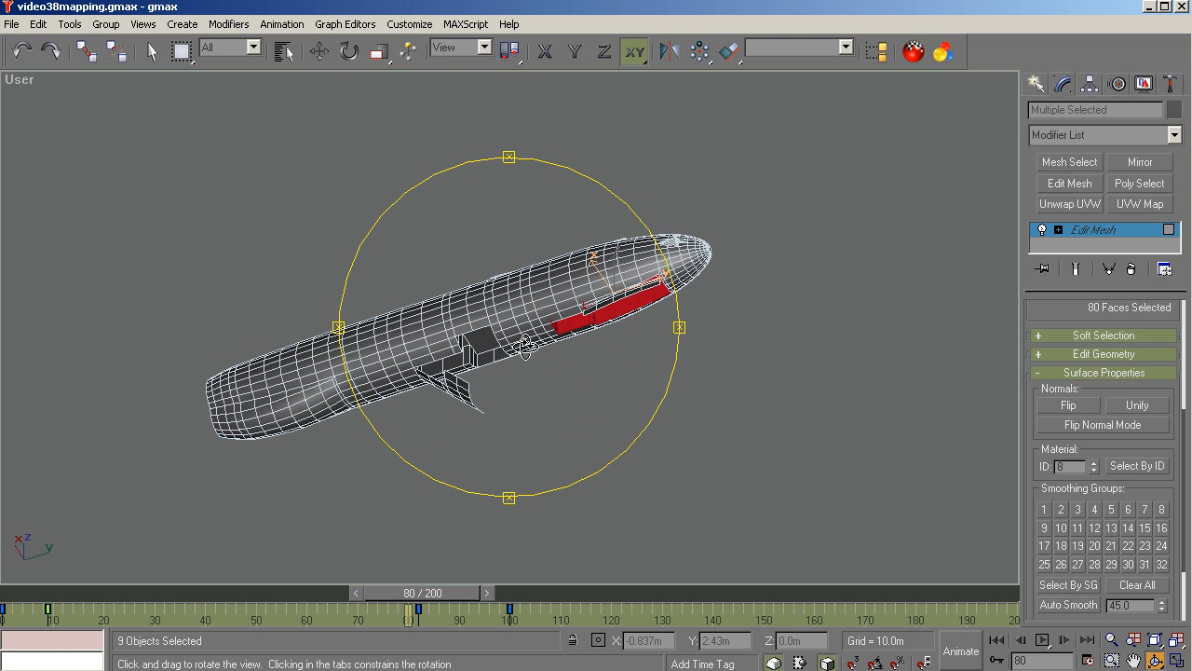
drag(522, 410, 518, 368)
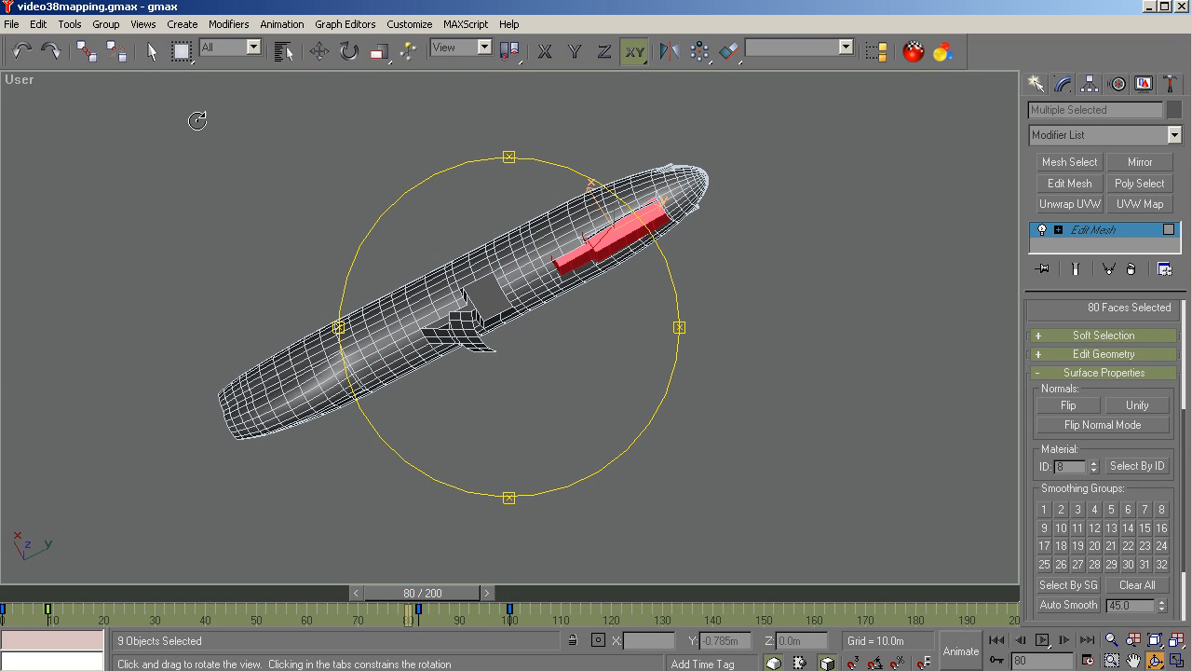
click(150, 45)
click(385, 299)
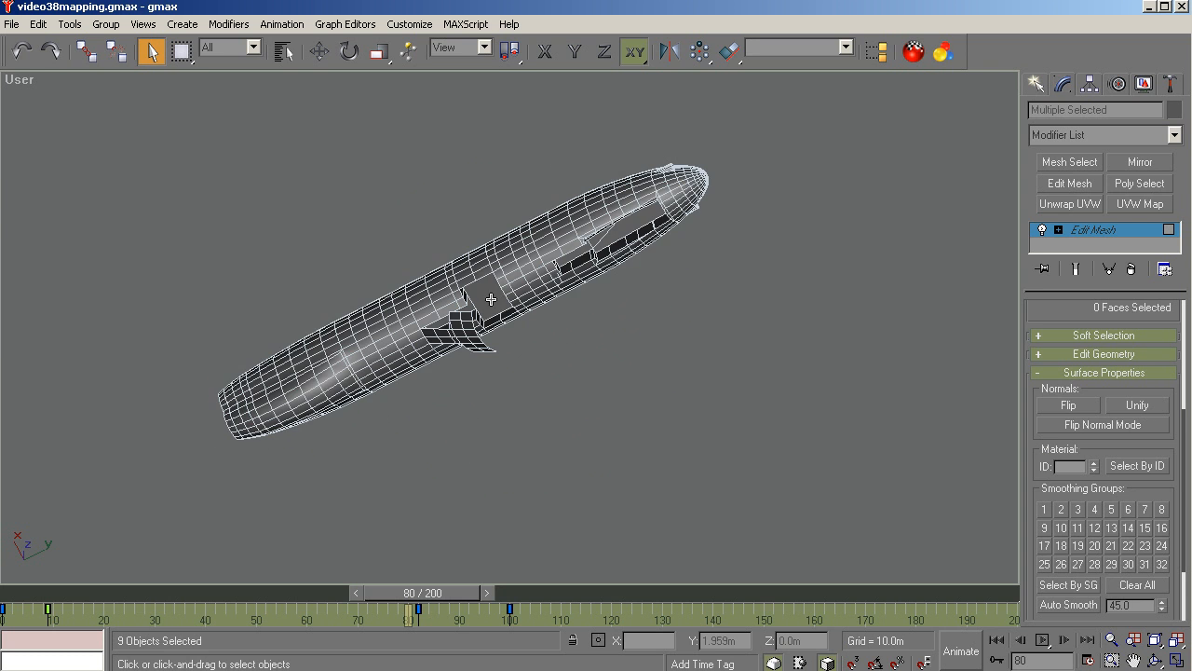
scroll(596, 343, up, 4)
click(323, 228)
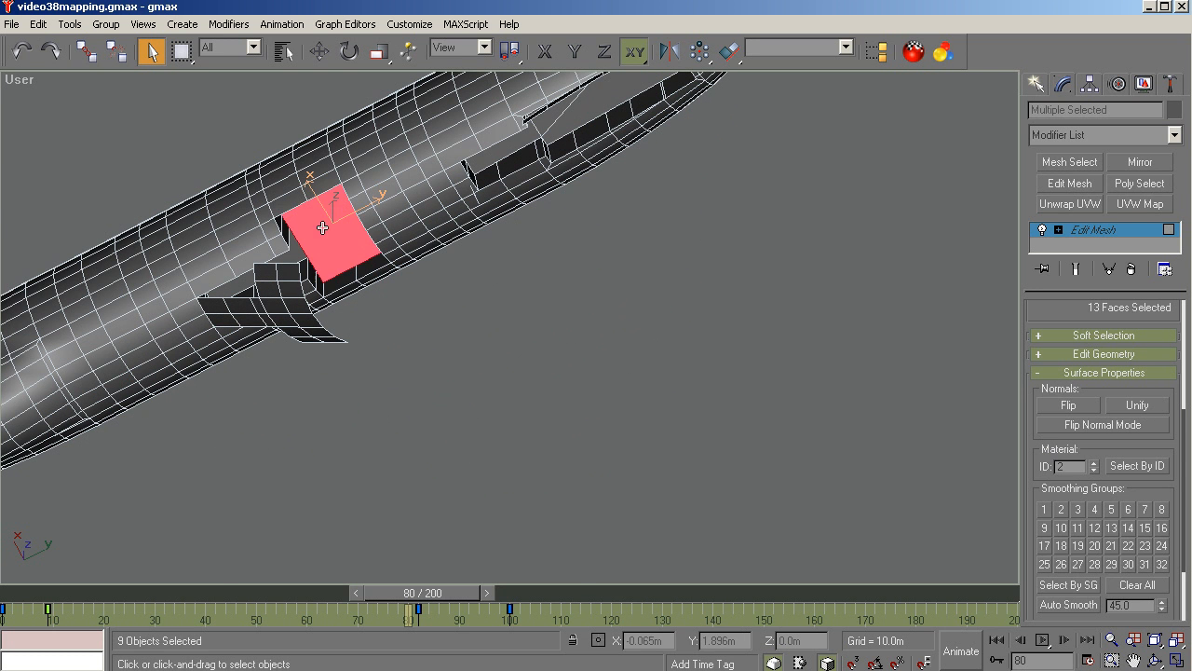
key(z)
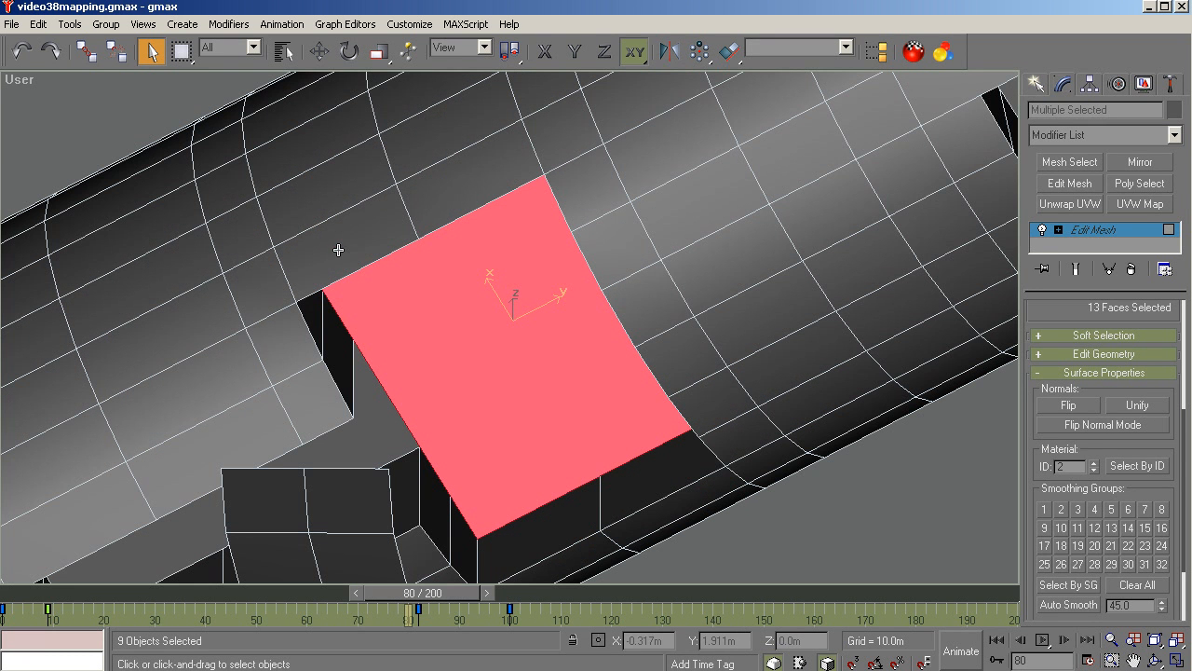
Add the mid-fuselage bay's visible wide-section side wall, adjoining step wall, thin narrow-side strip and narrow base to the selection.
ctrl+click(644, 491)
ctrl+click(545, 530)
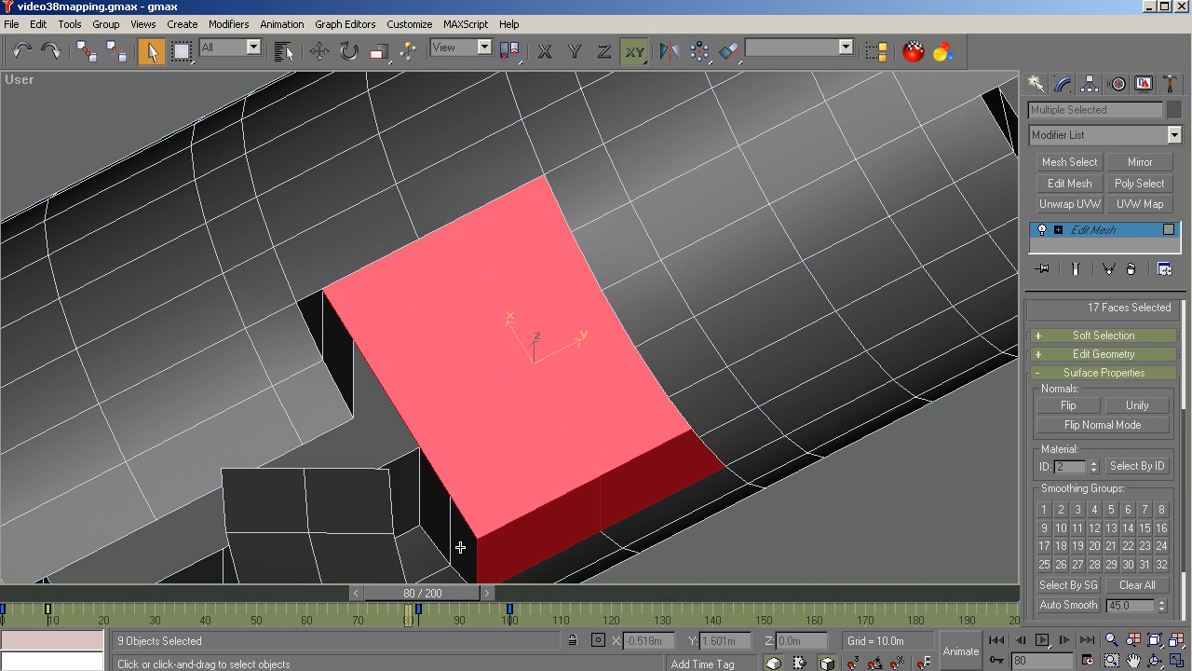
ctrl+click(461, 547)
ctrl+click(430, 511)
ctrl+click(407, 489)
ctrl+click(387, 411)
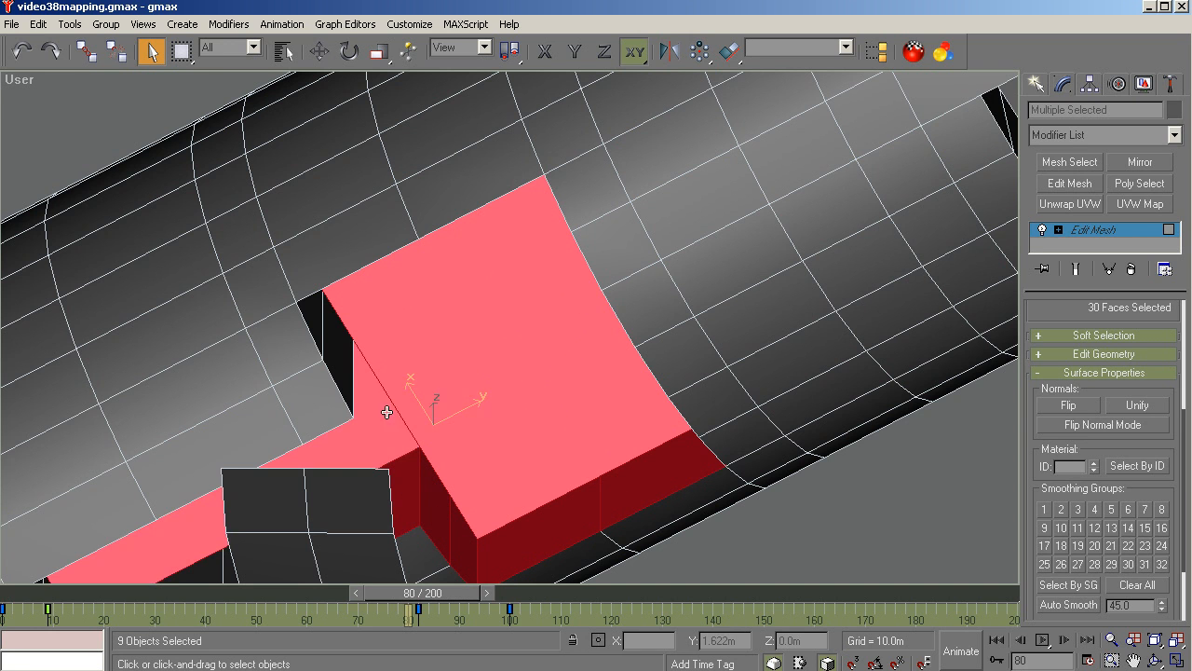
Add the two opposite step wall polygons of the mid-fuselage bay to the selection, keeping the narrow base selected.
alt+click(343, 361)
ctrl+click(328, 337)
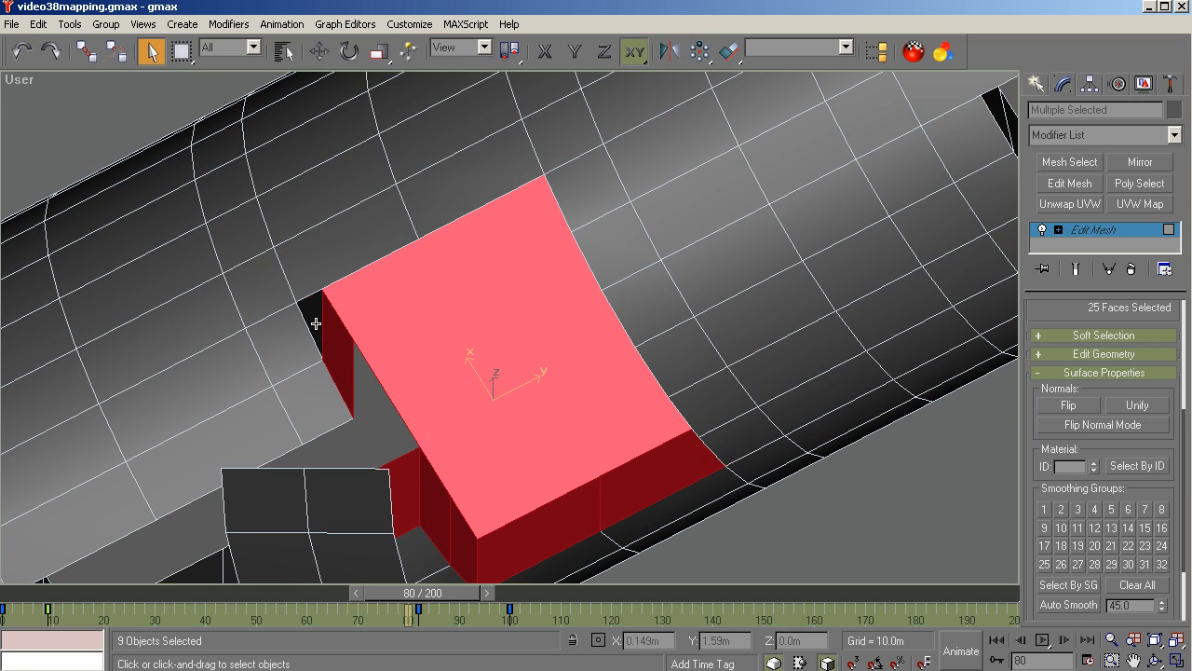
ctrl+click(315, 323)
ctrl+click(387, 412)
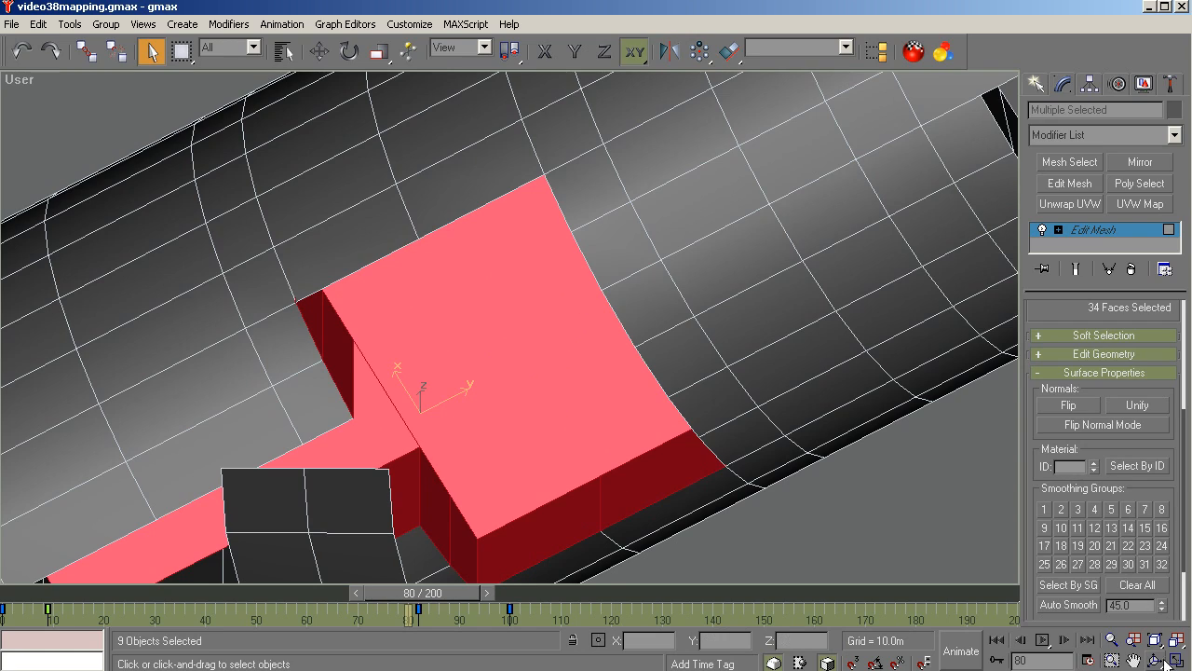
Add one long side wall and the two tail-end wall polygons of the mid-fuselage bay's narrow section to the selection.
click(1162, 660)
drag(639, 367, 506, 401)
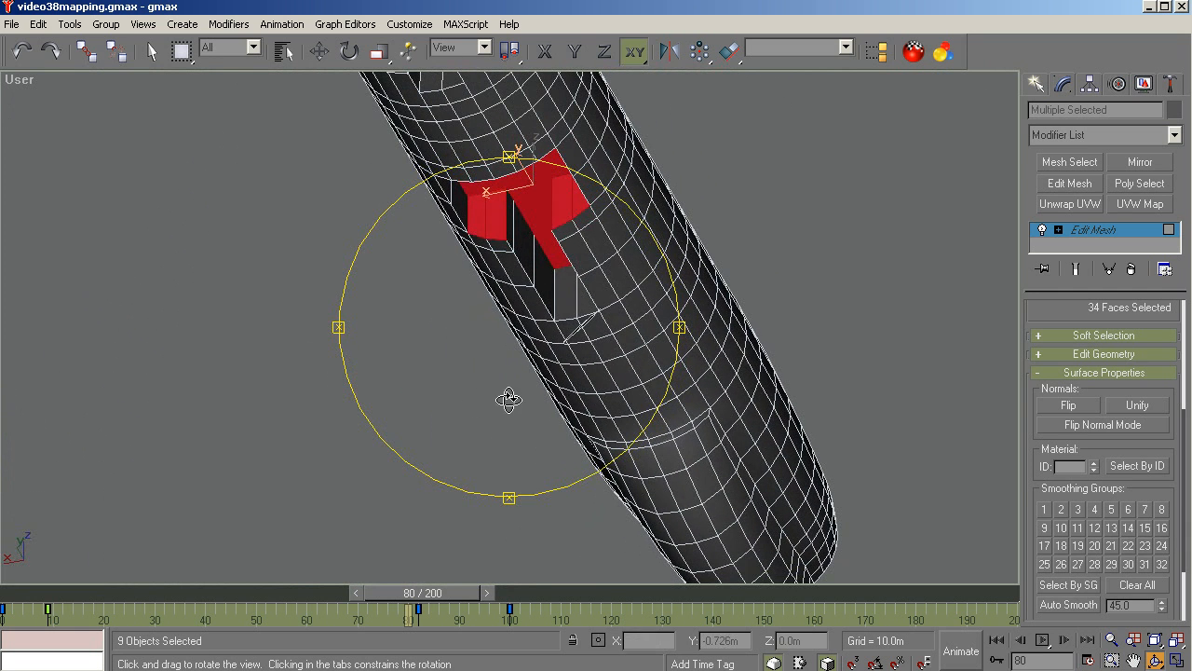
scroll(517, 232, up, 5)
right_click(524, 296)
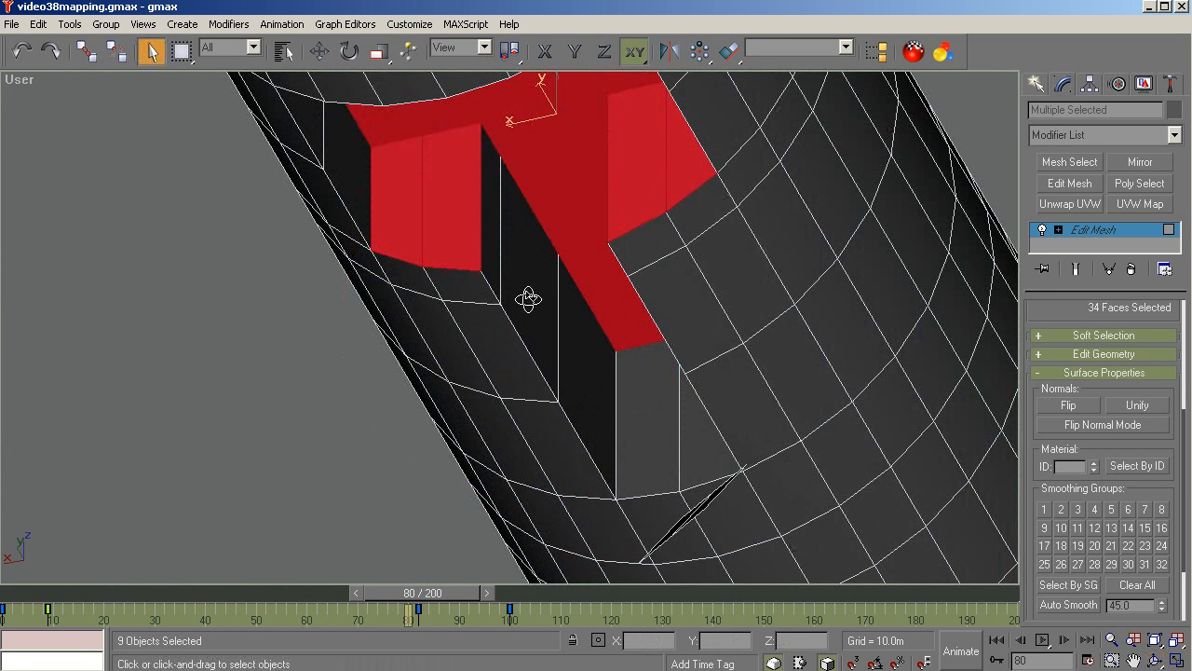
ctrl+click(495, 213)
ctrl+click(525, 242)
ctrl+click(584, 337)
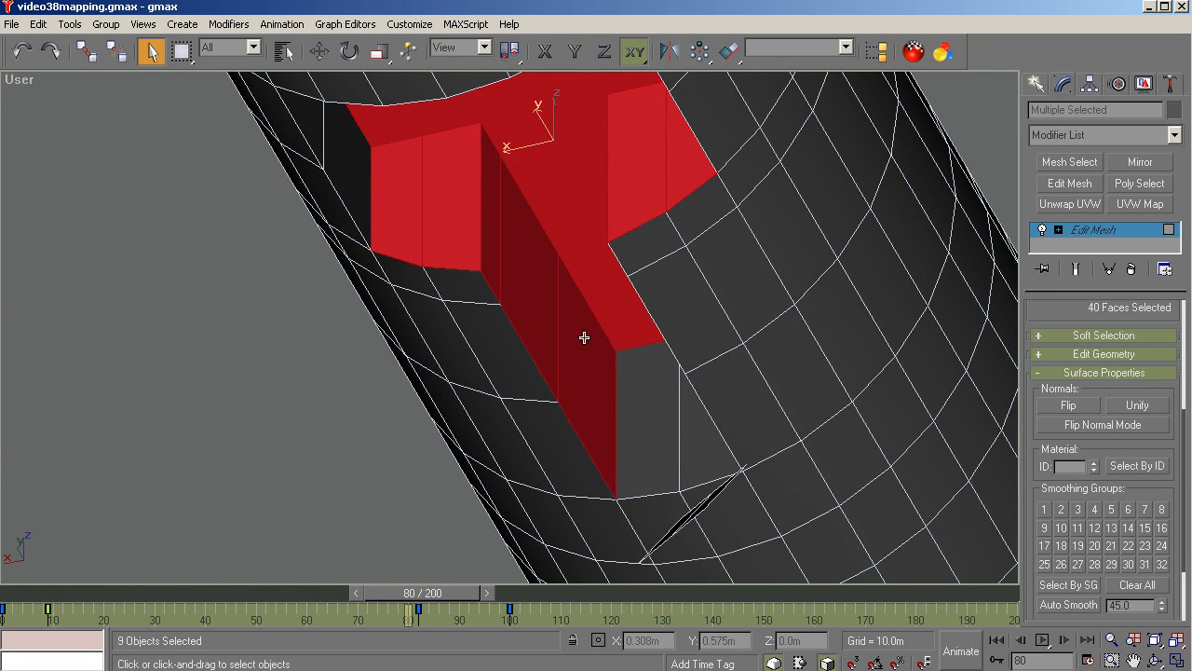
ctrl+click(664, 405)
ctrl+click(686, 421)
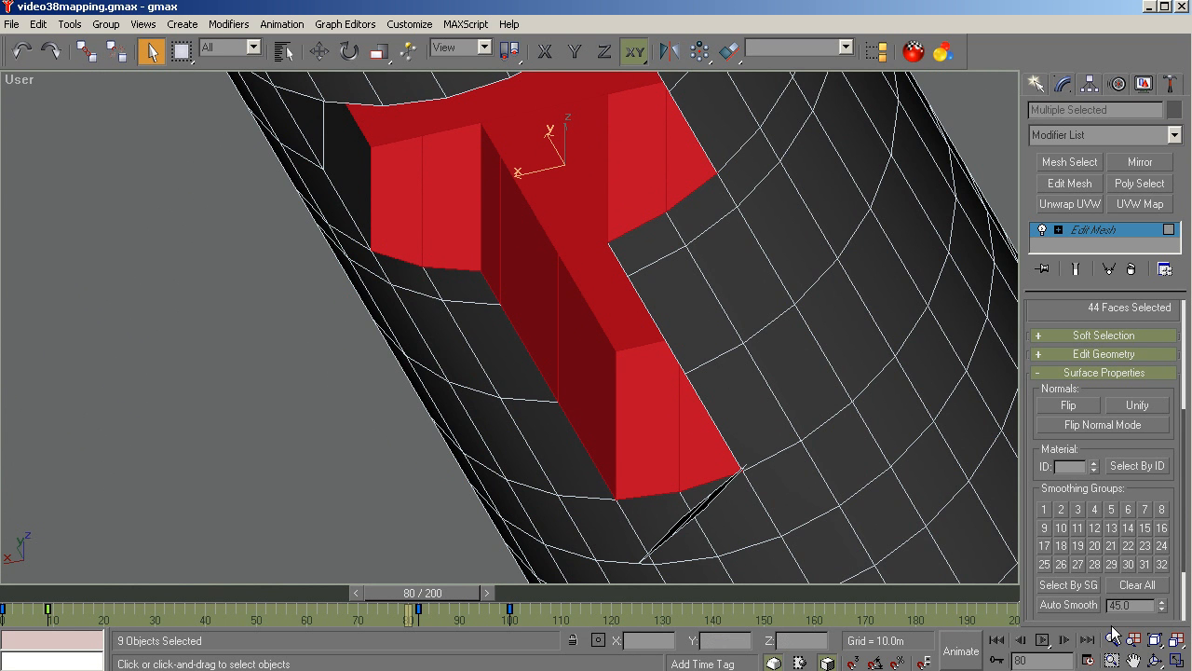
Add the two remaining polygons of the narrow section's opposite long side wall to the selection.
click(1158, 660)
scroll(1131, 637, down, 3)
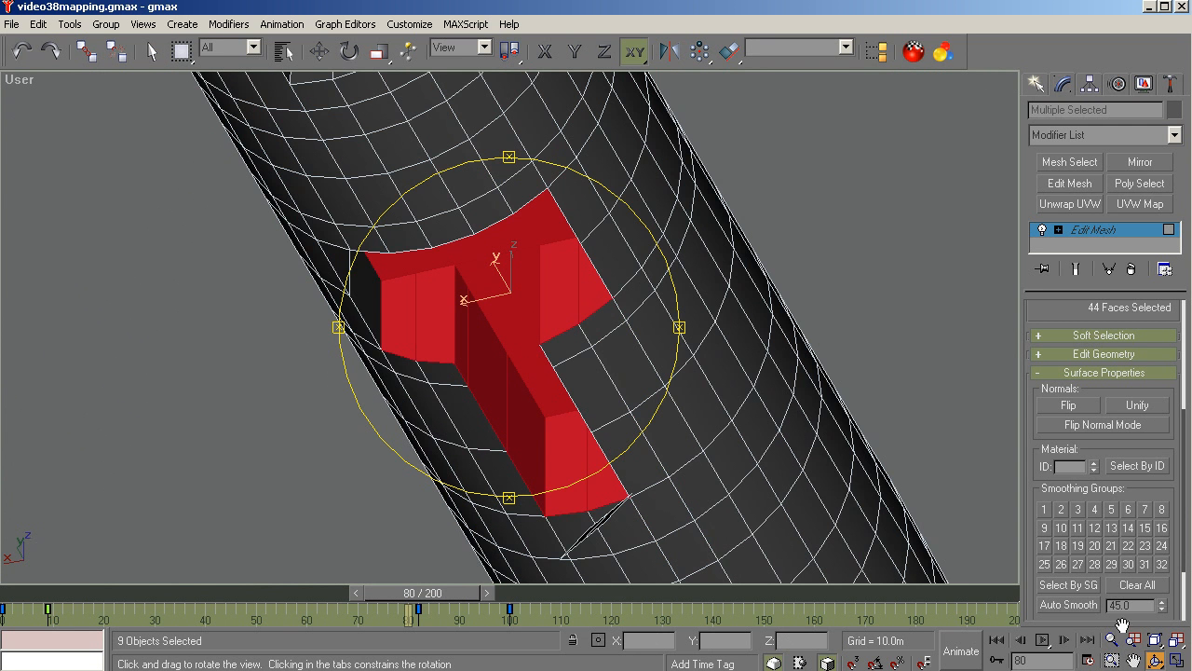
drag(572, 391, 657, 391)
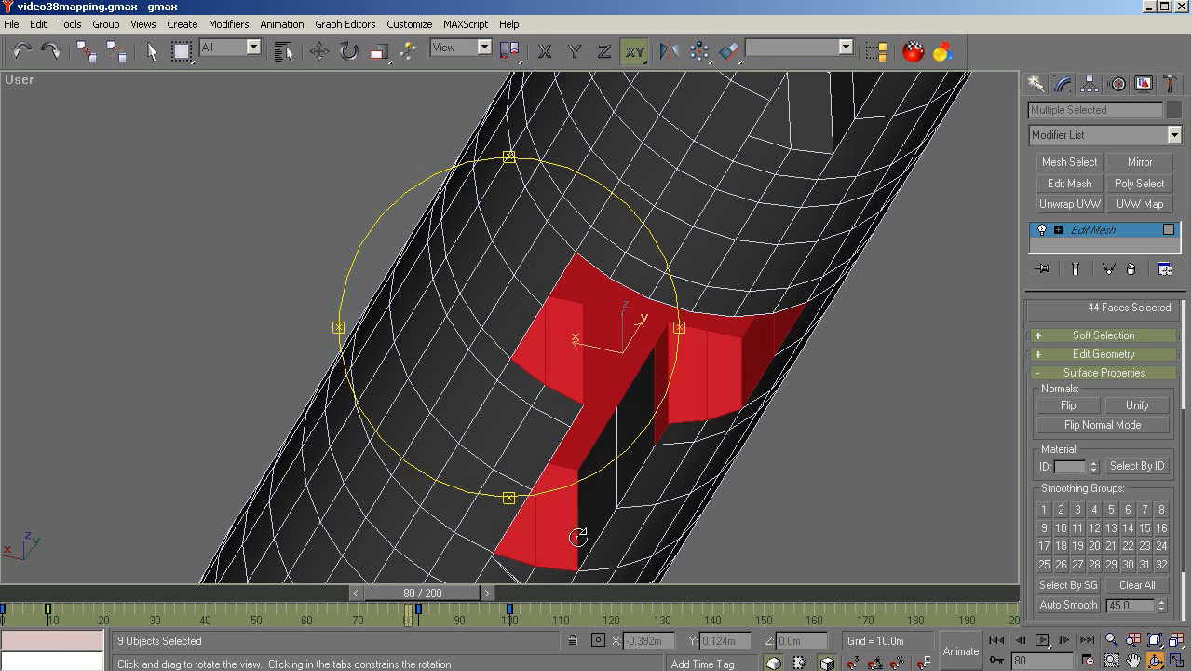
right_click(577, 527)
ctrl+click(592, 499)
ctrl+click(636, 399)
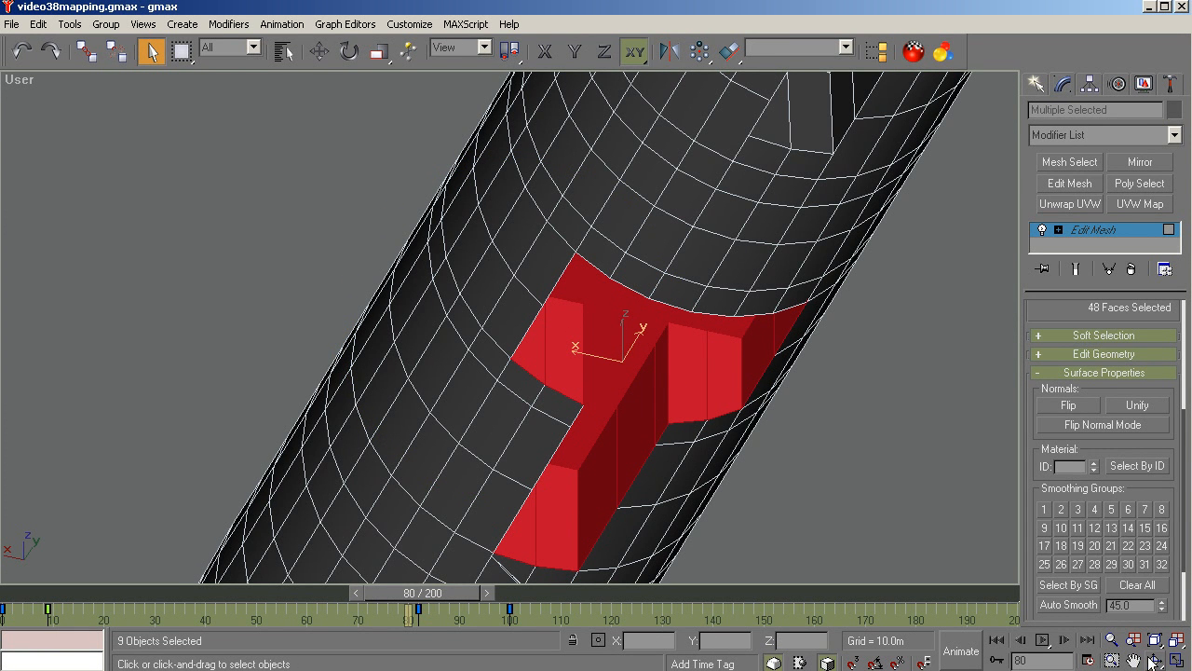
Add the six wall polygons across the wide end of the mid-fuselage bay to the selection.
click(1153, 660)
drag(545, 377, 505, 420)
right_click(506, 431)
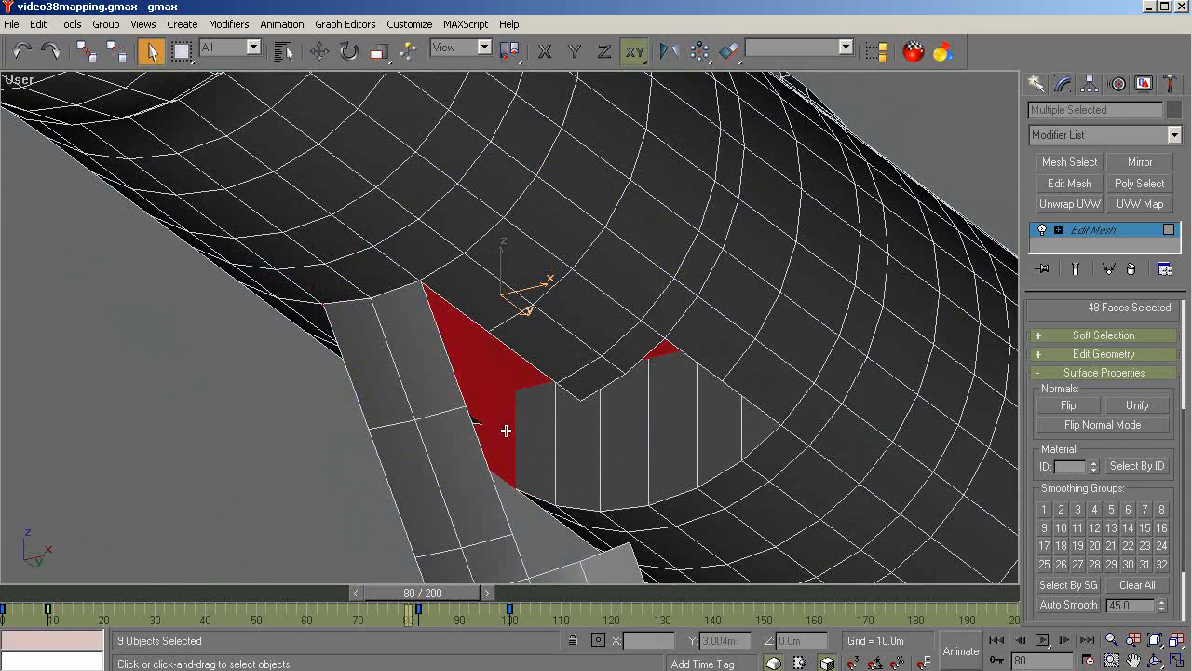
ctrl+click(543, 422)
ctrl+click(572, 424)
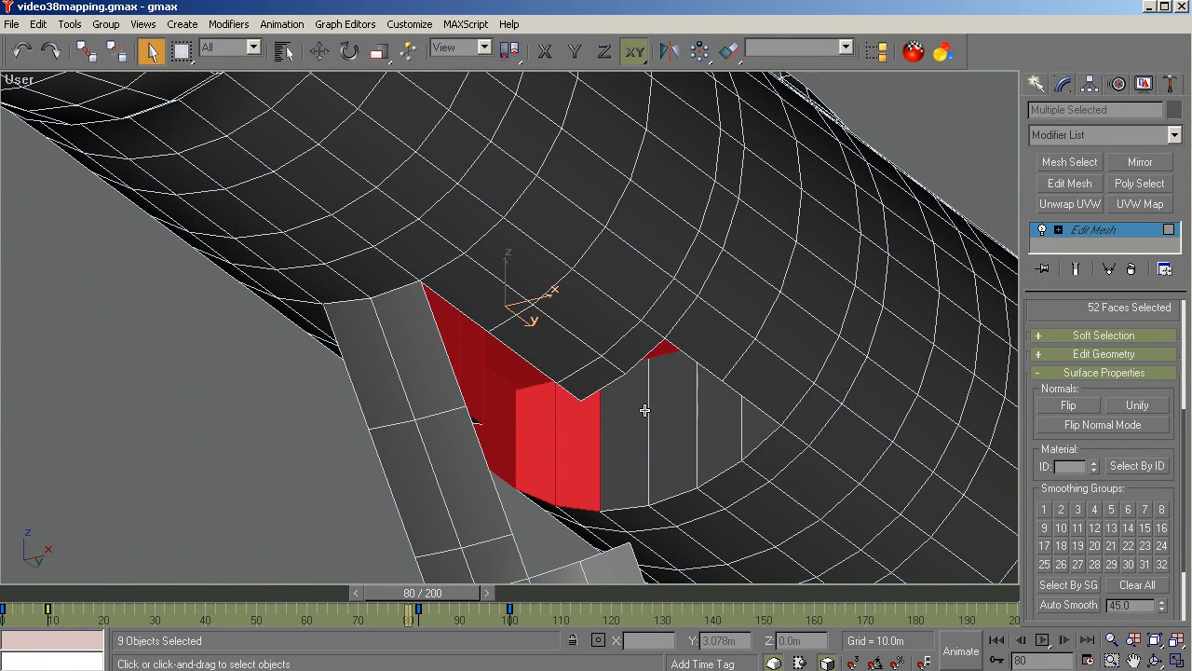
ctrl+click(636, 412)
ctrl+click(669, 406)
ctrl+click(719, 409)
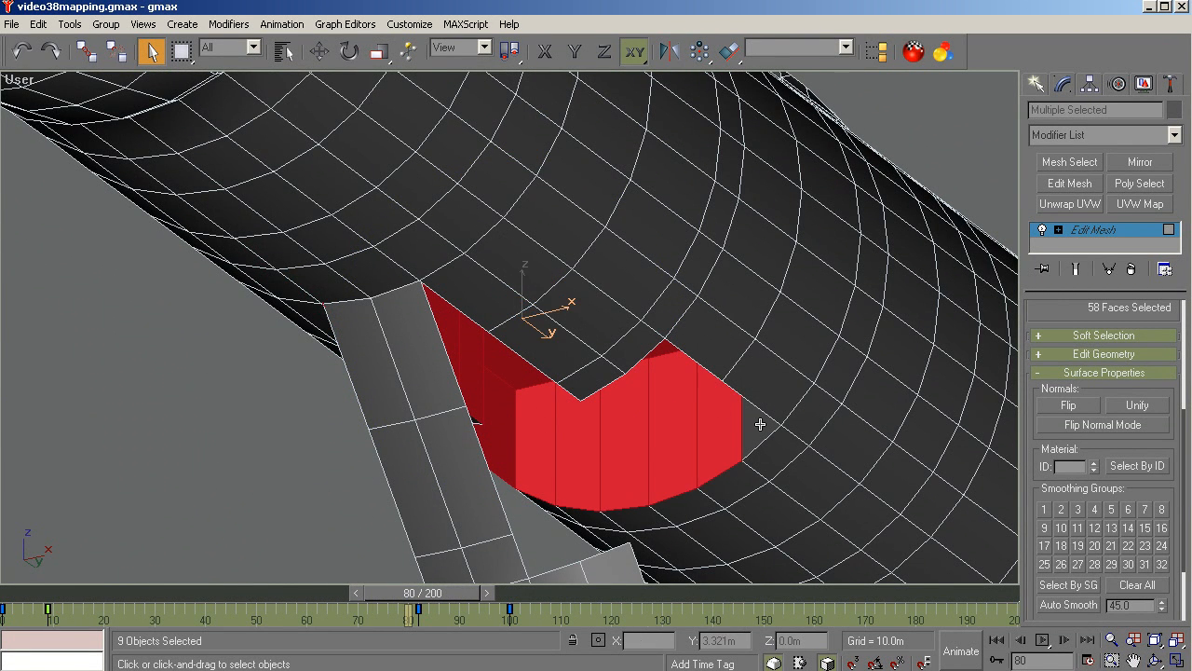
ctrl+click(751, 416)
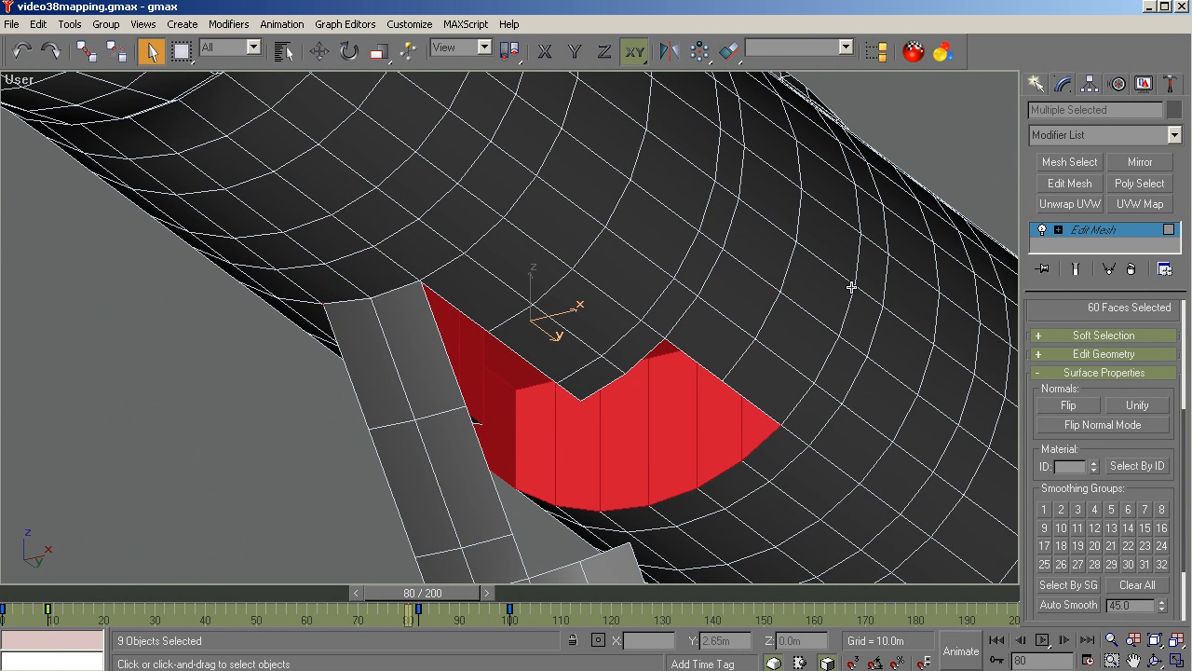
Check the complete bay selection in wireframe and assign material ID 9 to its polygons.
key(F3)
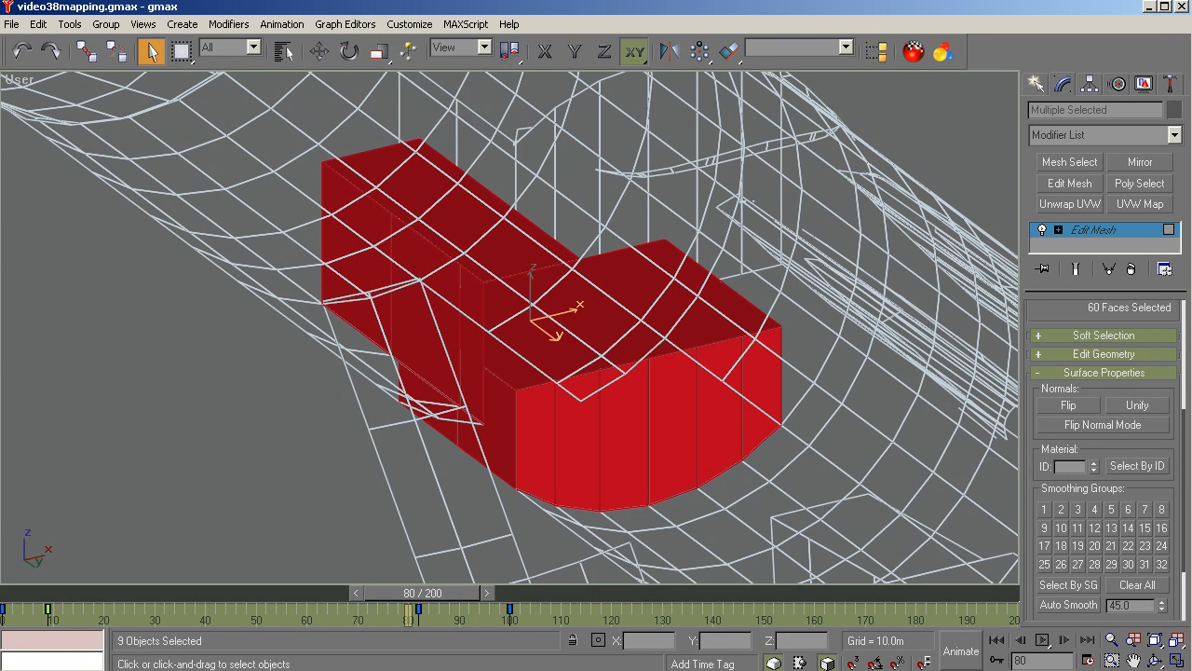
click(1156, 661)
drag(587, 391, 555, 478)
scroll(557, 402, down, 5)
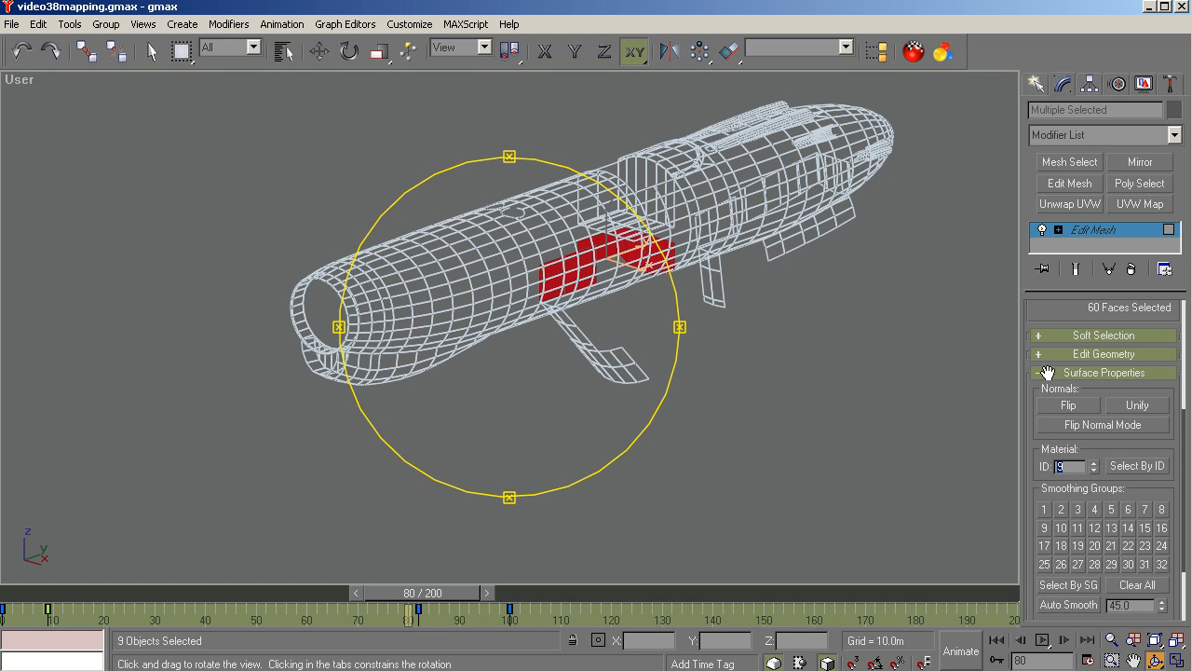
drag(638, 400, 523, 365)
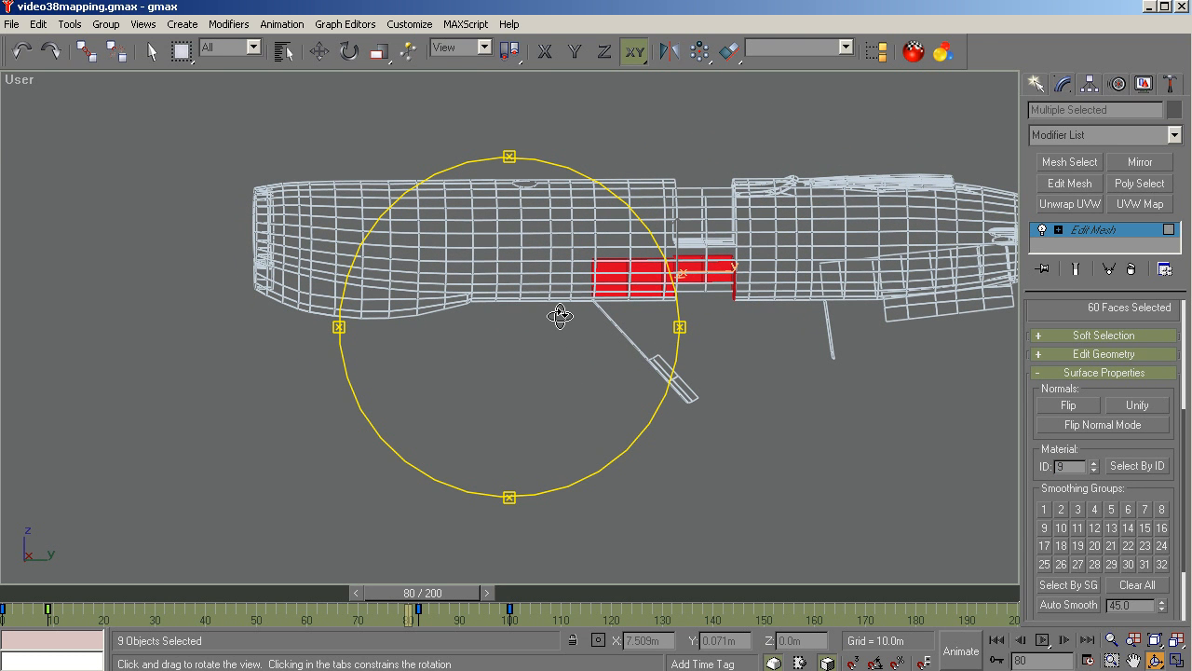
Return the shaded model to frame 0 and clear the bay polygon selection.
key(F3)
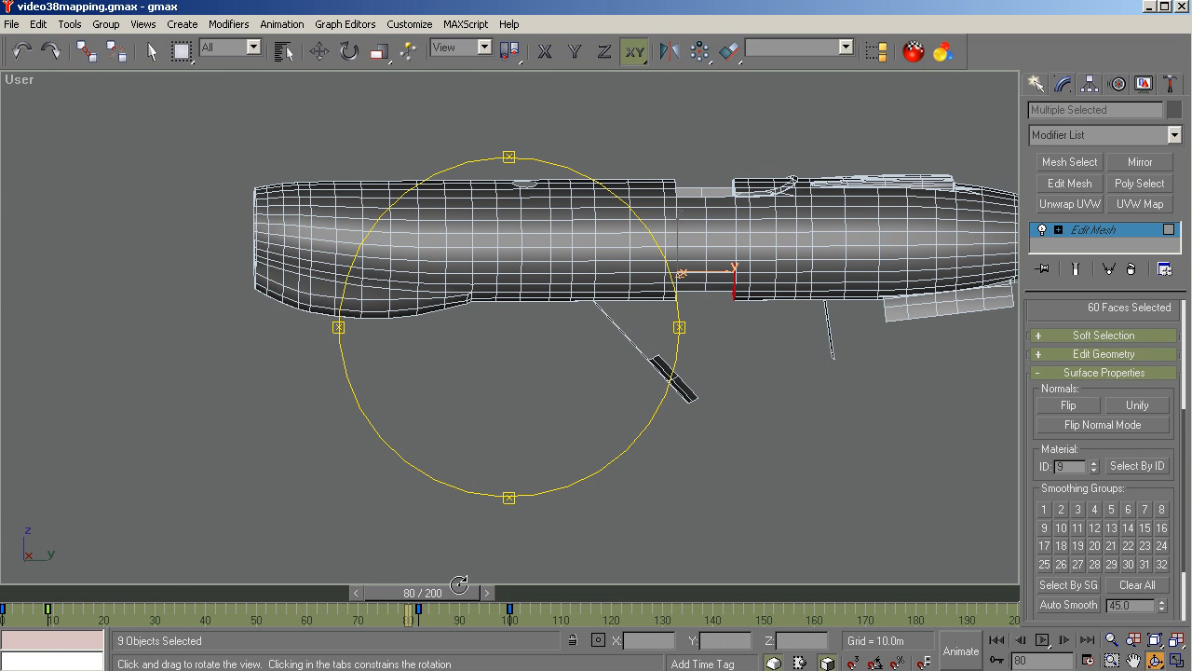
drag(435, 593, 56, 589)
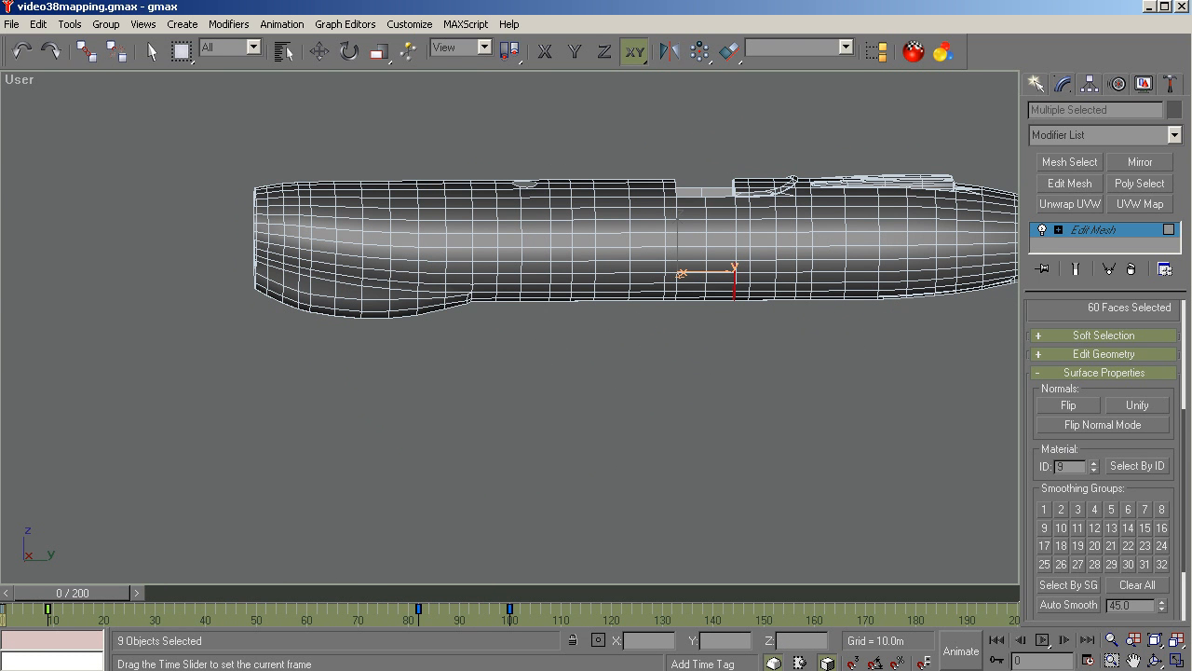
mouse_move(540, 333)
mouse_down()
mouse_move(420, 362)
mouse_move(448, 345)
mouse_move(458, 402)
mouse_move(572, 369)
mouse_up()
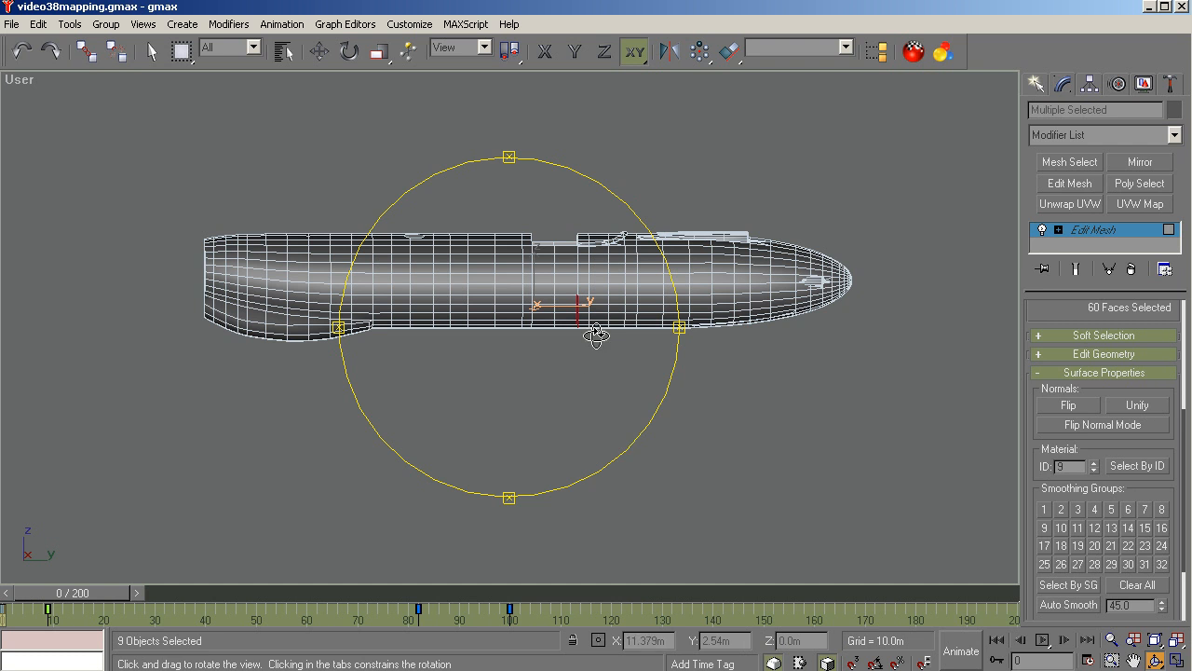
right_click(547, 416)
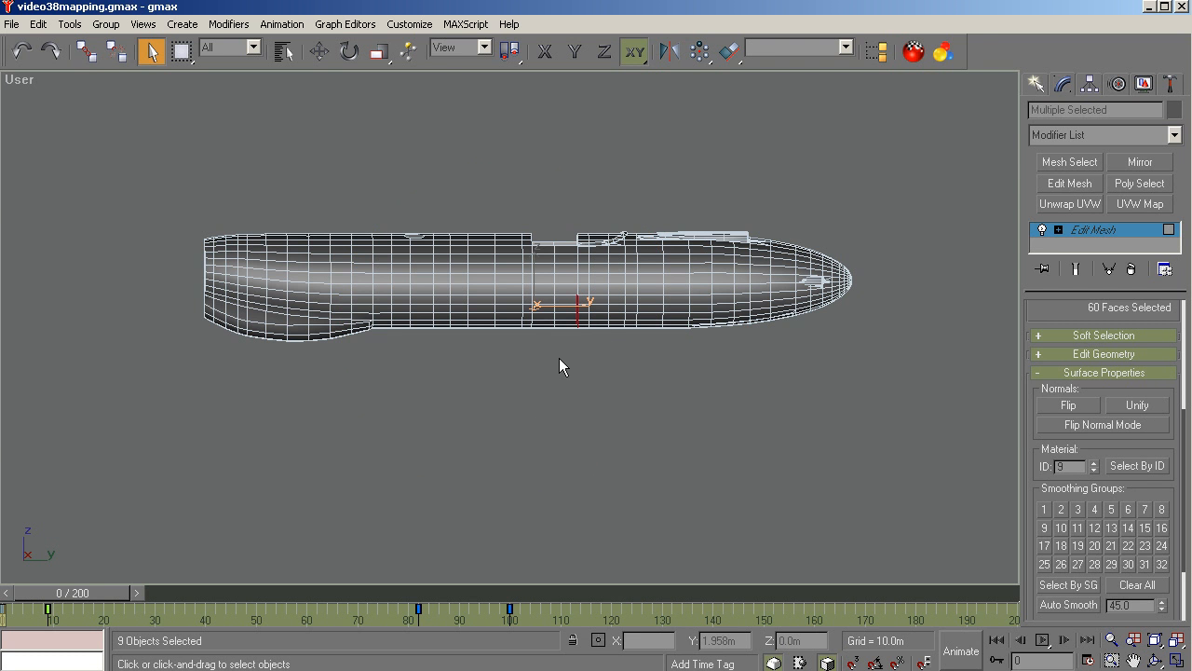
scroll(558, 366, up, 5)
key(w)
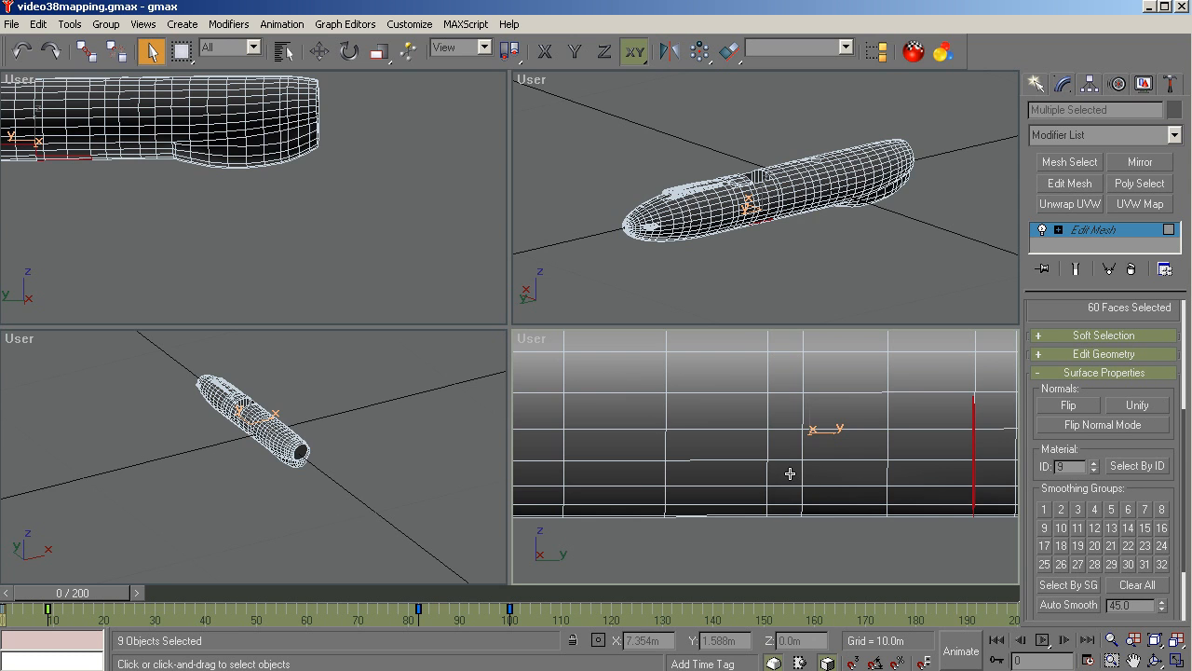
key(w)
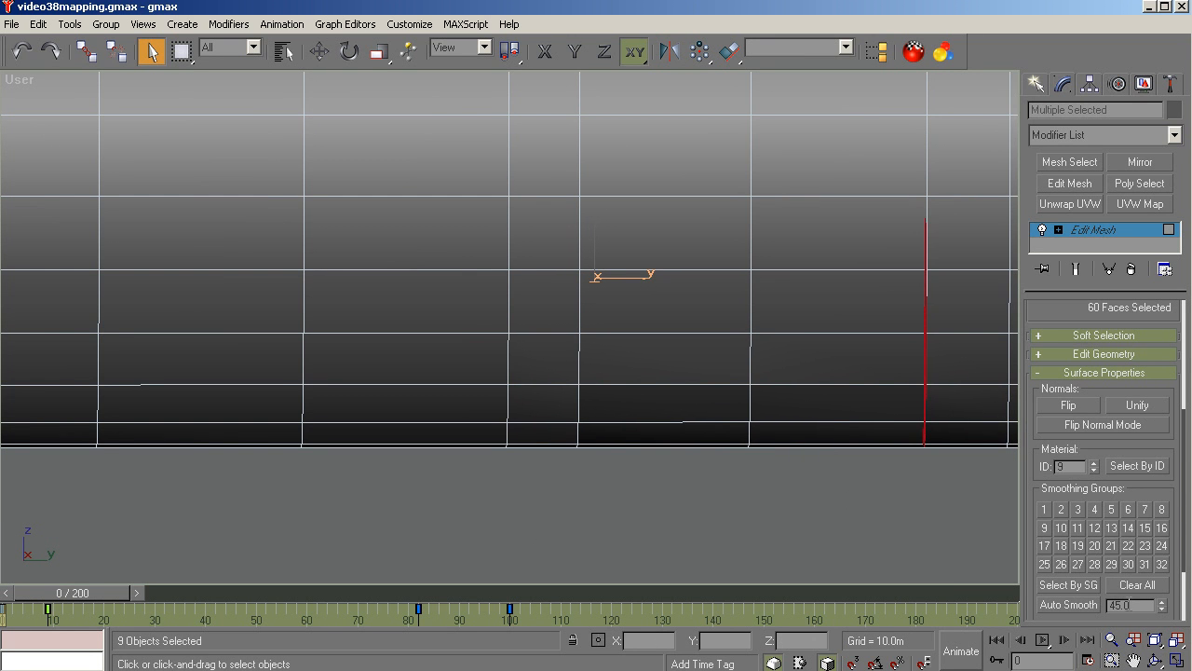
click(901, 526)
click(1154, 640)
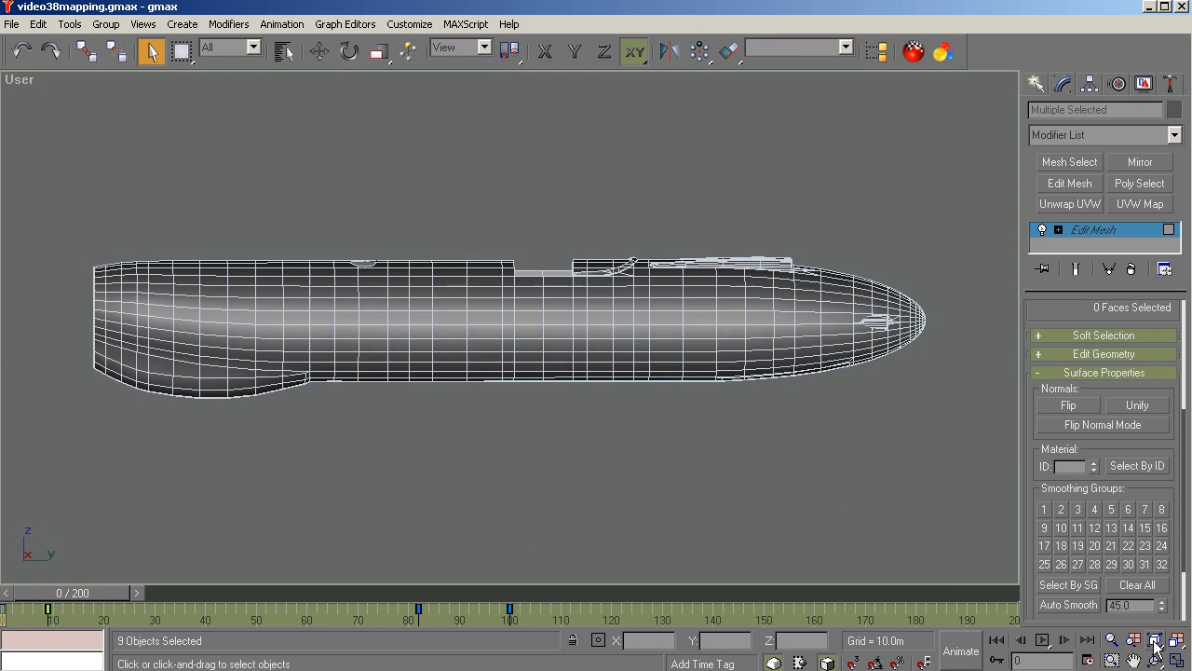
Exit polygon editing of the shared Edit Mesh modifier and re-enter it to reach the material ID settings.
click(1088, 237)
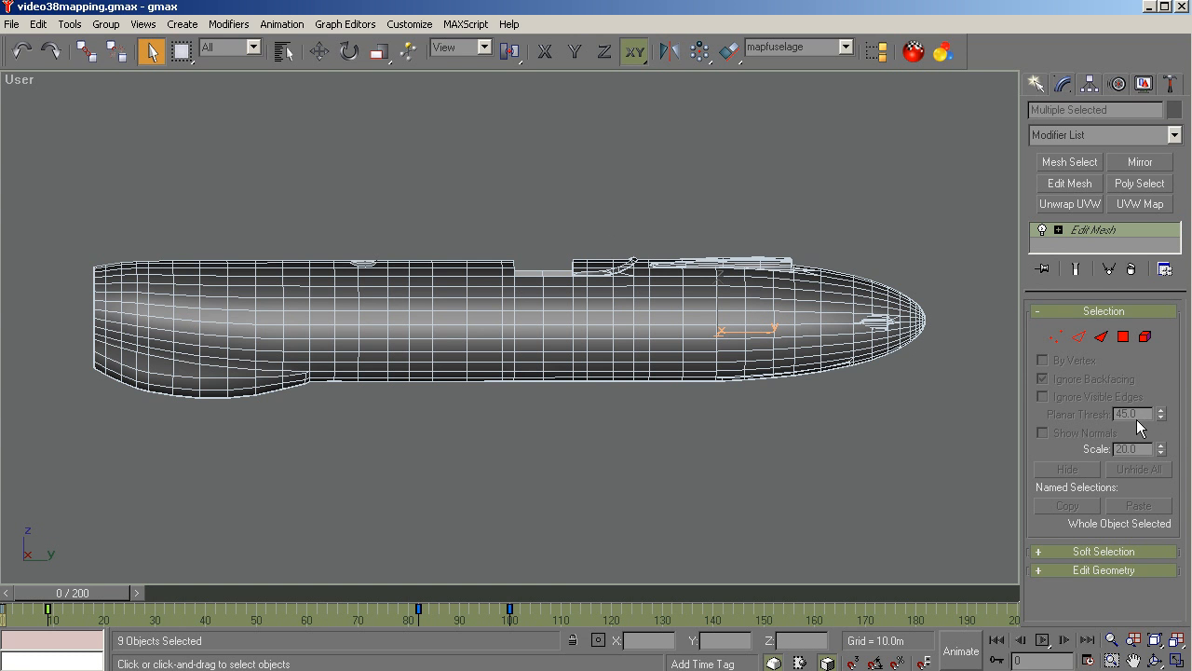
click(1124, 338)
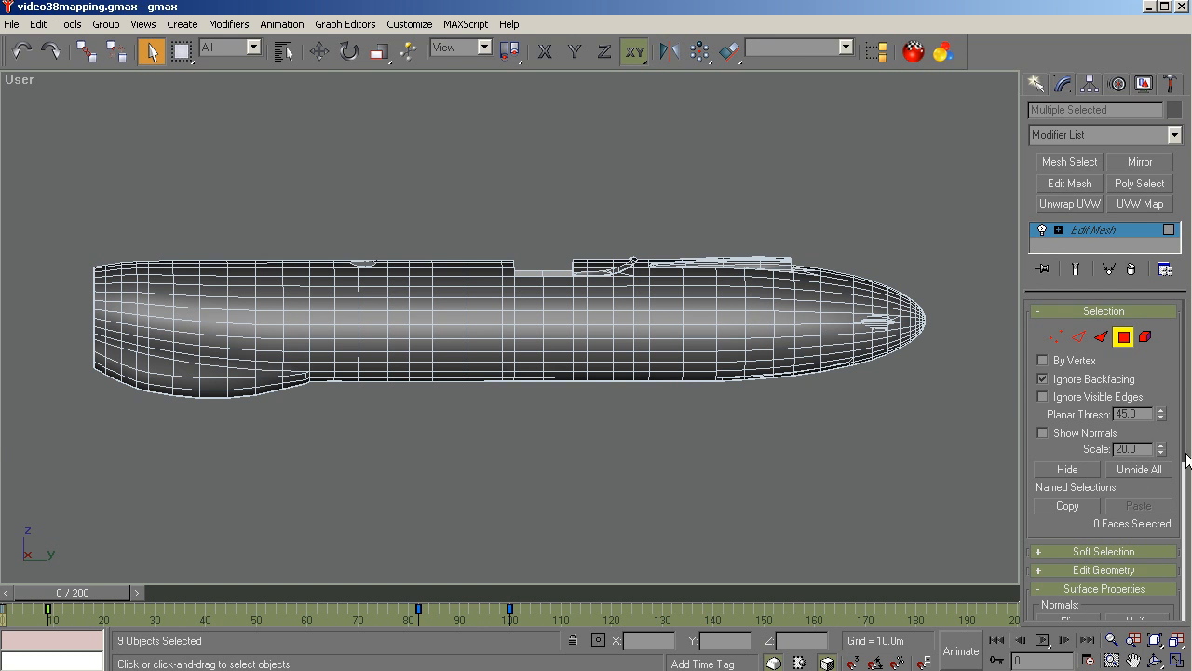
scroll(1098, 511, down, 5)
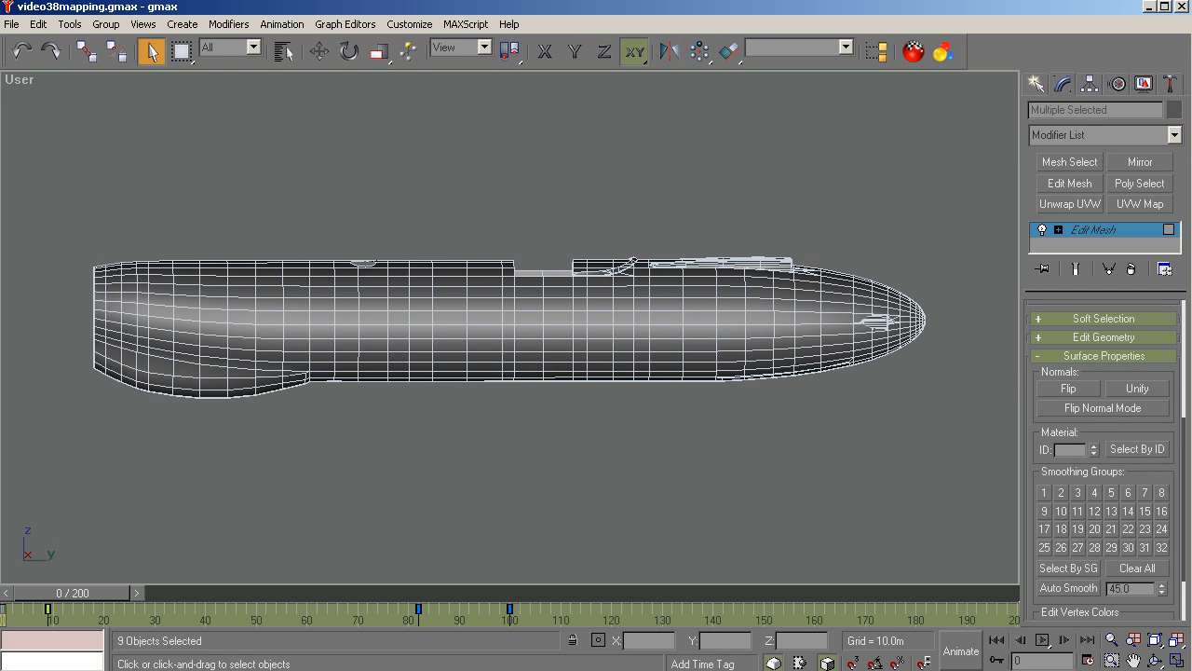
Switch to the UV program holding fuselagegeardoorinnerseat.MD3 to examine the unwrapped layout, and return to gmax.
key(alt+Tab)
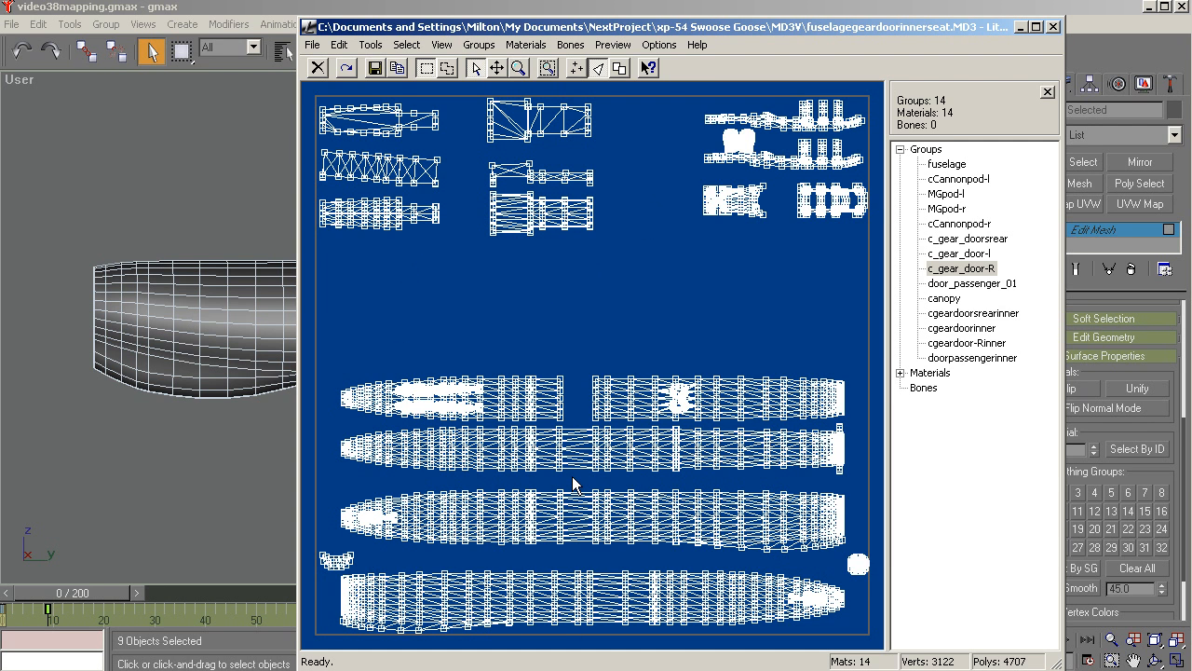
click(1022, 27)
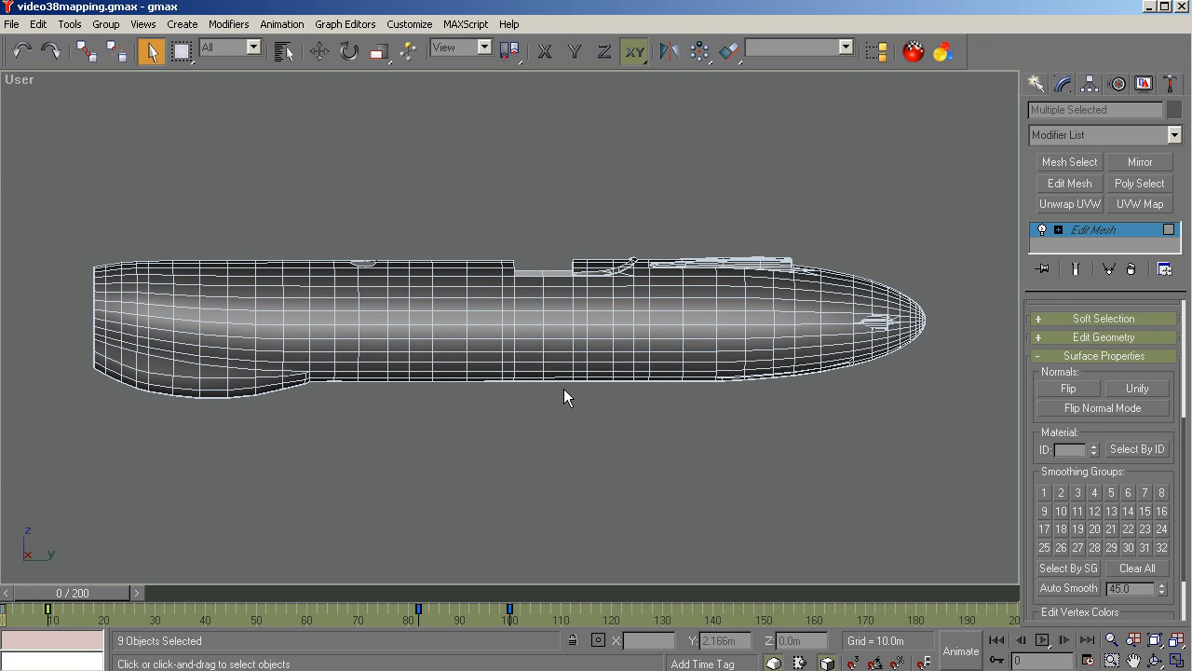
Select all polygons with material ID 2 and check them on the whole model in the Left view.
click(1137, 449)
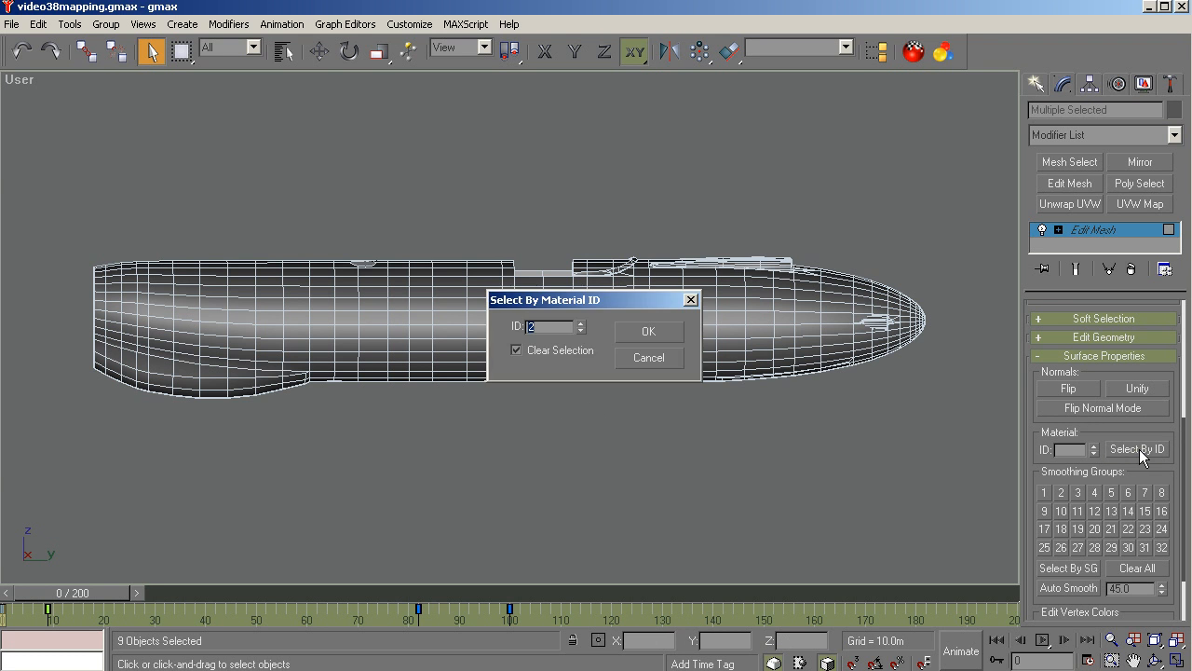
click(660, 328)
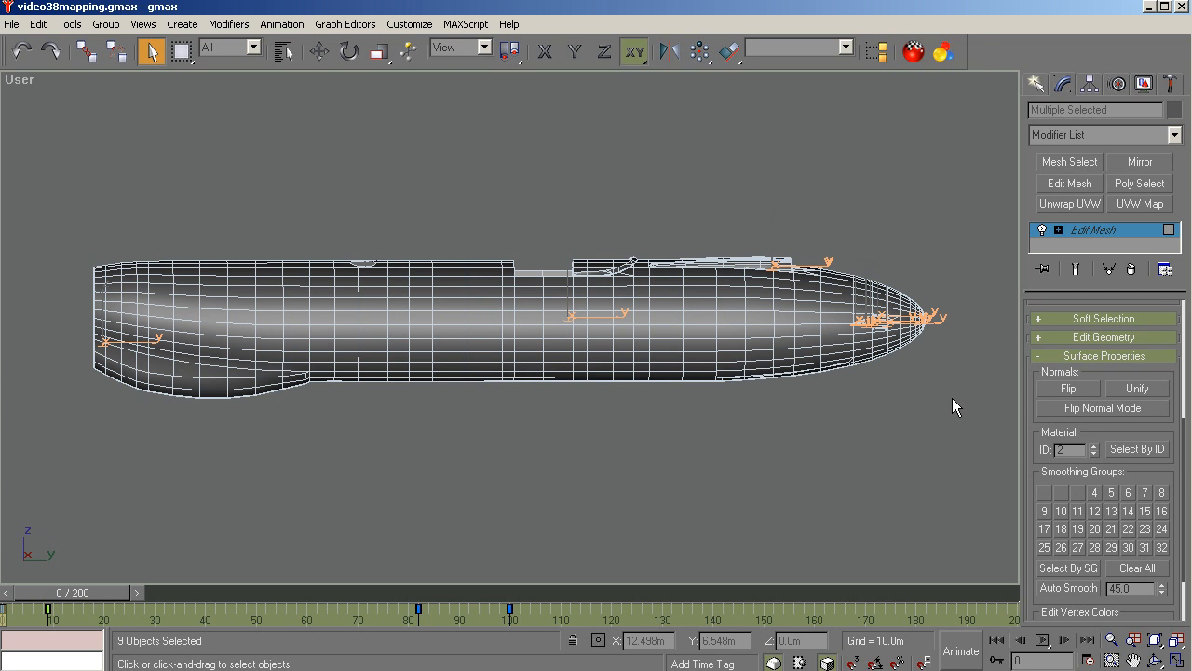
key(l)
key(ctrl+alt+z)
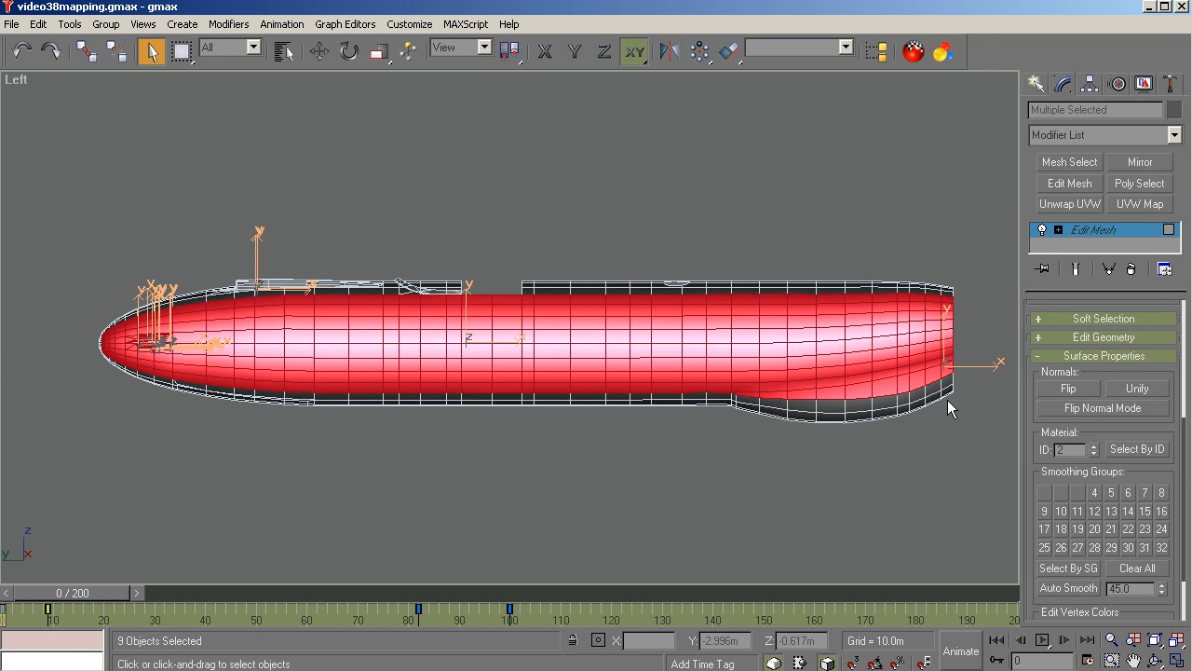
Select all polygons with material ID 3 to check them, and finish polygon editing with all objects deselected.
click(1158, 451)
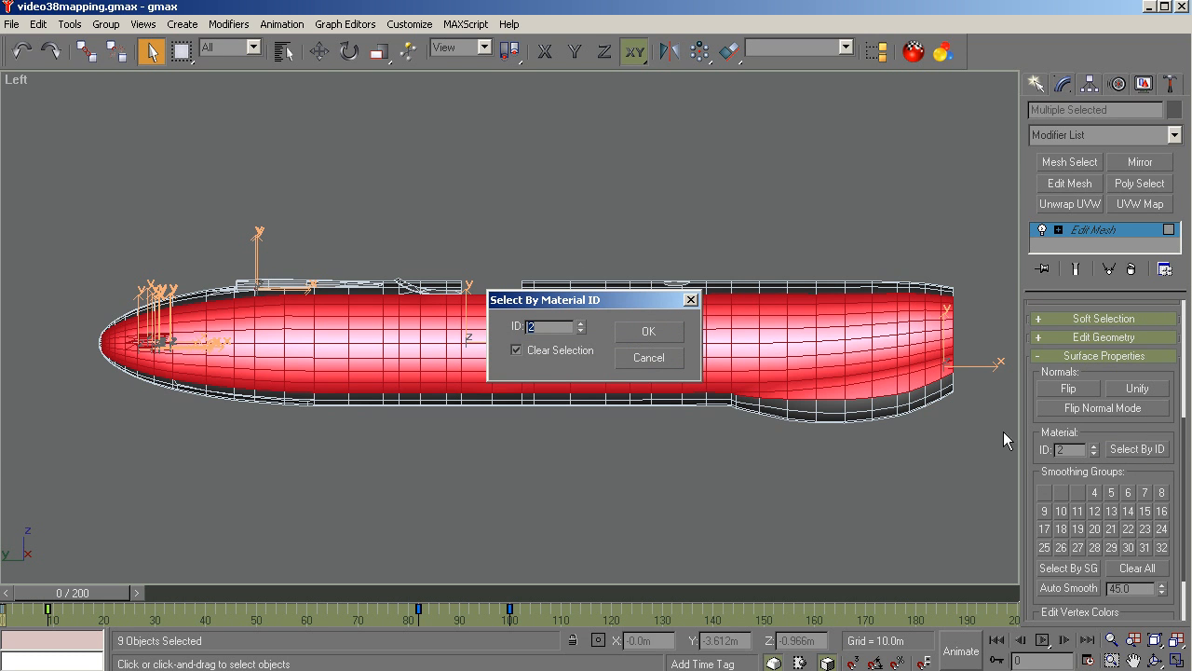
click(580, 324)
click(646, 332)
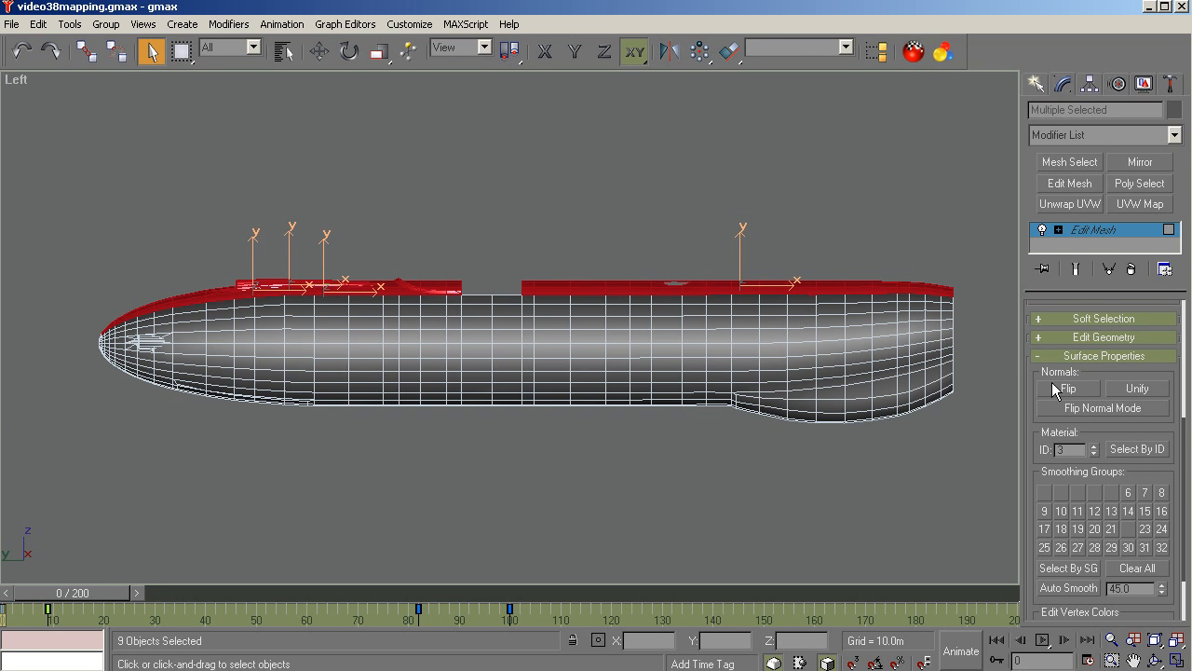
click(1087, 232)
click(824, 156)
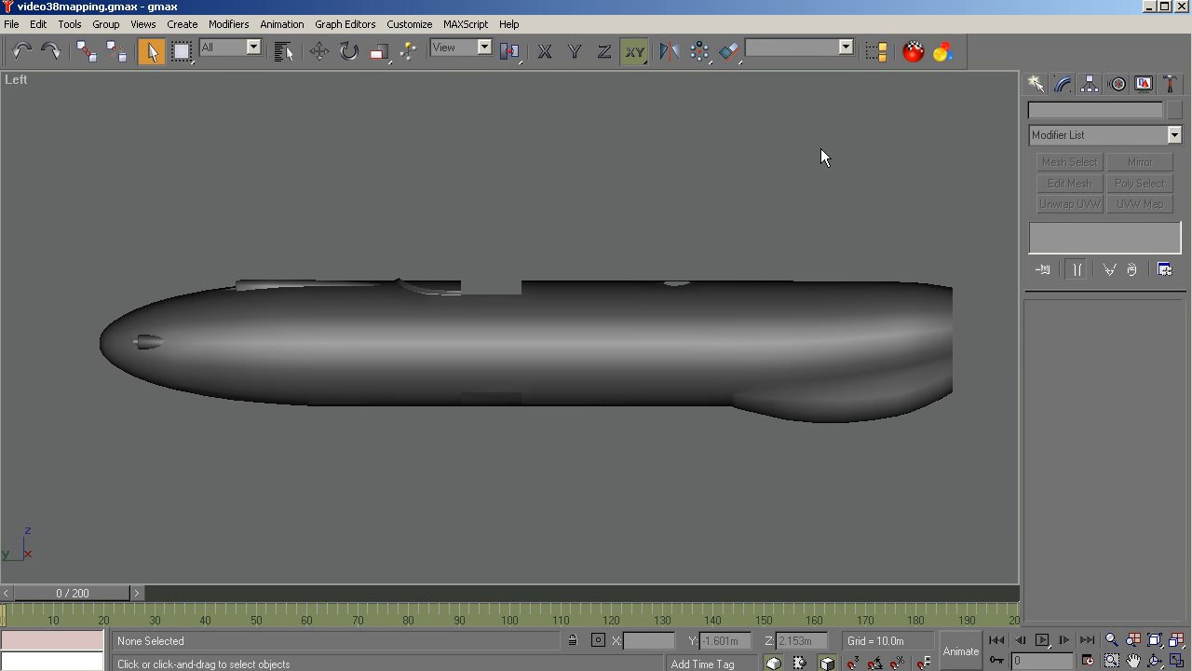